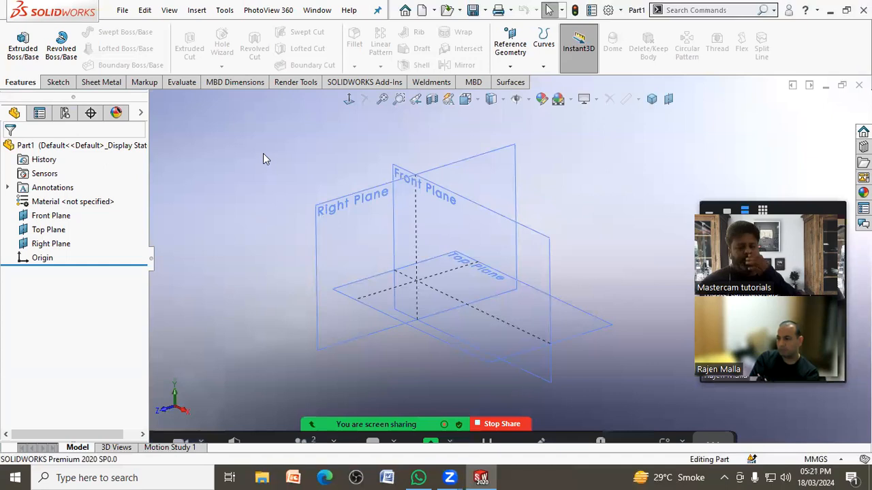
# Step: Sketch a corner rectangle about 144 by 70 mm on the Top Plane, starting at the origin, as the base extrusion profile
pyautogui.click(24, 54)
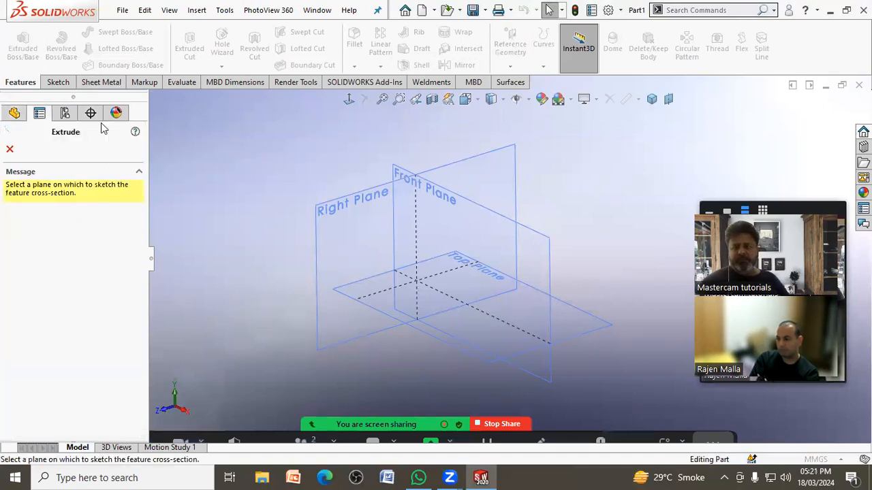
pyautogui.click(590, 315)
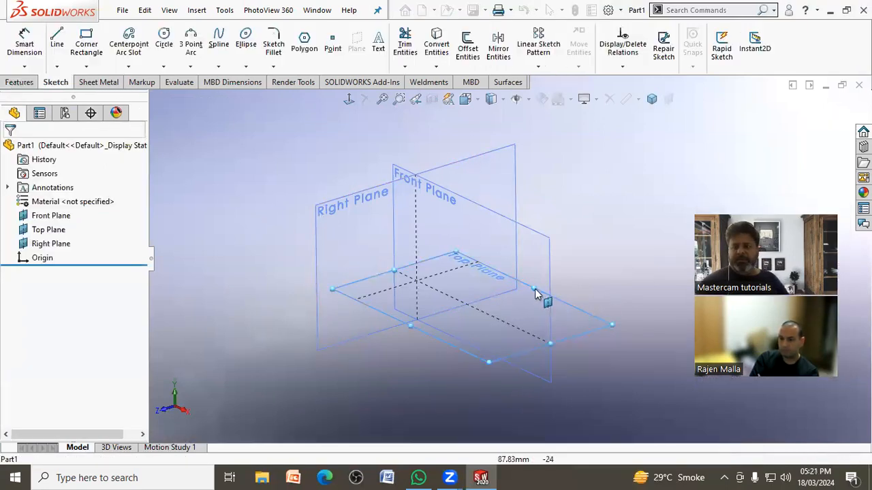
pyautogui.click(348, 100)
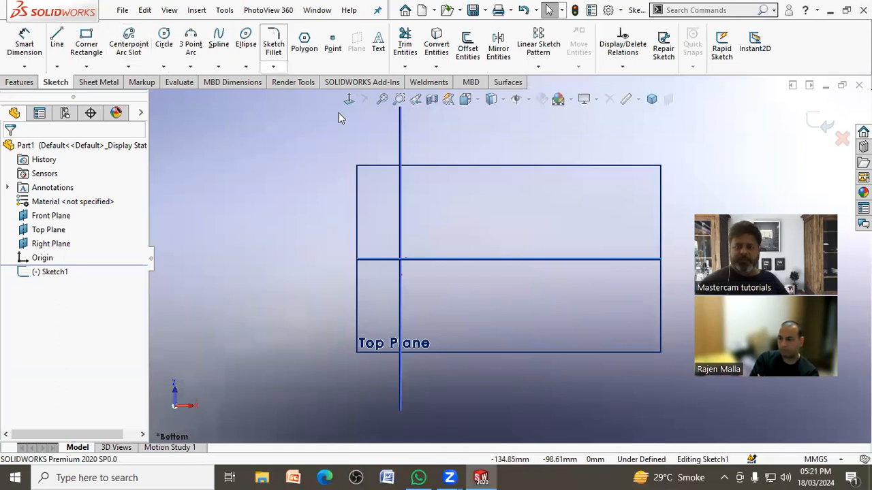
pyautogui.click(348, 100)
pyautogui.click(87, 43)
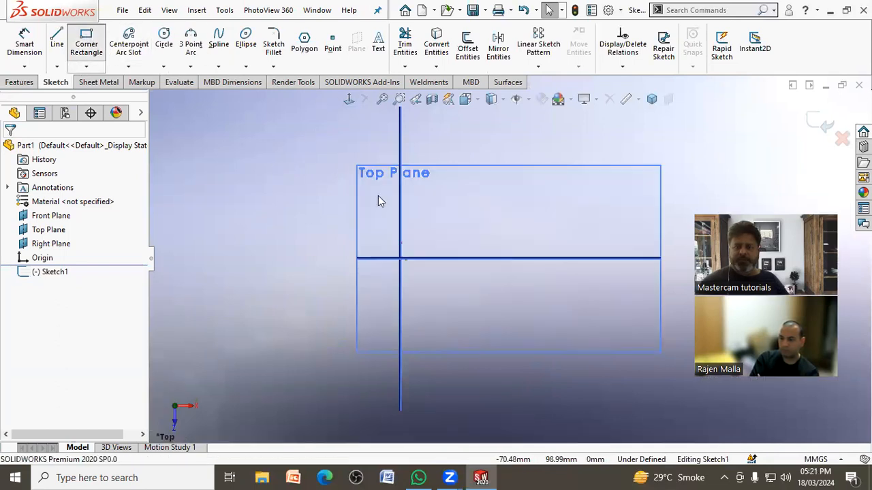
pyautogui.click(400, 258)
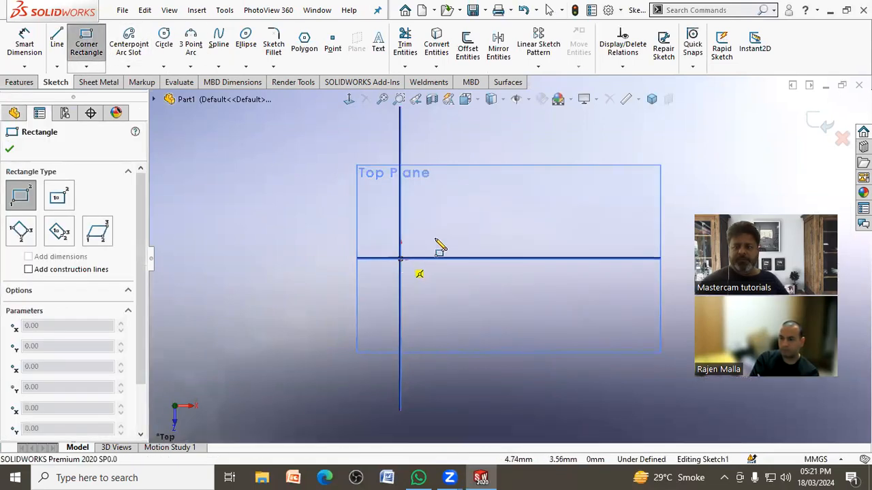
pyautogui.click(646, 141)
pyautogui.press('Escape')
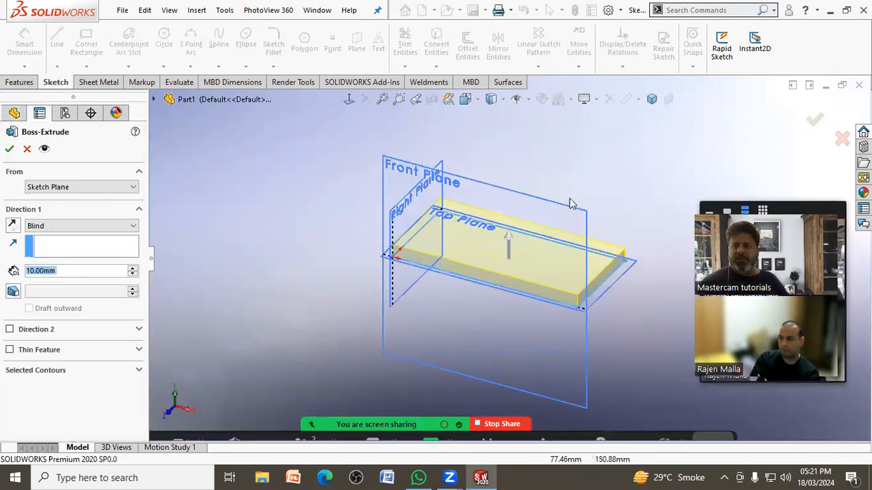
# Step: Extrude the rectangle as a blind boss 39 mm deep in the reversed direction, below the Top Plane
pyautogui.moveTo(510, 235); pyautogui.dragTo(511, 211)
pyautogui.click(13, 225)
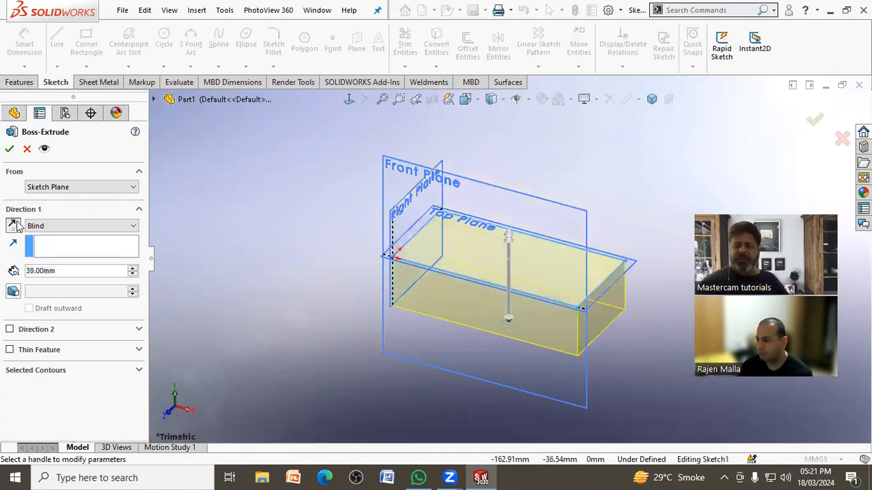
pyautogui.scroll(5, 546, 243)
pyautogui.scroll(-4, 559, 239)
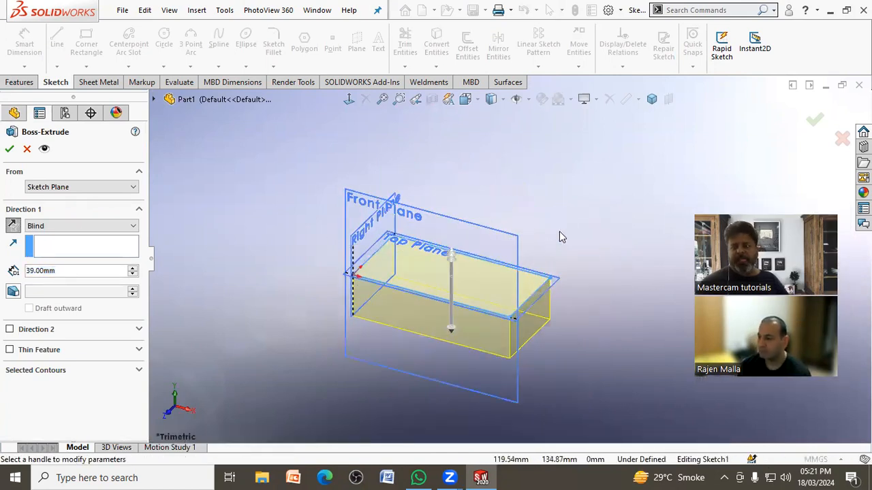
pyautogui.click(8, 150)
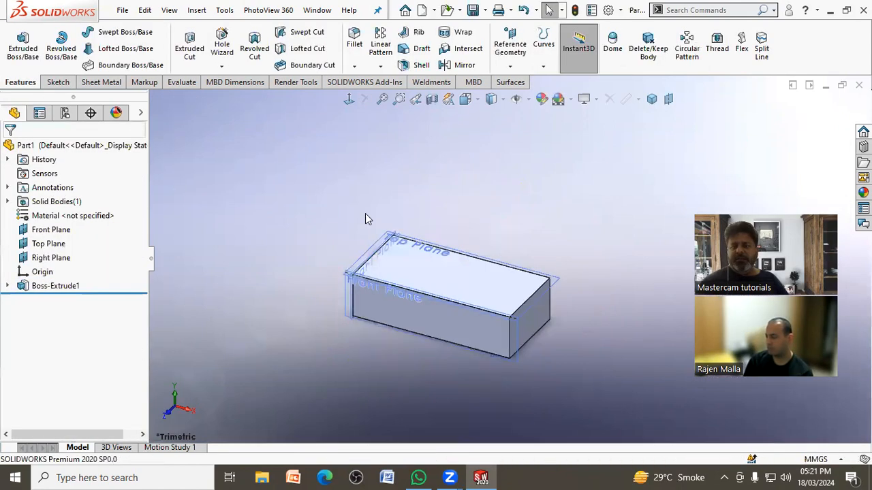
# Step: Hide the Right, Top and Front planes so only the block is displayed
pyautogui.click(60, 257)
pyautogui.click(65, 243)
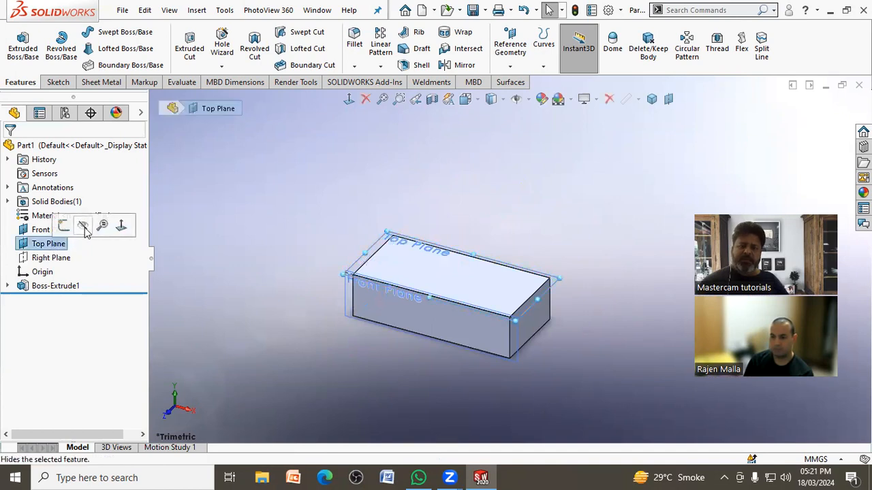
pyautogui.click(62, 230)
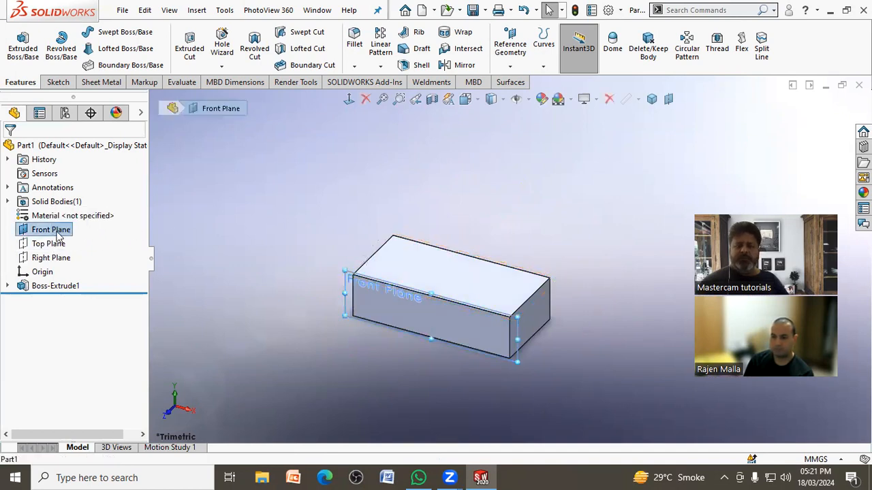
pyautogui.rightClick(59, 231)
pyautogui.click(335, 313)
pyautogui.moveTo(467, 318); pyautogui.dragTo(276, 279, button='middle')
# Step: Highlight the default Front, Top and Right planes in turn to examine where they lie relative to the block
pyautogui.click(51, 229)
pyautogui.click(48, 244)
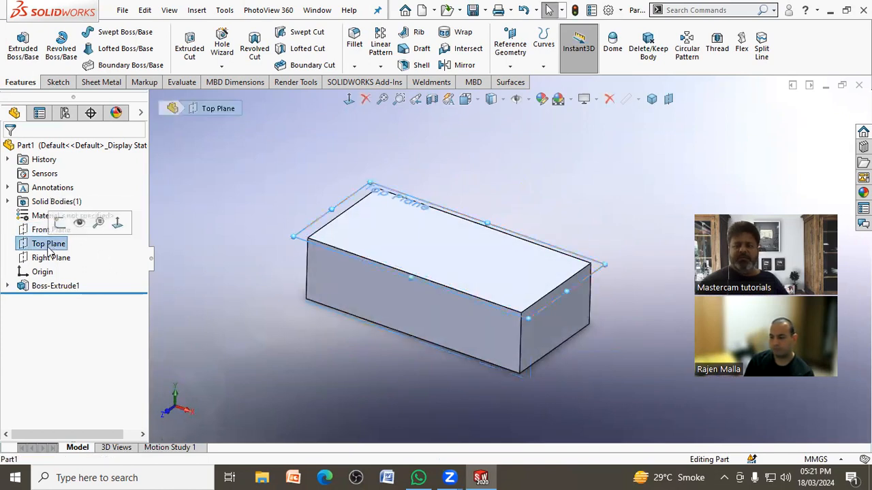
pyautogui.click(51, 257)
pyautogui.click(172, 276)
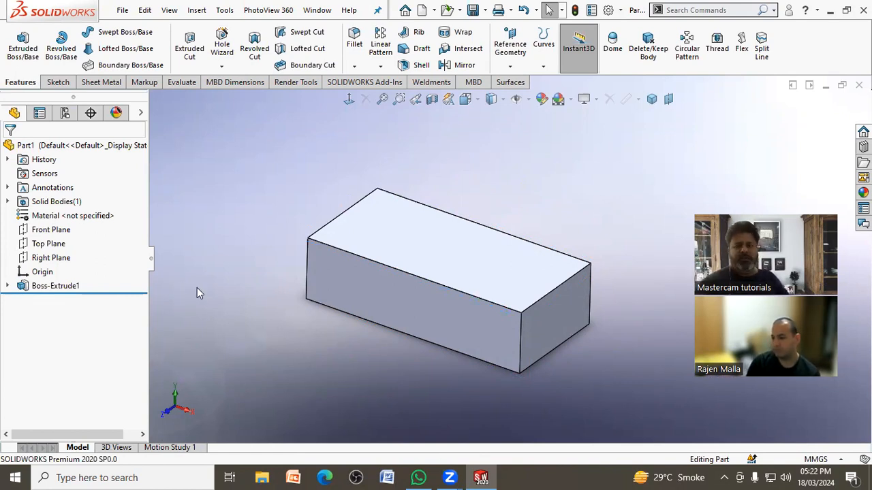
# Step: Create a reference plane midway between the block's two long side faces
pyautogui.click(509, 65)
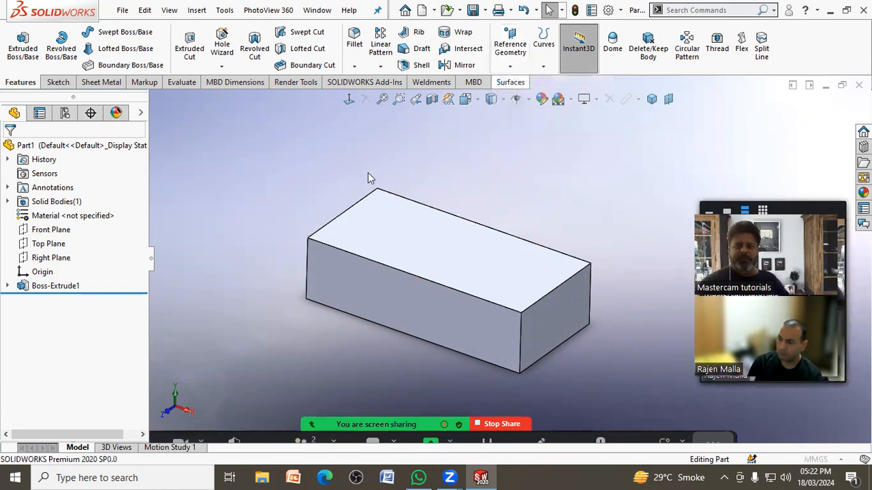
pyautogui.click(356, 288)
pyautogui.moveTo(447, 238); pyautogui.dragTo(395, 302, button='middle')
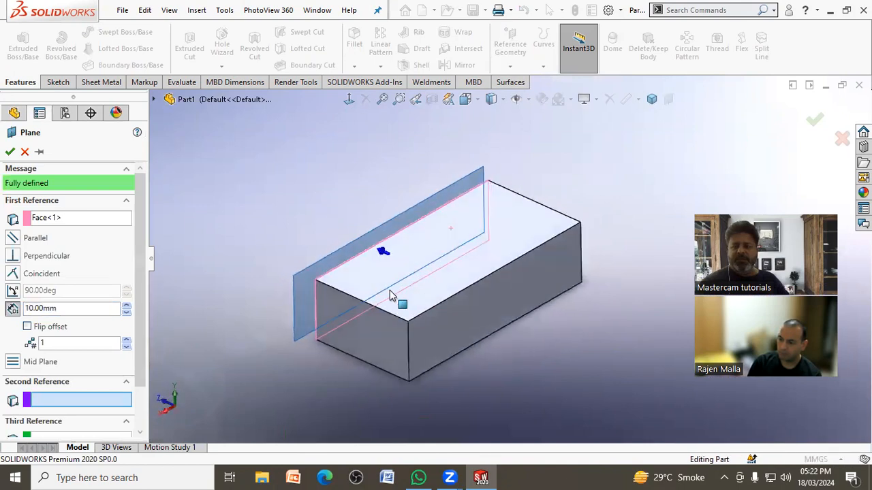
pyautogui.click(433, 326)
pyautogui.moveTo(317, 346); pyautogui.dragTo(383, 389, button='middle')
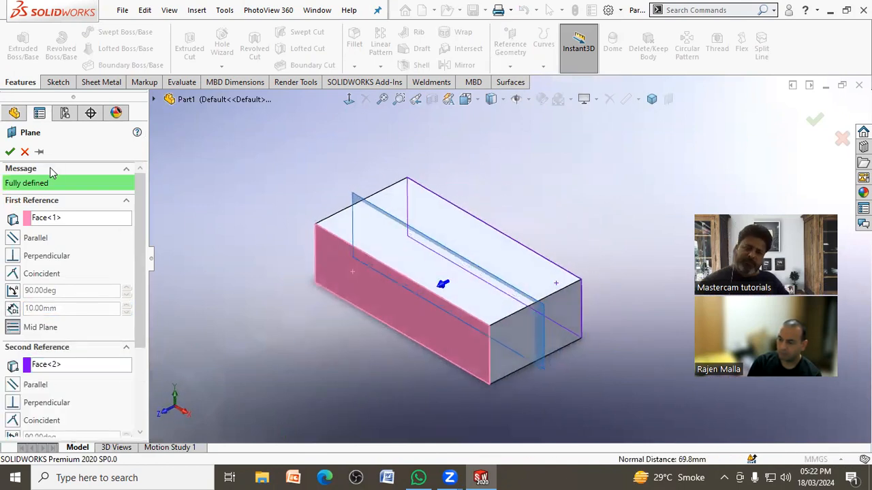
pyautogui.click(9, 152)
# Step: Sketch a small circle on the block's top face near the origin corner, centred about 19 mm from both adjacent edges
pyautogui.click(23, 44)
pyautogui.click(384, 249)
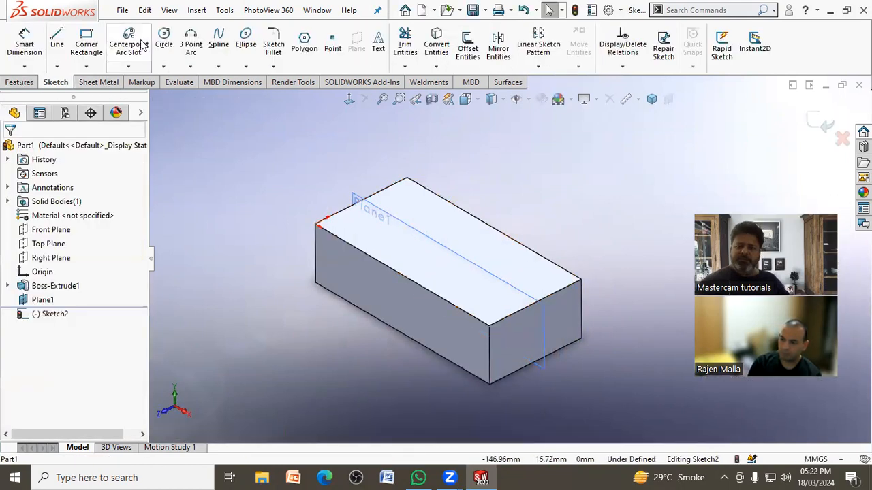
pyautogui.click(168, 34)
pyautogui.click(363, 225)
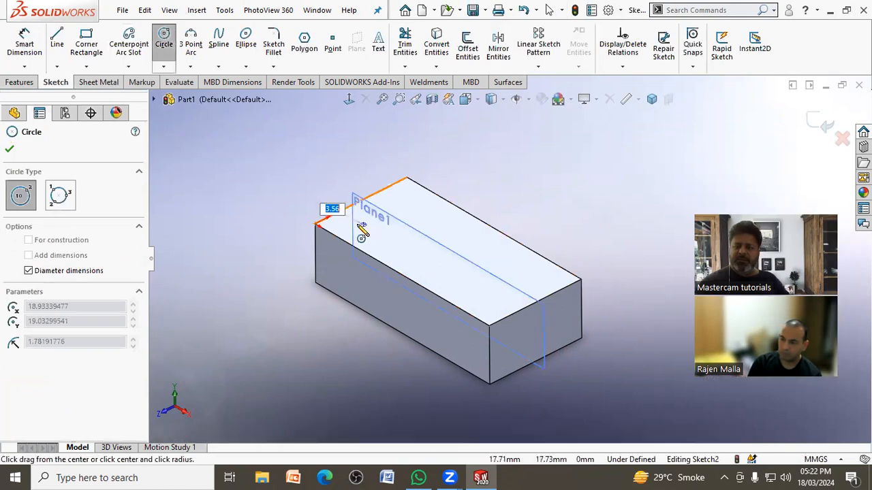
pyautogui.click(356, 223)
# Step: Cut the circle into the block as a blind extruded cut 39 mm deep
pyautogui.click(19, 81)
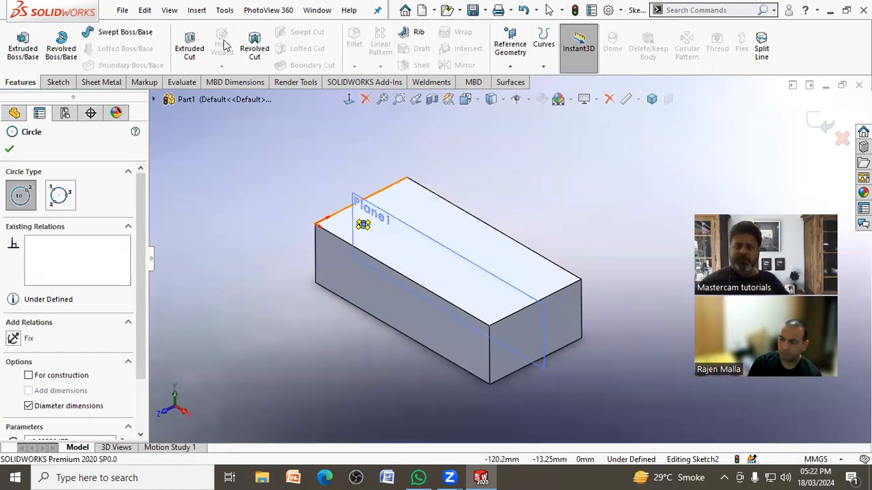
pyautogui.click(191, 49)
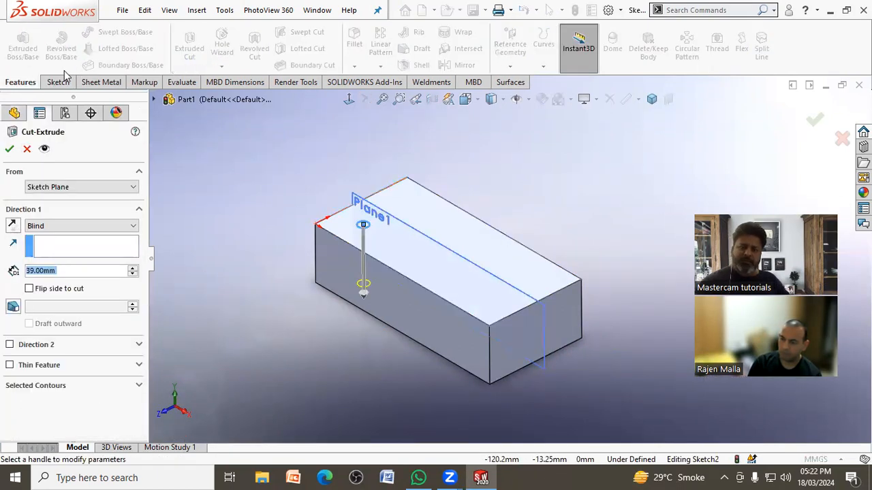
pyautogui.click(9, 149)
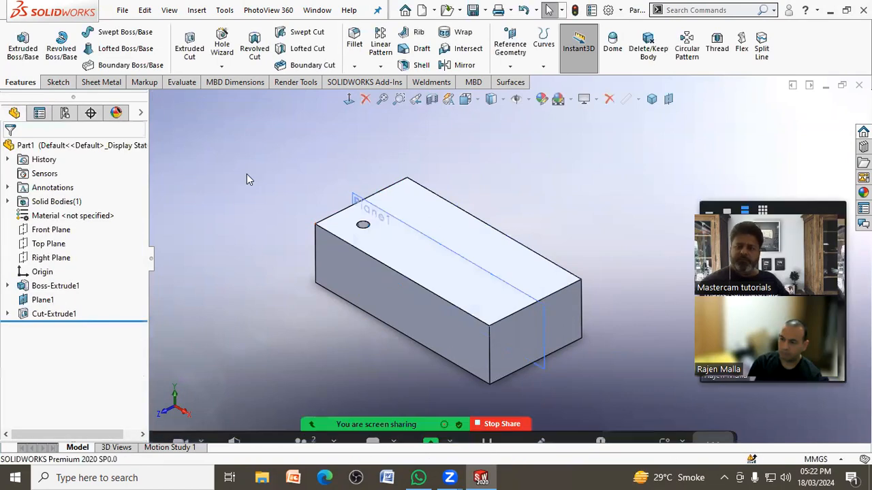
# Step: Mirror the hole about the lengthwise mid plane, Plane1
pyautogui.click(463, 64)
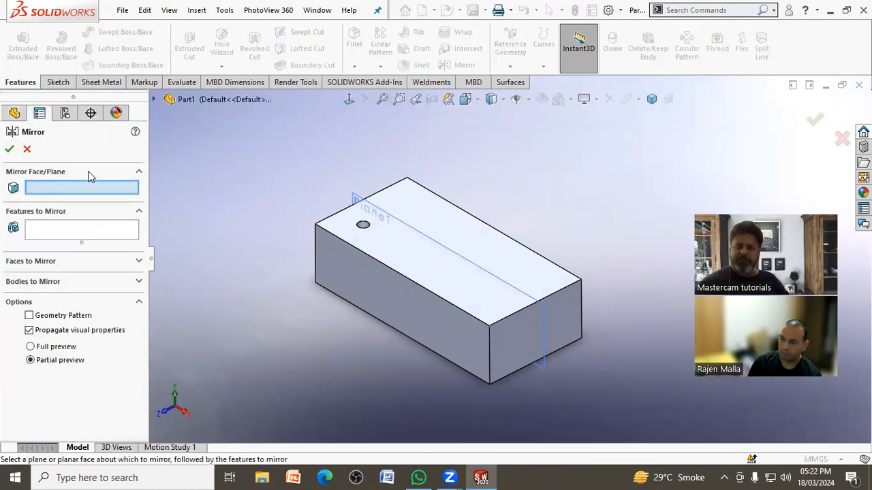
pyautogui.click(355, 199)
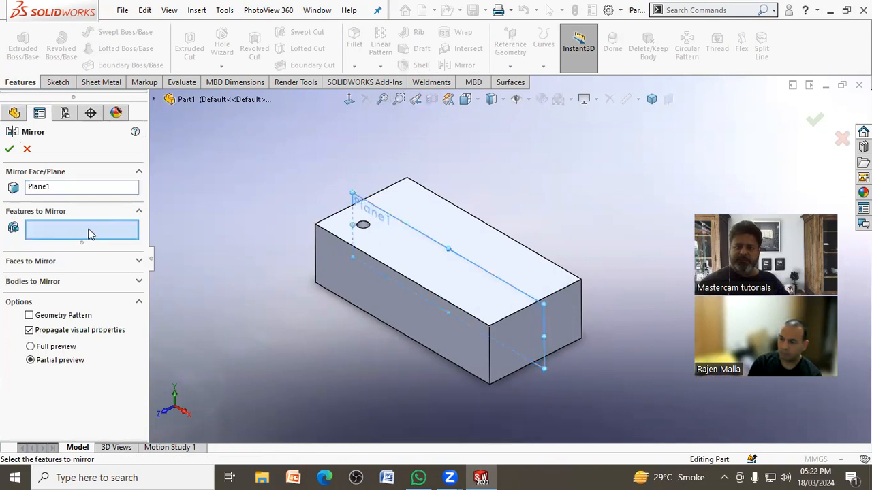
pyautogui.click(363, 225)
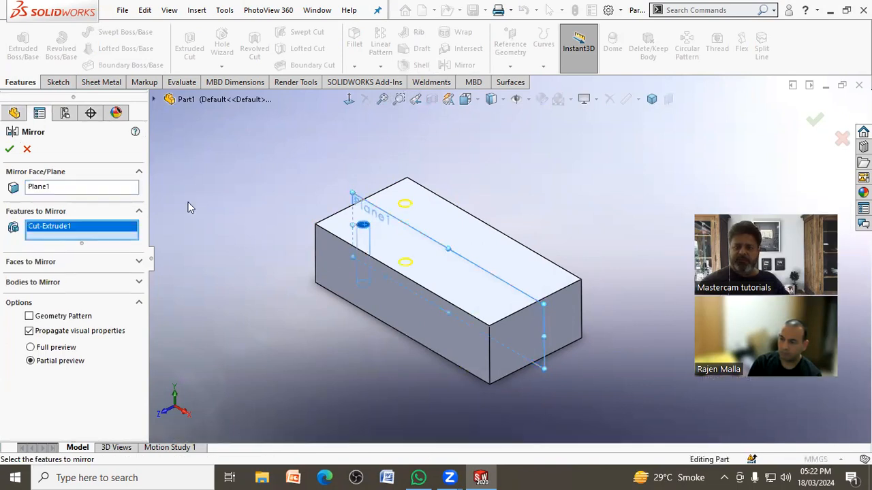
pyautogui.click(8, 150)
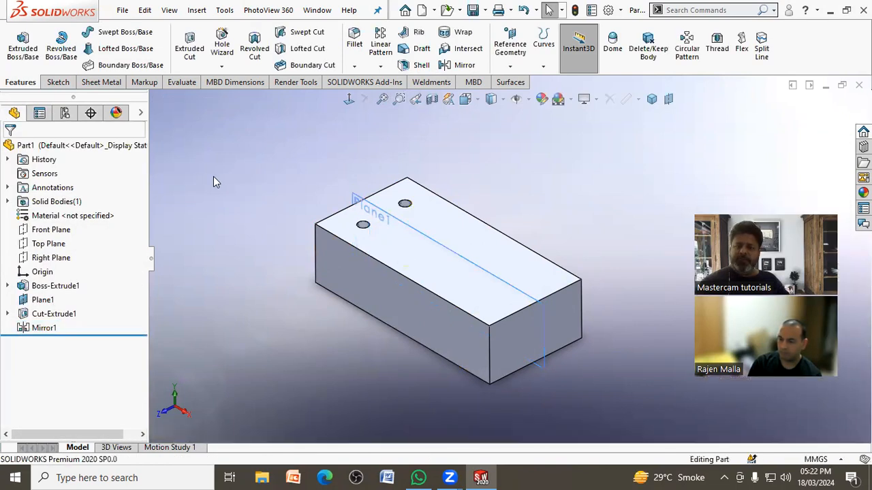
# Step: Create a second reference plane midway between the block's two short end faces
pyautogui.click(525, 58)
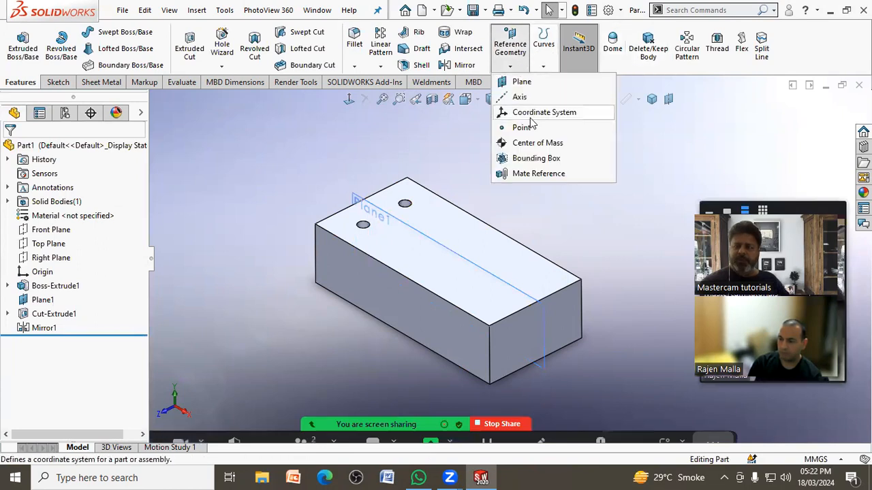
pyautogui.click(518, 83)
pyautogui.click(523, 332)
pyautogui.moveTo(448, 306); pyautogui.dragTo(455, 328, button='middle')
pyautogui.click(391, 330)
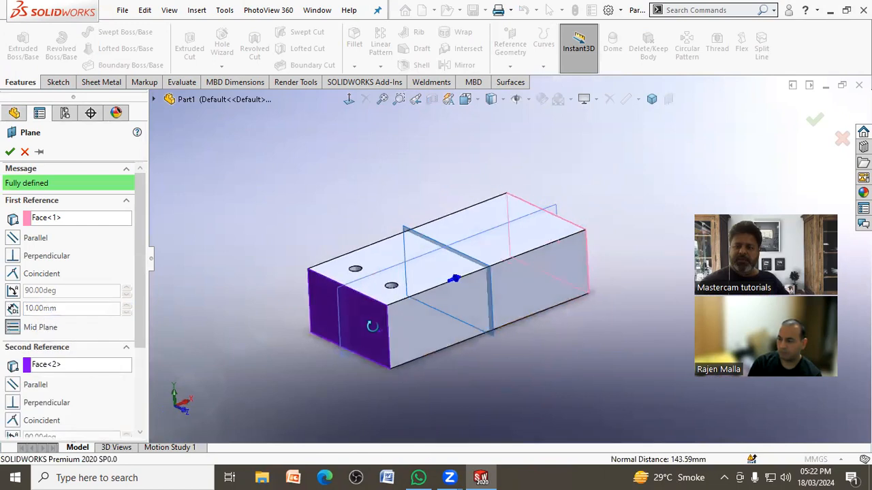
pyautogui.click(9, 152)
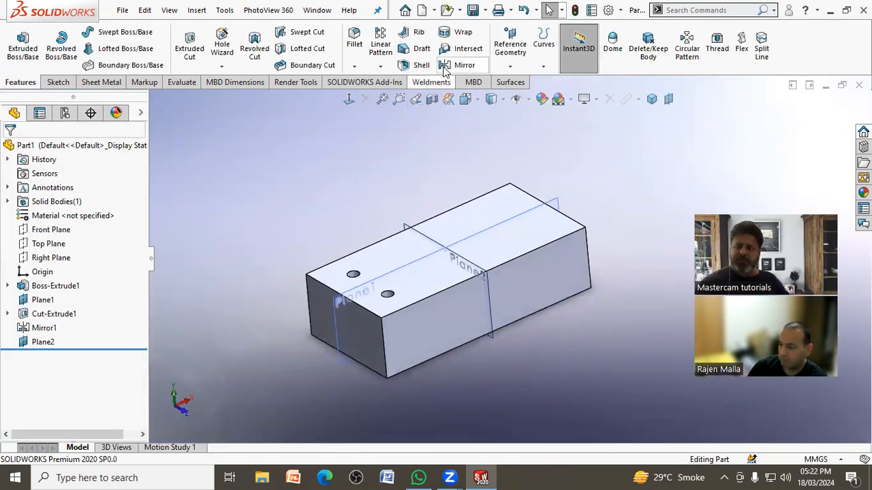
# Step: Mirror both the original hole and its mirrored copy about the crosswise mid plane, Plane2
pyautogui.click(457, 65)
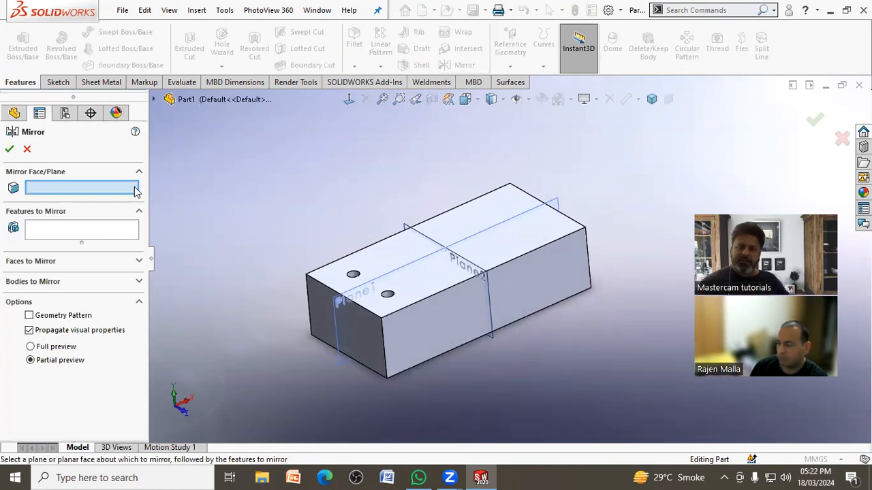
pyautogui.click(406, 225)
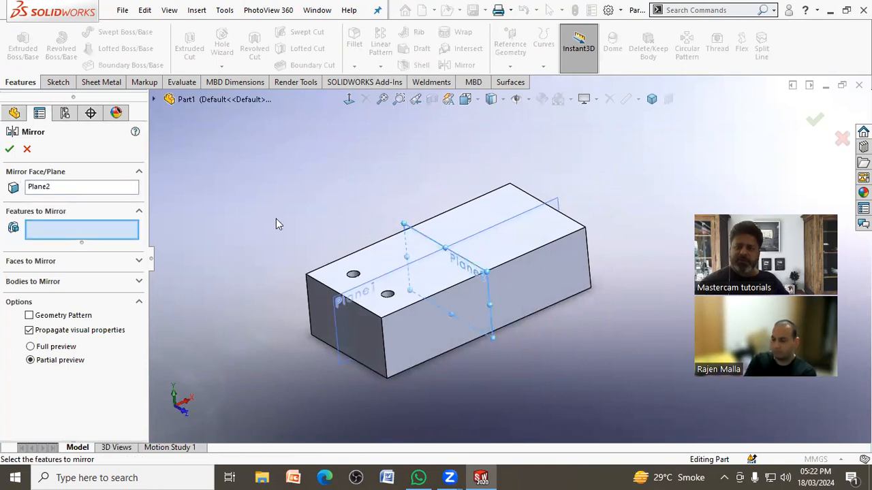
pyautogui.click(388, 295)
pyautogui.click(357, 276)
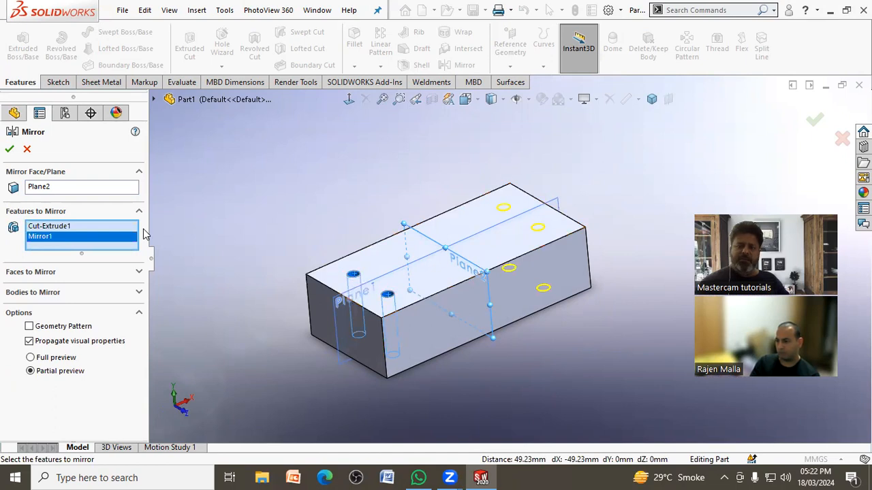
pyautogui.click(9, 151)
pyautogui.moveTo(256, 181); pyautogui.dragTo(249, 198, button='middle')
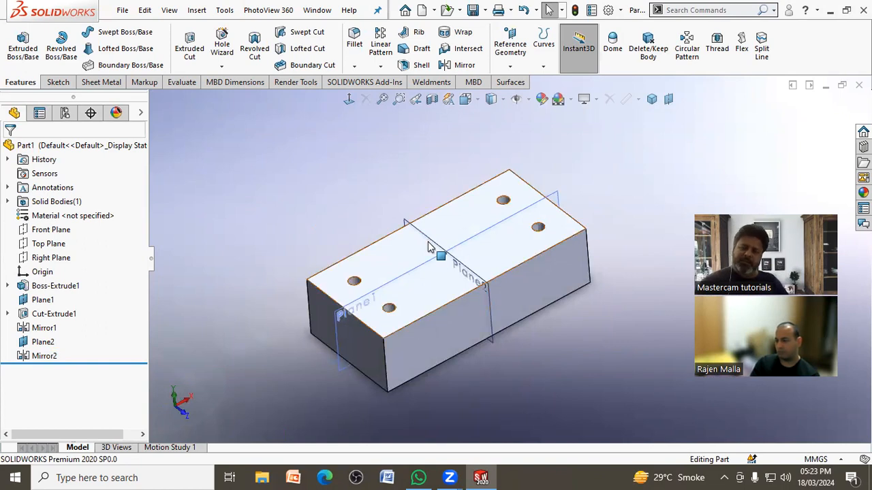
# Step: Roll back to the plain block and create a reference plane midway between one short end face and the adjacent long side face
pyautogui.moveTo(102, 364); pyautogui.dragTo(113, 293)
pyautogui.moveTo(302, 171); pyautogui.dragTo(248, 195, button='middle')
pyautogui.click(510, 49)
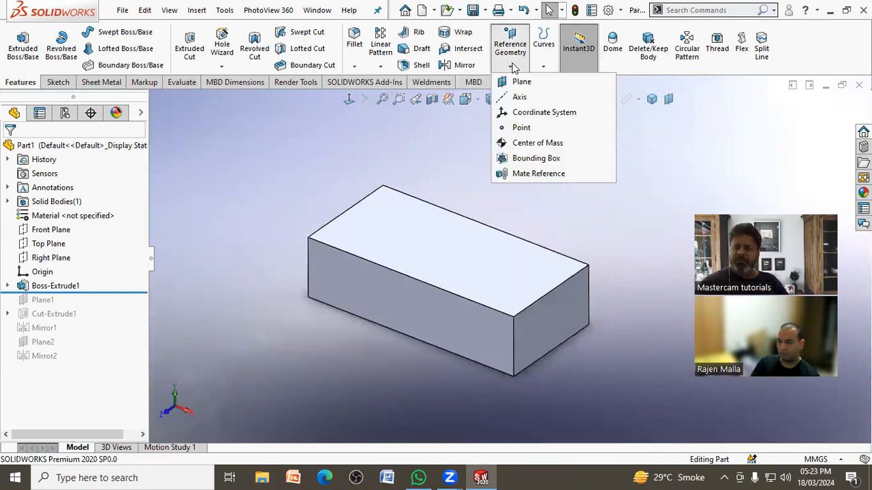
pyautogui.click(516, 83)
pyautogui.click(581, 309)
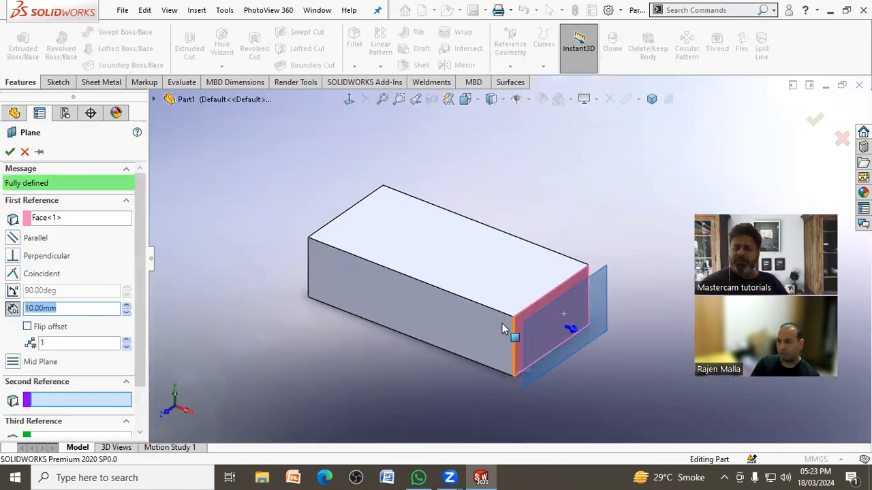
pyautogui.click(477, 327)
pyautogui.moveTo(551, 202); pyautogui.dragTo(520, 238, button='middle')
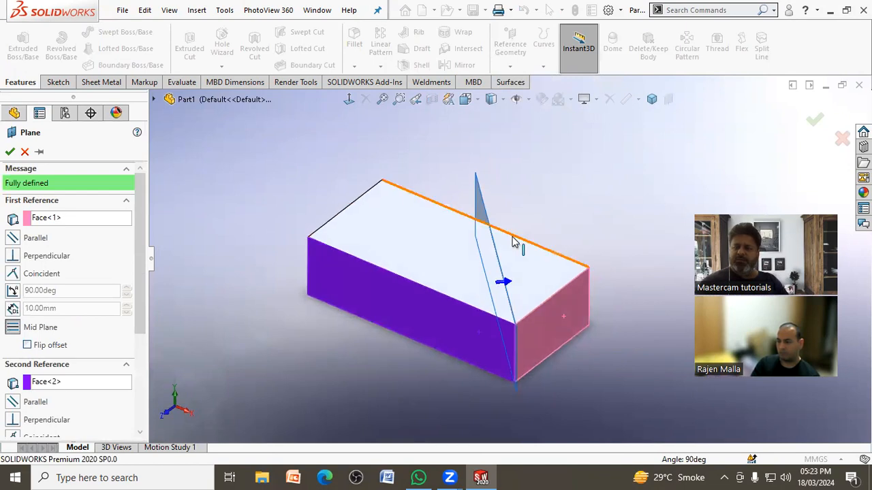
pyautogui.moveTo(446, 316); pyautogui.dragTo(283, 240, button='middle')
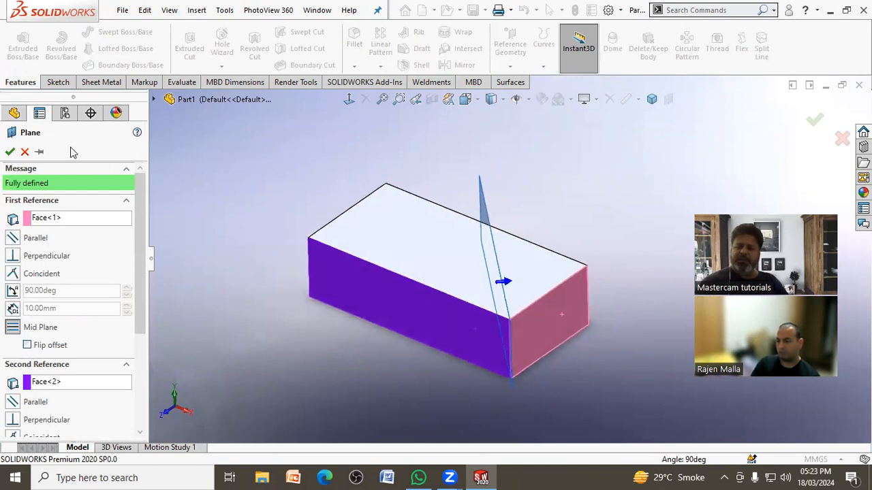
pyautogui.click(9, 152)
# Step: Cut the block with Plane3 as the cutting surface, removing the corner on one side of it
pyautogui.moveTo(235, 228)
pyautogui.mouseDown(button='middle')
pyautogui.moveTo(278, 230)
pyautogui.moveTo(248, 235)
pyautogui.mouseUp(button='middle')
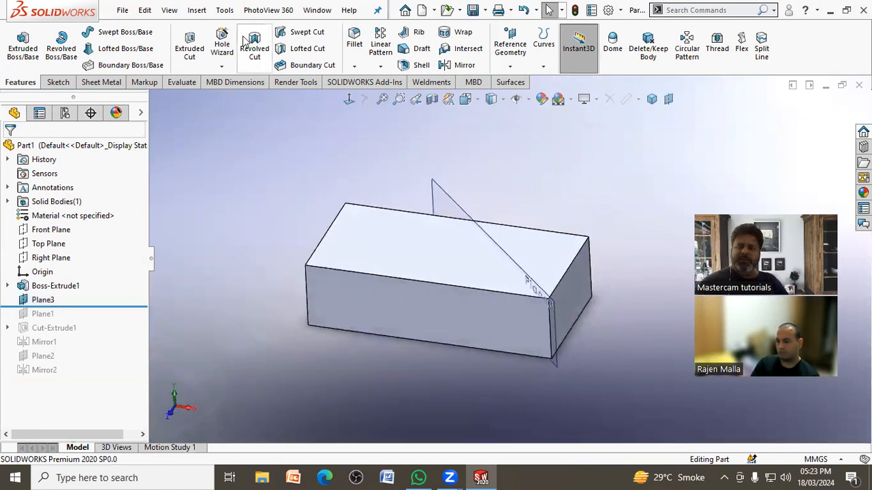
pyautogui.click(197, 11)
pyautogui.moveTo(211, 56)
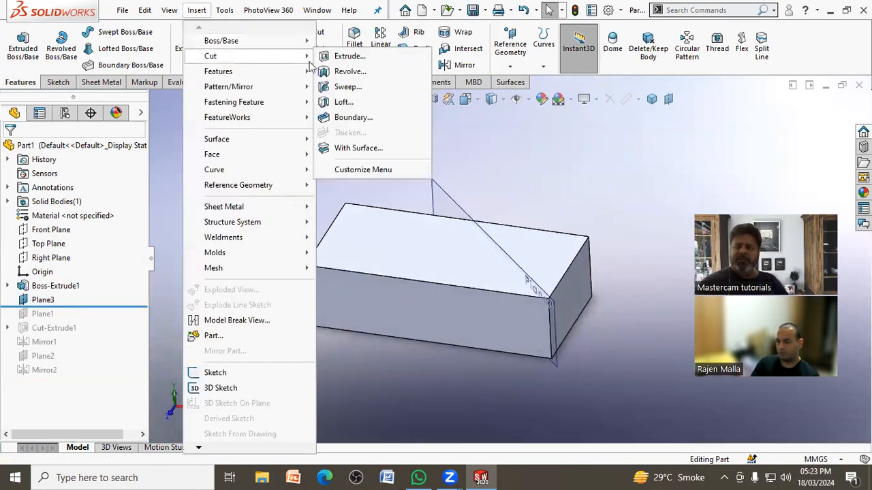
pyautogui.click(351, 148)
pyautogui.click(440, 191)
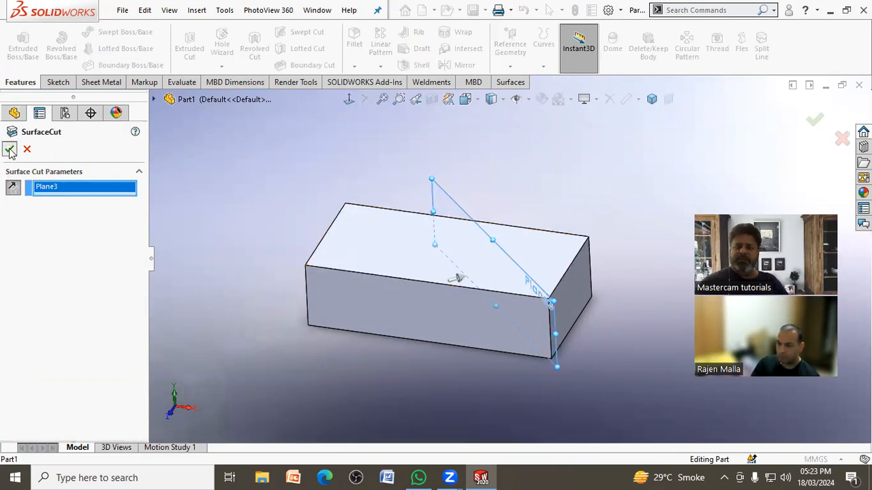
pyautogui.press('Return')
# Step: Create a mid plane between the opposite short end face and the adjoining long side face of the trimmed block
pyautogui.moveTo(268, 143); pyautogui.dragTo(332, 159, button='middle')
pyautogui.click(509, 66)
pyautogui.click(521, 82)
pyautogui.click(361, 313)
pyautogui.click(415, 321)
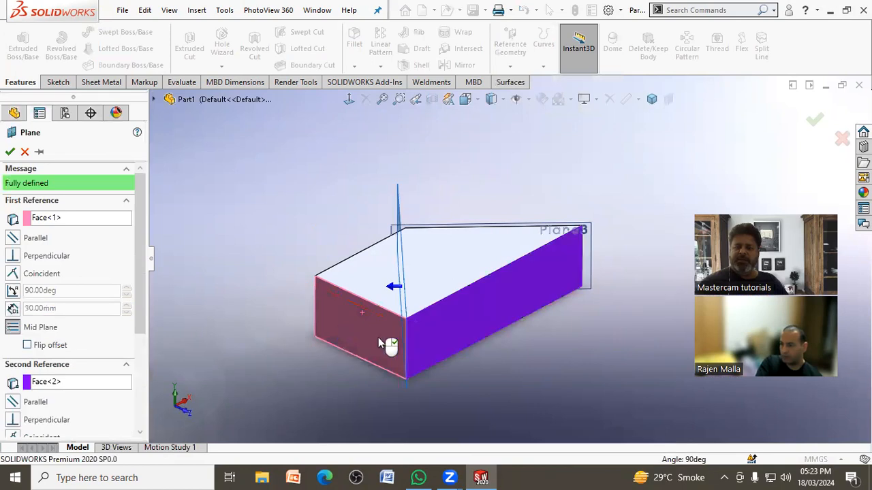
pyautogui.click(9, 152)
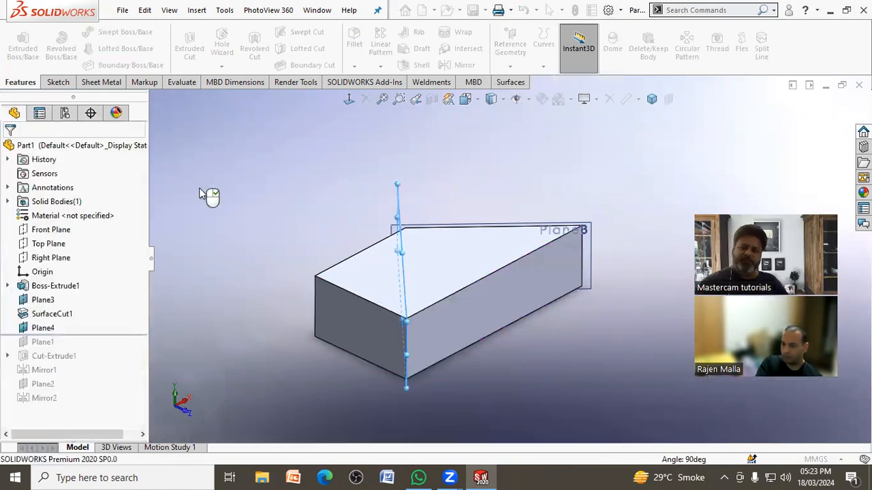
# Step: Cut the trimmed block with Plane4 as the cutting surface, leaving a triangular wedge
pyautogui.click(196, 10)
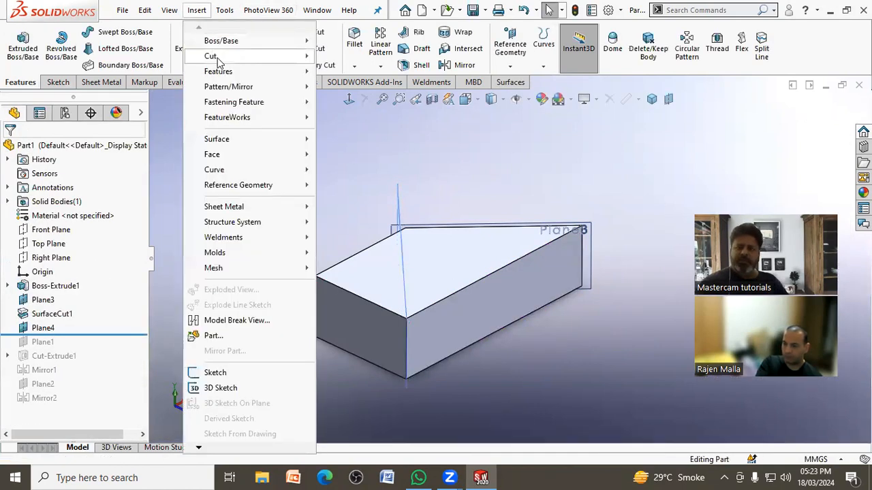
pyautogui.moveTo(210, 54)
pyautogui.click(347, 149)
pyautogui.moveTo(347, 155); pyautogui.dragTo(404, 185, button='middle')
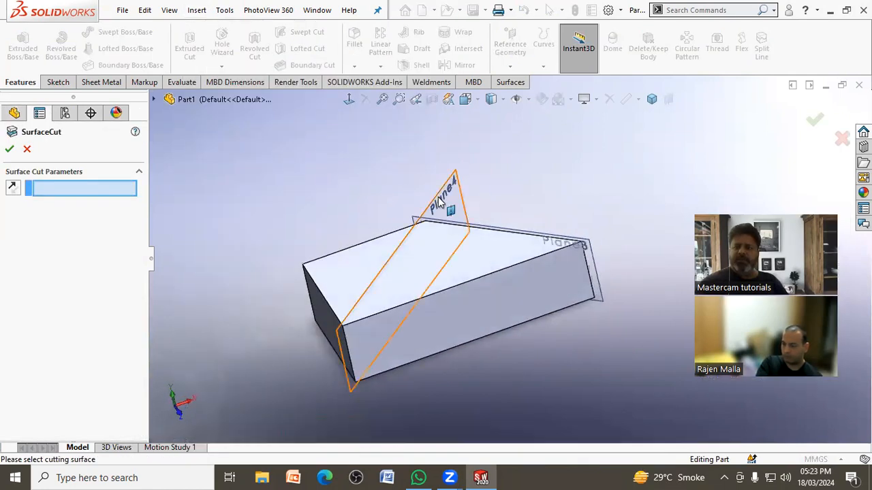
pyautogui.click(434, 199)
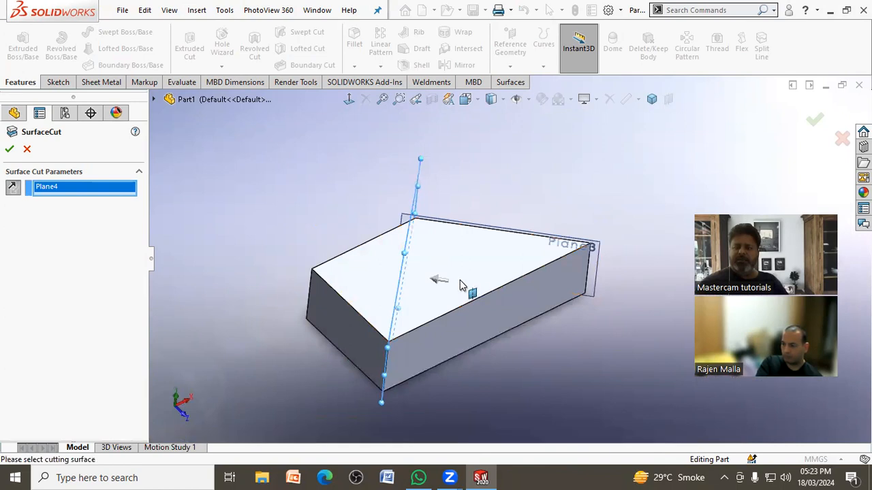
pyautogui.click(9, 150)
pyautogui.moveTo(229, 181)
pyautogui.mouseDown(button='middle')
pyautogui.moveTo(173, 246)
pyautogui.moveTo(286, 255)
pyautogui.moveTo(266, 186)
pyautogui.moveTo(184, 255)
pyautogui.moveTo(174, 239)
pyautogui.moveTo(276, 188)
pyautogui.moveTo(208, 253)
pyautogui.moveTo(223, 196)
pyautogui.mouseUp(button='middle')
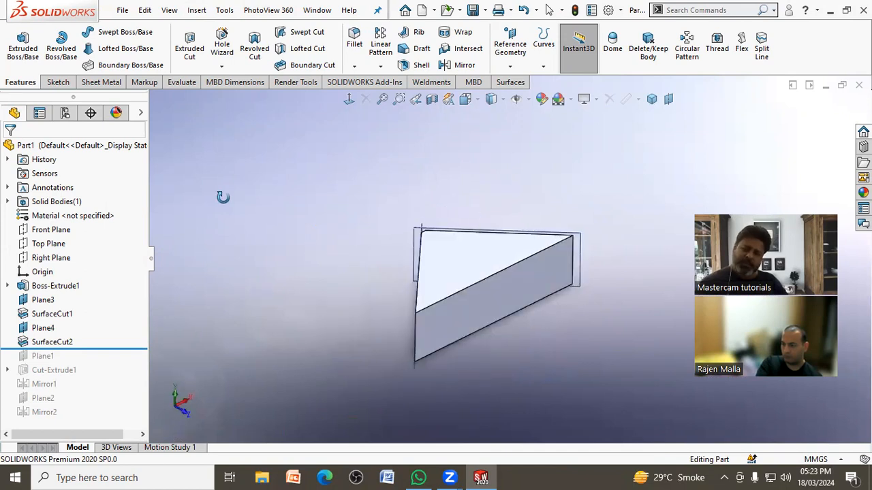
# Step: Roll back to Boss-Extrude1 and create a reference plane offset 40 mm inward from the block's short end face
pyautogui.moveTo(116, 349); pyautogui.dragTo(125, 293)
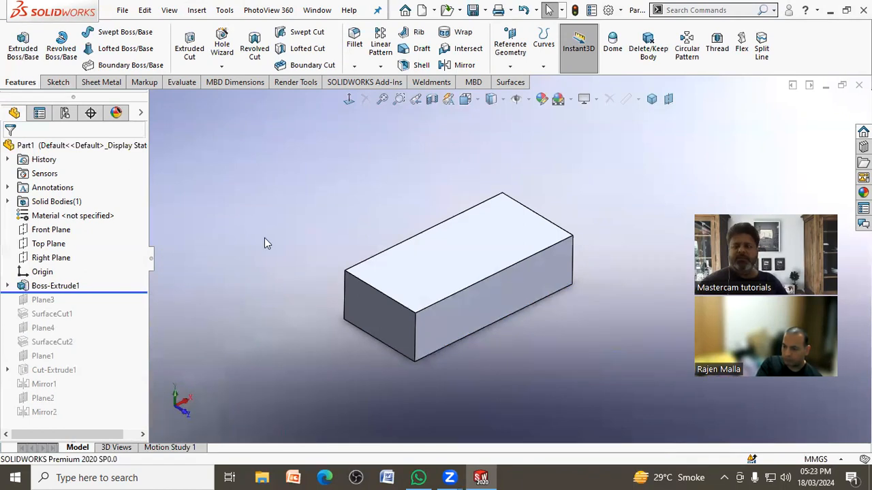
pyautogui.scroll(-2, 534, 315)
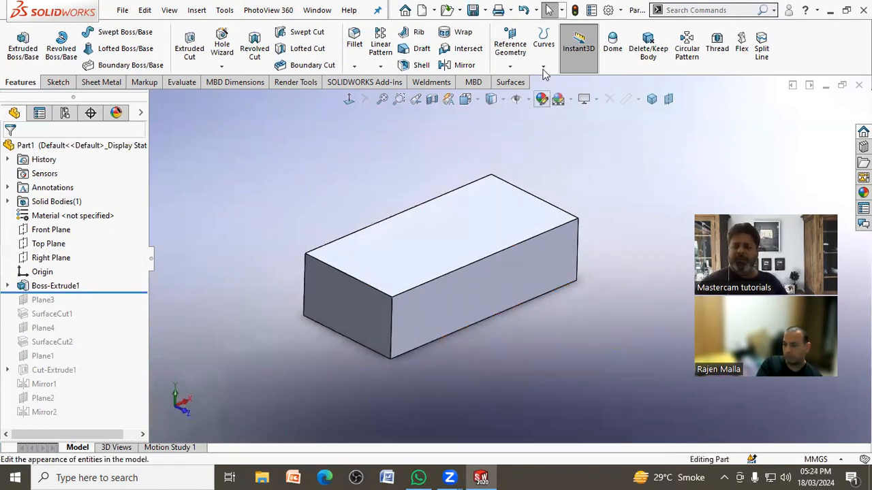
pyautogui.click(510, 47)
pyautogui.click(519, 81)
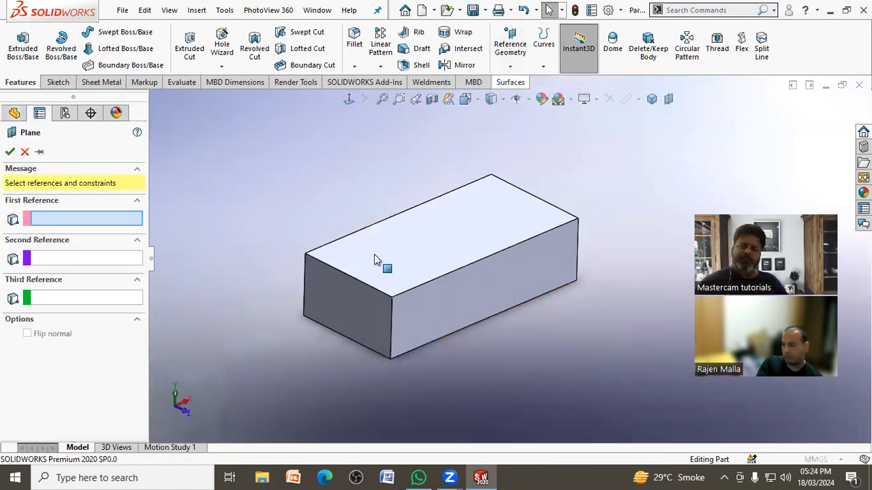
pyautogui.click(329, 302)
pyautogui.click(27, 328)
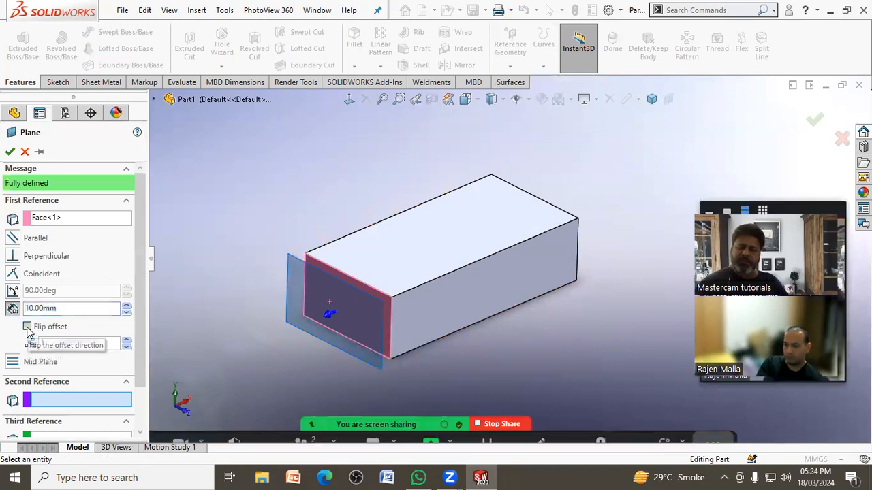
pyautogui.click(127, 307)
pyautogui.click(126, 307)
pyautogui.click(127, 307)
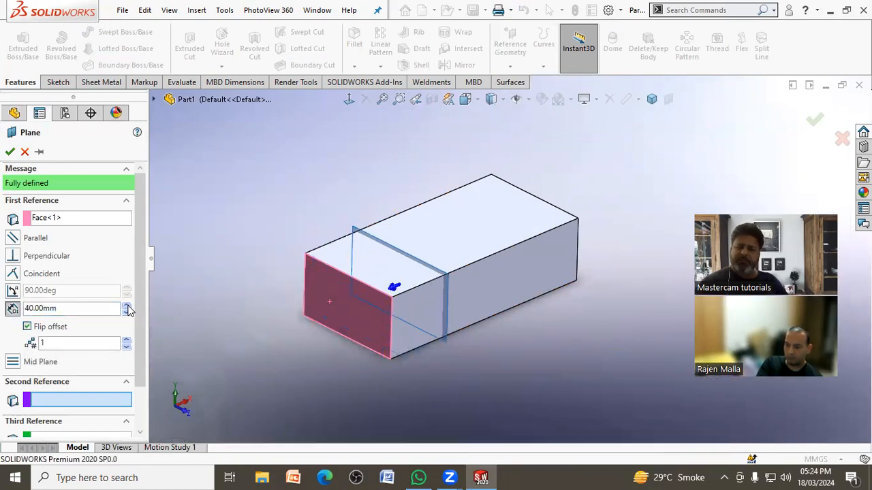
pyautogui.click(66, 342)
pyautogui.click(49, 308)
pyautogui.click(12, 151)
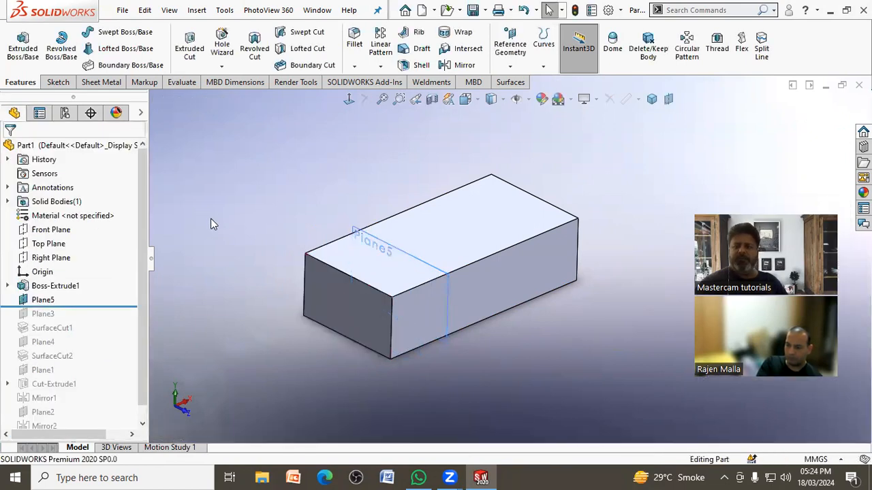
# Step: Start an extruded cut on Plane5 and sketch a circle about 26 mm in diameter, centred on the block's upper edge
pyautogui.click(189, 45)
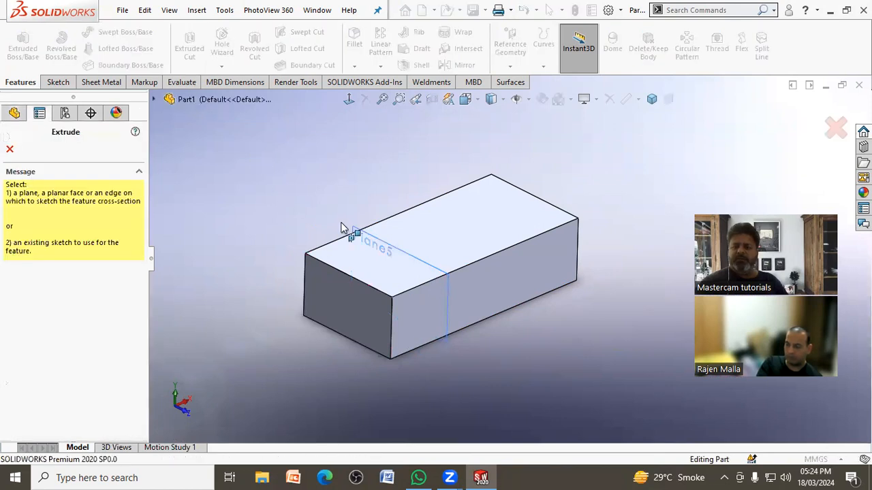
pyautogui.click(355, 225)
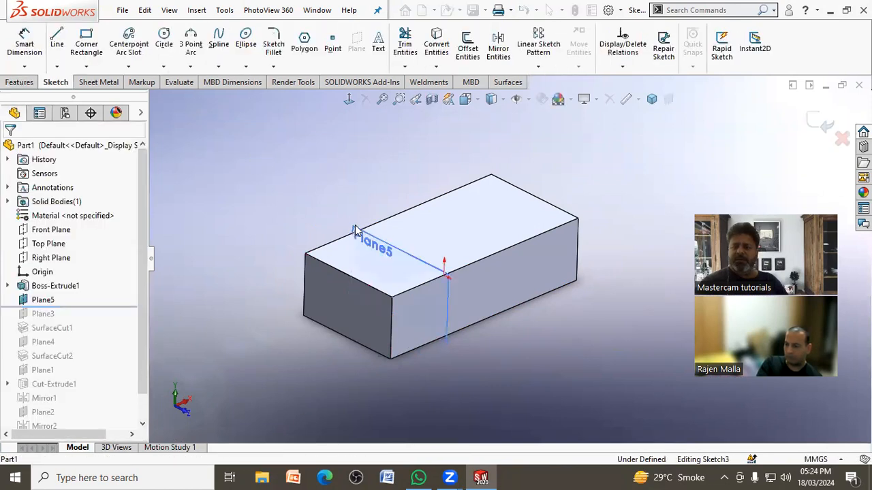
pyautogui.click(163, 38)
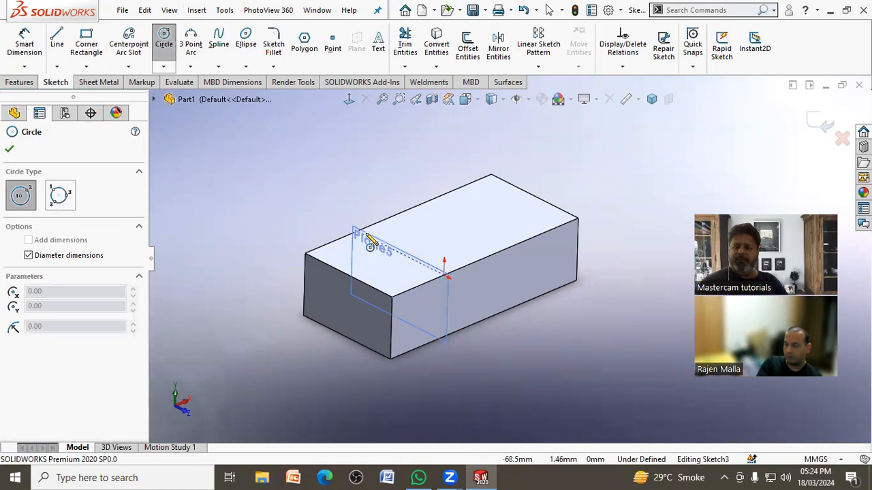
pyautogui.click(349, 99)
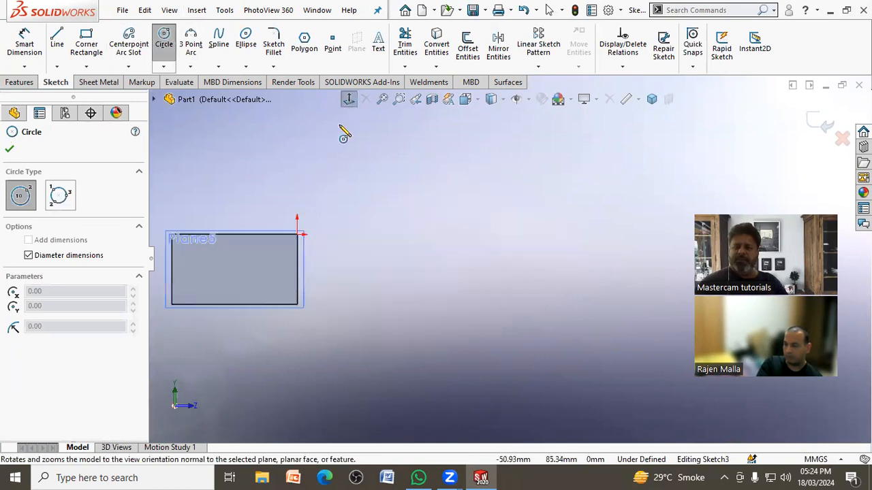
pyautogui.click(235, 235)
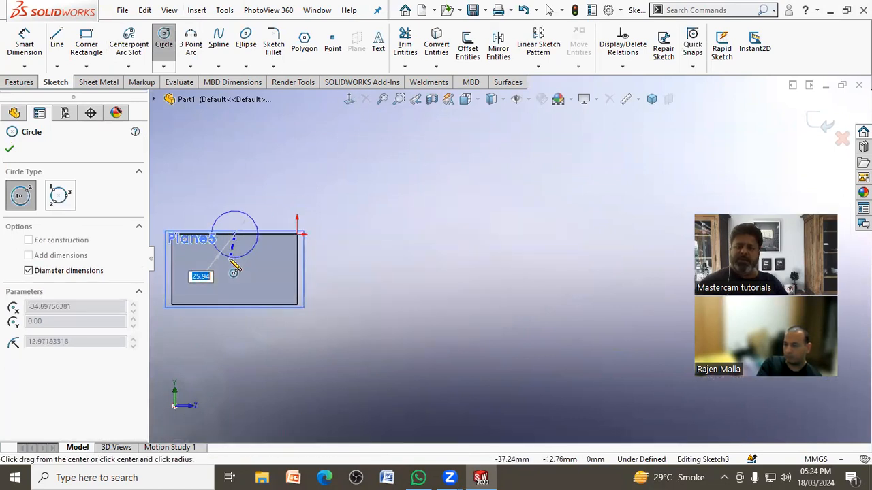
pyautogui.click(252, 252)
pyautogui.rightClick(484, 217)
pyautogui.click(498, 231)
# Step: Cut the circle along the block's length as a blind extruded cut 39 mm deep
pyautogui.scroll(4, 494, 235)
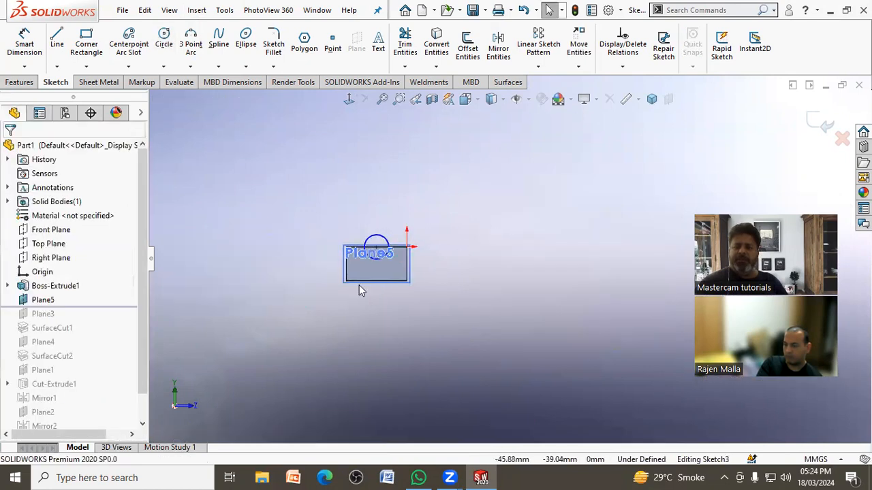
pyautogui.scroll(-2, 361, 286)
pyautogui.scroll(-2, 466, 204)
pyautogui.moveTo(469, 215); pyautogui.dragTo(409, 271, button='middle')
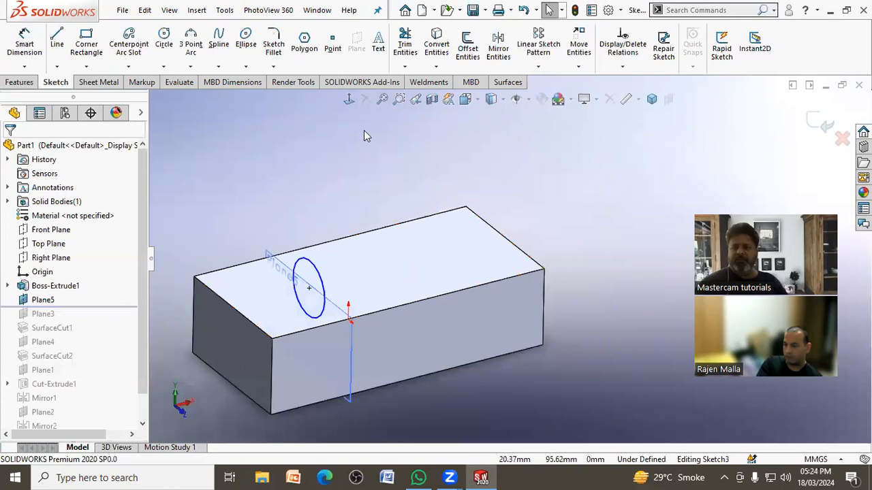
pyautogui.click(347, 99)
pyautogui.moveTo(474, 229)
pyautogui.mouseDown(button='middle')
pyautogui.moveTo(417, 284)
pyautogui.moveTo(391, 248)
pyautogui.mouseUp(button='middle')
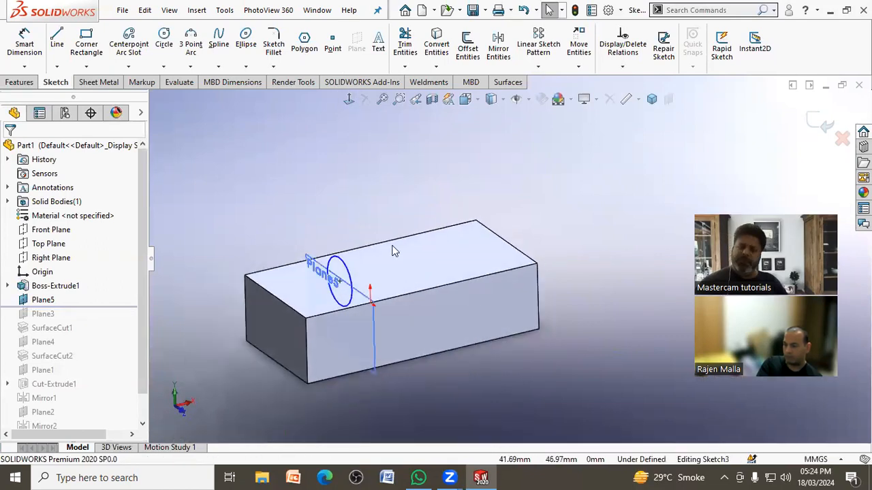
pyautogui.click(12, 82)
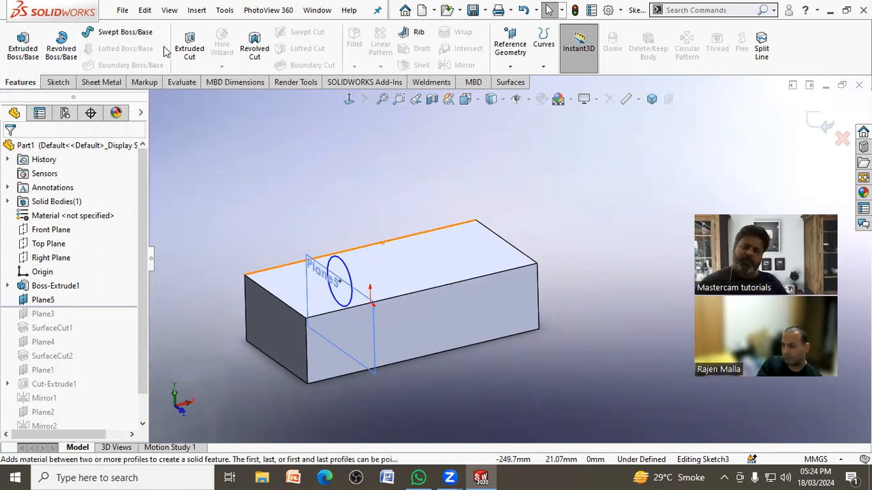
pyautogui.click(189, 49)
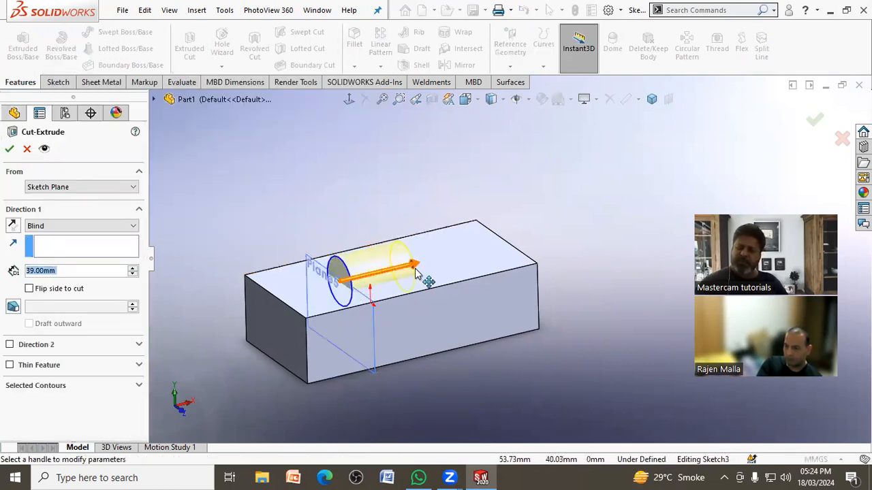
pyautogui.click(9, 150)
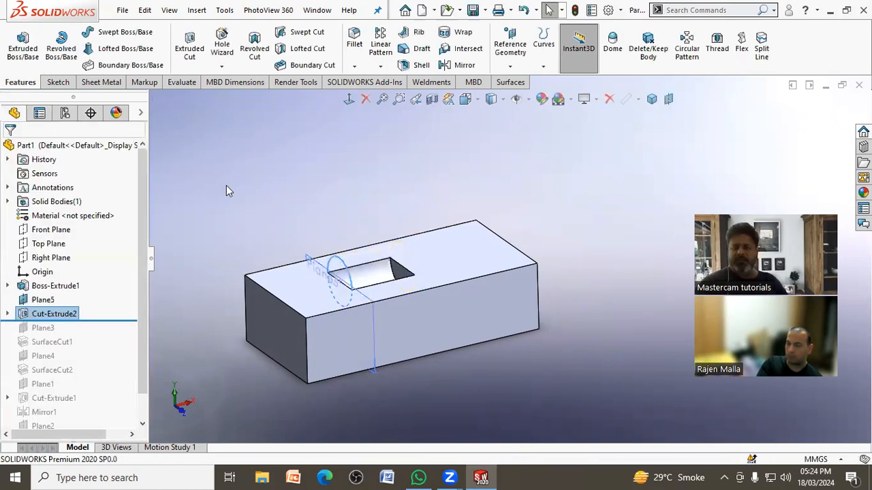
pyautogui.moveTo(245, 188); pyautogui.dragTo(277, 240, button='middle')
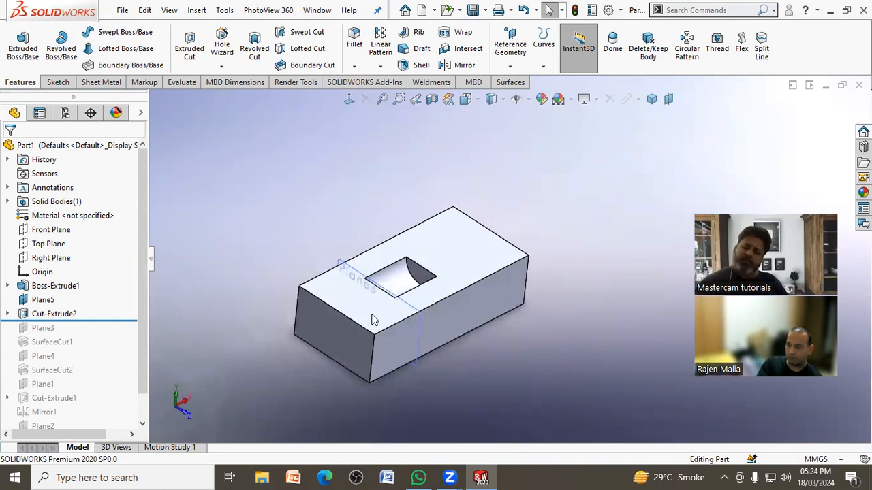
# Step: Shift Plane5 back and forth along the block, leaving it offset 53.51 mm from the short end face
pyautogui.click(418, 362)
pyautogui.moveTo(350, 316); pyautogui.dragTo(333, 326)
pyautogui.moveTo(258, 245); pyautogui.dragTo(243, 243, button='middle')
pyautogui.click(258, 344)
pyautogui.moveTo(590, 191); pyautogui.dragTo(591, 197, button='middle')
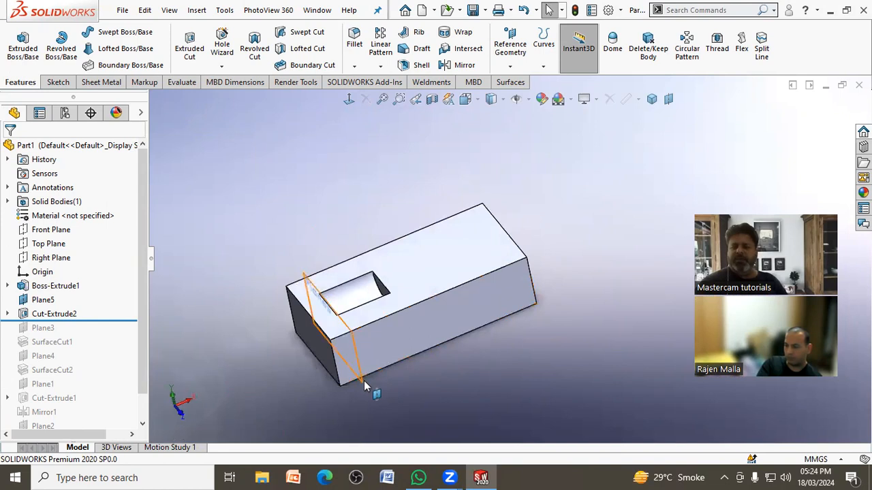
pyautogui.click(364, 382)
pyautogui.moveTo(334, 322); pyautogui.dragTo(453, 290)
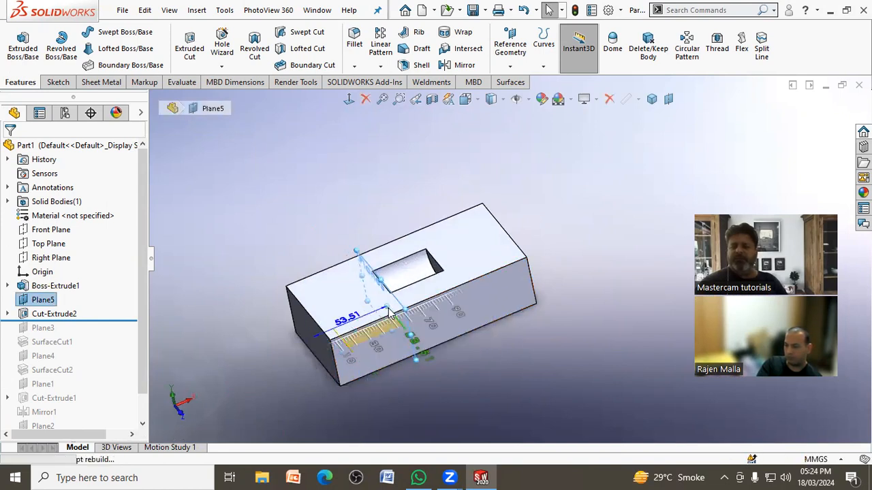
pyautogui.click(663, 200)
pyautogui.moveTo(646, 183); pyautogui.dragTo(567, 167, button='middle')
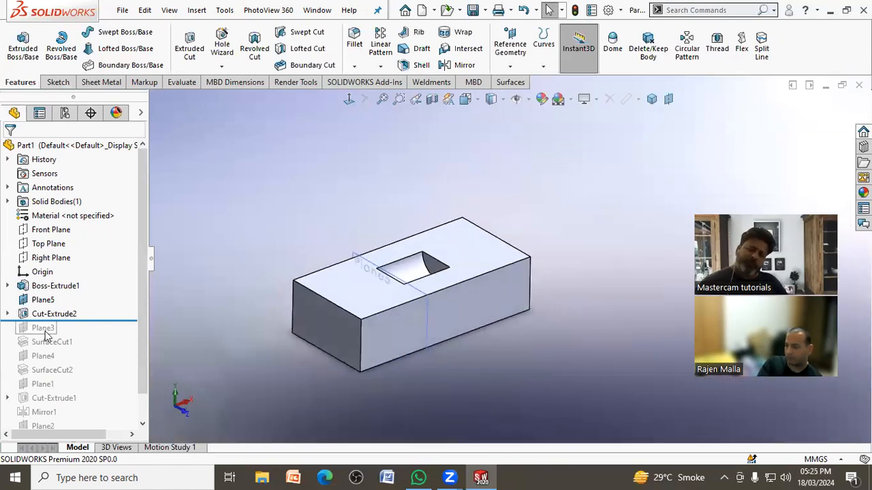
# Step: Roll the model back to directly after Boss-Extrude1, suppressing Plane5 and its cut
pyautogui.moveTo(115, 318); pyautogui.dragTo(113, 288)
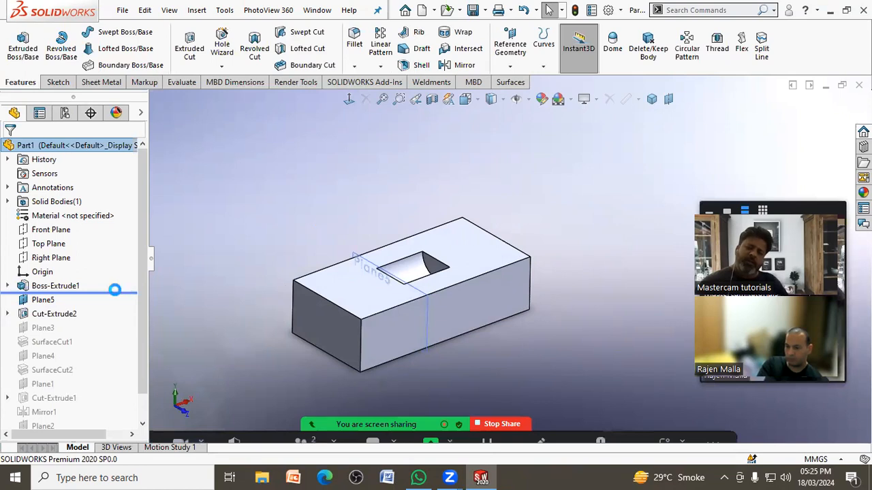
# Step: Create a reference plane offset 40 mm from the block's short end face, flipping the offset into the block
pyautogui.click(510, 49)
pyautogui.click(315, 318)
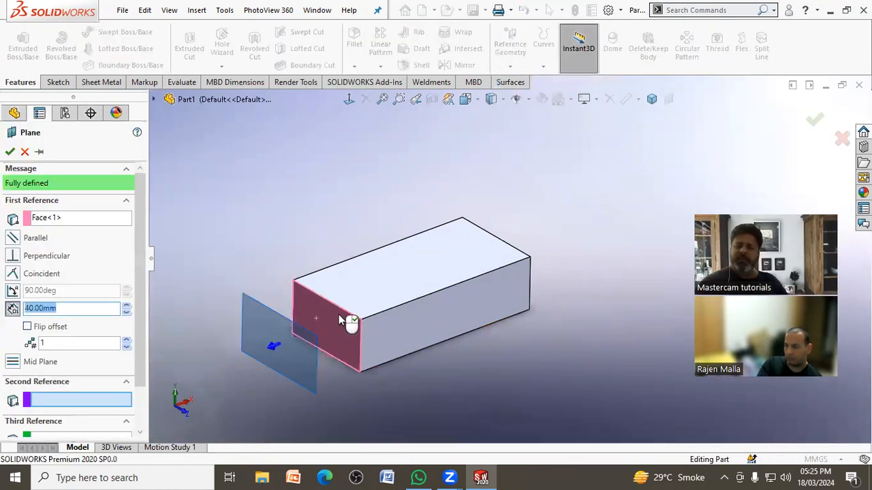
pyautogui.click(27, 327)
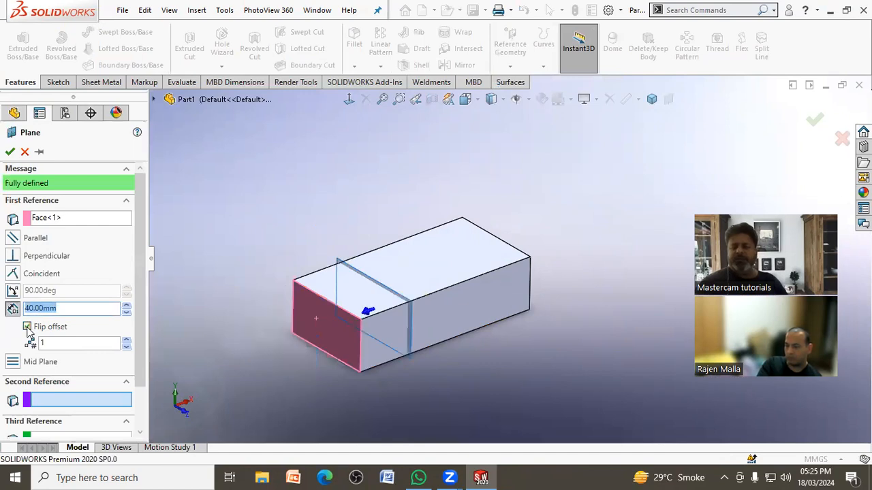
pyautogui.click(10, 153)
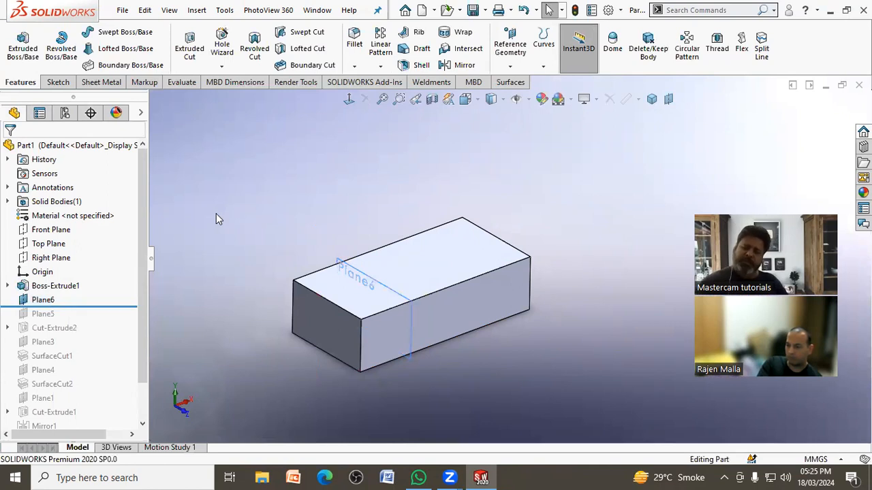
# Step: Reopen the definition of the new Plane6, accept it without changes, and delete the plane
pyautogui.click(45, 299)
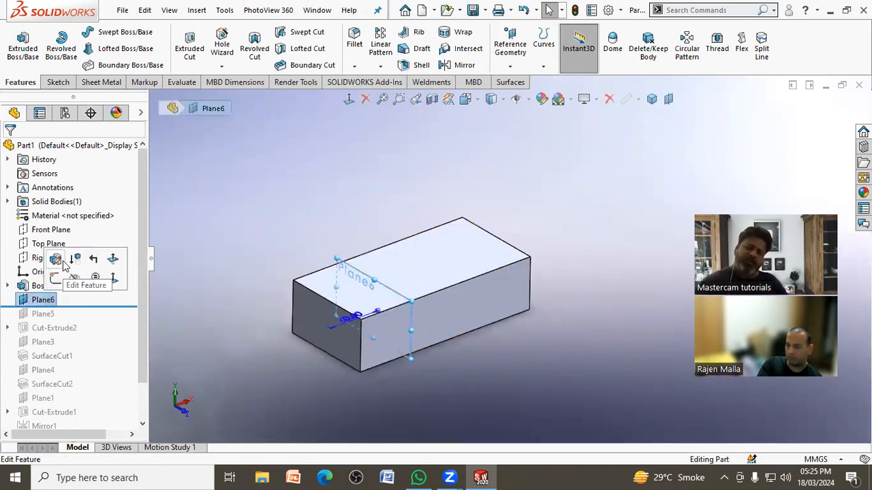
pyautogui.click(62, 263)
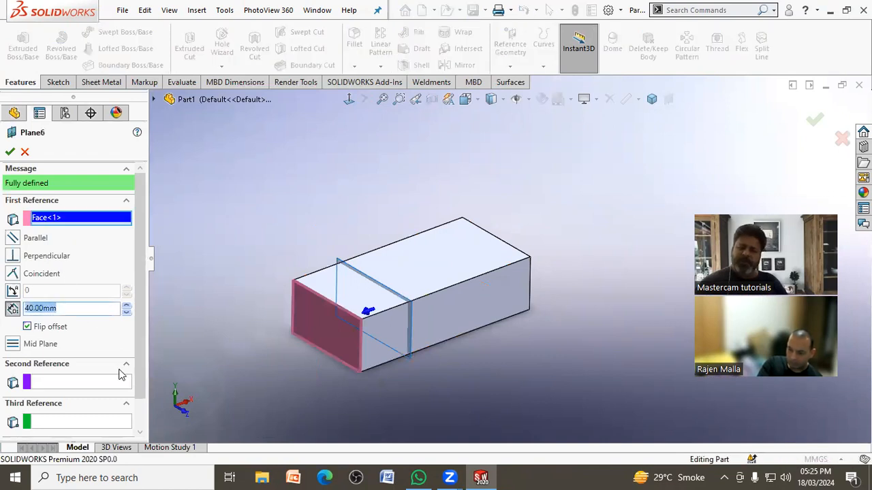
pyautogui.click(12, 153)
pyautogui.rightClick(49, 299)
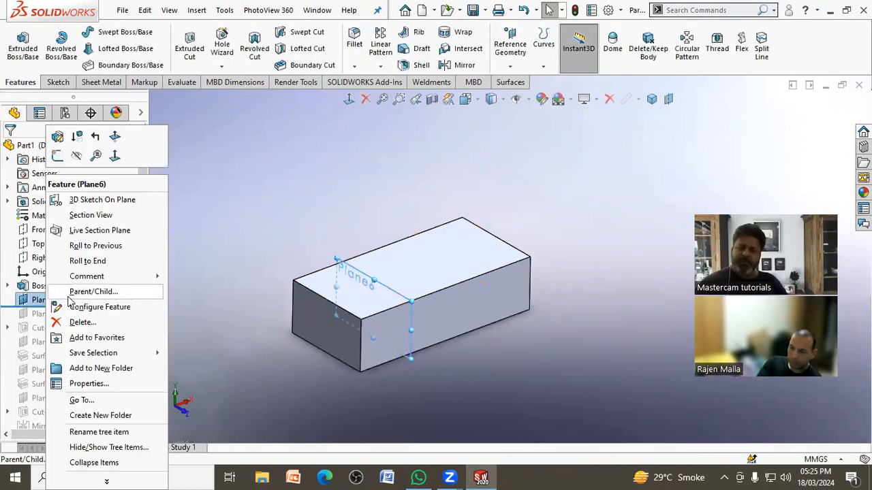
pyautogui.click(80, 323)
pyautogui.click(504, 172)
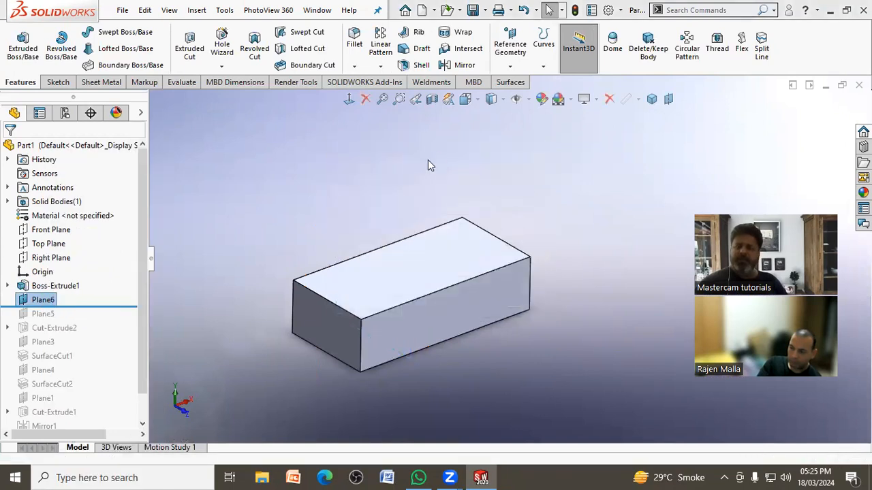
# Step: Create three reference planes spaced 40 mm apart from the block's short end face, with the offset flipped into the block
pyautogui.click(507, 66)
pyautogui.click(521, 82)
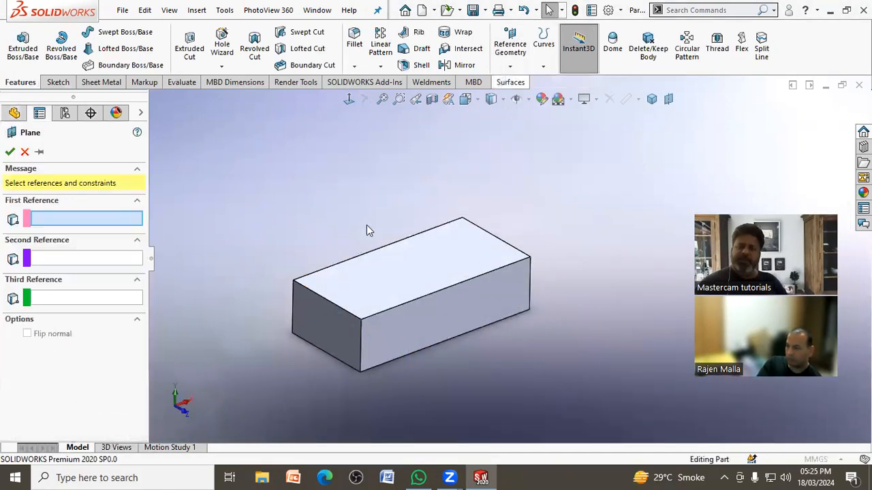
pyautogui.click(304, 326)
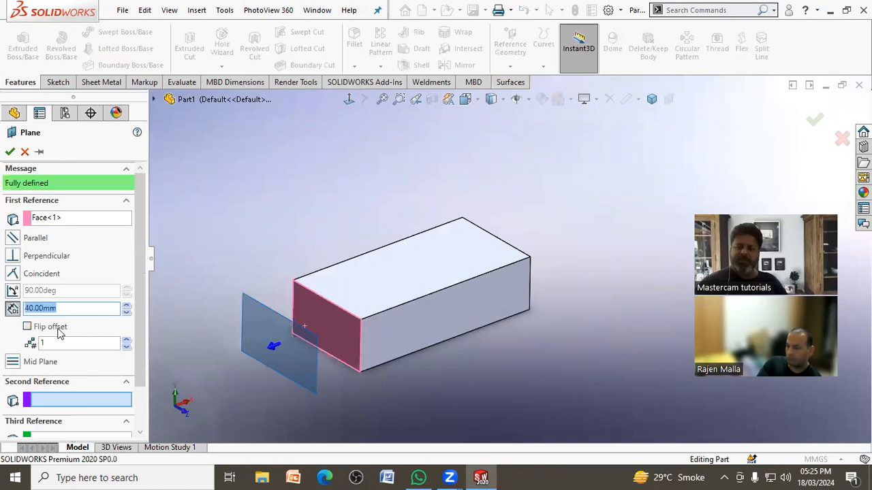
pyautogui.click(27, 327)
pyautogui.click(127, 341)
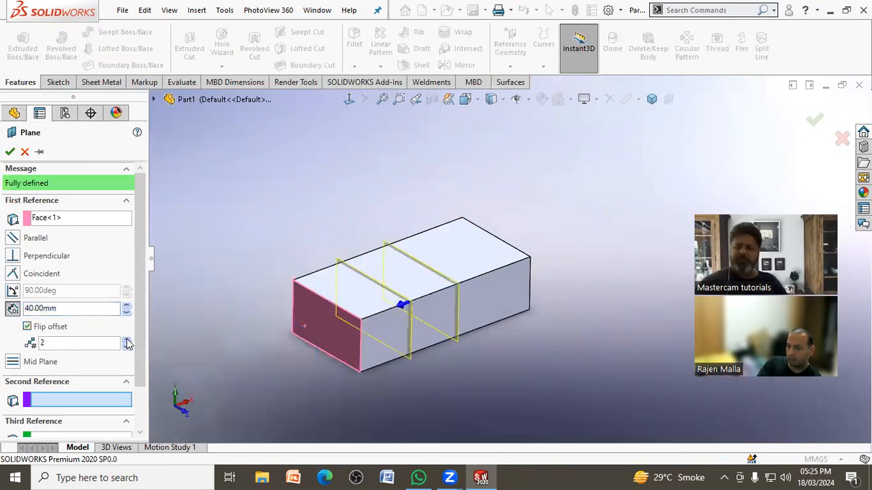
pyautogui.doubleClick(62, 340)
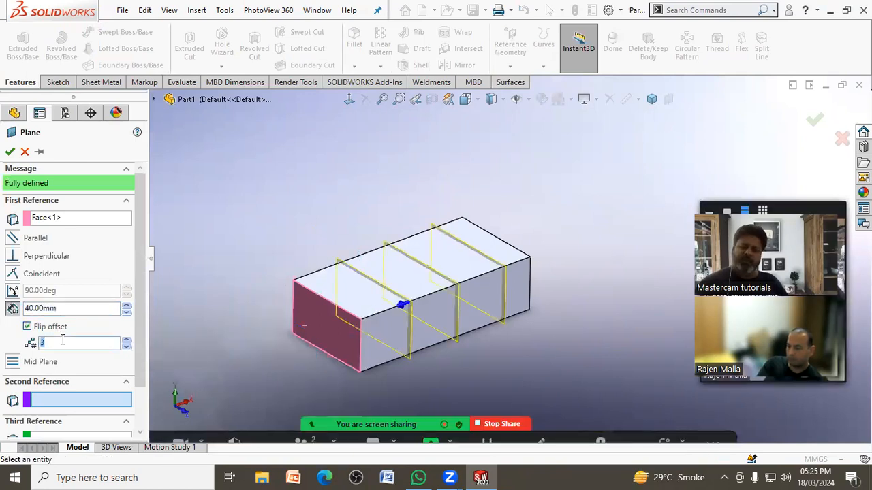
pyautogui.doubleClick(68, 310)
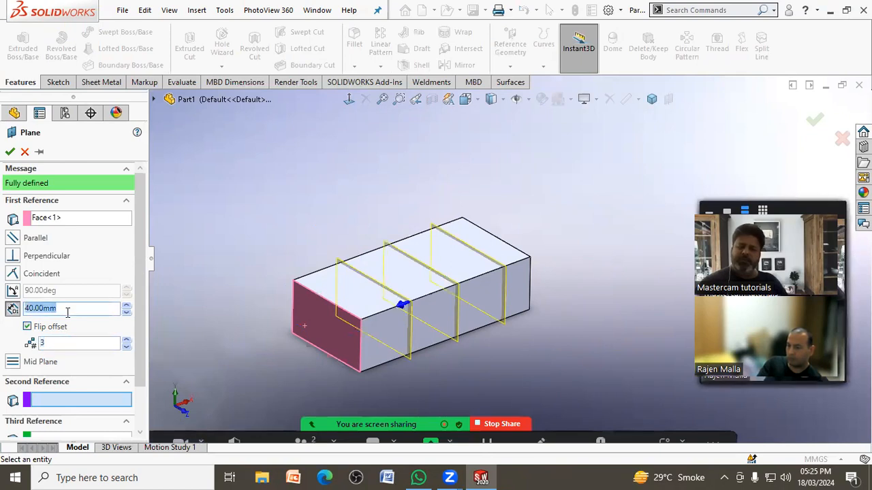
pyautogui.click(10, 152)
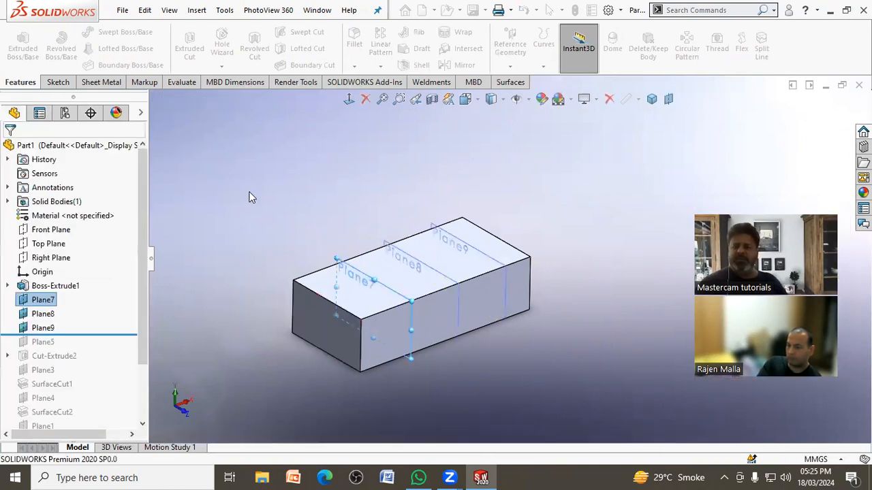
pyautogui.moveTo(251, 192)
pyautogui.mouseDown(button='middle')
pyautogui.moveTo(227, 194)
pyautogui.moveTo(253, 195)
pyautogui.moveTo(244, 198)
pyautogui.mouseUp(button='middle')
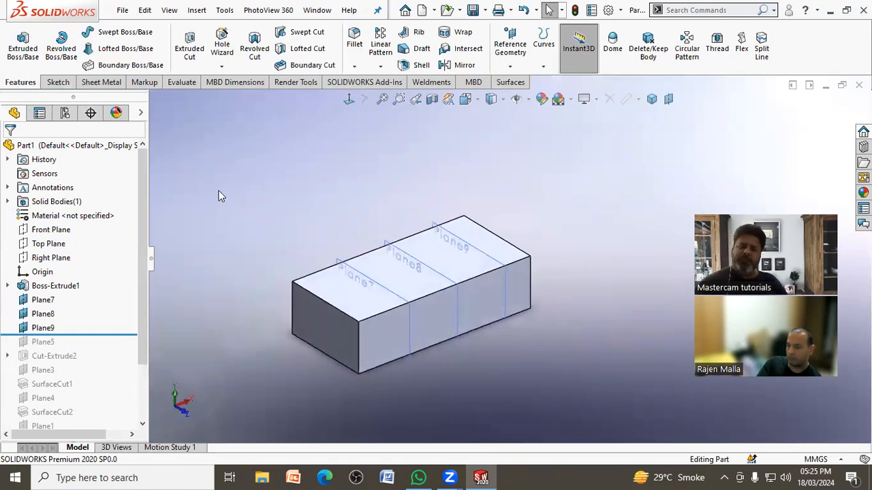
# Step: Cut off the block's far end with a surface cut using Plane9
pyautogui.click(197, 10)
pyautogui.moveTo(218, 56)
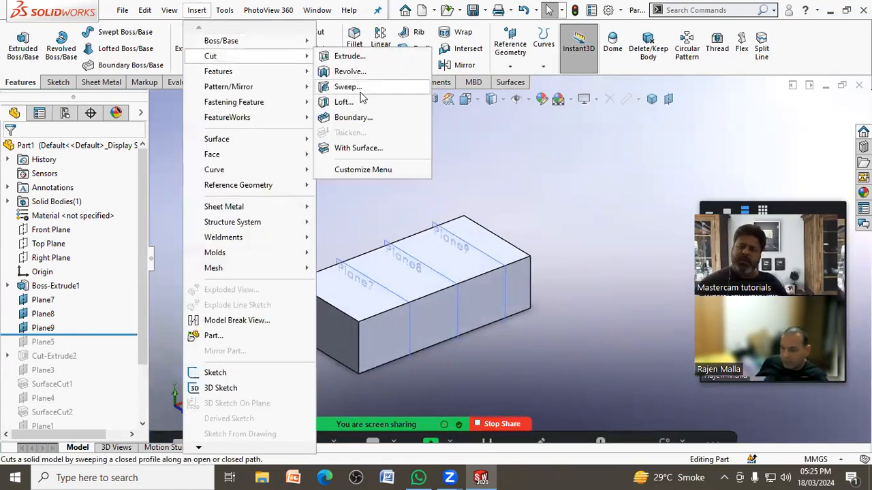
pyautogui.click(358, 148)
pyautogui.click(445, 233)
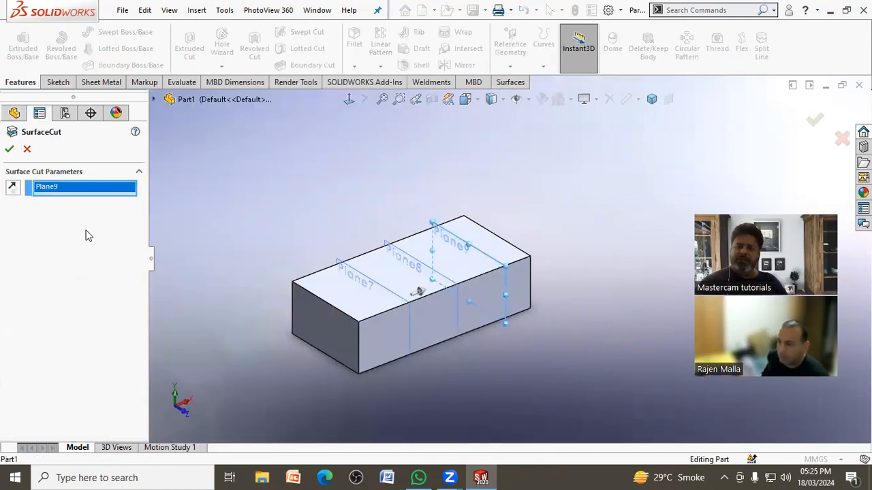
pyautogui.click(10, 148)
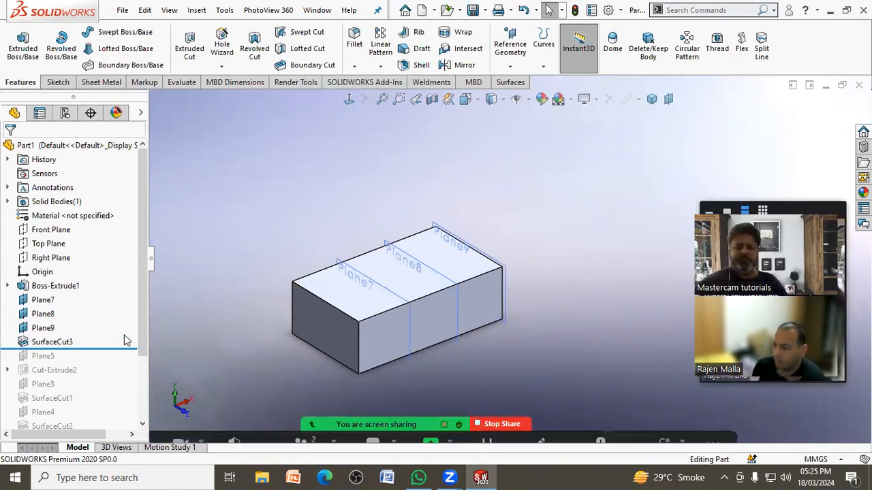
# Step: Sketch a circle on Plane8, centred on the midpoint of the block's upper edge, and exit the sketch
pyautogui.click(57, 82)
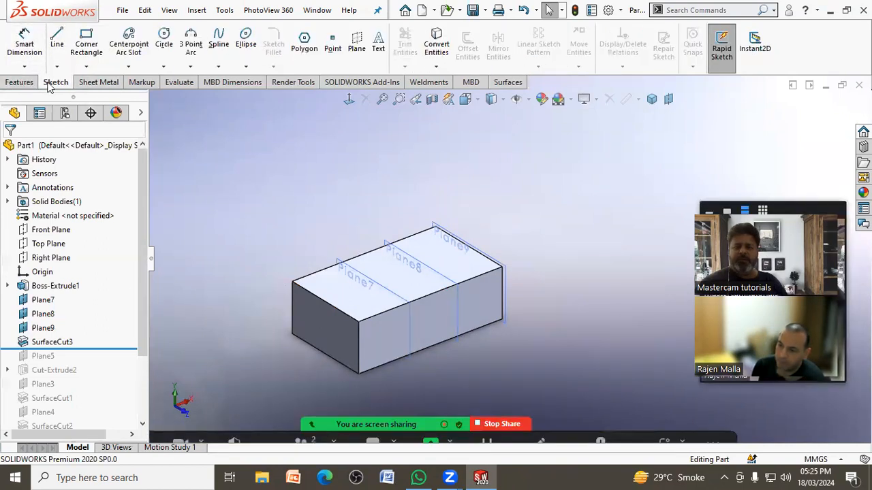
pyautogui.click(19, 82)
pyautogui.click(393, 249)
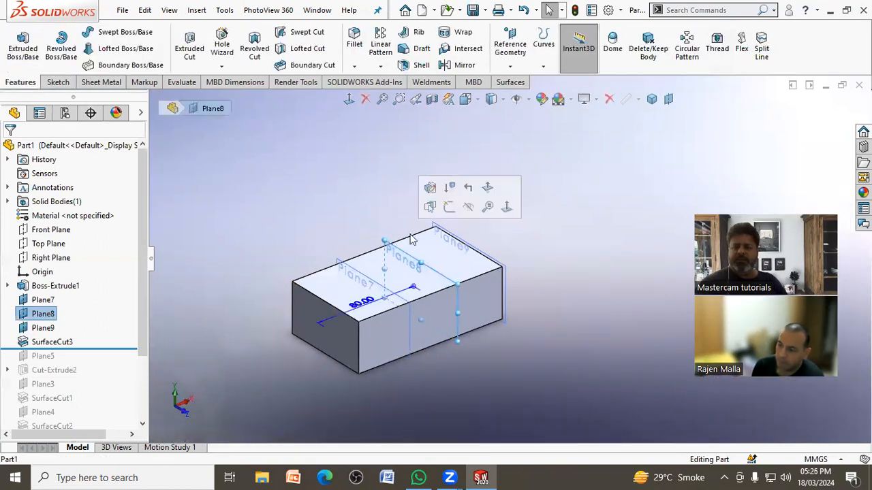
pyautogui.click(450, 208)
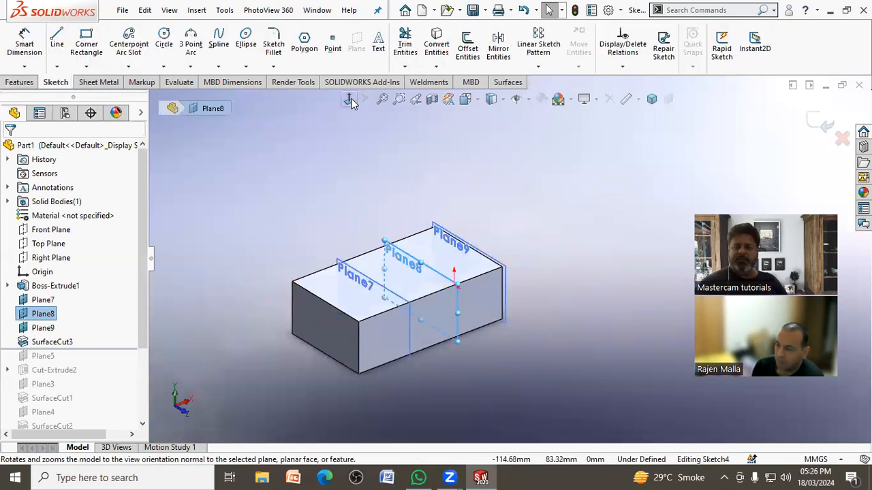
pyautogui.click(349, 99)
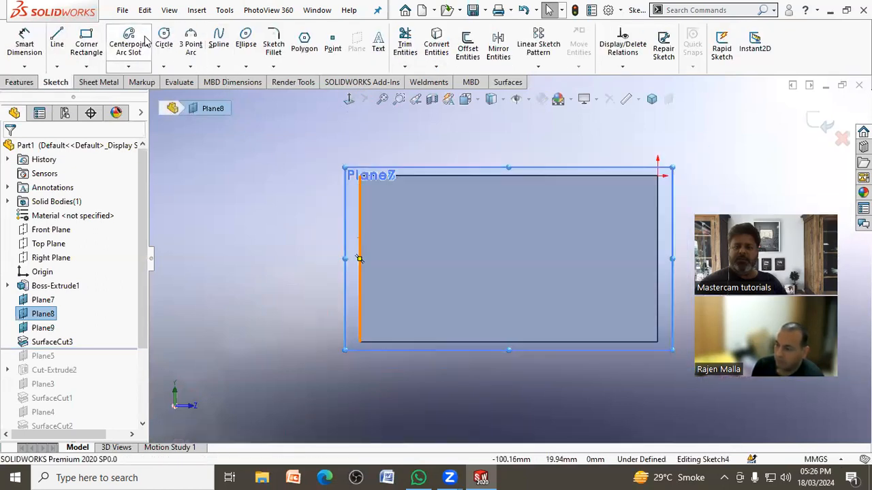
pyautogui.click(164, 39)
pyautogui.click(509, 176)
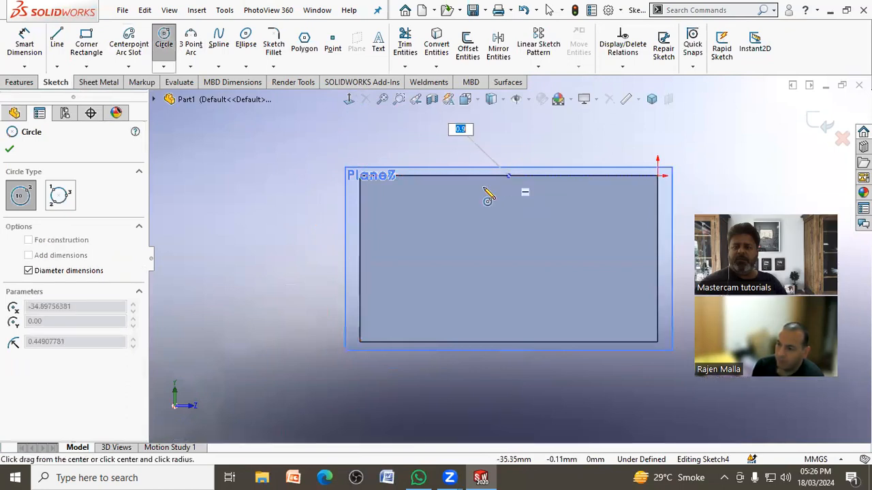
pyautogui.click(478, 192)
pyautogui.rightClick(478, 193)
pyautogui.click(483, 197)
pyautogui.moveTo(480, 197)
pyautogui.mouseDown(button='middle')
pyautogui.moveTo(414, 213)
pyautogui.moveTo(424, 249)
pyautogui.mouseUp(button='middle')
pyautogui.click(813, 123)
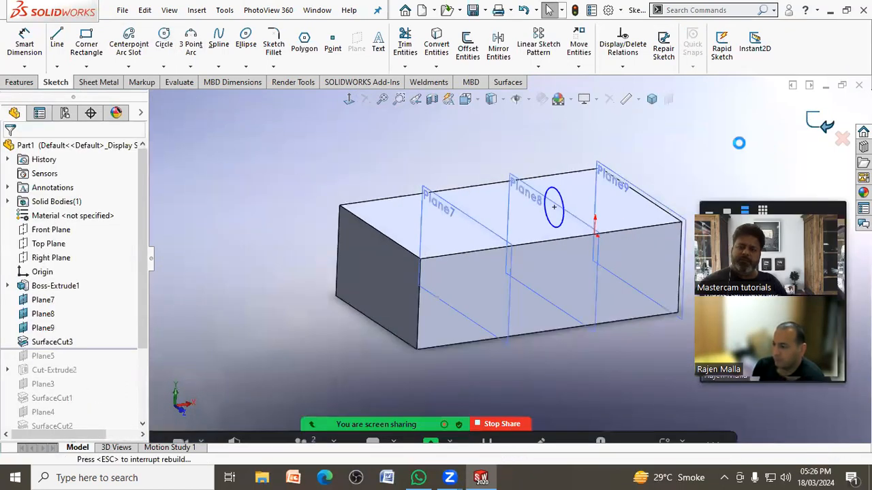
pyautogui.moveTo(431, 152); pyautogui.dragTo(370, 164, button='middle')
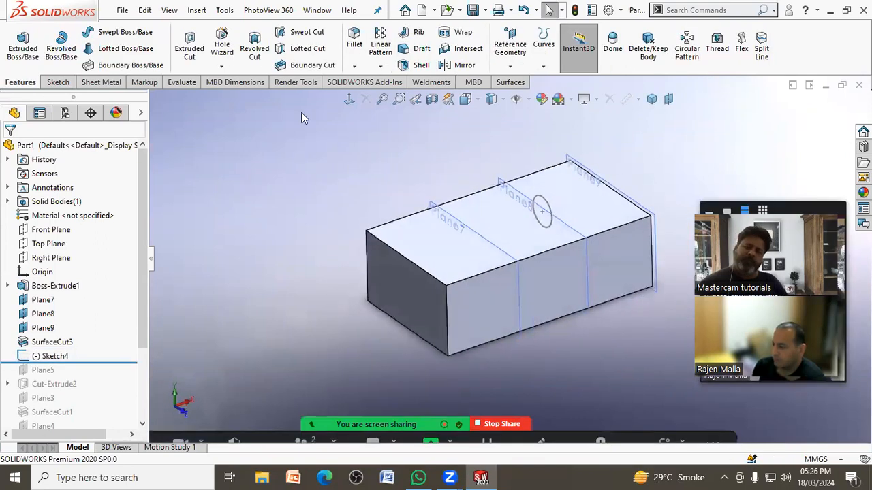
# Step: Sketch on Plane7 by converting the outline of the block's short end face, and exit the sketch
pyautogui.click(430, 203)
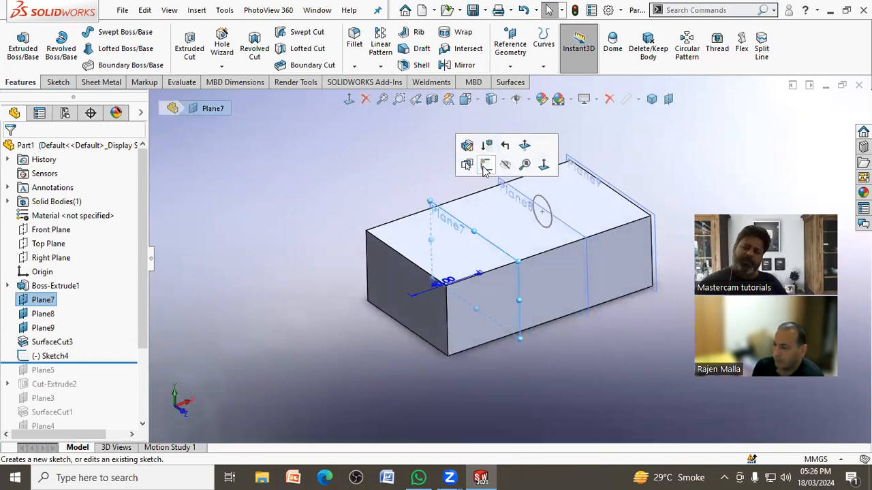
pyautogui.click(484, 164)
pyautogui.click(337, 198)
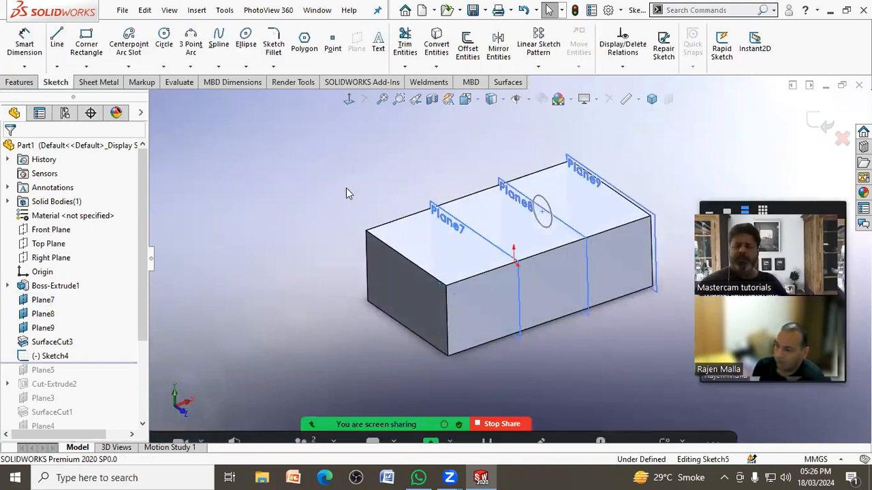
pyautogui.scroll(-1, 656, 175)
pyautogui.scroll(1, 341, 179)
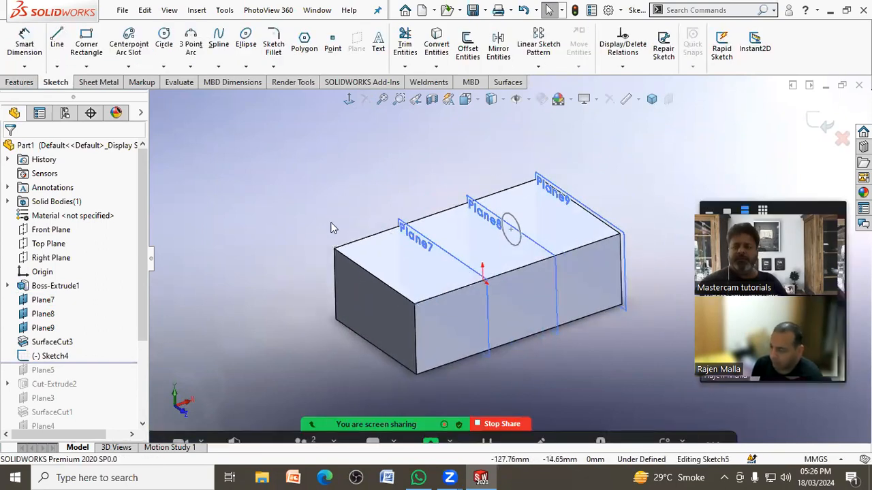
pyautogui.click(488, 298)
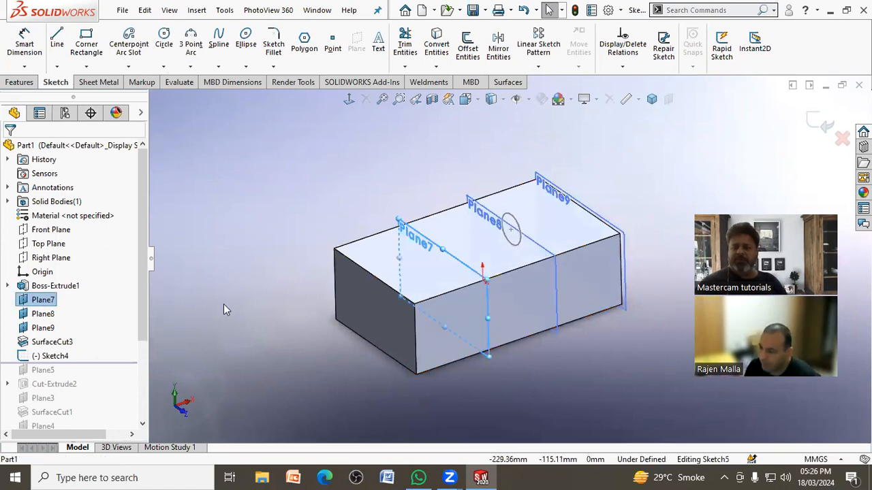
pyautogui.click(310, 171)
pyautogui.click(366, 307)
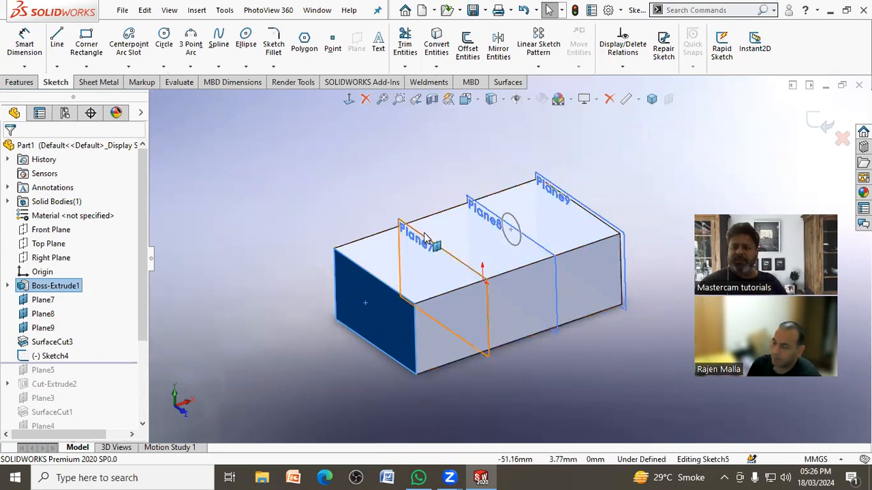
pyautogui.click(436, 44)
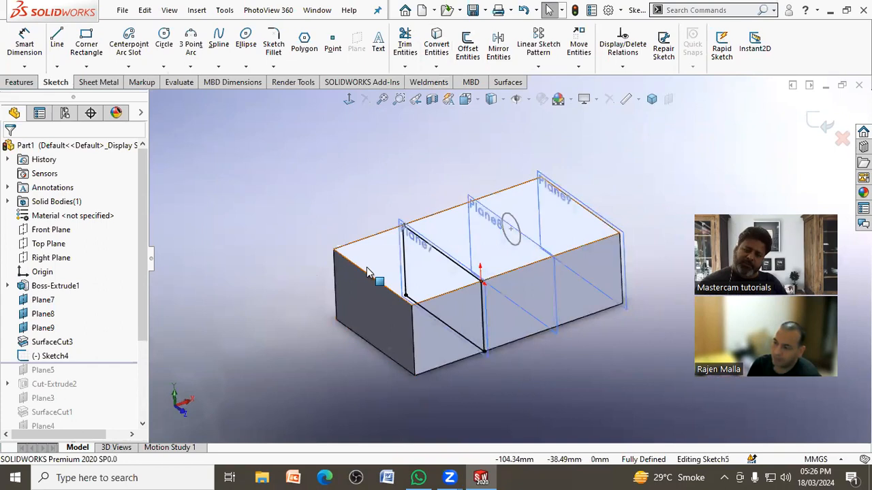
pyautogui.click(382, 320)
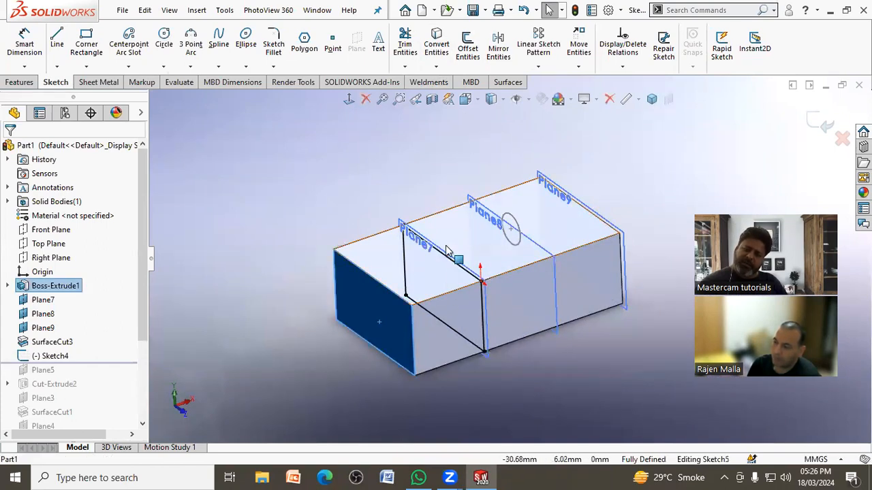
pyautogui.click(301, 223)
pyautogui.doubleClick(322, 216)
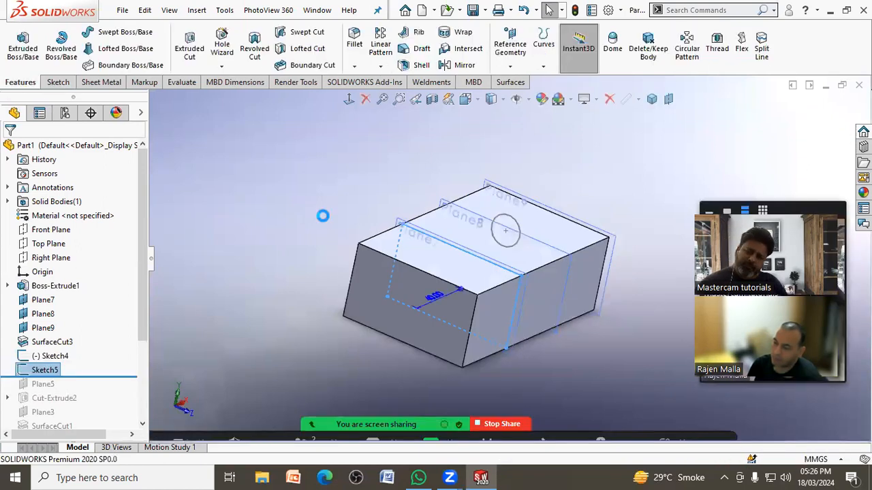
pyautogui.click(310, 222)
pyautogui.moveTo(310, 222); pyautogui.dragTo(284, 230, button='middle')
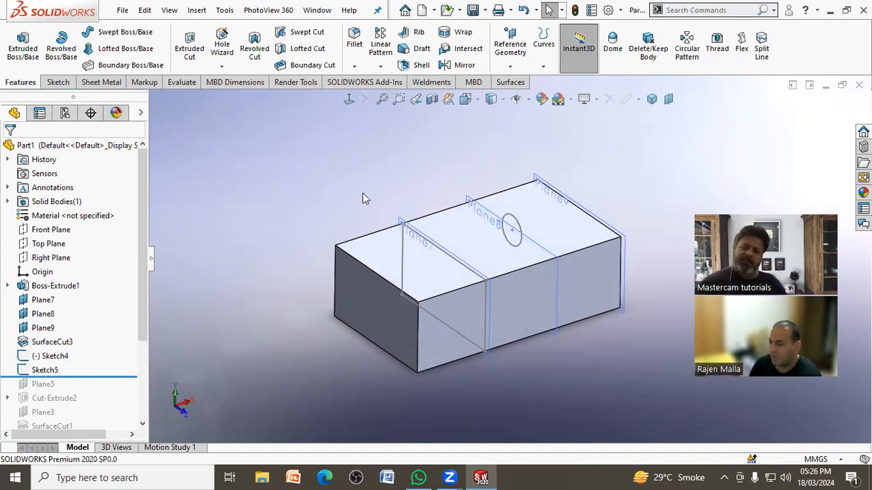
# Step: Start a sketch on Plane9 and convert the circle from the Plane8 sketch onto it
pyautogui.click(503, 65)
pyautogui.click(411, 137)
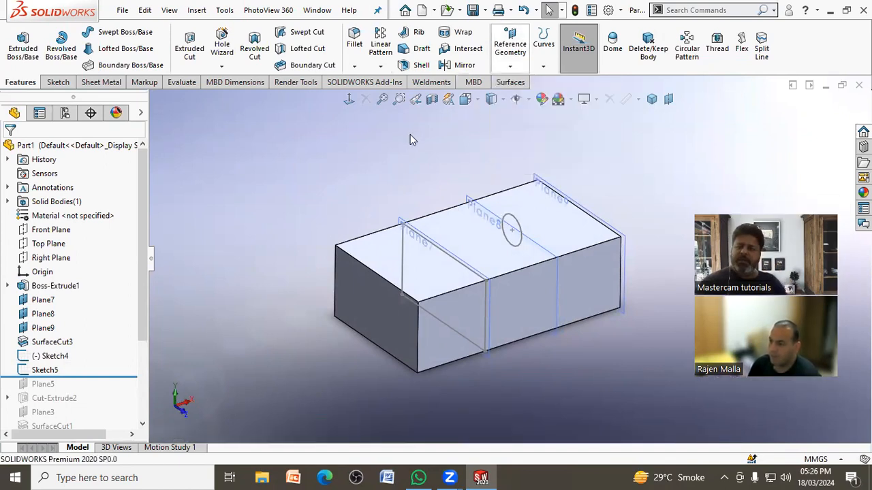
pyautogui.click(545, 184)
pyautogui.click(596, 146)
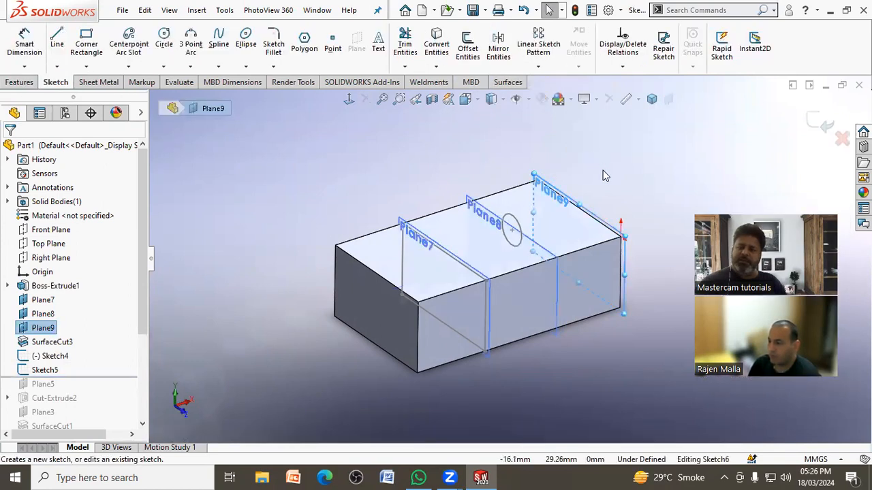
pyautogui.click(605, 176)
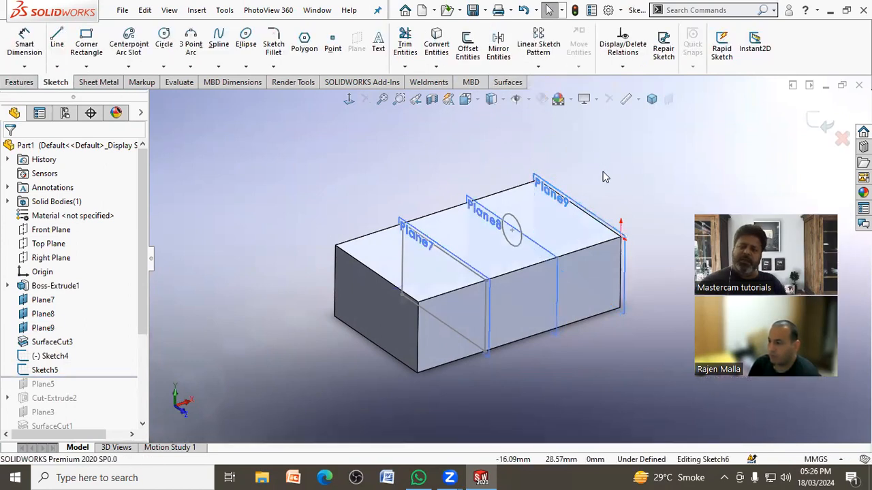
pyautogui.click(514, 221)
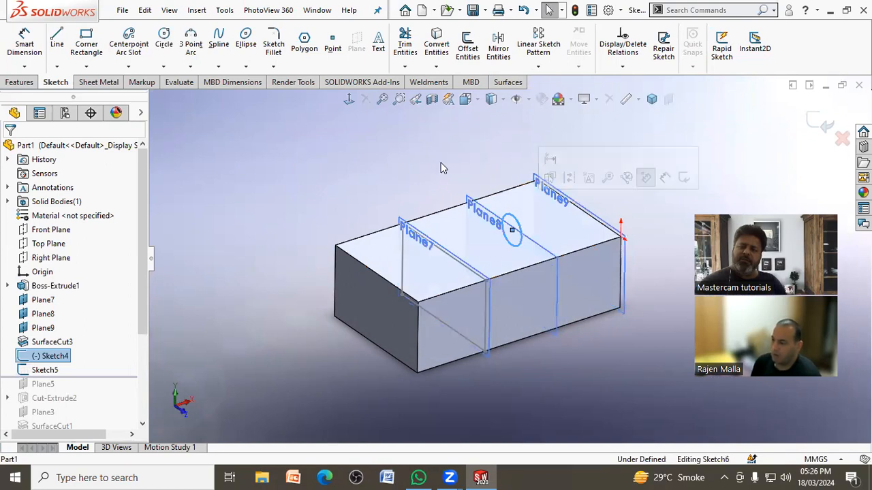
pyautogui.click(436, 45)
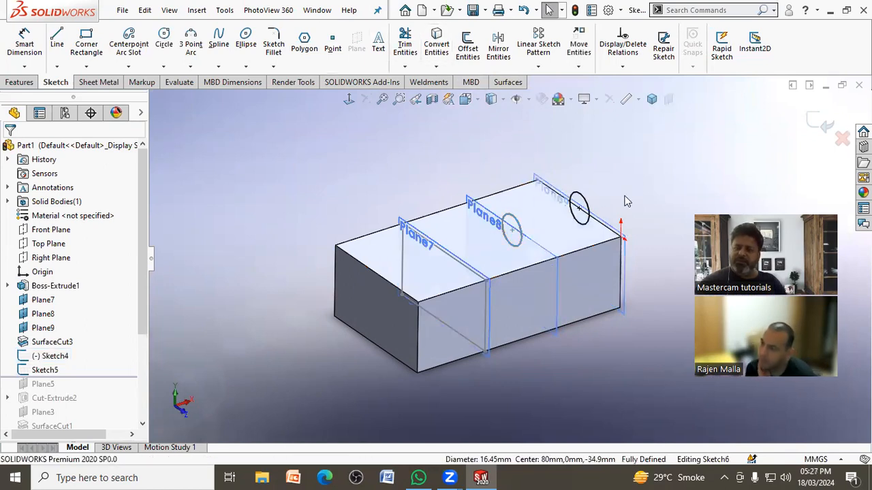
# Step: Convert the outline of the block's short end face into the Plane9 sketch and exit the sketch
pyautogui.click(372, 291)
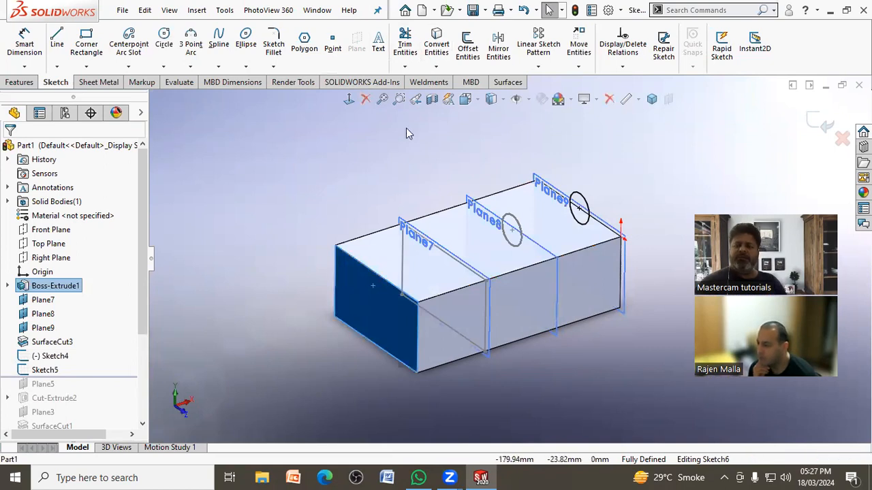
pyautogui.click(436, 47)
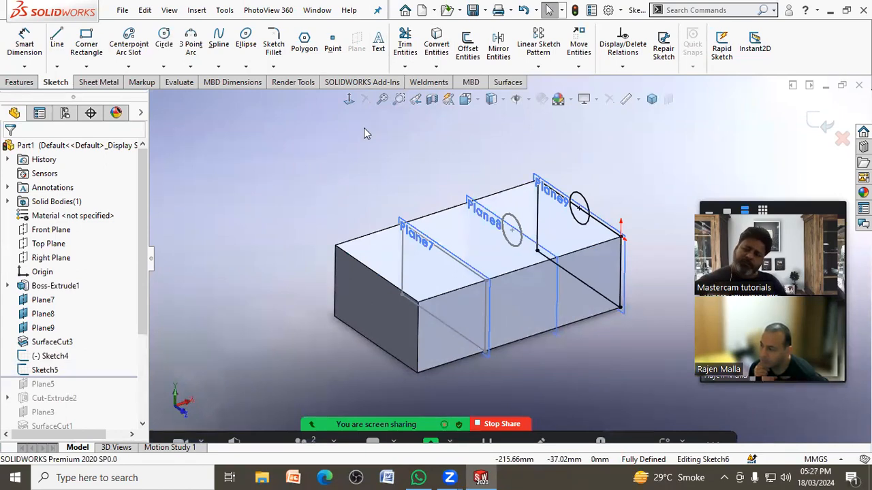
pyautogui.click(808, 128)
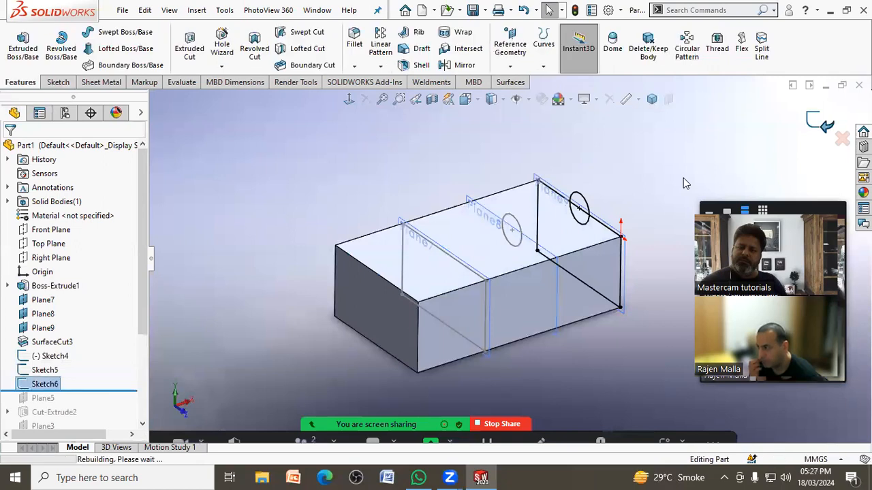
# Step: Start an extruded cut and sketch a wavy spline on the block's top face, from its near corner to the far edge
pyautogui.click(191, 48)
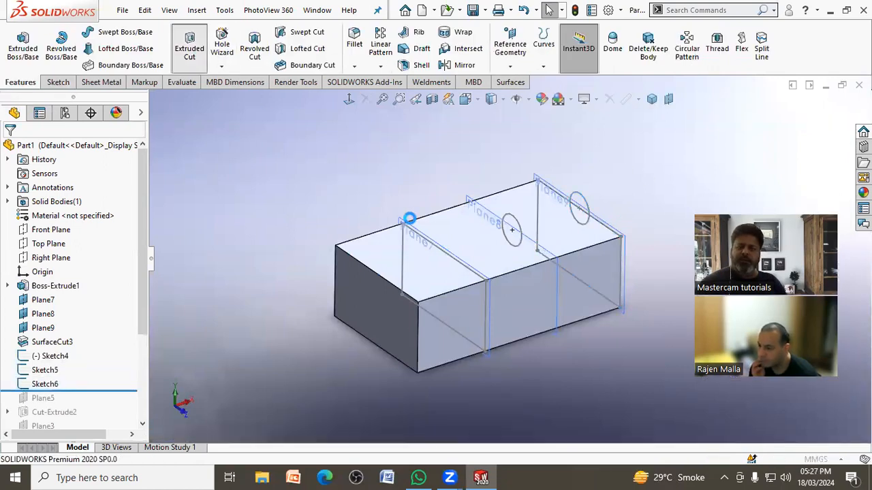
pyautogui.click(440, 288)
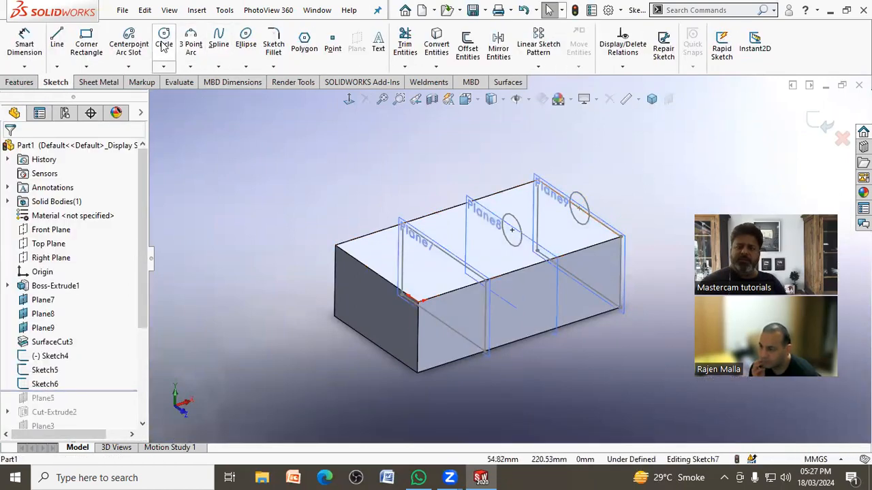
pyautogui.click(219, 40)
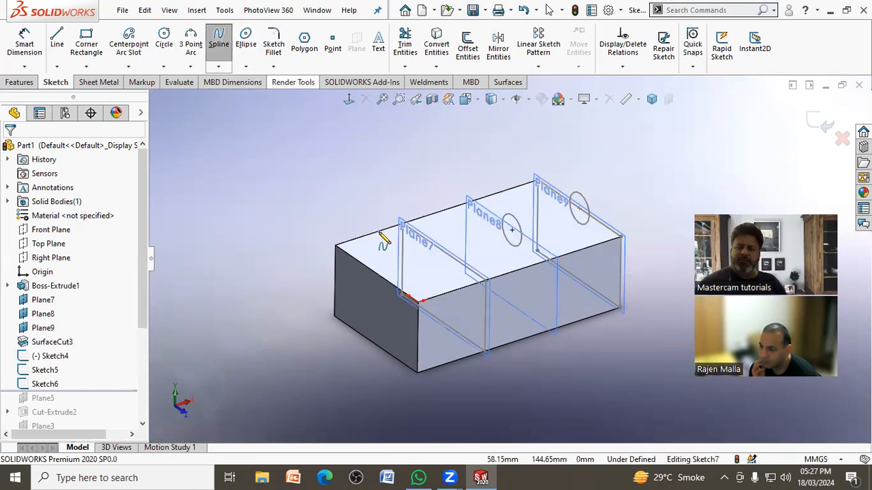
pyautogui.click(418, 300)
pyautogui.click(444, 272)
pyautogui.click(504, 259)
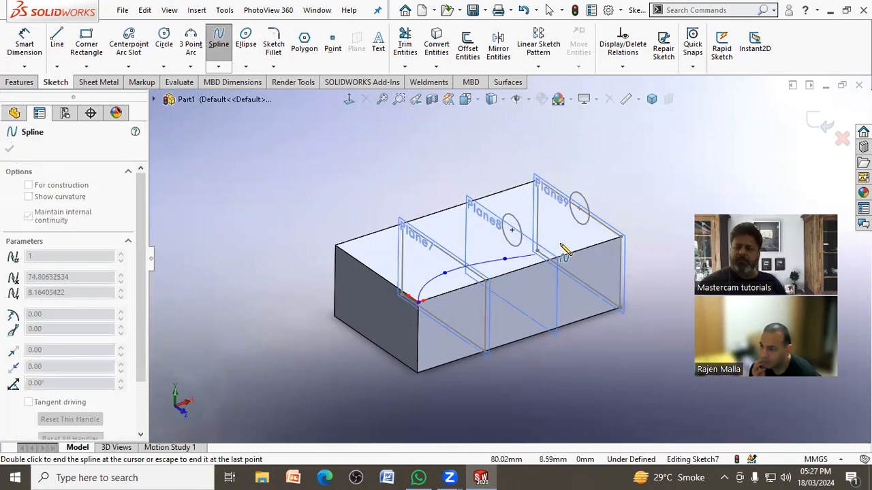
pyautogui.rightClick(603, 226)
pyautogui.click(625, 229)
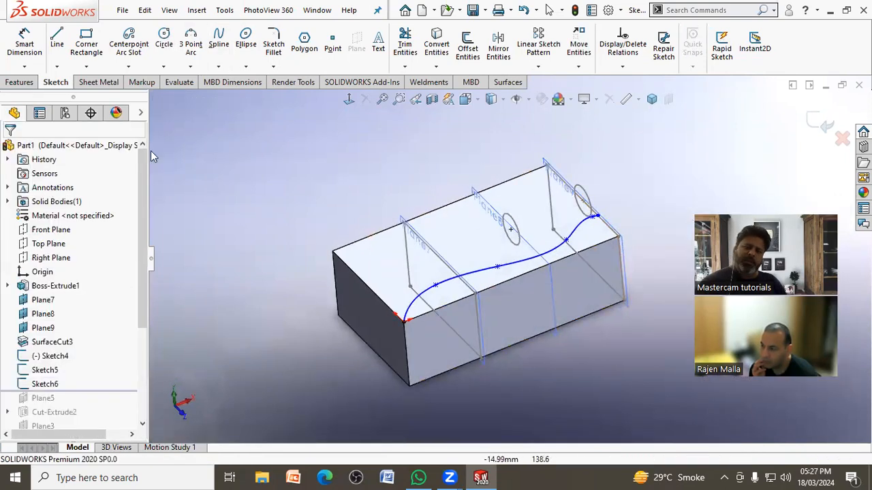
# Step: Cut 10 mm deep along the spline, flipping the side to cut so the narrow strip beside the long edge is removed
pyautogui.click(19, 82)
pyautogui.click(188, 61)
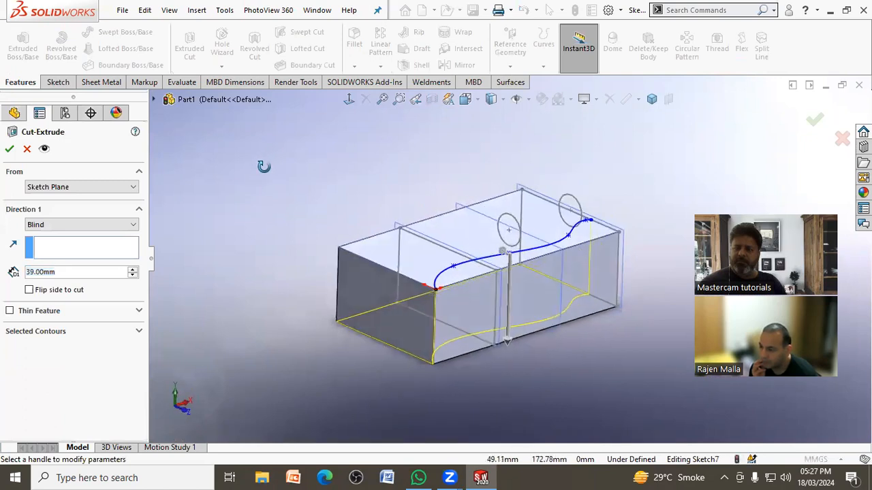
pyautogui.click(507, 341)
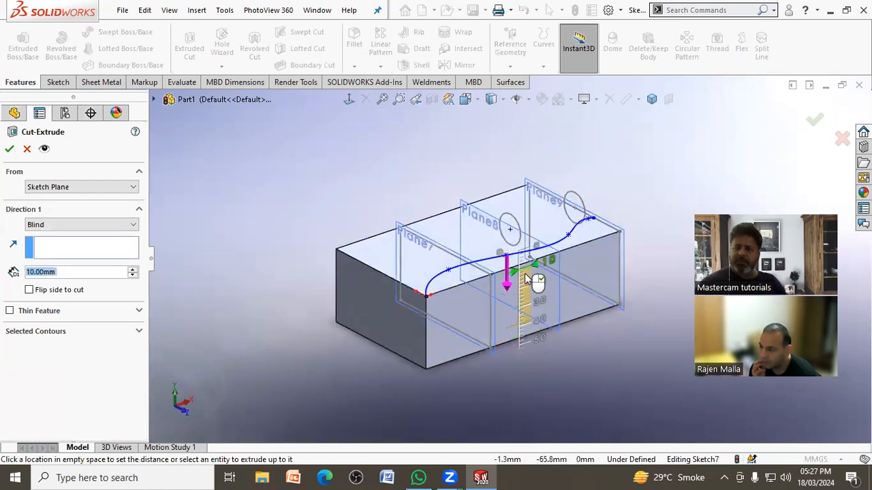
pyautogui.click(525, 278)
pyautogui.moveTo(299, 313)
pyautogui.mouseDown(button='middle')
pyautogui.moveTo(320, 304)
pyautogui.moveTo(308, 319)
pyautogui.mouseUp(button='middle')
pyautogui.scroll(-4, 492, 290)
pyautogui.moveTo(521, 279); pyautogui.dragTo(464, 237, button='middle')
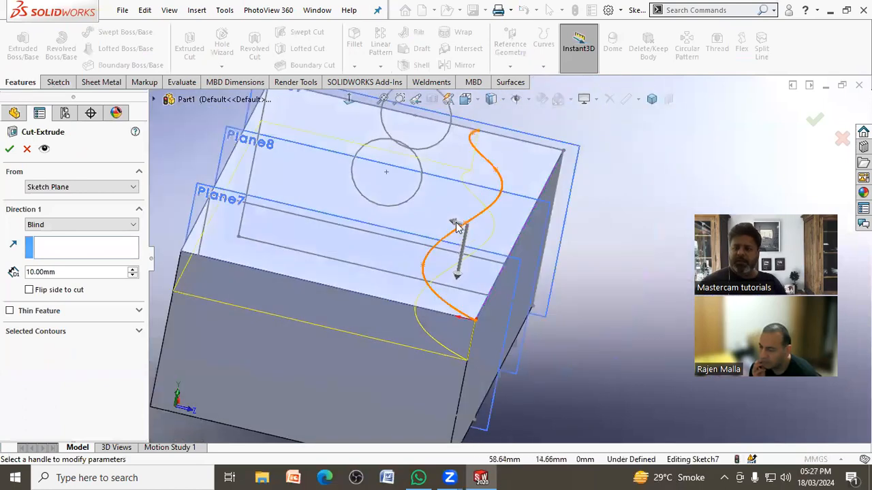
pyautogui.click(455, 225)
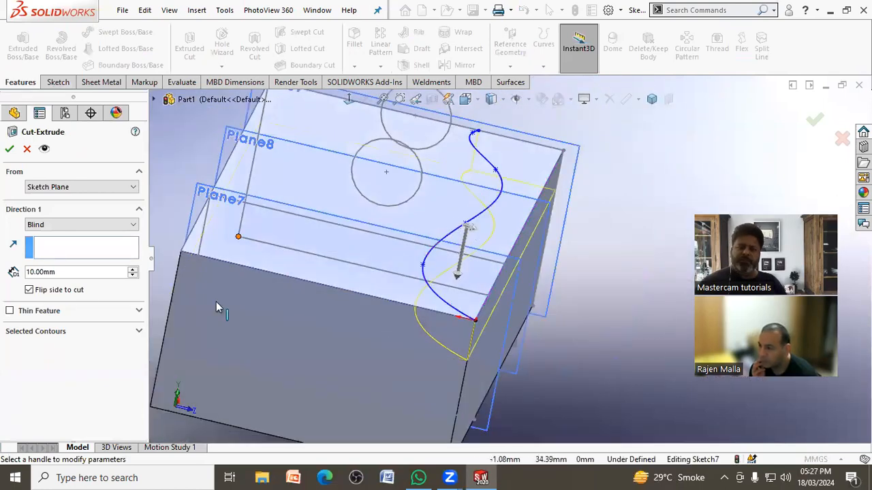
pyautogui.moveTo(572, 282); pyautogui.dragTo(532, 298, button='middle')
pyautogui.scroll(2, 533, 297)
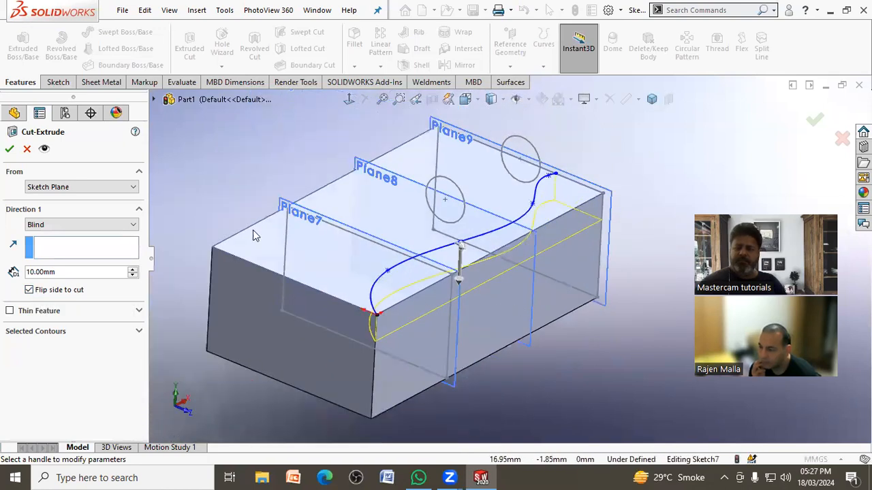
pyautogui.click(9, 149)
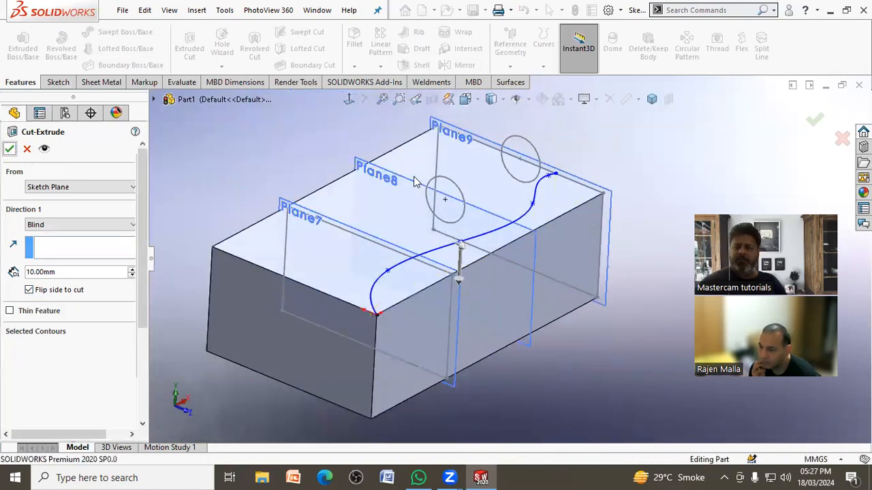
pyautogui.moveTo(628, 169); pyautogui.dragTo(609, 182, button='middle')
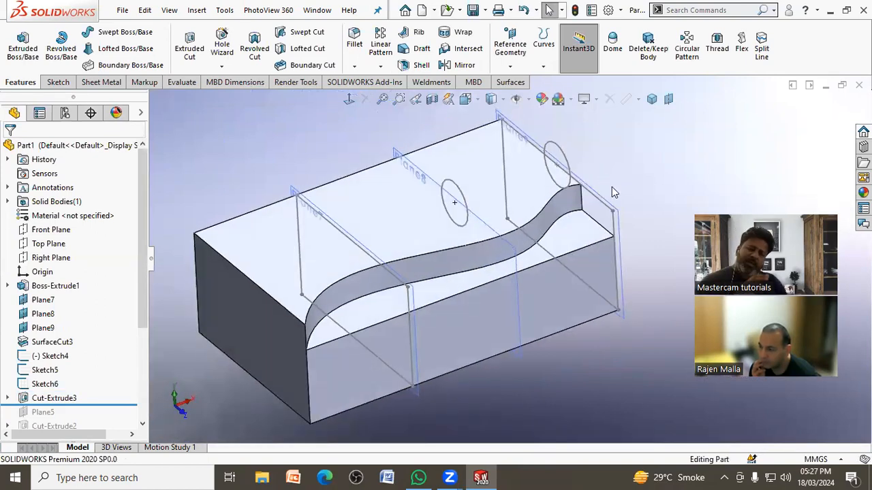
# Step: Replay the feature history by rolling back to Boss-Extrude1 and forward again to just after Cut-Extrude3
pyautogui.moveTo(112, 404); pyautogui.dragTo(110, 296)
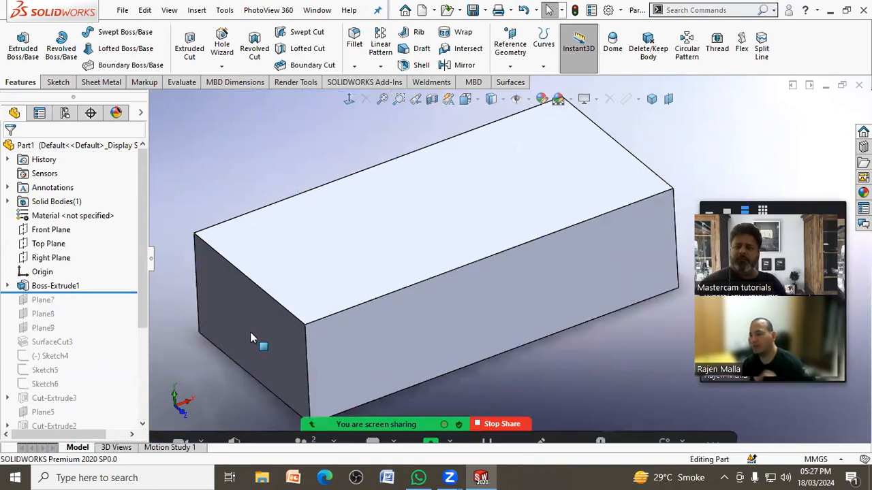
pyautogui.scroll(3, 436, 266)
pyautogui.moveTo(245, 268); pyautogui.dragTo(248, 267, button='middle')
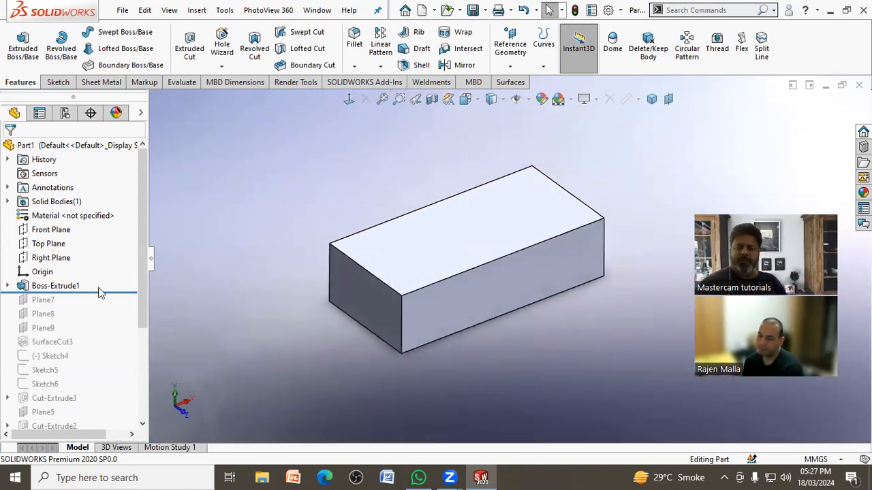
pyautogui.moveTo(112, 291); pyautogui.dragTo(109, 348)
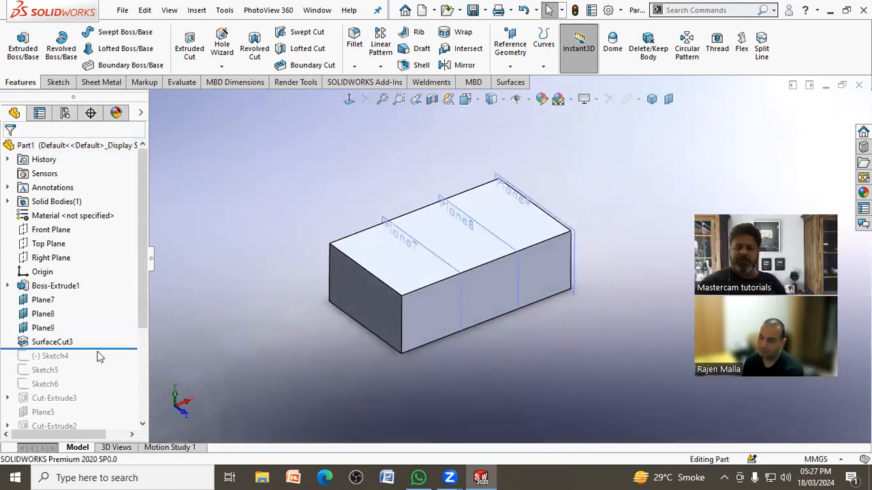
pyautogui.moveTo(93, 344); pyautogui.dragTo(94, 402)
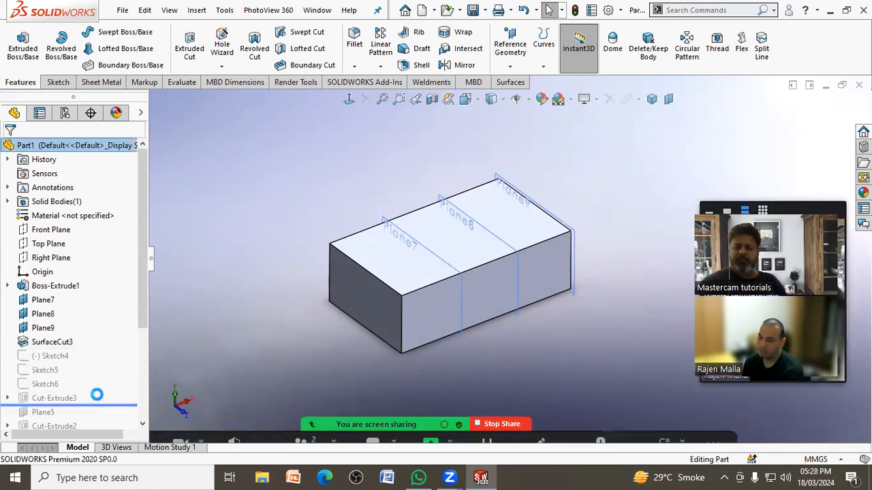
# Step: Hide Sketch4, Sketch5 and Sketch6
pyautogui.click(72, 357)
pyautogui.click(75, 324)
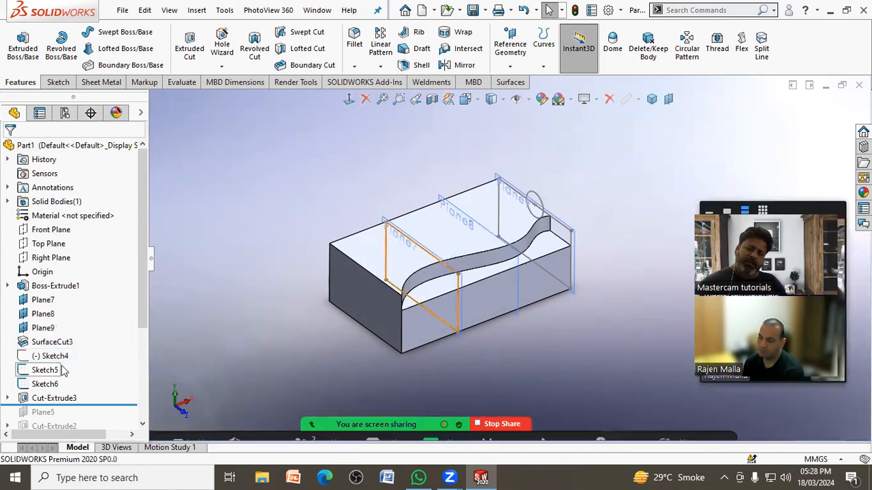
pyautogui.click(45, 370)
pyautogui.click(56, 350)
pyautogui.click(60, 385)
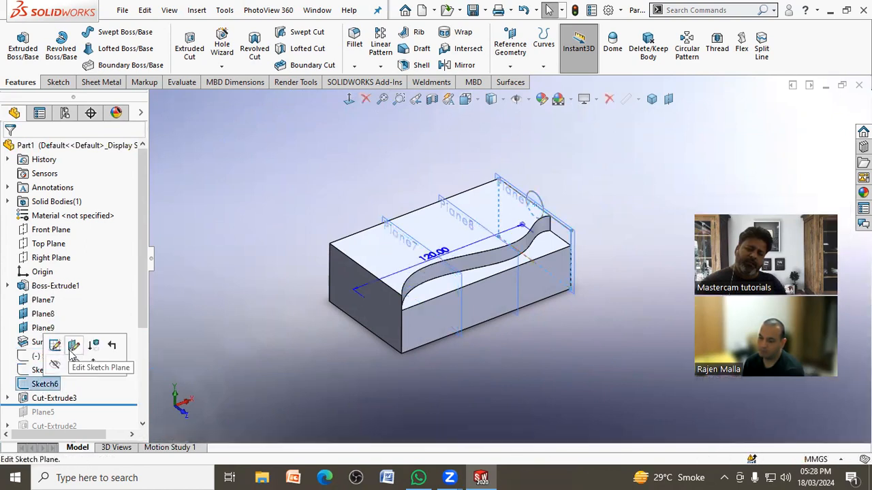
pyautogui.click(54, 365)
# Step: Hide the reference planes Plane9, Plane8 and Plane7
pyautogui.click(48, 328)
pyautogui.click(73, 312)
pyautogui.click(43, 314)
pyautogui.click(73, 299)
pyautogui.click(43, 300)
pyautogui.click(74, 286)
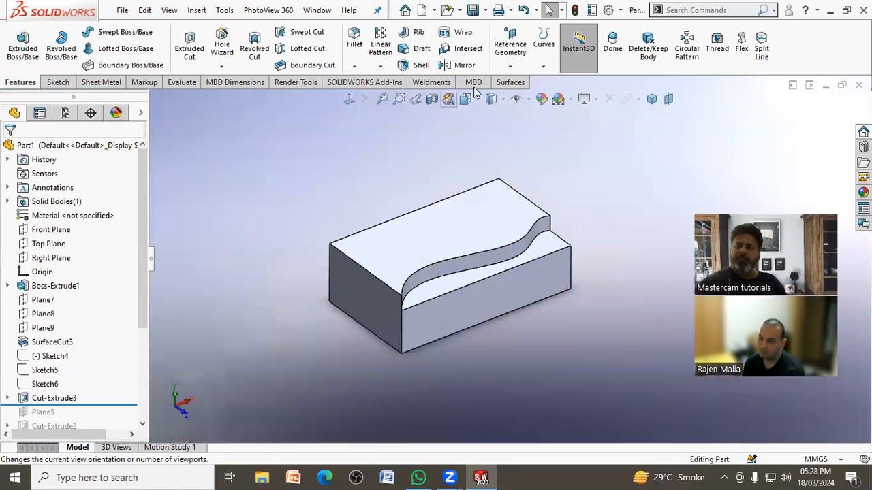
# Step: Create a single reference plane offset 40 mm above the block's top face
pyautogui.click(509, 66)
pyautogui.click(519, 81)
pyautogui.click(402, 239)
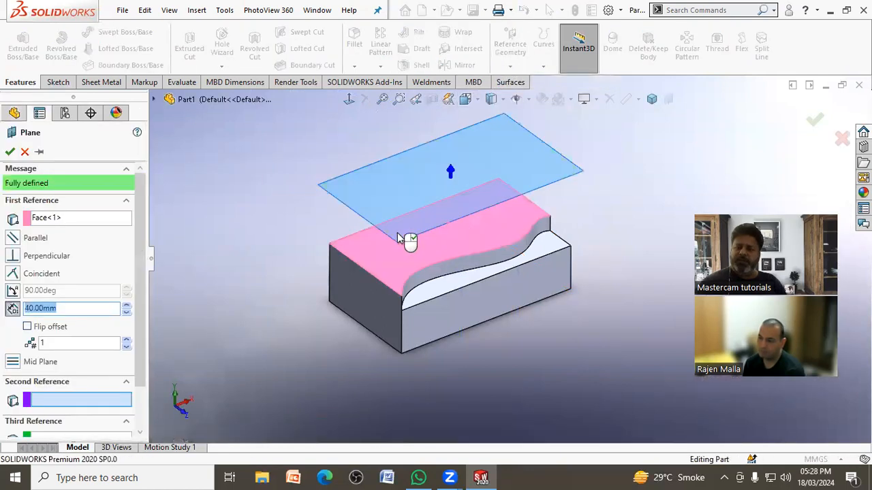
pyautogui.click(105, 313)
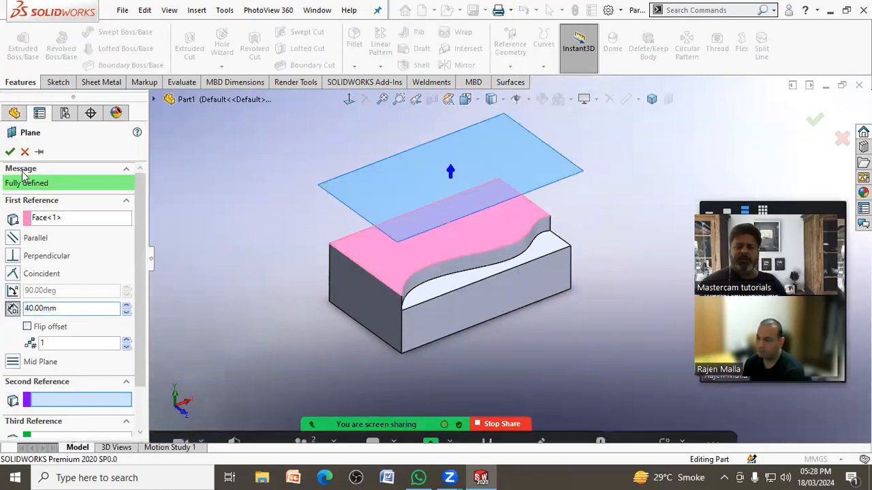
pyautogui.click(10, 152)
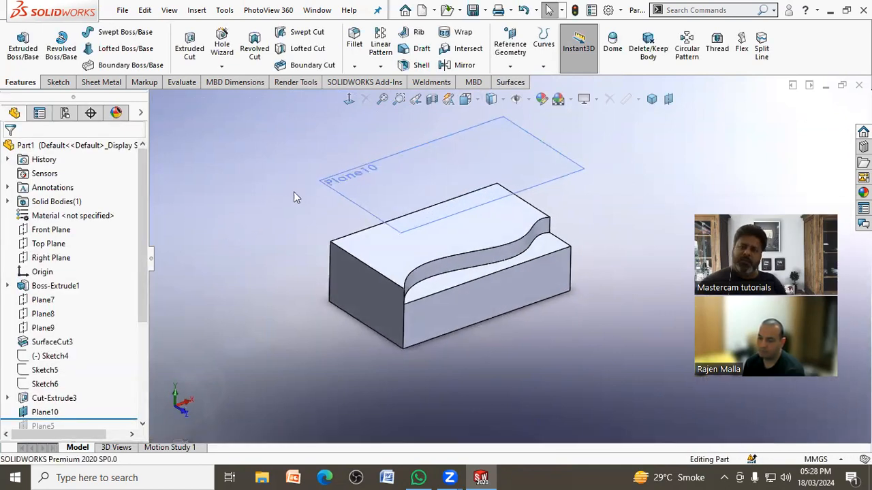
# Step: Start a sketch on Plane10 and convert the upper curved edge of the spline cut onto it
pyautogui.click(333, 185)
pyautogui.click(387, 144)
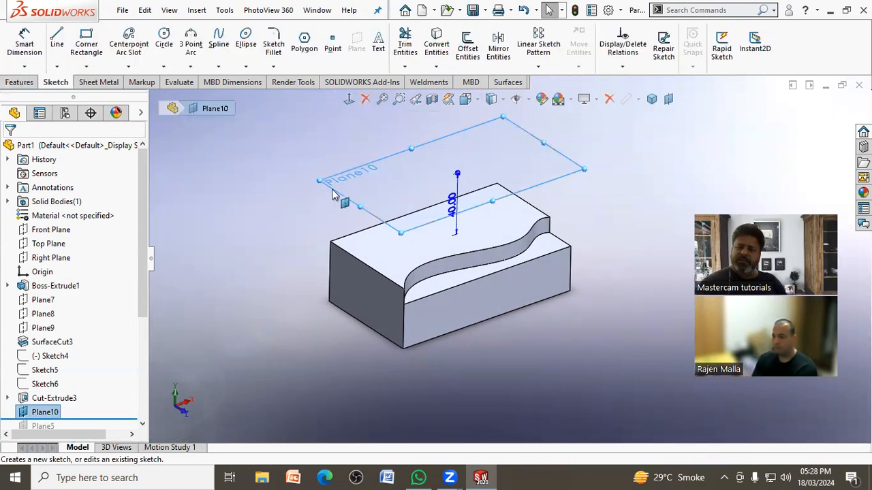
pyautogui.click(274, 236)
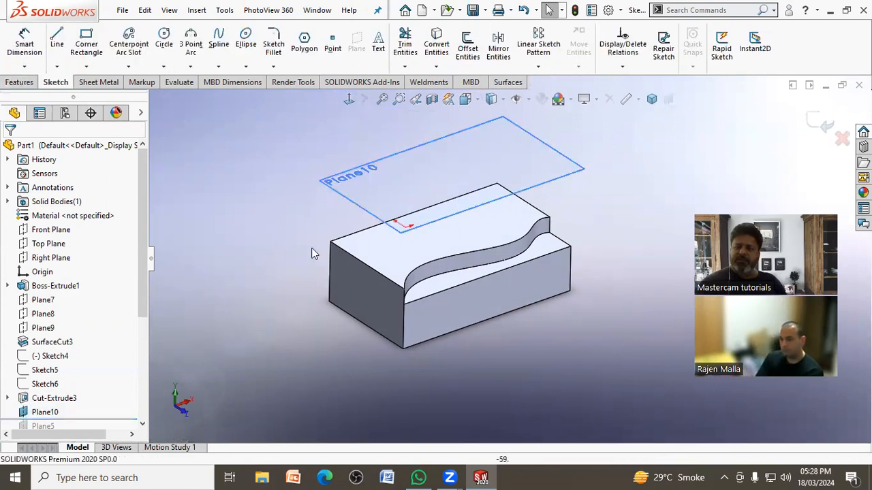
pyautogui.click(462, 259)
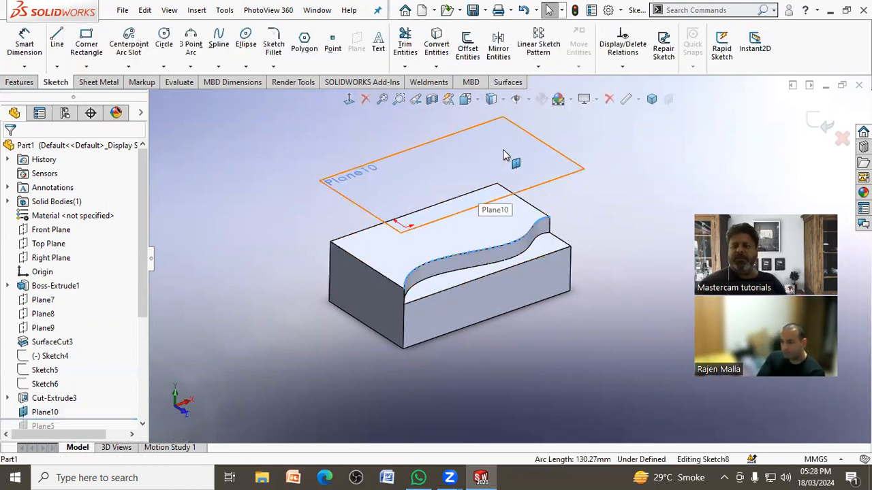
pyautogui.click(436, 44)
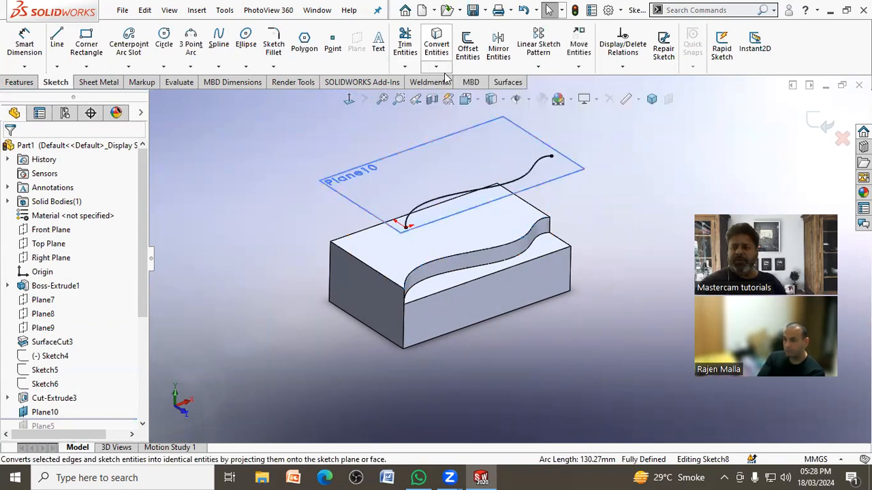
# Step: Convert the outline of the block's top face onto the Plane10 sketch and exit the sketch
pyautogui.moveTo(572, 204)
pyautogui.mouseDown(button='middle')
pyautogui.moveTo(549, 204)
pyautogui.moveTo(574, 197)
pyautogui.mouseUp(button='middle')
pyautogui.click(500, 223)
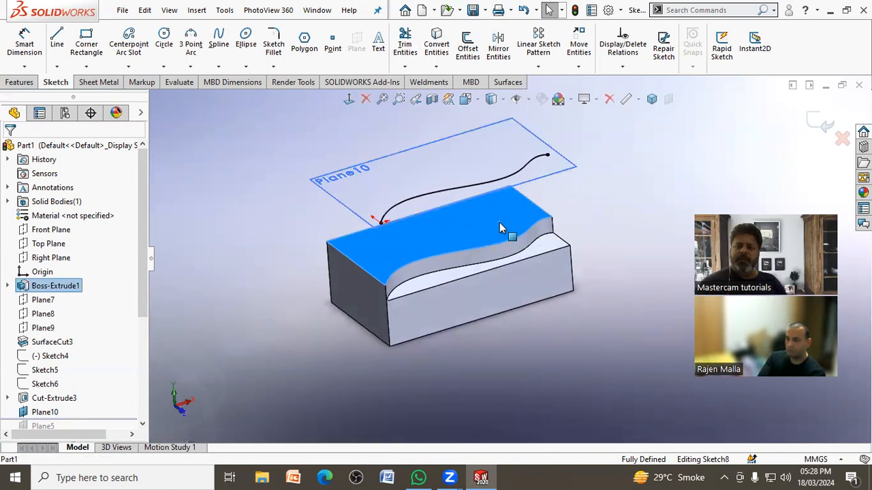
pyautogui.click(440, 56)
pyautogui.moveTo(629, 243)
pyautogui.mouseDown(button='middle')
pyautogui.moveTo(636, 226)
pyautogui.moveTo(651, 225)
pyautogui.moveTo(639, 235)
pyautogui.mouseUp(button='middle')
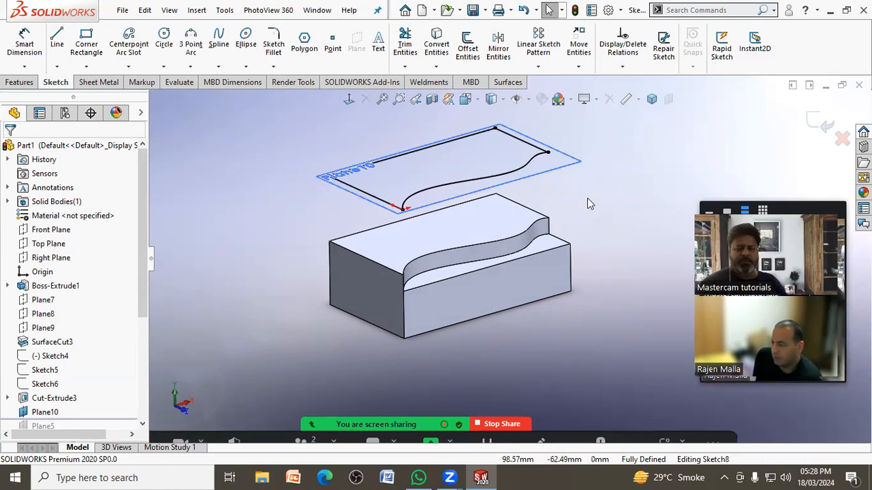
pyautogui.click(817, 122)
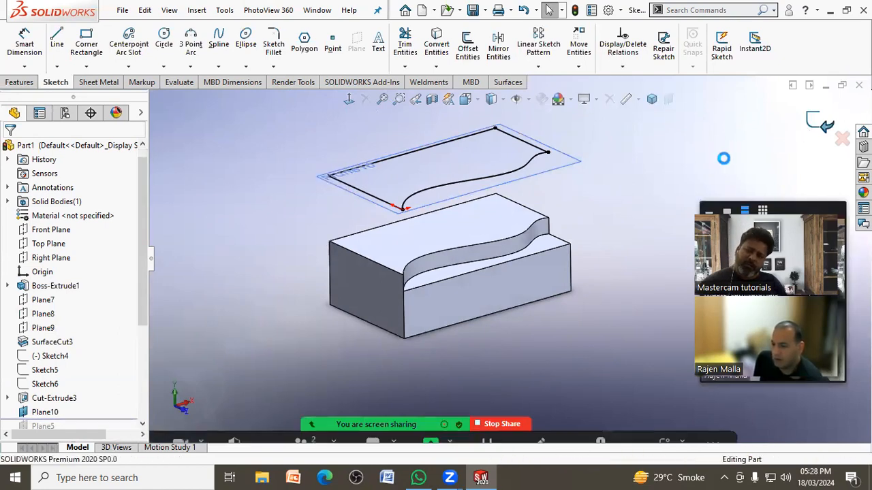
# Step: Roll the feature history back to directly after Boss-Extrude1
pyautogui.moveTo(88, 418); pyautogui.dragTo(103, 265)
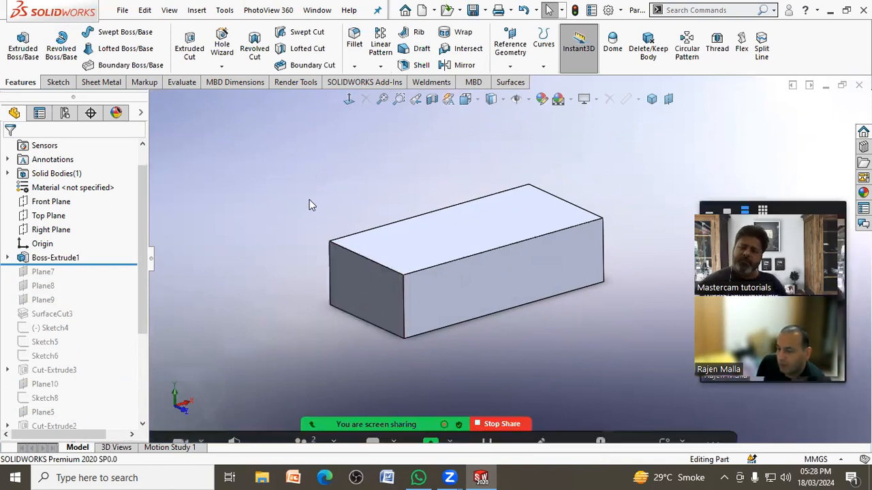
pyautogui.moveTo(307, 202); pyautogui.dragTo(316, 194, button='middle')
pyautogui.moveTo(565, 185); pyautogui.dragTo(547, 179, button='middle')
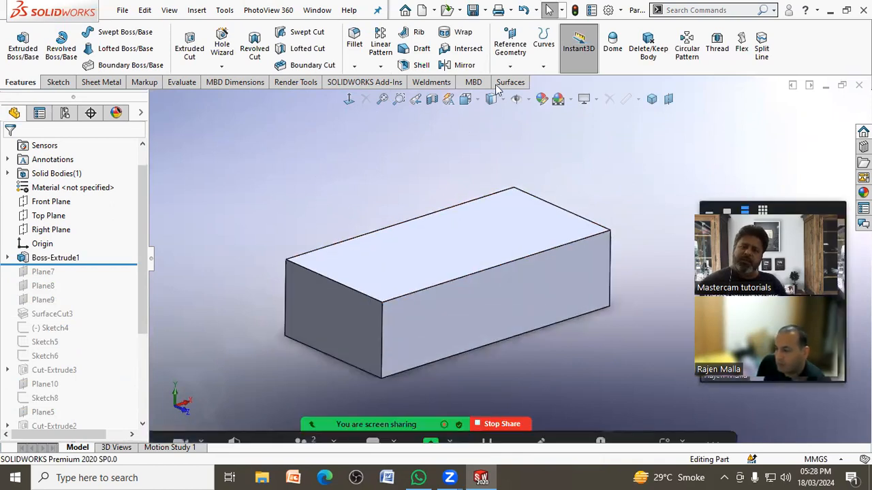
# Step: Define a reference plane through the top face's long front edge at 60° to the top face
pyautogui.click(507, 44)
pyautogui.click(521, 82)
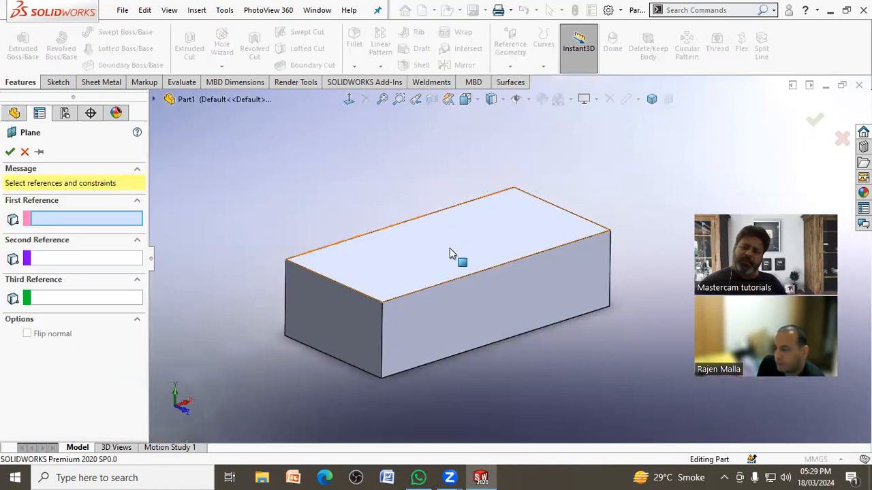
pyautogui.click(448, 250)
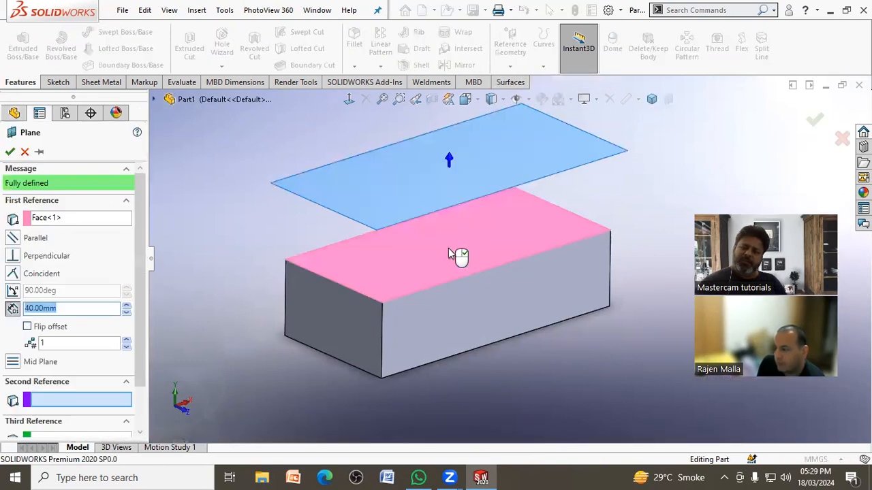
pyautogui.click(454, 282)
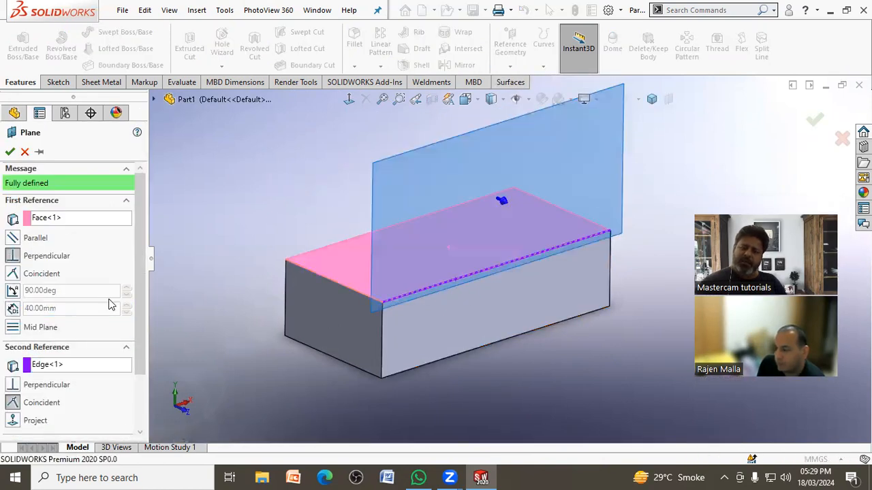
pyautogui.click(14, 292)
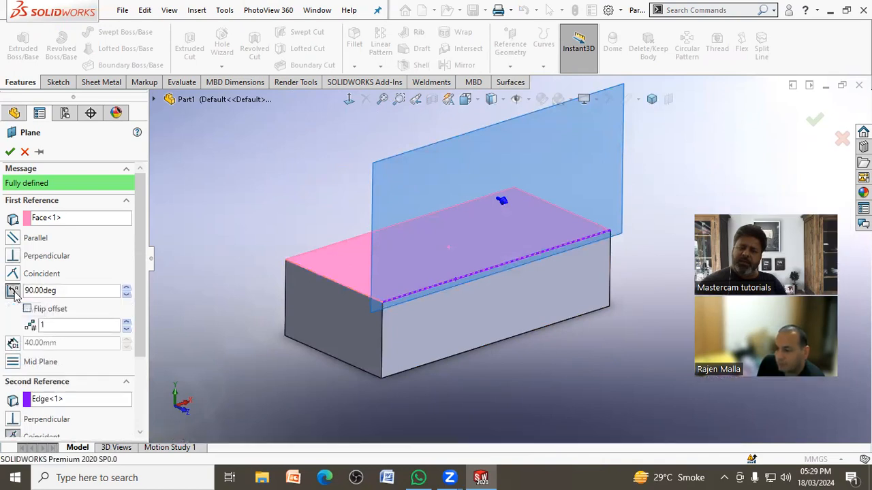
pyautogui.doubleClick(65, 291)
pyautogui.write('60')
pyautogui.press('Return')
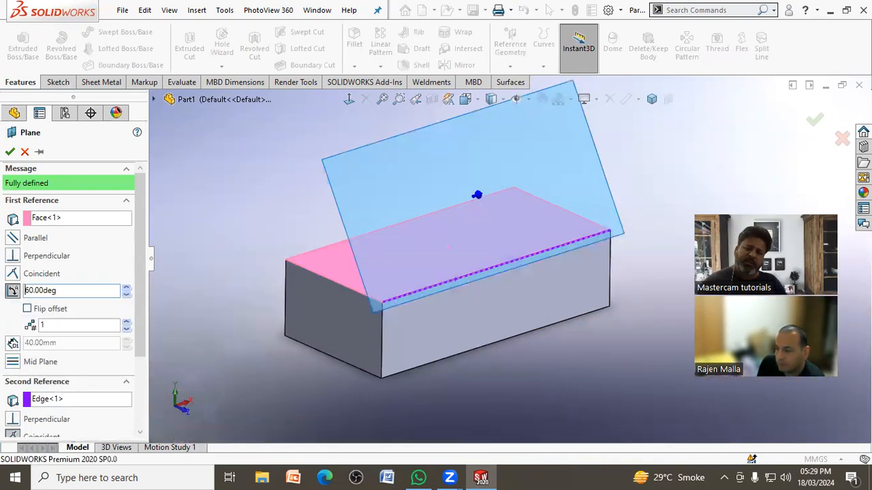
# Step: Set the reference plane's angle to 30° and create the plane
pyautogui.moveTo(323, 344); pyautogui.dragTo(370, 303, button='middle')
pyautogui.write('30')
pyautogui.press('Return')
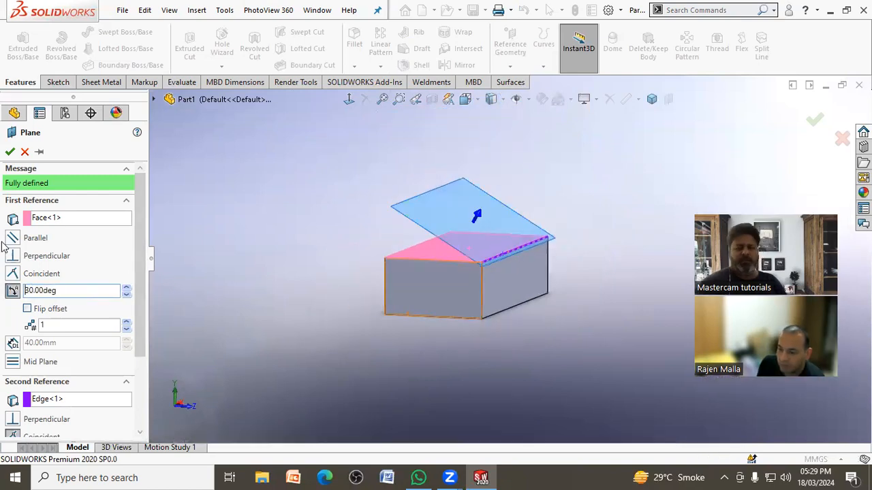
pyautogui.rightClick(222, 188)
pyautogui.moveTo(241, 194); pyautogui.dragTo(235, 221, button='middle')
# Step: Start a sketch on Plane11 and draw an ellipse with radii of about 25 and 11 mm over the block
pyautogui.click(512, 179)
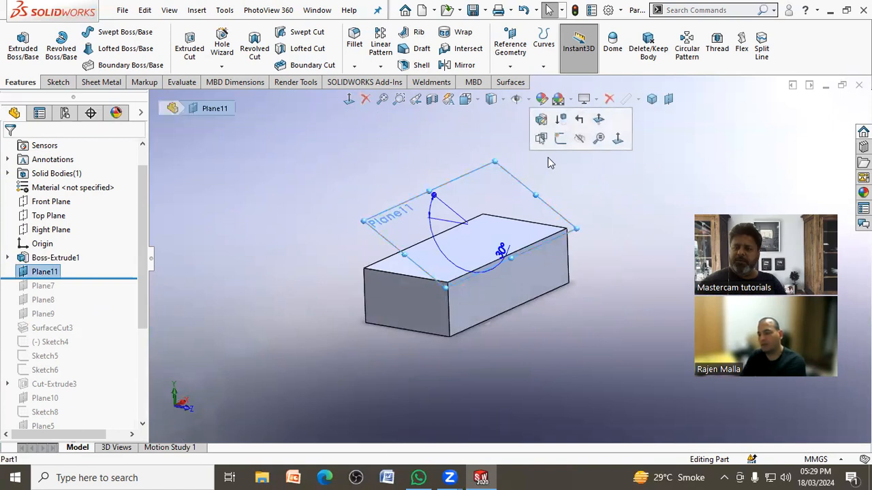
pyautogui.click(560, 138)
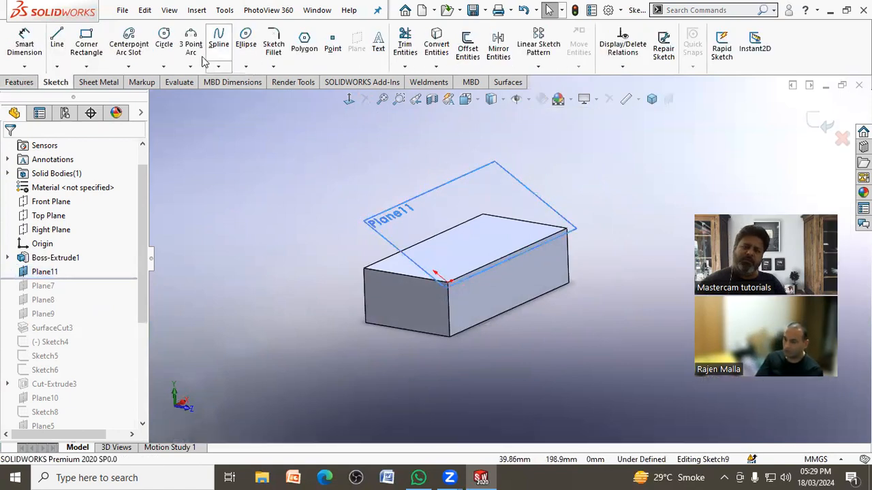
pyautogui.click(242, 43)
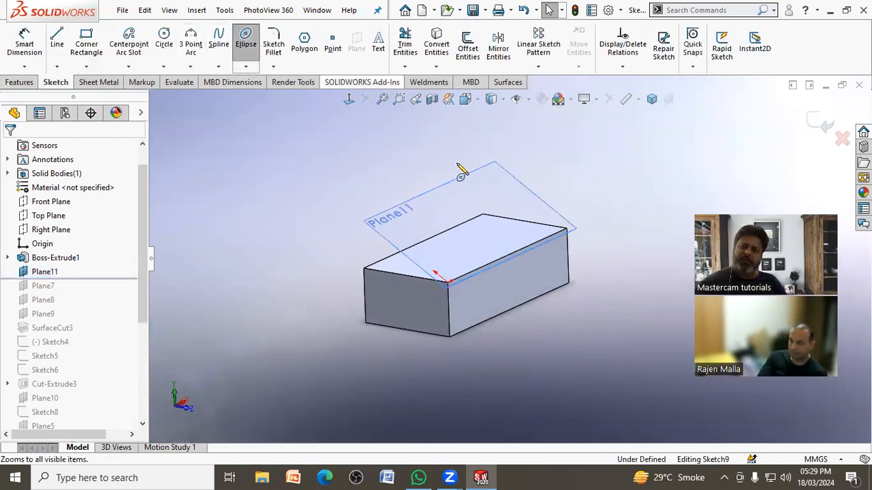
pyautogui.click(473, 223)
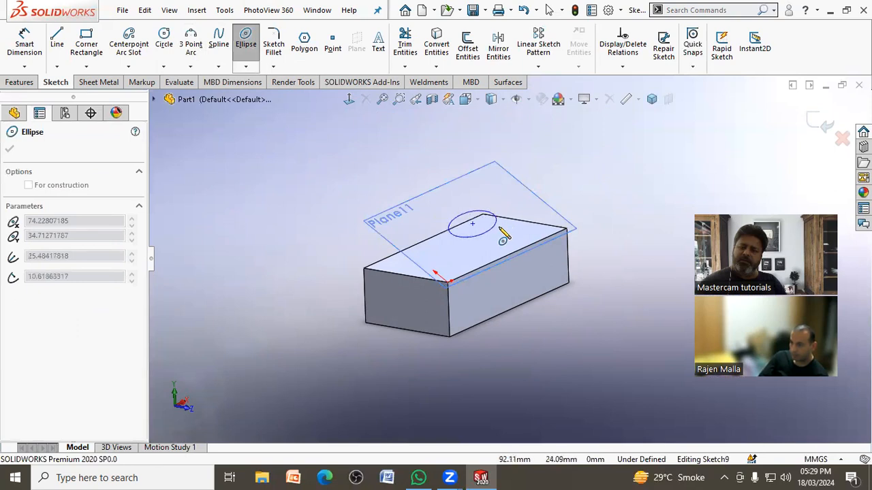
pyautogui.click(500, 230)
pyautogui.press('Escape')
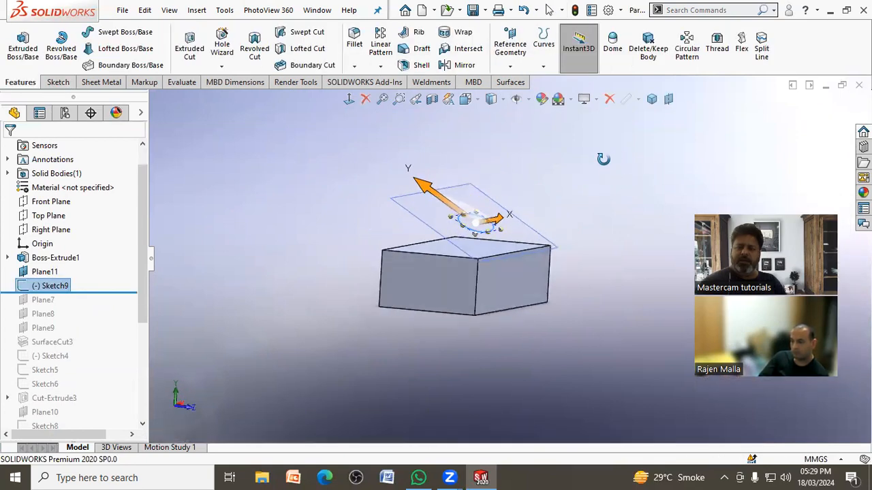
# Step: Extrude-cut the ellipse through the block with a blind depth of 140 mm
pyautogui.click(187, 47)
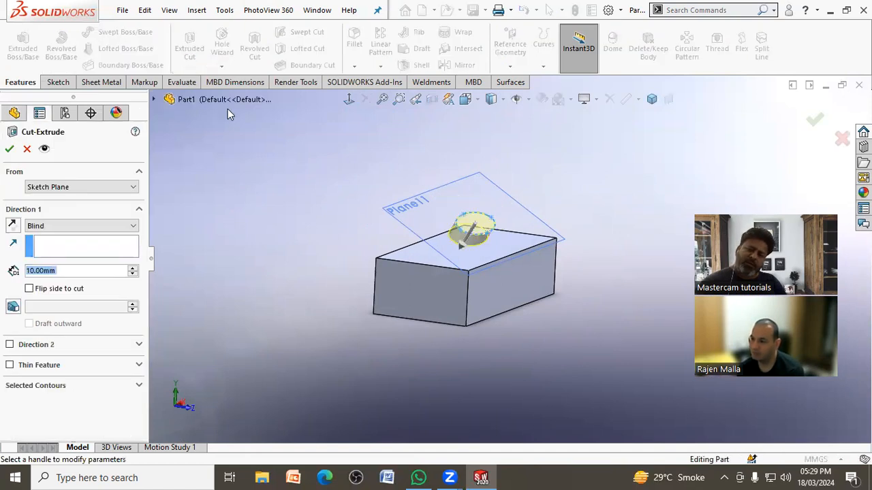
pyautogui.moveTo(463, 248); pyautogui.dragTo(328, 390)
pyautogui.moveTo(273, 253); pyautogui.dragTo(245, 262, button='middle')
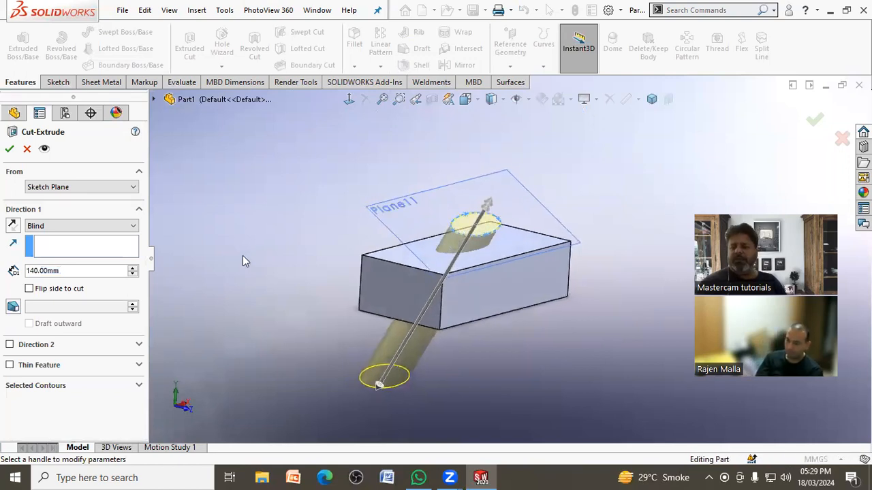
pyautogui.moveTo(320, 157); pyautogui.dragTo(326, 165, button='middle')
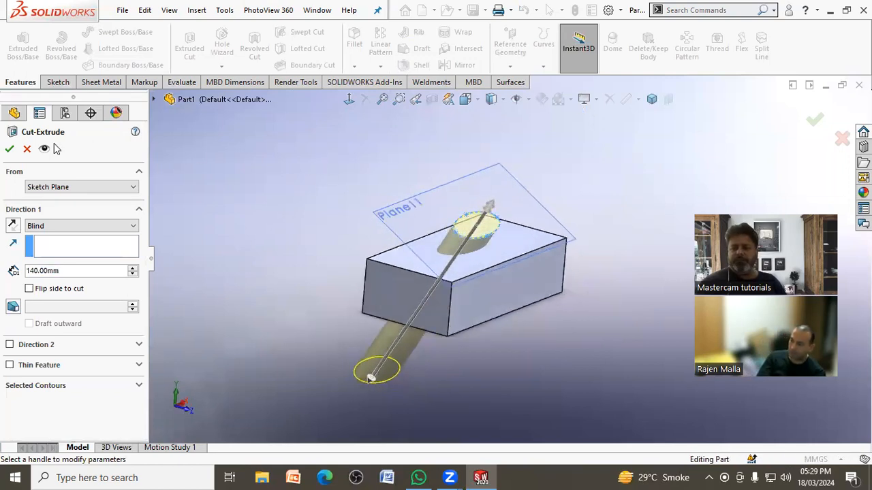
pyautogui.press('Return')
# Step: Edit the elliptical cut so its direction follows the block's vertical corner edge
pyautogui.moveTo(323, 181); pyautogui.dragTo(303, 249, button='middle')
pyautogui.click(73, 286)
pyautogui.click(104, 245)
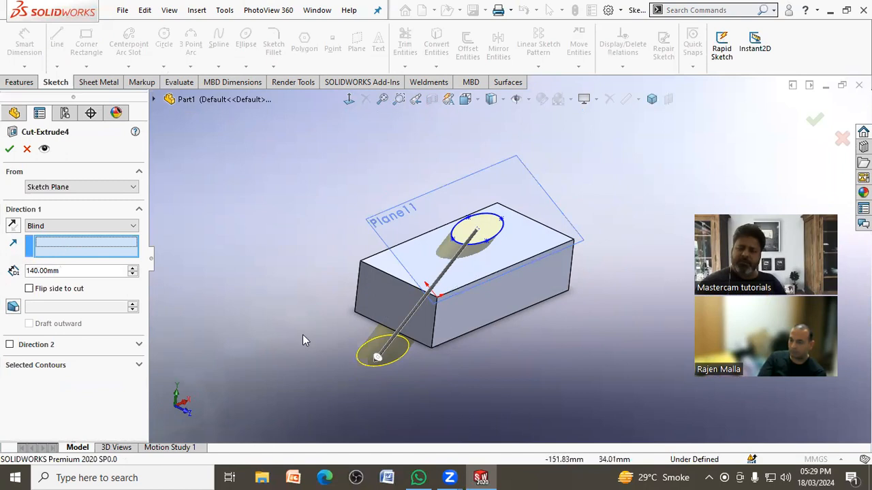
pyautogui.click(436, 320)
pyautogui.moveTo(570, 310); pyautogui.dragTo(579, 284, button='middle')
pyautogui.click(821, 122)
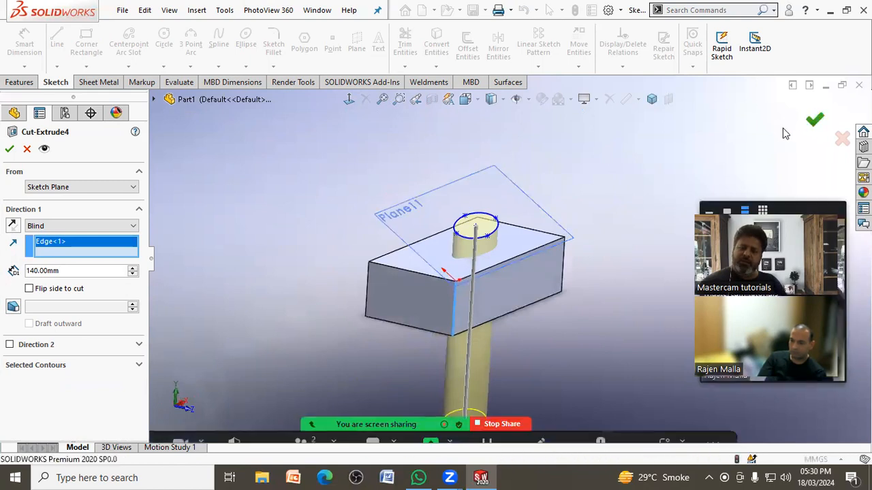
# Step: Examine the elliptical cut from views normal to Plane11 and to the block's top face
pyautogui.moveTo(647, 188); pyautogui.dragTo(620, 216, button='middle')
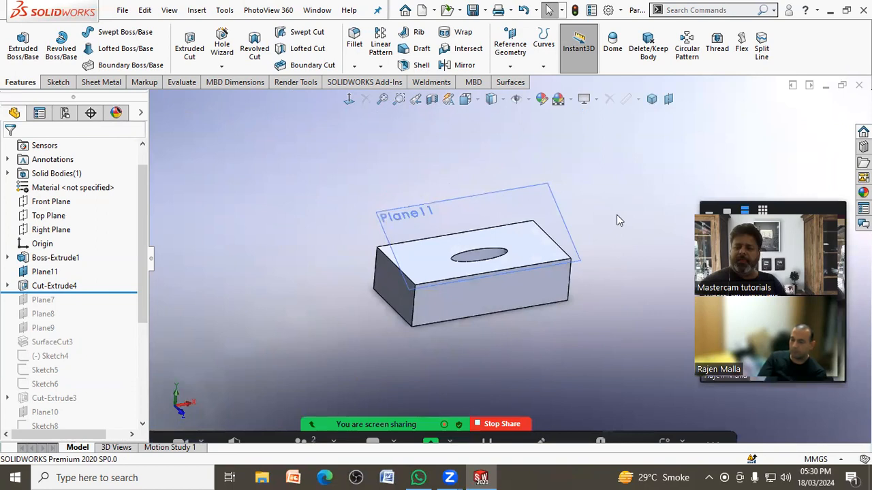
pyautogui.click(553, 196)
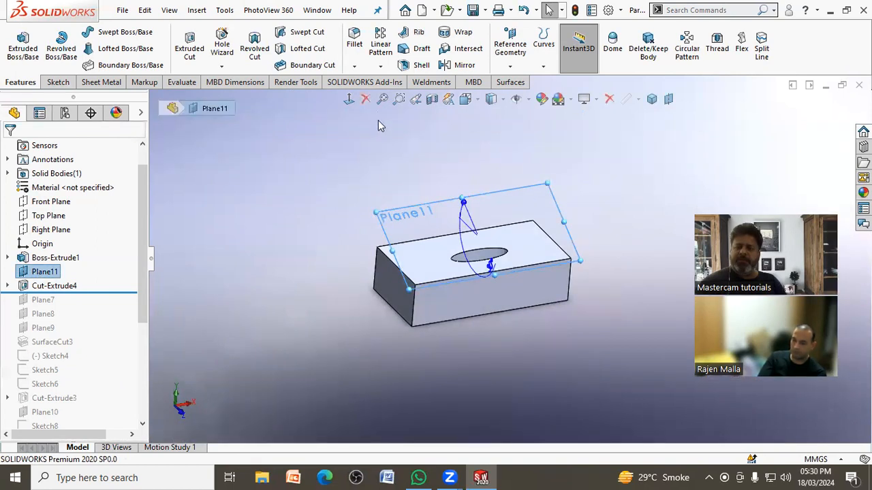
pyautogui.click(347, 101)
pyautogui.moveTo(320, 195); pyautogui.dragTo(399, 233, button='middle')
pyautogui.click(399, 200)
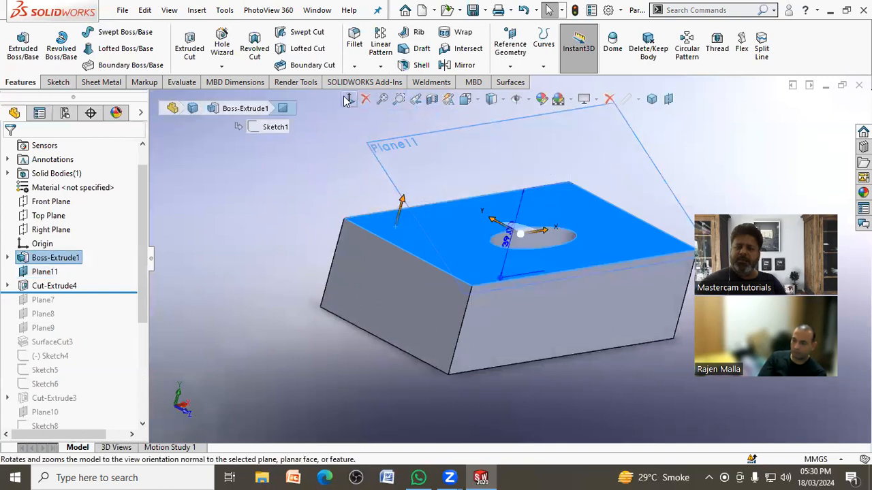
pyautogui.click(347, 101)
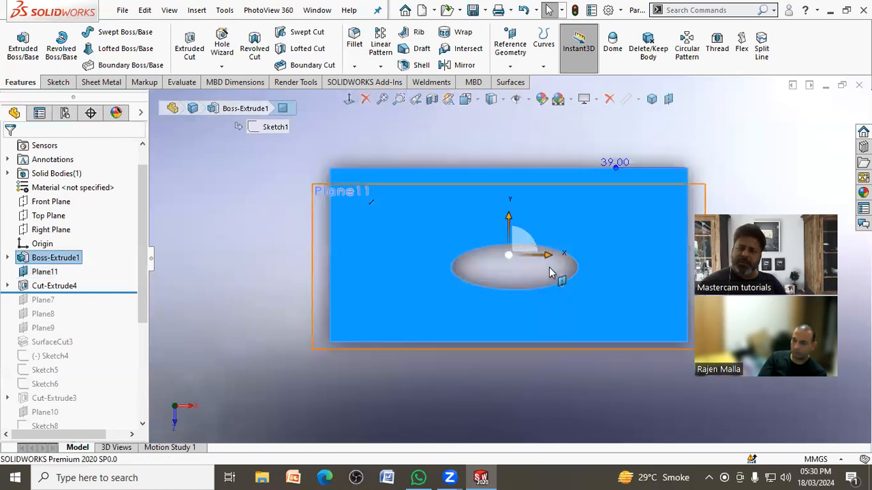
pyautogui.click(224, 251)
pyautogui.moveTo(226, 251); pyautogui.dragTo(284, 193, button='middle')
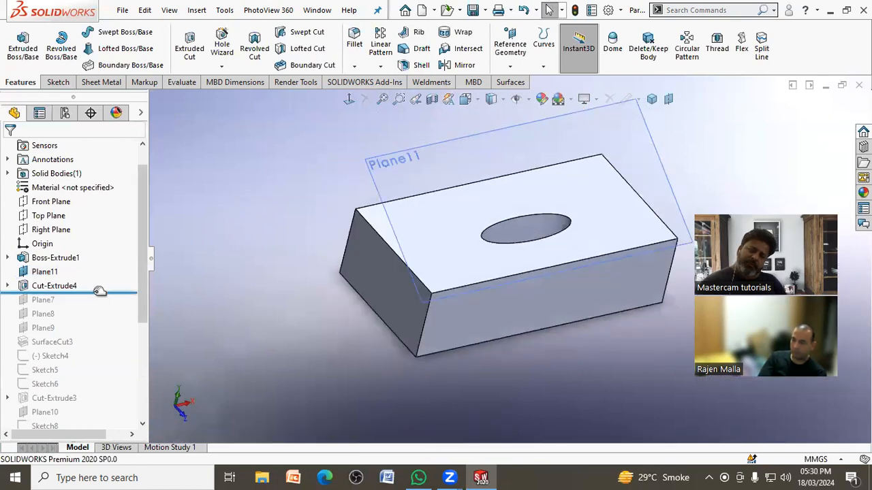
# Step: Roll the feature history back to before Plane11, leaving only the plain block
pyautogui.moveTo(114, 292); pyautogui.dragTo(123, 260)
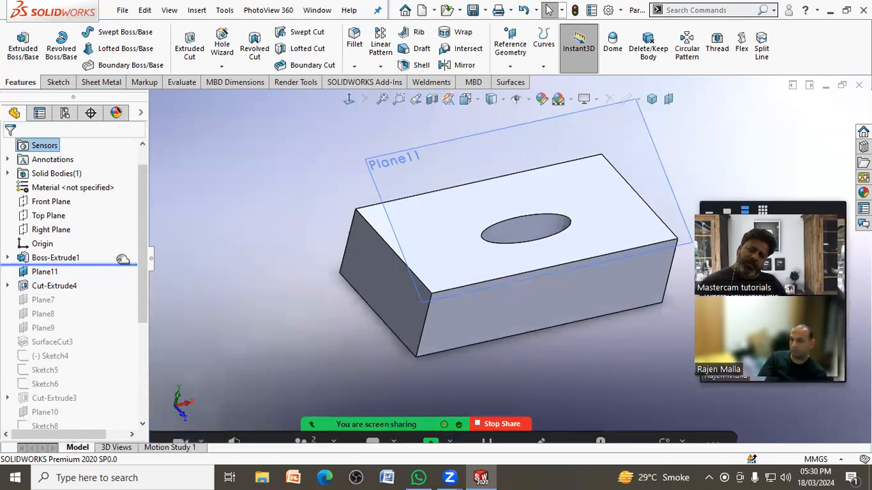
pyautogui.moveTo(292, 300); pyautogui.dragTo(288, 274, button='middle')
pyautogui.scroll(3, 478, 153)
# Step: Create a reference plane through the top face's short edge at 30° to the top face
pyautogui.click(510, 47)
pyautogui.click(520, 82)
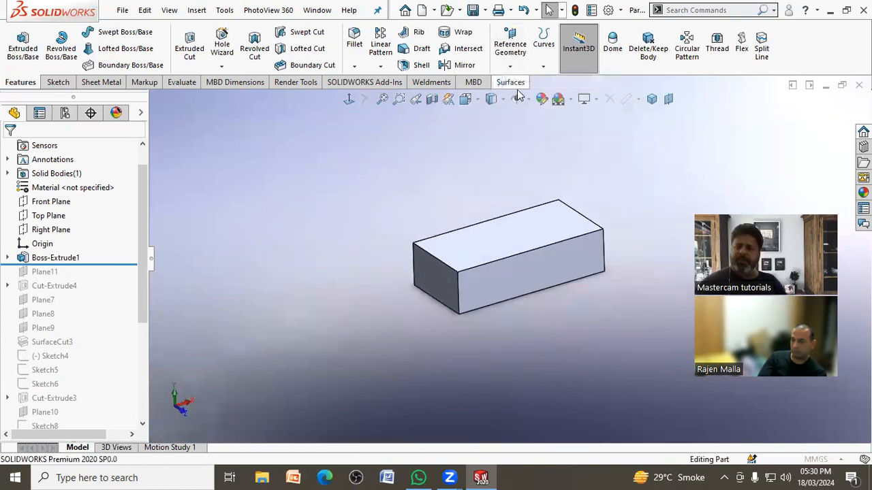
pyautogui.click(471, 241)
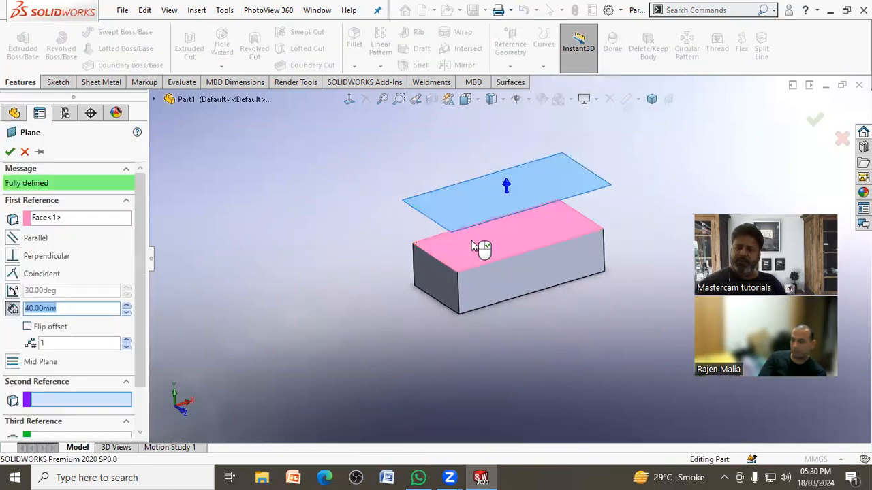
pyautogui.click(446, 269)
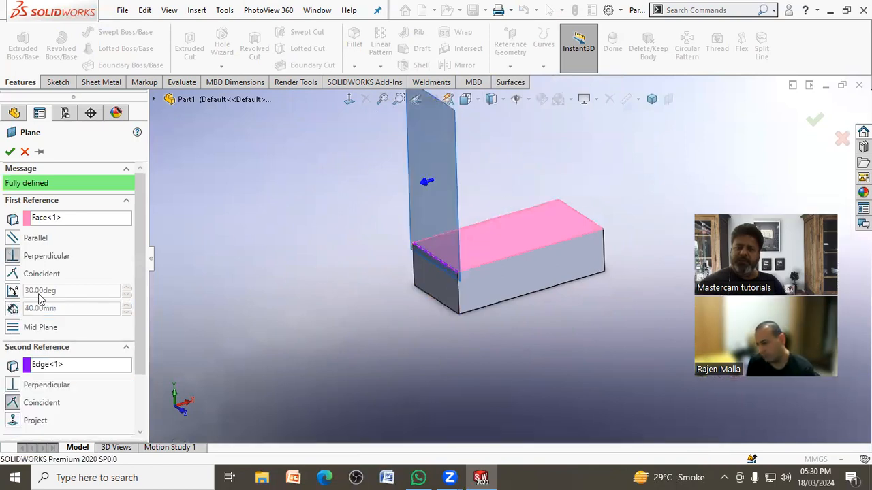
pyautogui.click(15, 291)
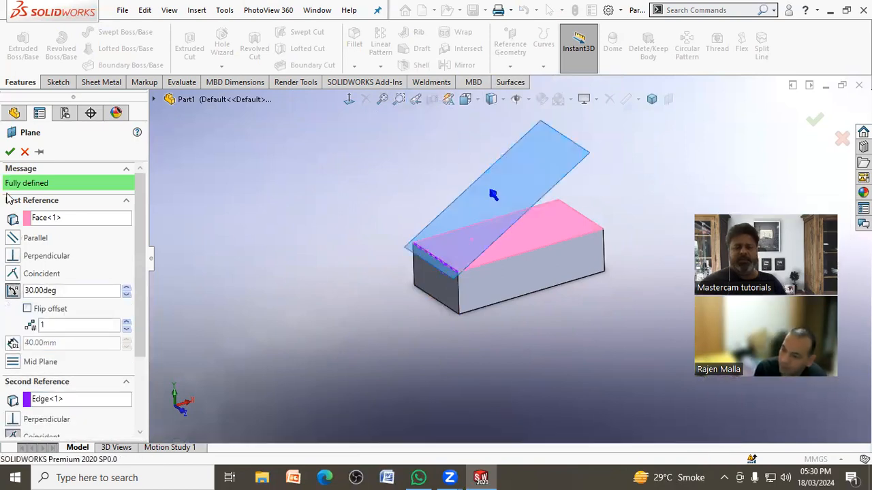
pyautogui.click(10, 151)
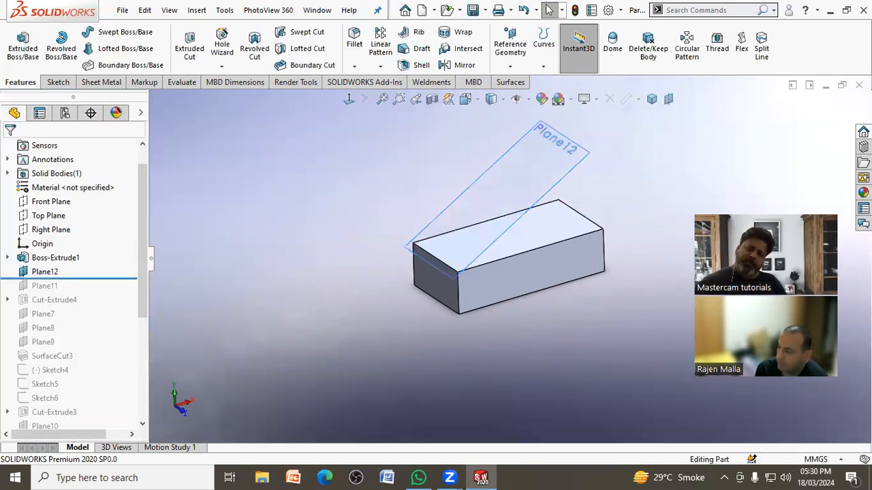
# Step: Start a boss extrusion on the angled plane Plane12 and sketch a six-sided inscribed-circle polygon centred across the block's width
pyautogui.click(22, 47)
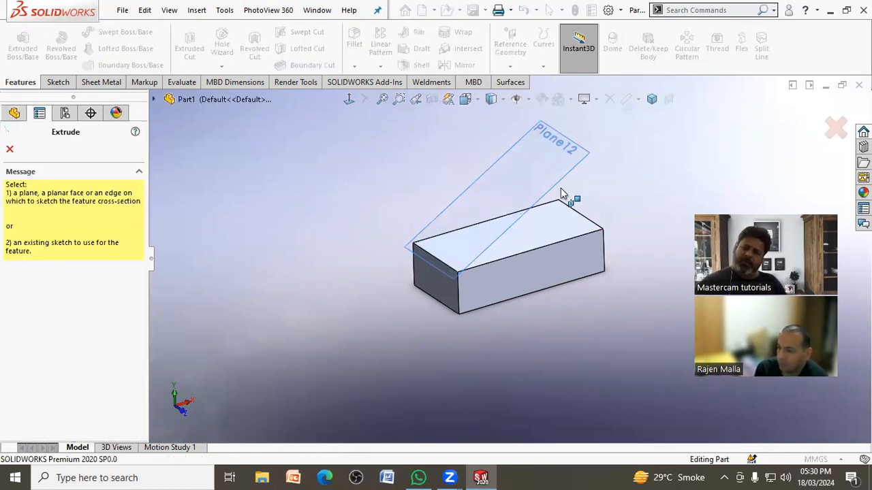
pyautogui.click(540, 156)
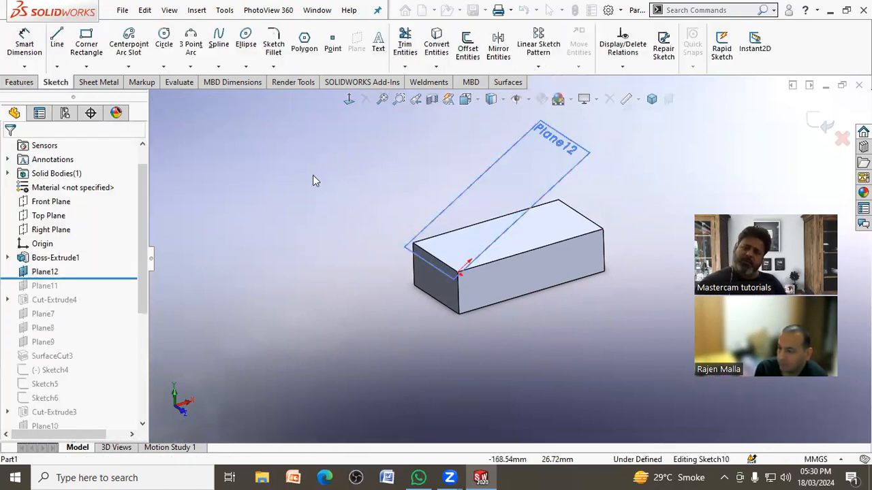
pyautogui.click(351, 100)
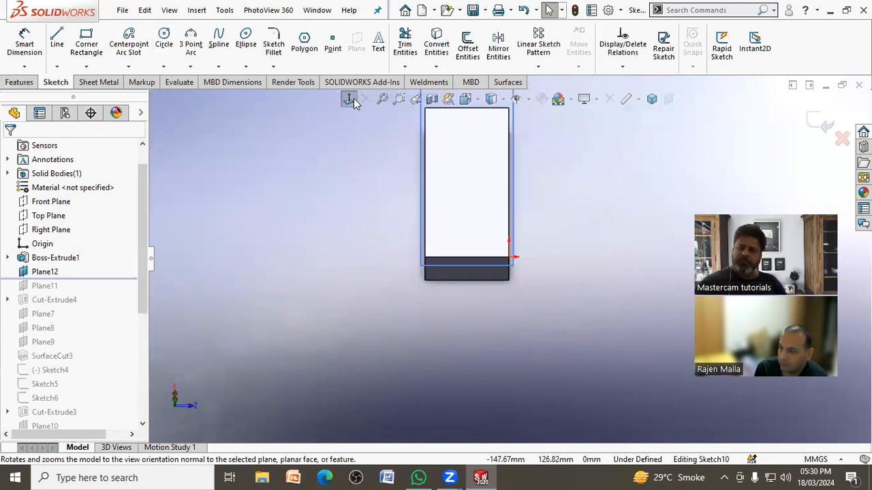
pyautogui.click(163, 37)
pyautogui.click(305, 42)
pyautogui.click(467, 185)
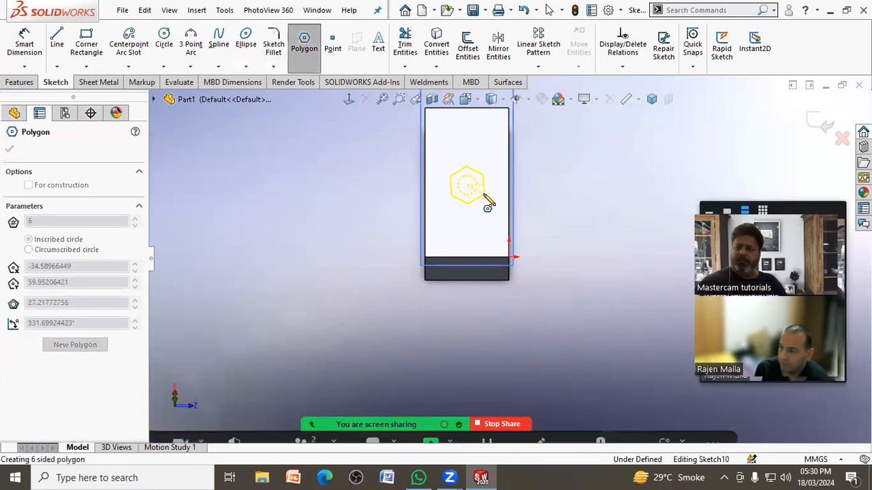
pyautogui.click(489, 202)
pyautogui.rightClick(493, 202)
pyautogui.click(501, 203)
pyautogui.click(485, 191)
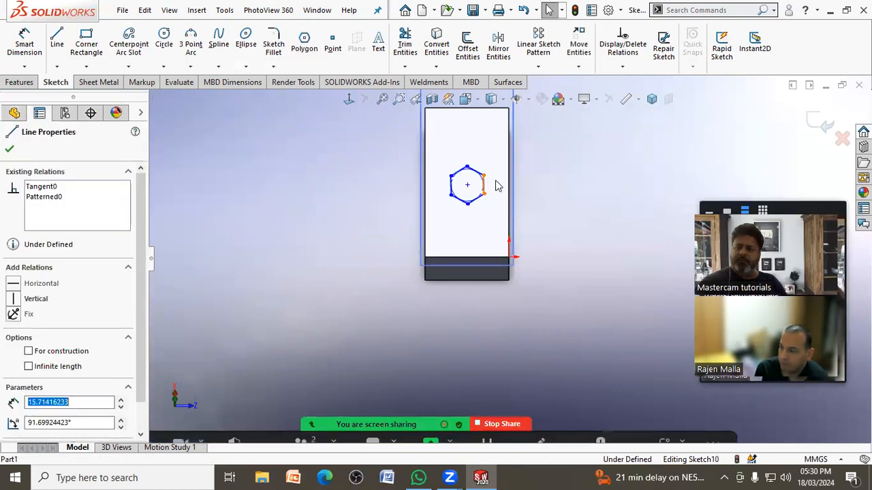
pyautogui.click(537, 148)
pyautogui.click(638, 163)
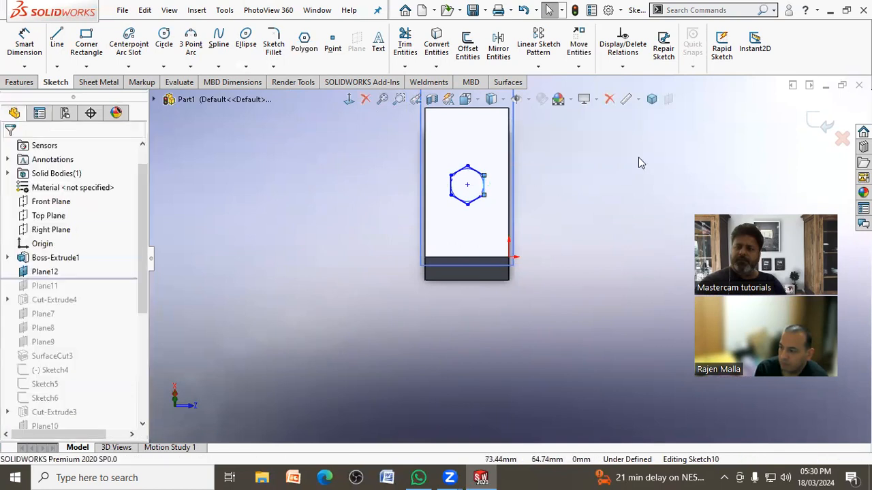
pyautogui.click(815, 124)
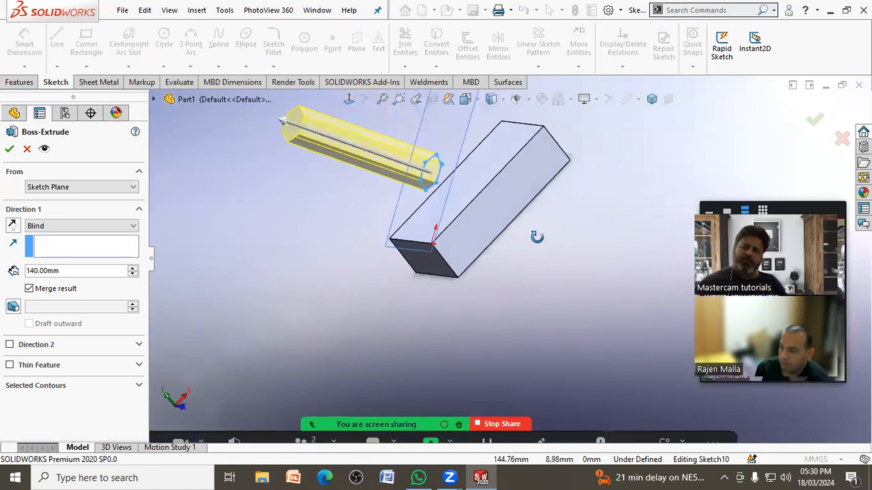
# Step: Extrude the hexagon from Plane12 up to the block's top face, with the result merged
pyautogui.click(66, 226)
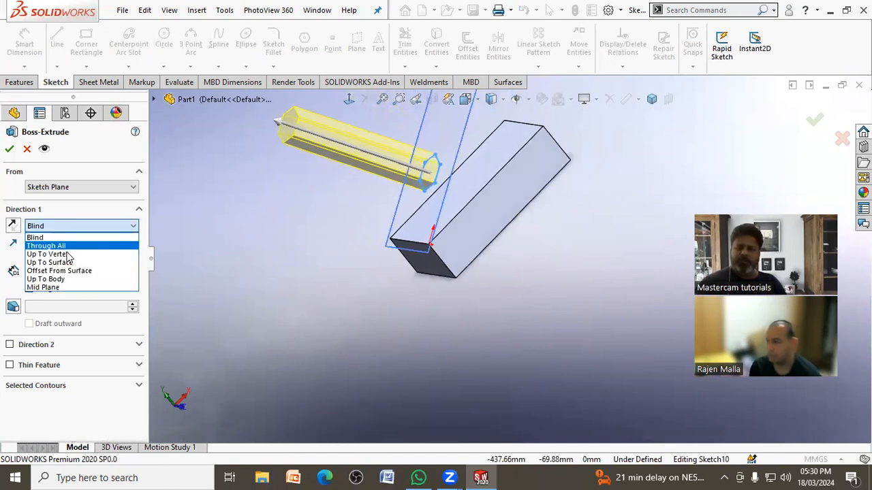
pyautogui.click(68, 263)
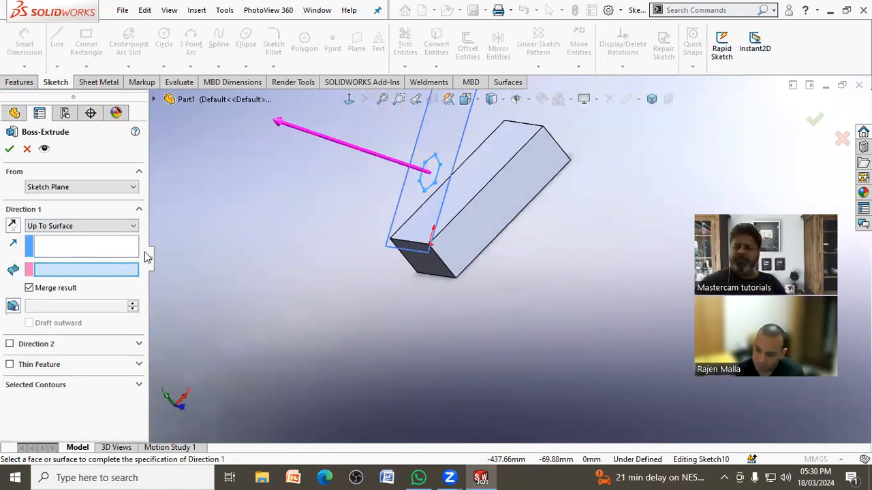
pyautogui.click(475, 171)
pyautogui.moveTo(522, 224); pyautogui.dragTo(470, 201, button='middle')
pyautogui.scroll(-3, 382, 154)
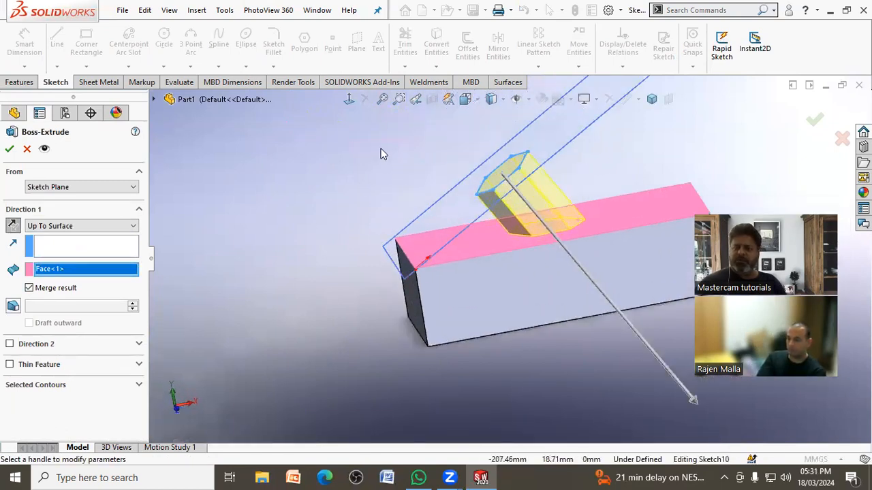
pyautogui.moveTo(375, 177); pyautogui.dragTo(374, 196, button='middle')
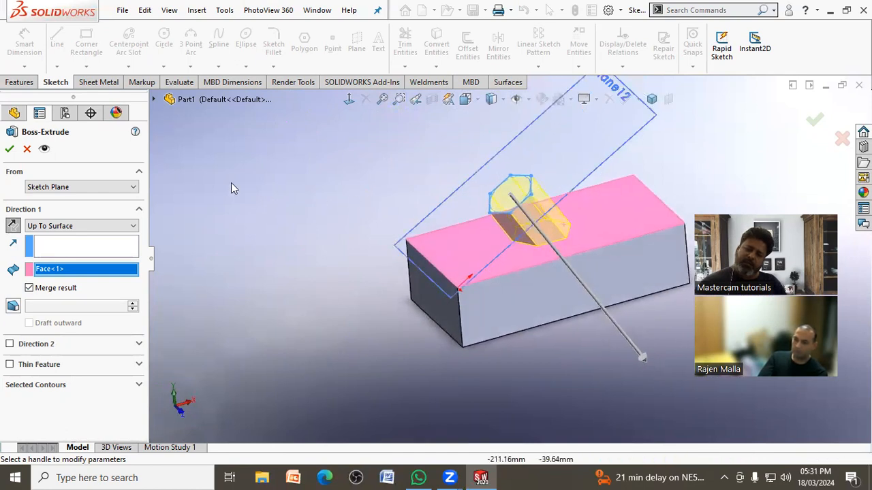
pyautogui.click(9, 149)
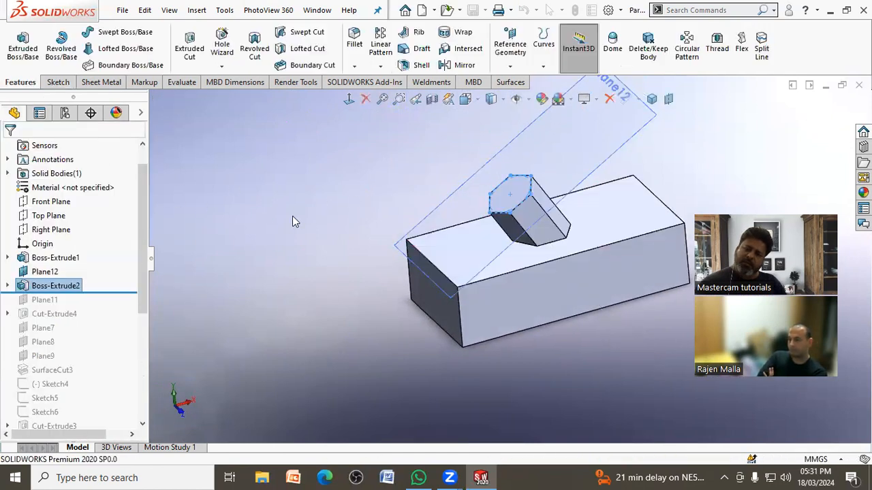
# Step: Edit the hexagonal boss so its extrusion direction follows the block's vertical corner edge
pyautogui.click(55, 285)
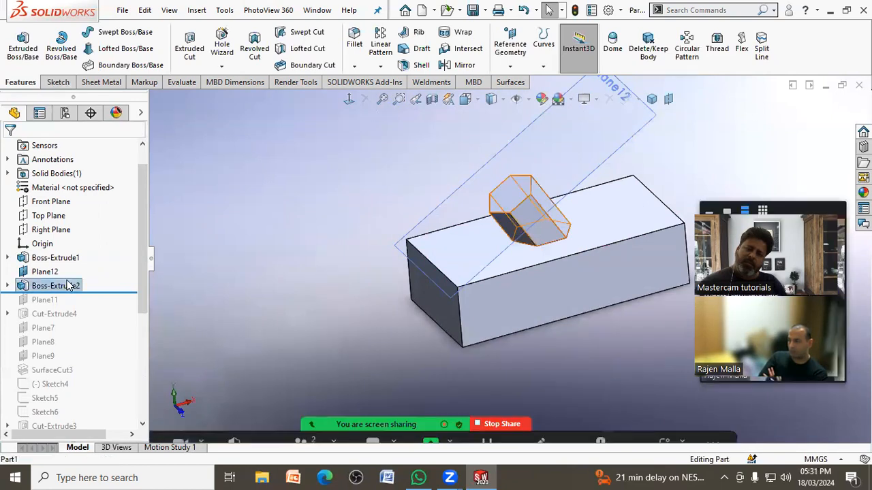
pyautogui.click(79, 243)
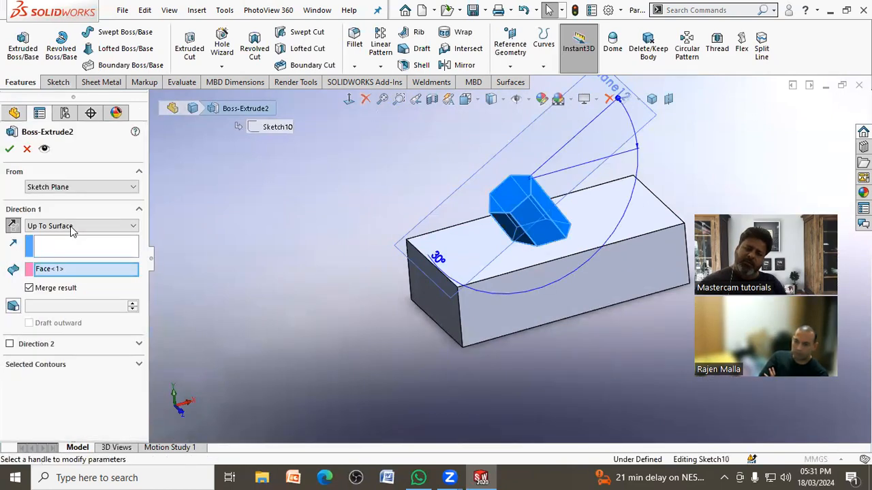
pyautogui.click(462, 319)
pyautogui.moveTo(438, 262)
pyautogui.mouseDown(button='middle')
pyautogui.moveTo(446, 241)
pyautogui.moveTo(450, 250)
pyautogui.mouseUp(button='middle')
pyautogui.click(10, 150)
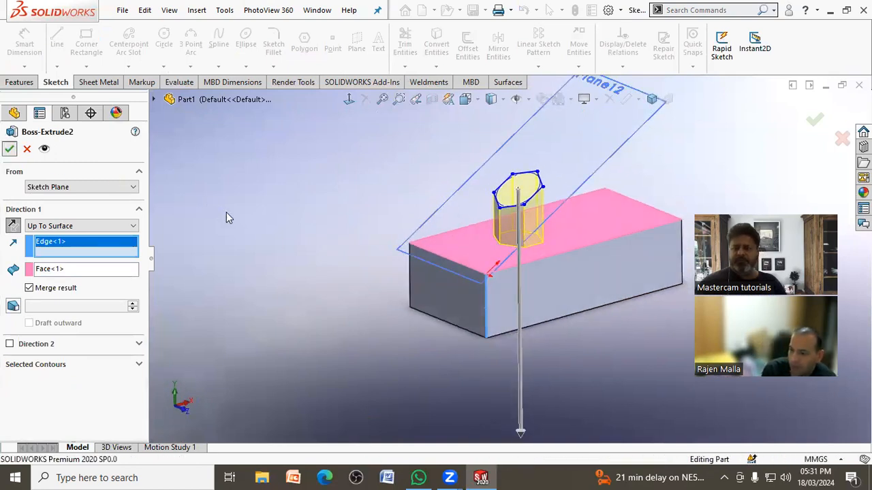
pyautogui.moveTo(616, 184)
pyautogui.mouseDown(button='middle')
pyautogui.moveTo(593, 203)
pyautogui.moveTo(636, 189)
pyautogui.moveTo(613, 194)
pyautogui.mouseUp(button='middle')
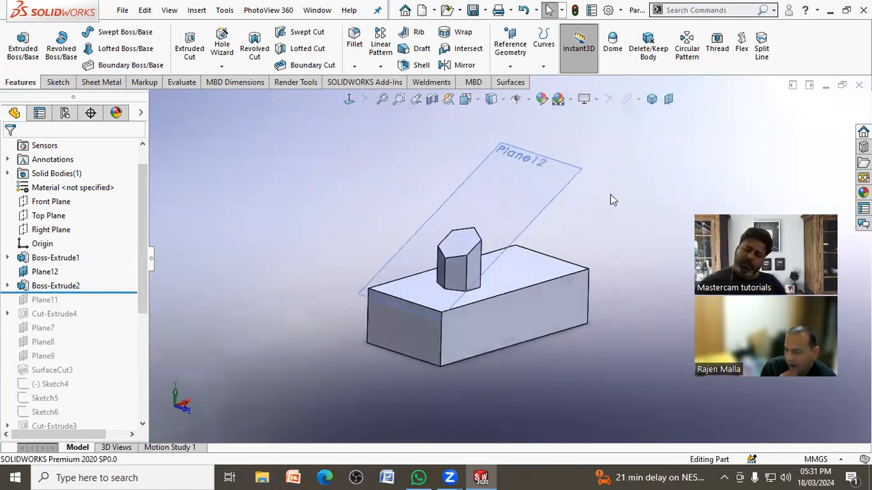
# Step: Roll the feature history back to before Plane12, leaving only the plain block
pyautogui.moveTo(101, 294); pyautogui.dragTo(113, 265)
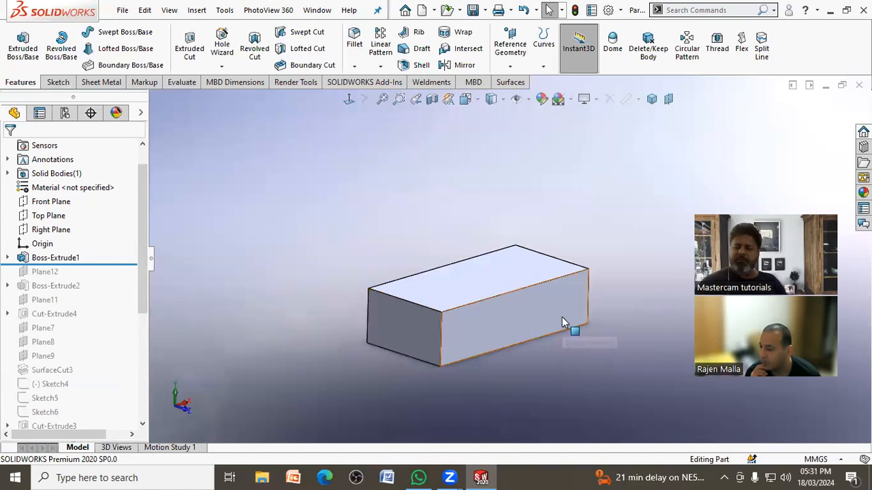
pyautogui.scroll(-1, 560, 319)
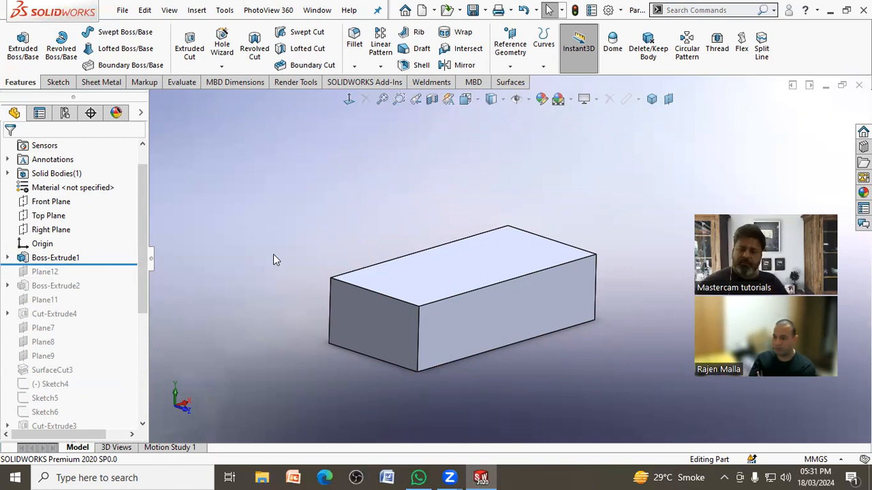
pyautogui.moveTo(293, 259); pyautogui.dragTo(229, 295, button='middle')
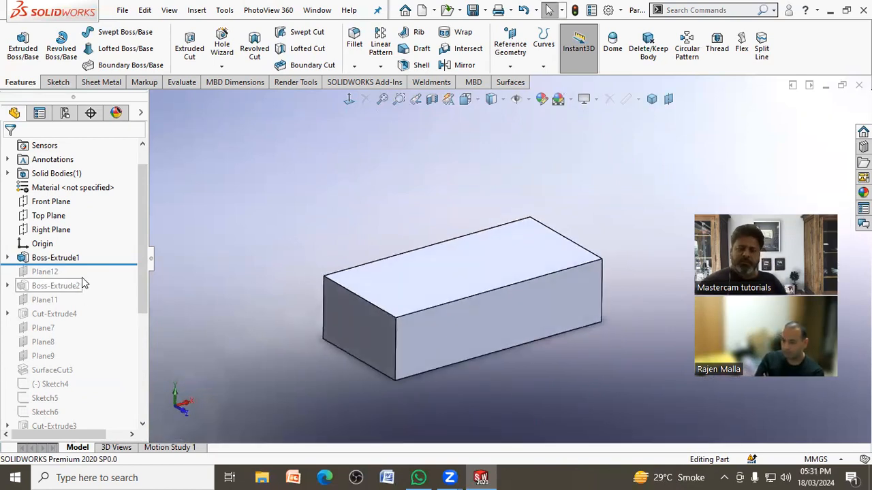
pyautogui.moveTo(109, 265)
pyautogui.mouseDown()
pyautogui.moveTo(110, 276)
pyautogui.moveTo(118, 260)
pyautogui.mouseUp()
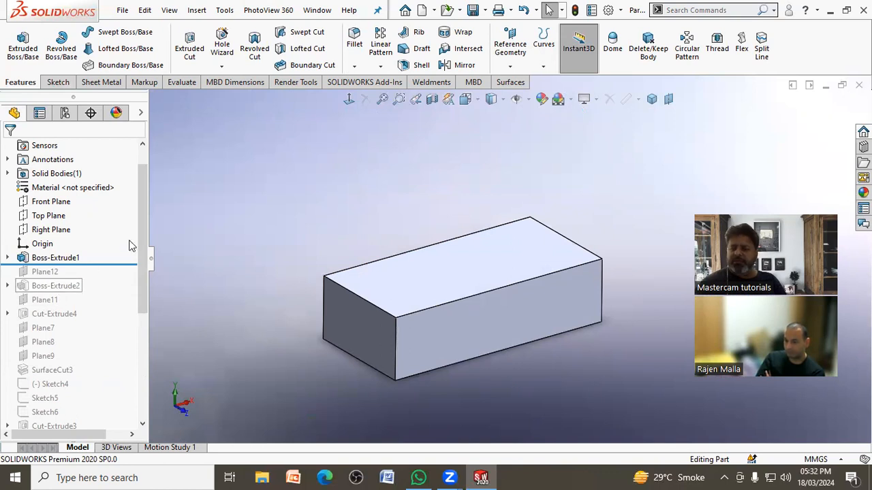
pyautogui.moveTo(123, 263)
pyautogui.mouseDown()
pyautogui.moveTo(120, 280)
pyautogui.moveTo(122, 265)
pyautogui.mouseUp()
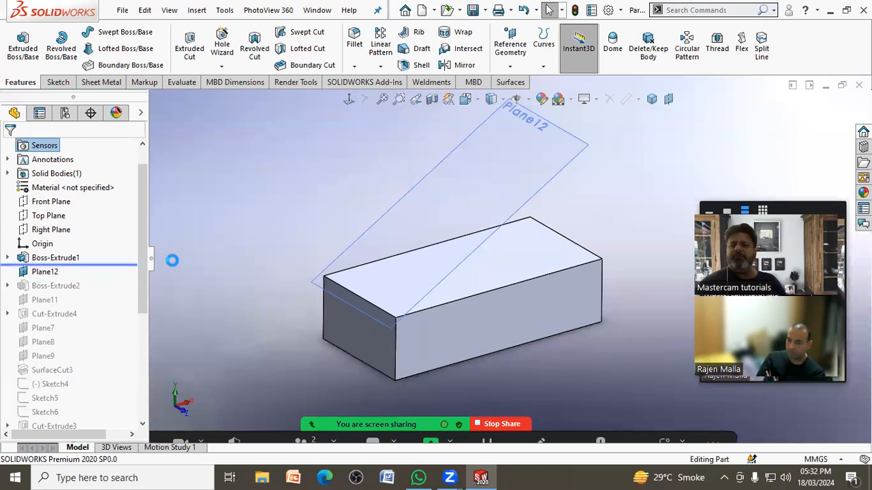
pyautogui.scroll(-2, 526, 339)
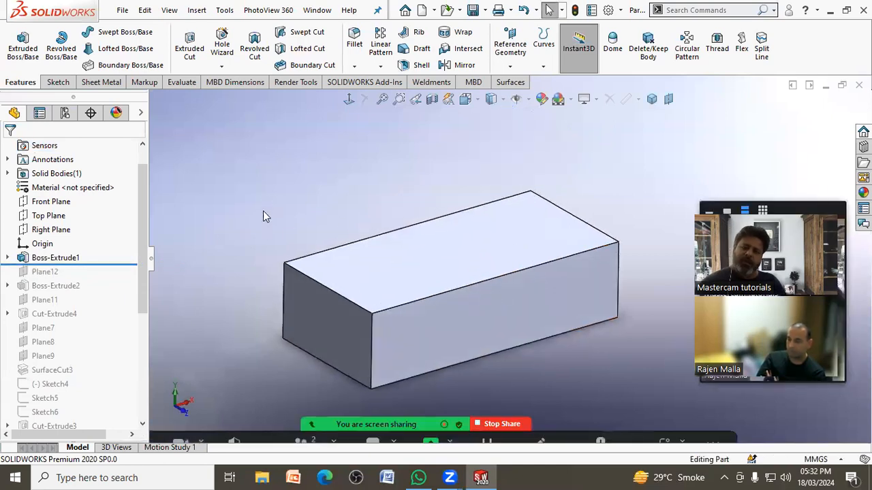
# Step: Sketch a diagonal line about 55 mm long on the block's top face and finish the sketch
pyautogui.click(385, 275)
pyautogui.click(444, 239)
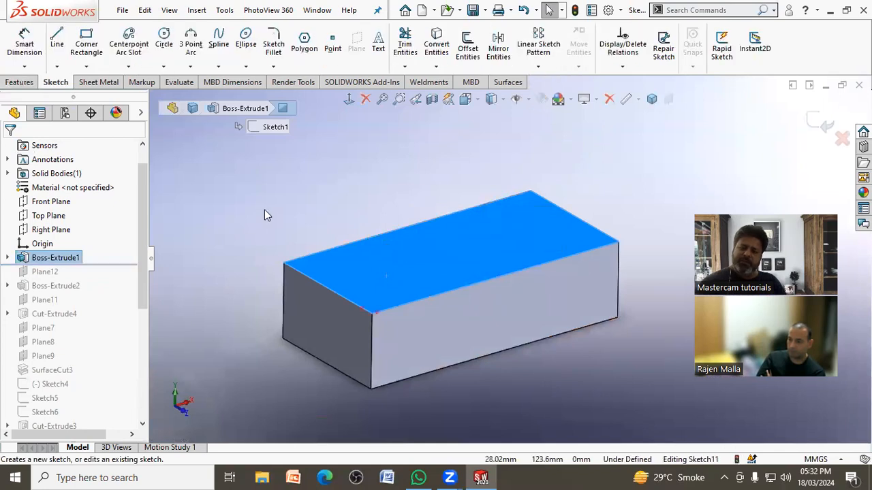
pyautogui.click(24, 41)
pyautogui.click(57, 41)
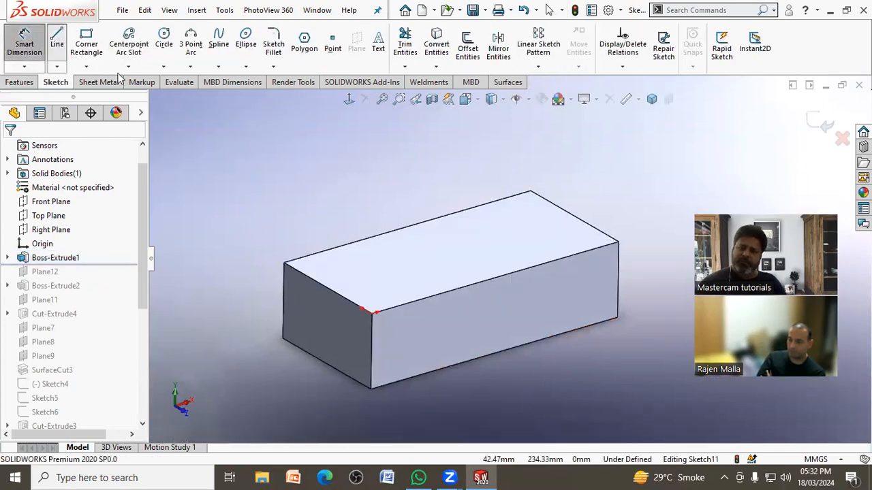
pyautogui.click(351, 259)
pyautogui.click(469, 267)
pyautogui.rightClick(473, 271)
pyautogui.click(502, 276)
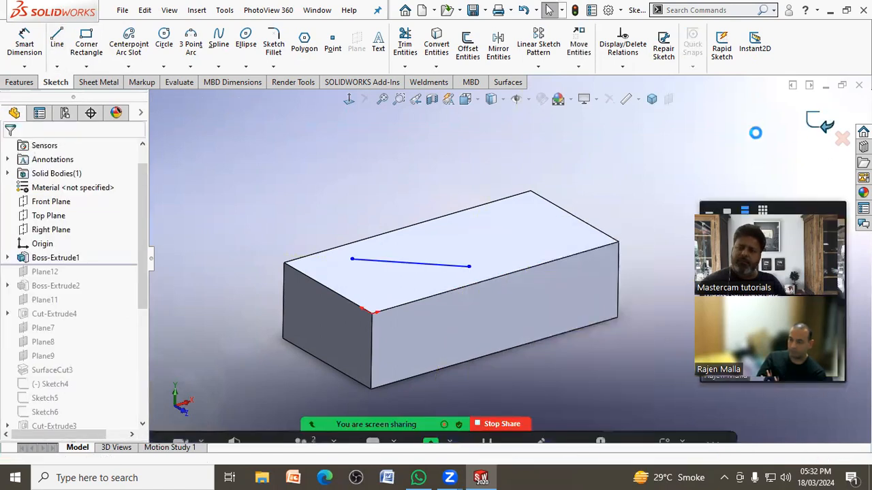
pyautogui.click(818, 121)
# Step: Create a reference plane through the sketched diagonal line at 45° to the block's top face
pyautogui.moveTo(658, 182); pyautogui.dragTo(618, 202, button='middle')
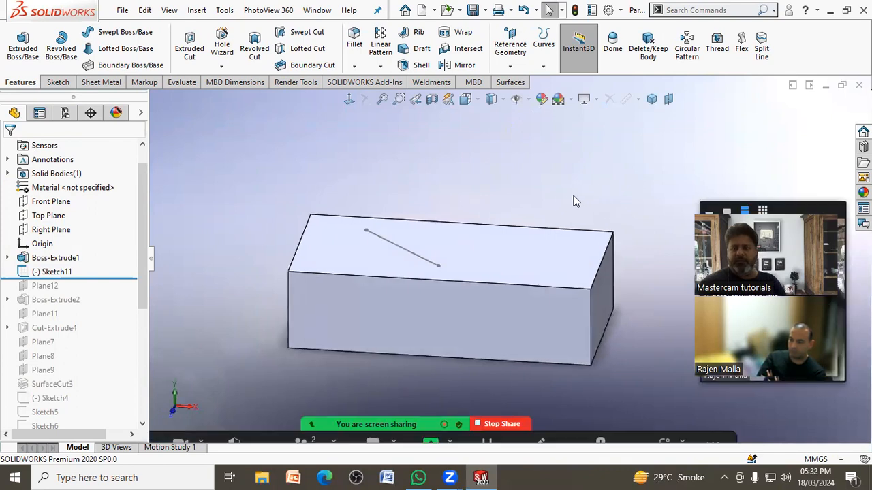
pyautogui.click(510, 66)
pyautogui.click(517, 82)
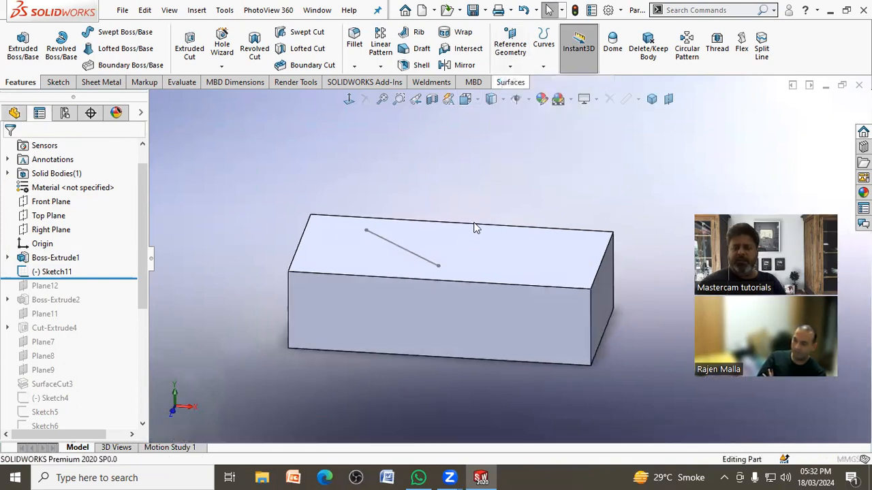
pyautogui.click(429, 231)
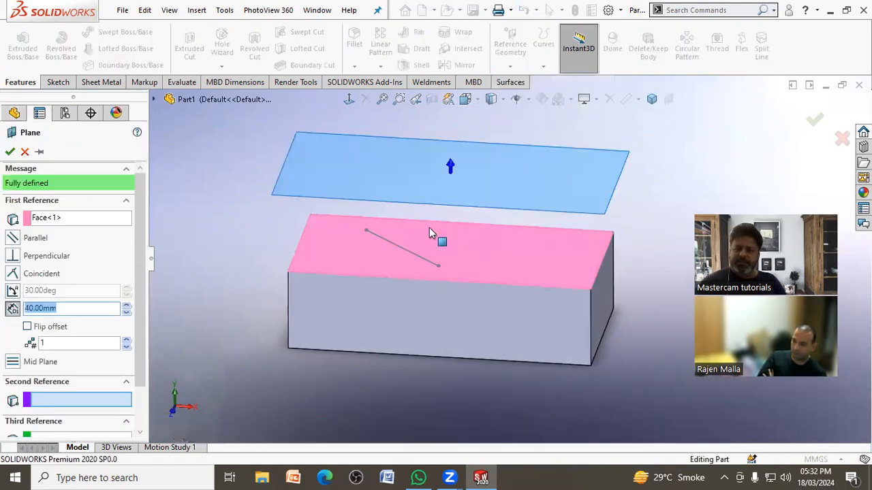
pyautogui.click(395, 248)
pyautogui.moveTo(370, 261); pyautogui.dragTo(362, 255, button='middle')
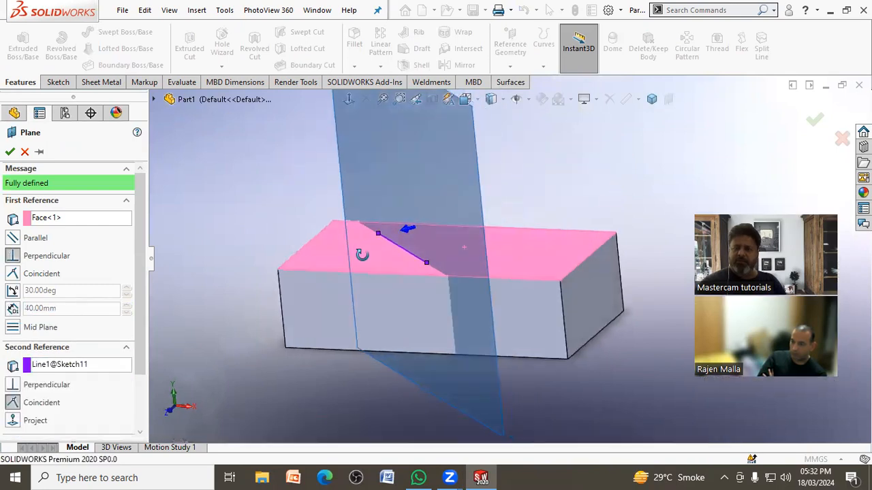
pyautogui.click(12, 291)
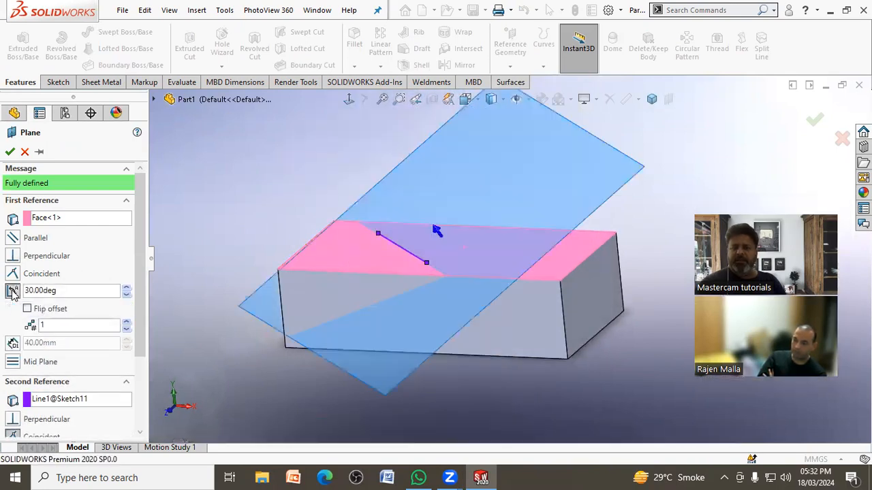
pyautogui.click(86, 290)
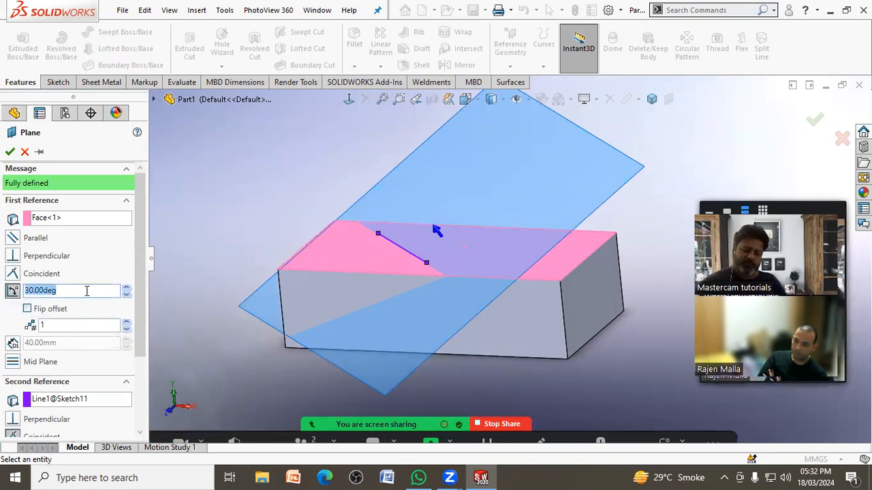
pyautogui.press('Return')
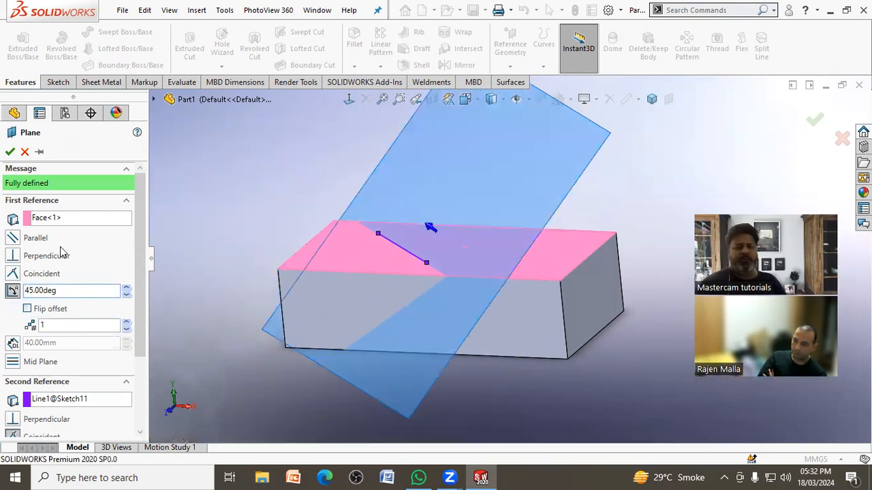
pyautogui.click(10, 151)
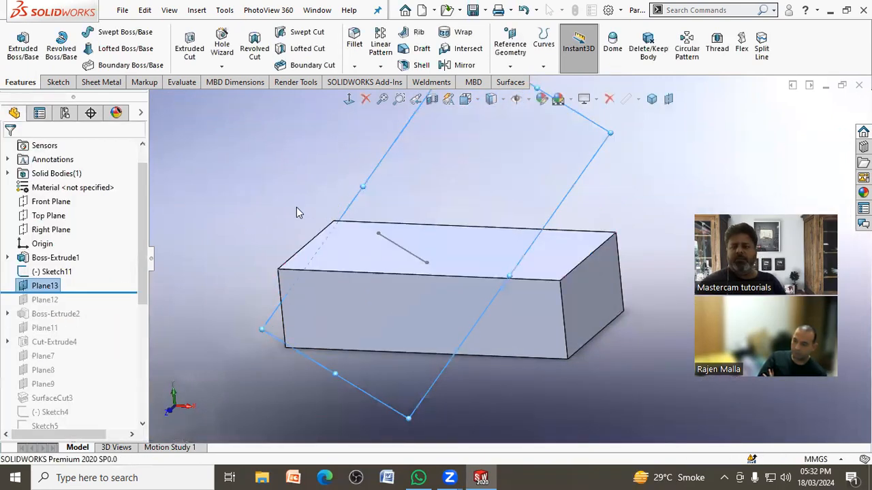
# Step: Edit the sketch on the block's top face to make the diagonal line horizontal and finish the sketch
pyautogui.moveTo(271, 204)
pyautogui.mouseDown(button='middle')
pyautogui.moveTo(395, 156)
pyautogui.moveTo(399, 248)
pyautogui.moveTo(409, 262)
pyautogui.moveTo(194, 312)
pyautogui.mouseUp(button='middle')
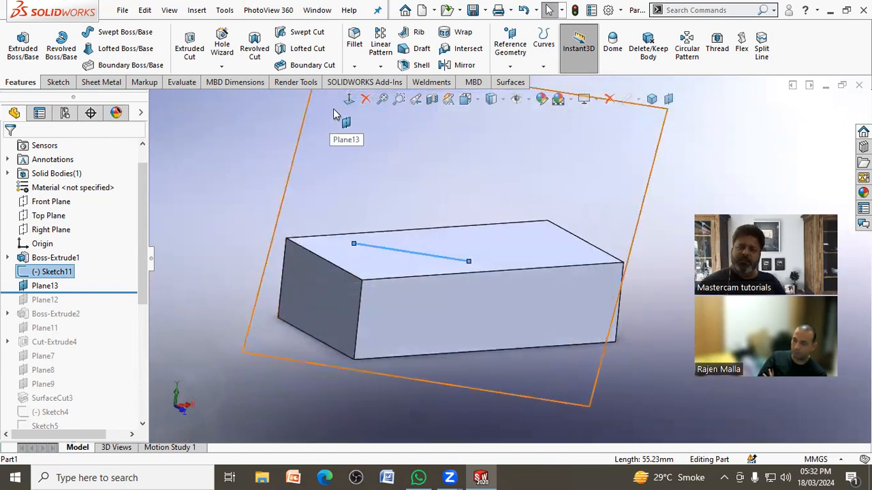
pyautogui.click(346, 122)
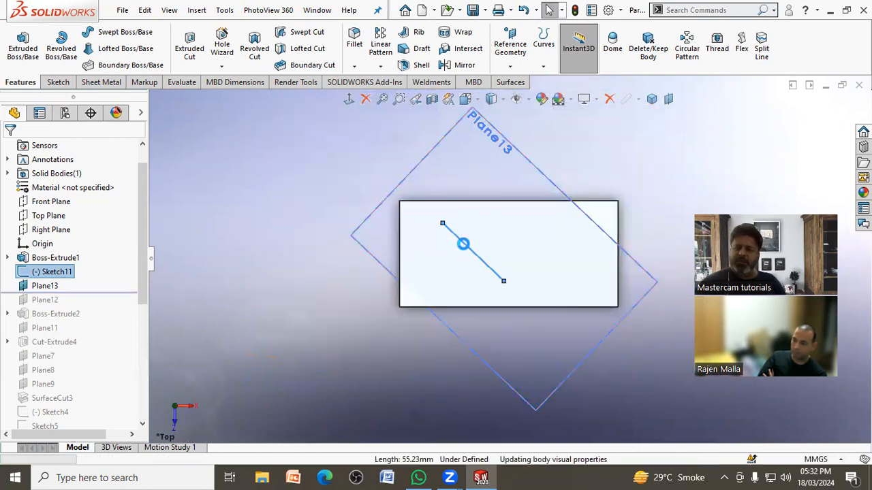
pyautogui.doubleClick(465, 247)
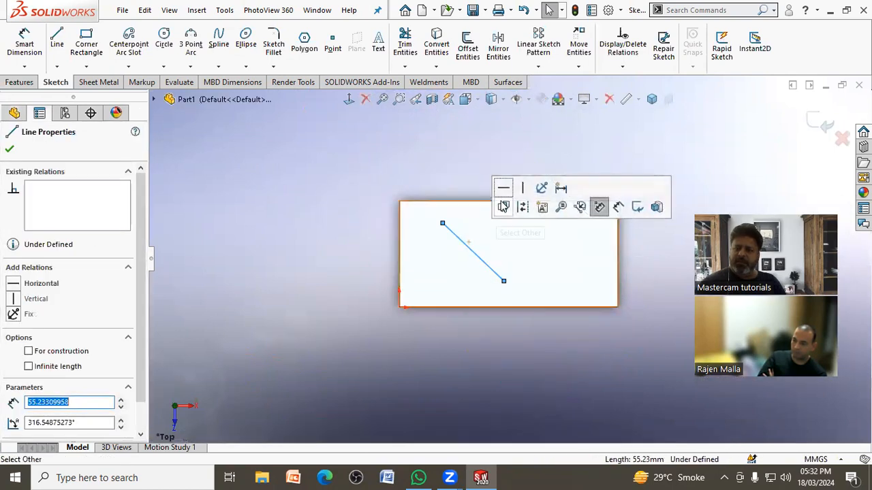
pyautogui.click(502, 189)
pyautogui.click(741, 156)
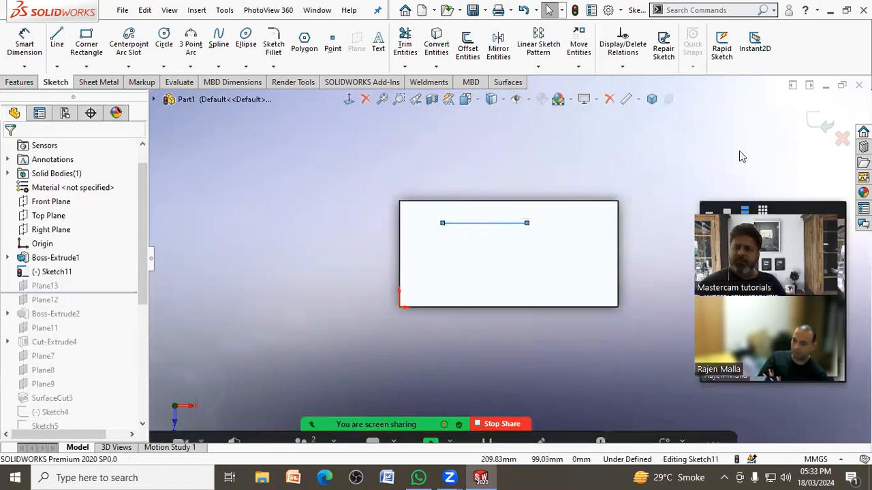
pyautogui.click(819, 117)
pyautogui.moveTo(641, 292); pyautogui.dragTo(666, 188, button='middle')
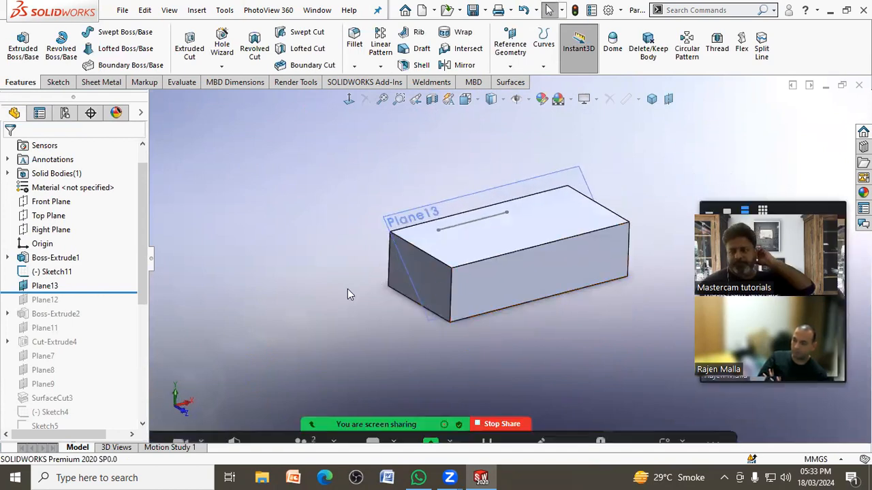
pyautogui.moveTo(504, 225)
pyautogui.mouseDown(button='middle')
pyautogui.moveTo(515, 214)
pyautogui.moveTo(508, 235)
pyautogui.mouseUp(button='middle')
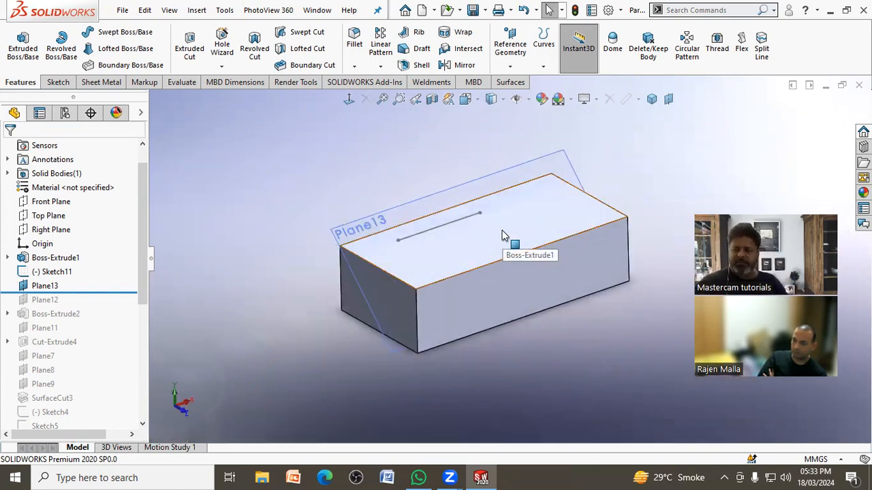
# Step: Roll the history back to the plain block and create a reference plane through an upper short edge and the diagonally opposite lower short edge
pyautogui.moveTo(94, 292); pyautogui.dragTo(94, 266)
pyautogui.moveTo(564, 185)
pyautogui.mouseDown(button='middle')
pyautogui.moveTo(525, 188)
pyautogui.moveTo(559, 187)
pyautogui.mouseUp(button='middle')
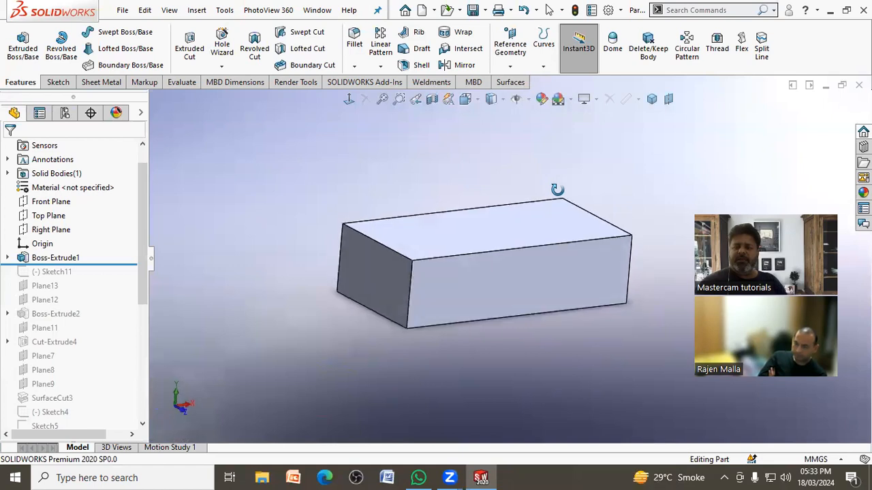
pyautogui.click(510, 66)
pyautogui.click(519, 81)
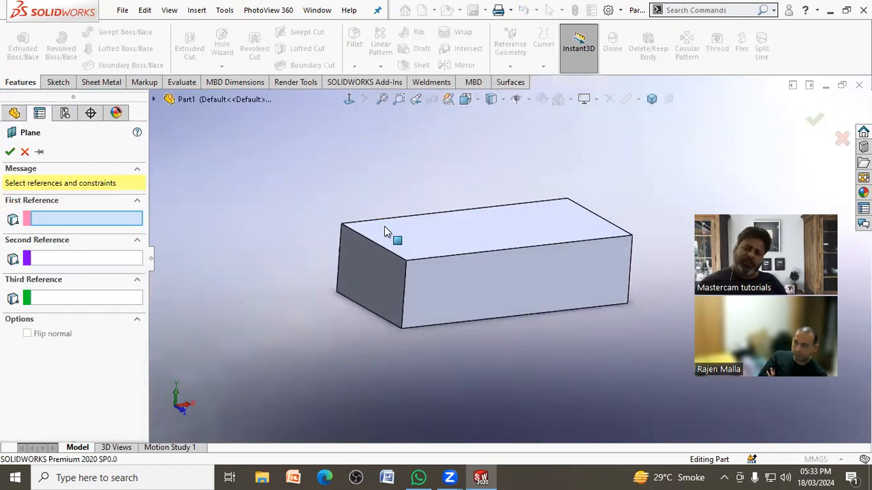
pyautogui.click(386, 254)
pyautogui.moveTo(399, 255); pyautogui.dragTo(583, 330, button='middle')
pyautogui.click(589, 317)
pyautogui.moveTo(507, 358); pyautogui.dragTo(477, 333, button='middle')
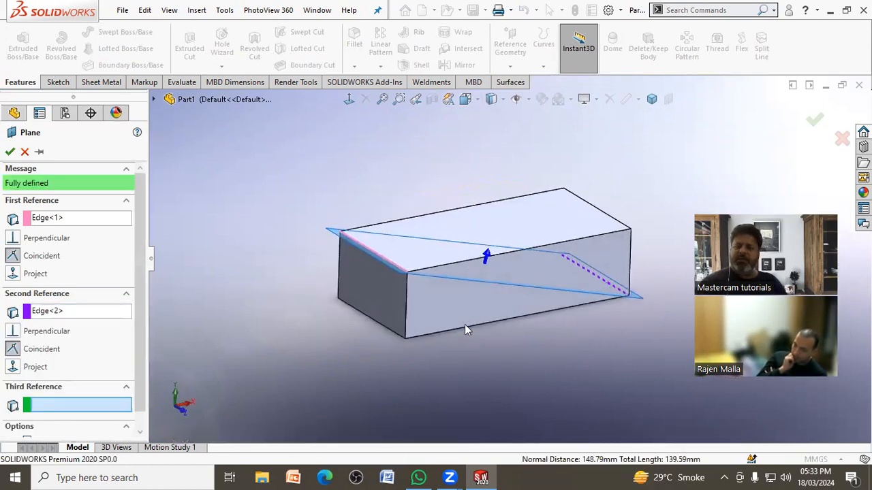
pyautogui.click(10, 153)
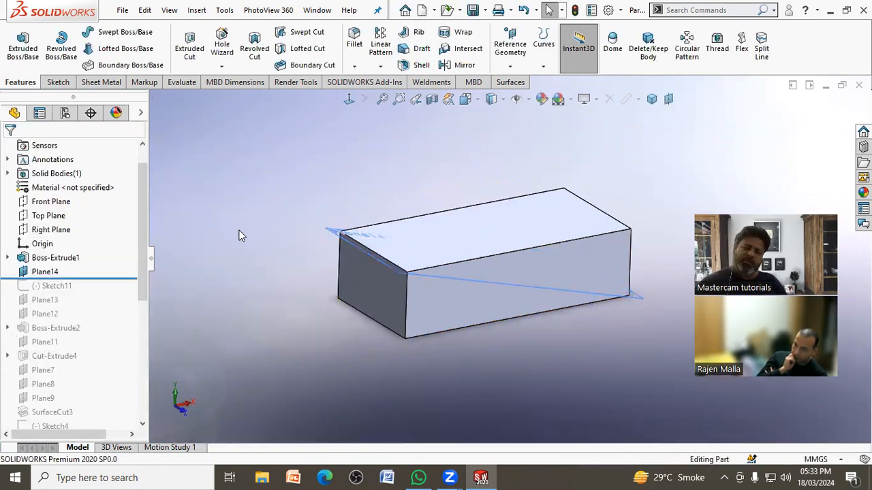
# Step: Roll back before Plane14 and create a reference plane through an upper long edge and the diagonally opposite lower long edge
pyautogui.moveTo(103, 276); pyautogui.dragTo(107, 266)
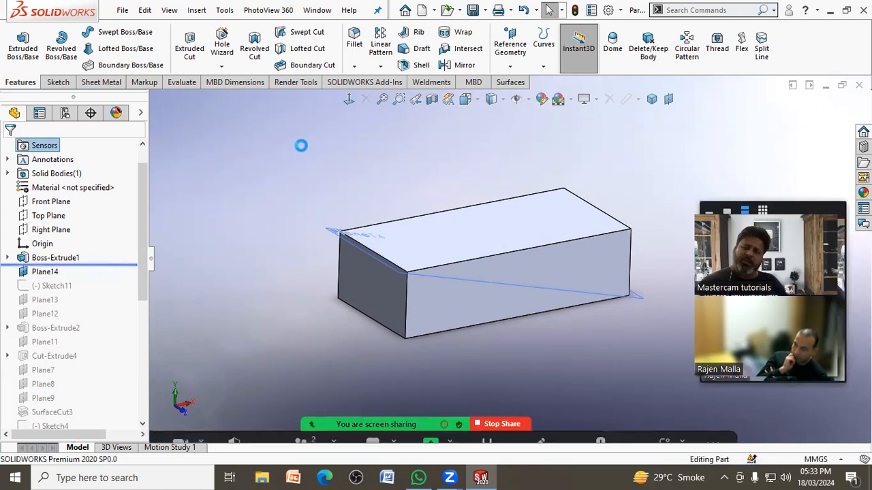
pyautogui.click(510, 48)
pyautogui.click(516, 82)
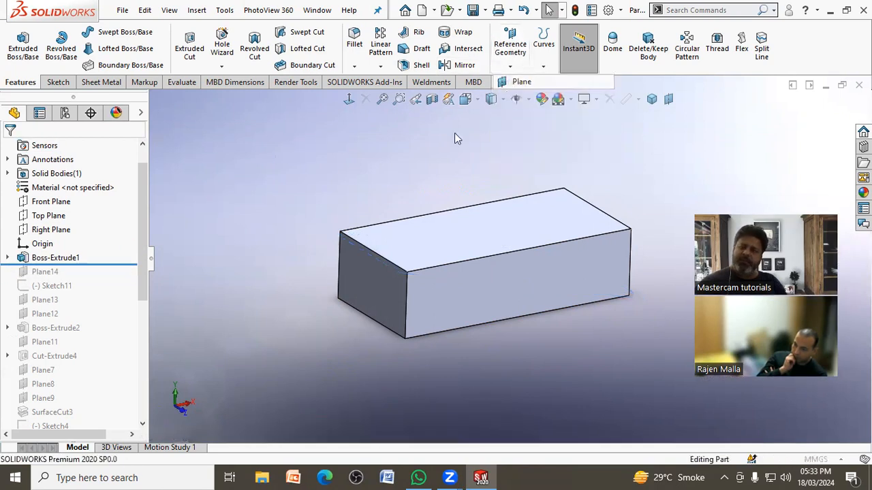
pyautogui.click(444, 267)
pyautogui.moveTo(444, 267); pyautogui.dragTo(497, 280, button='middle')
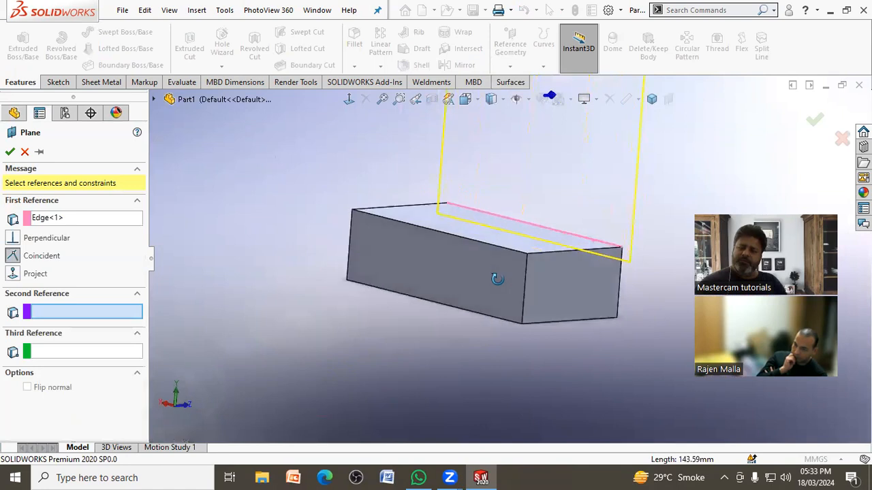
pyautogui.click(470, 317)
pyautogui.moveTo(469, 317); pyautogui.dragTo(435, 308, button='middle')
pyautogui.click(821, 119)
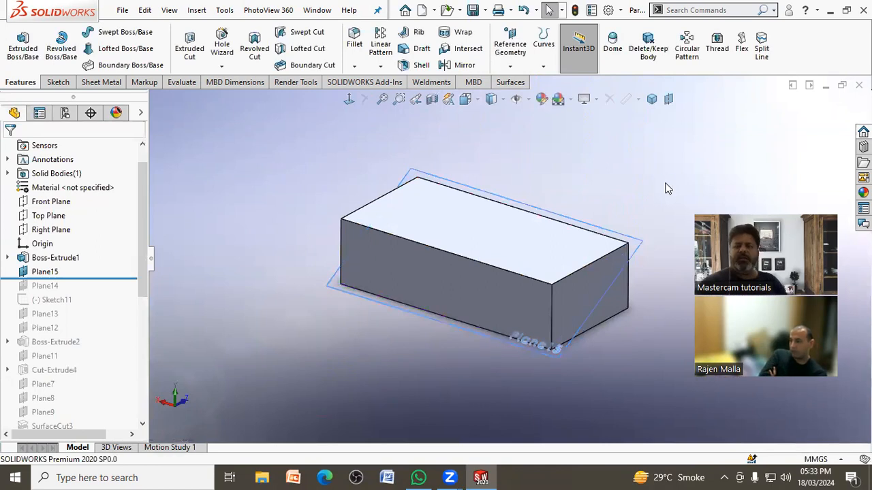
pyautogui.scroll(-2, 667, 189)
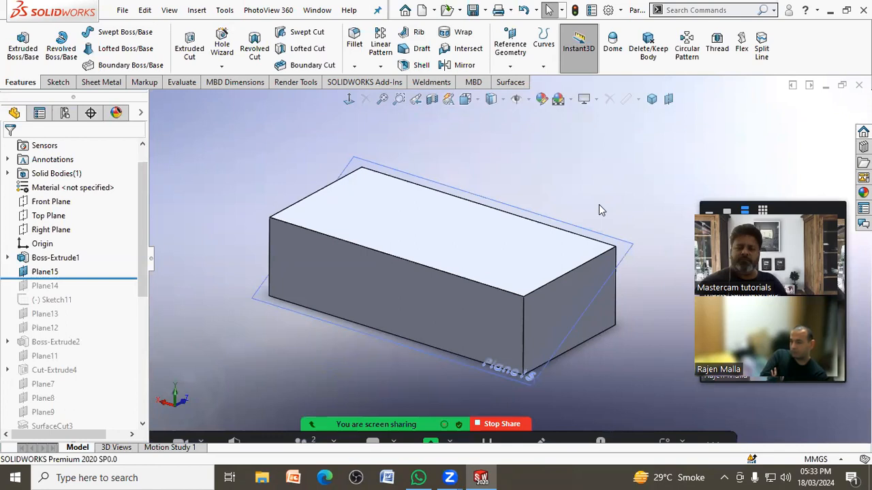
# Step: Roll back before Plane15 and create a reference plane through two diagonally opposite top vertices and one bottom corner vertex
pyautogui.moveTo(77, 279); pyautogui.dragTo(85, 261)
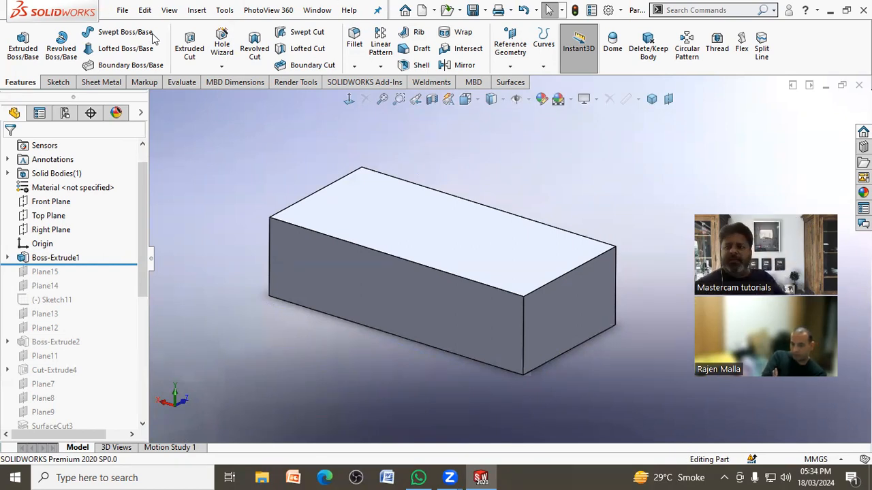
pyautogui.click(510, 62)
pyautogui.click(521, 81)
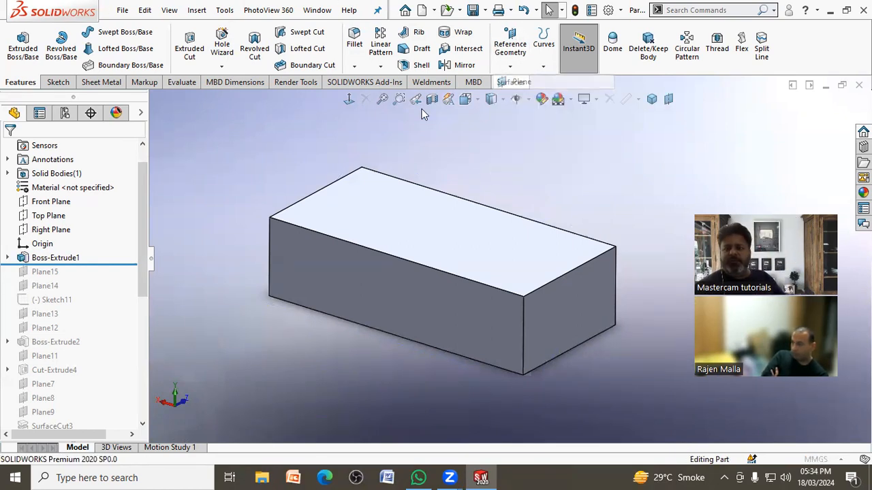
pyautogui.click(272, 217)
pyautogui.click(615, 247)
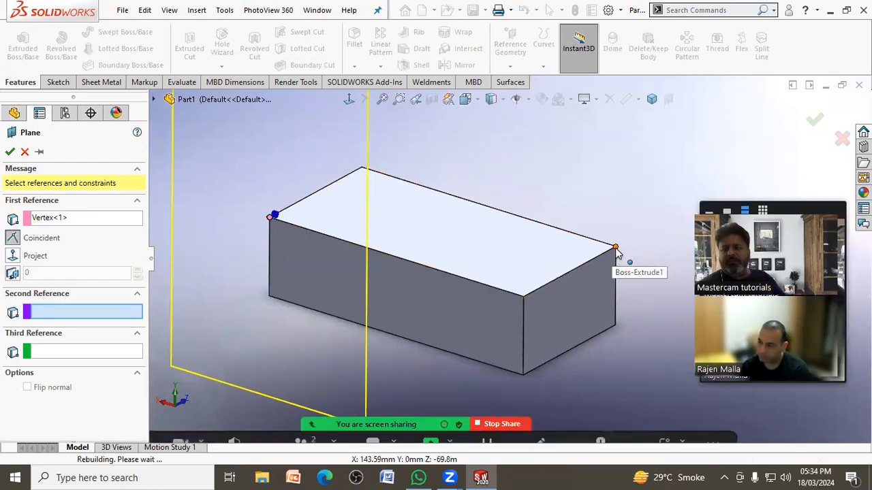
pyautogui.click(524, 373)
pyautogui.moveTo(518, 369); pyautogui.dragTo(427, 271, button='middle')
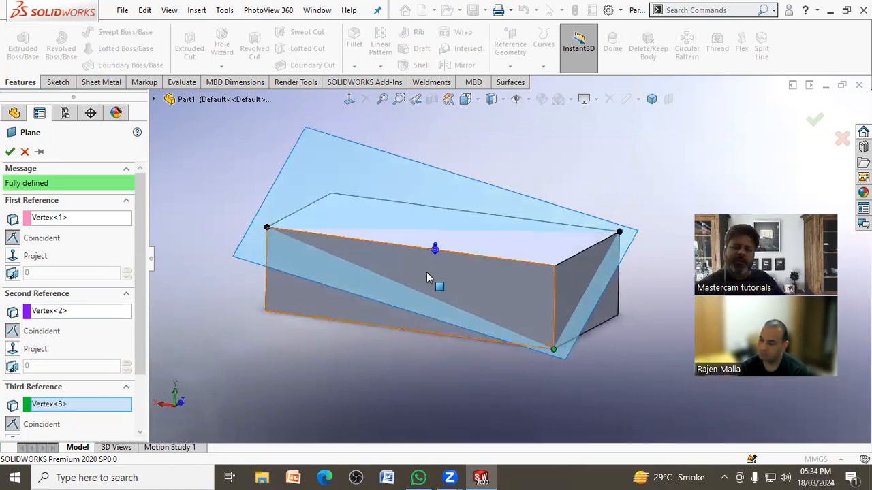
pyautogui.click(10, 151)
pyautogui.moveTo(217, 206); pyautogui.dragTo(298, 230, button='middle')
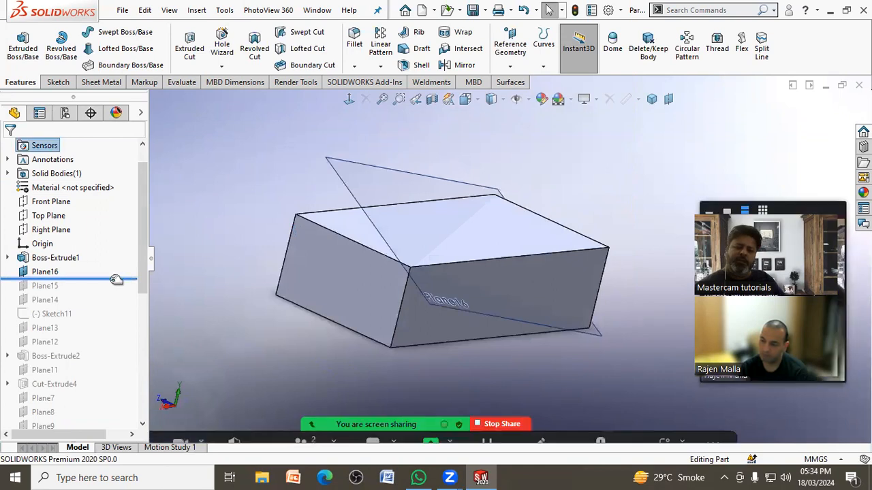
# Step: Roll back before Plane16 and create a reference plane through the midpoints of the three edges meeting at a top corner
pyautogui.moveTo(116, 279); pyautogui.dragTo(106, 265)
pyautogui.moveTo(218, 240); pyautogui.dragTo(209, 257, button='middle')
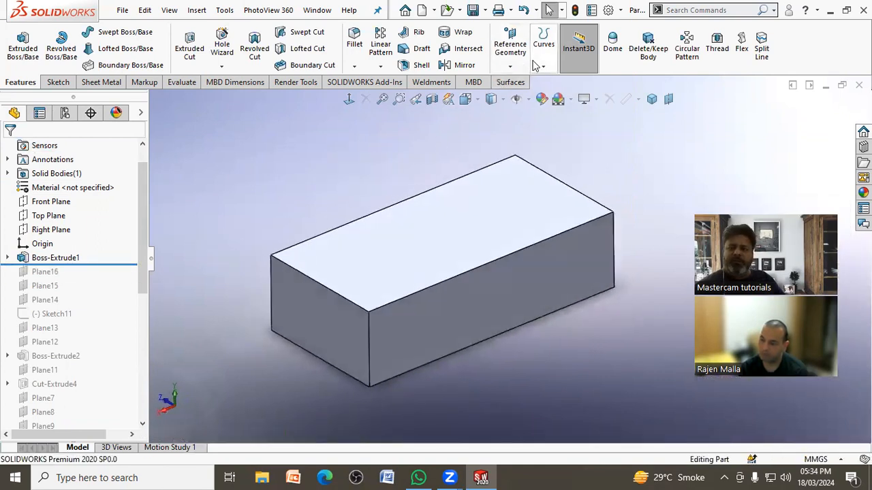
pyautogui.click(510, 67)
pyautogui.click(520, 132)
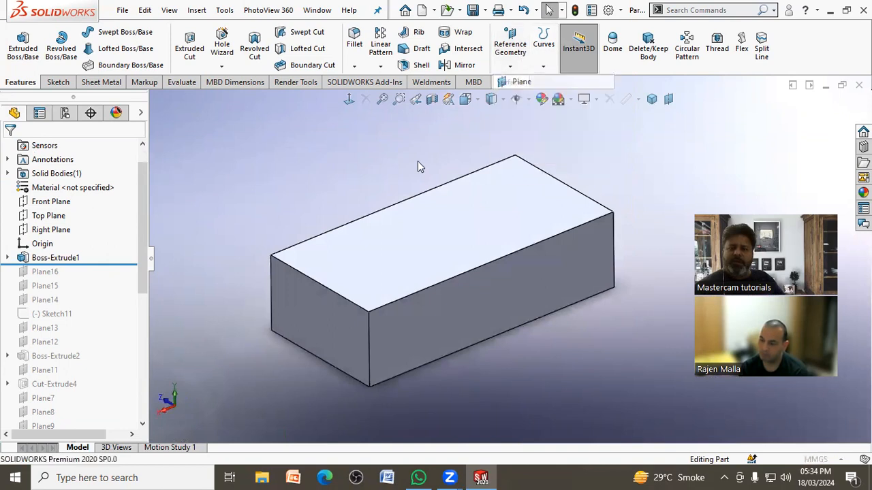
pyautogui.click(315, 282)
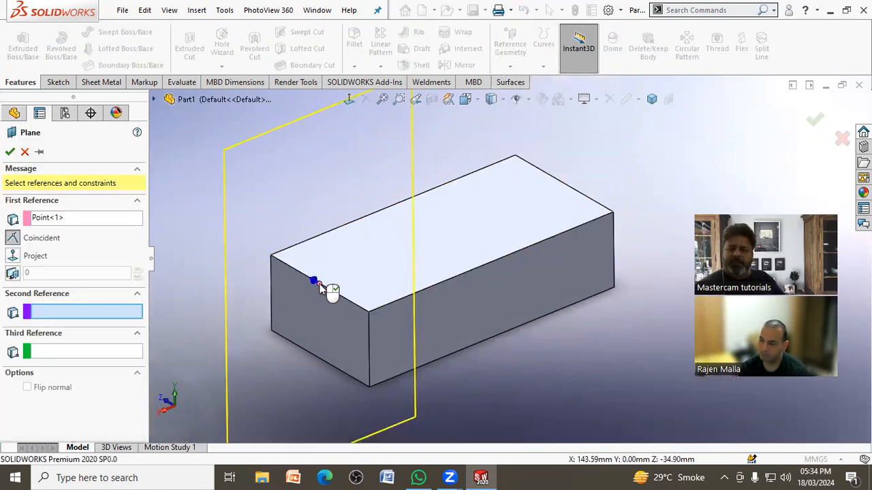
pyautogui.click(492, 264)
pyautogui.click(369, 351)
pyautogui.moveTo(320, 331); pyautogui.dragTo(216, 280, button='middle')
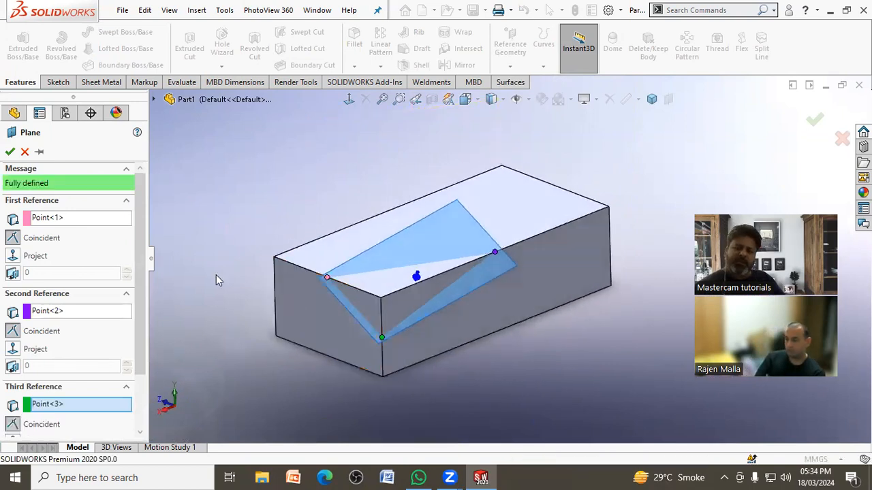
pyautogui.click(10, 152)
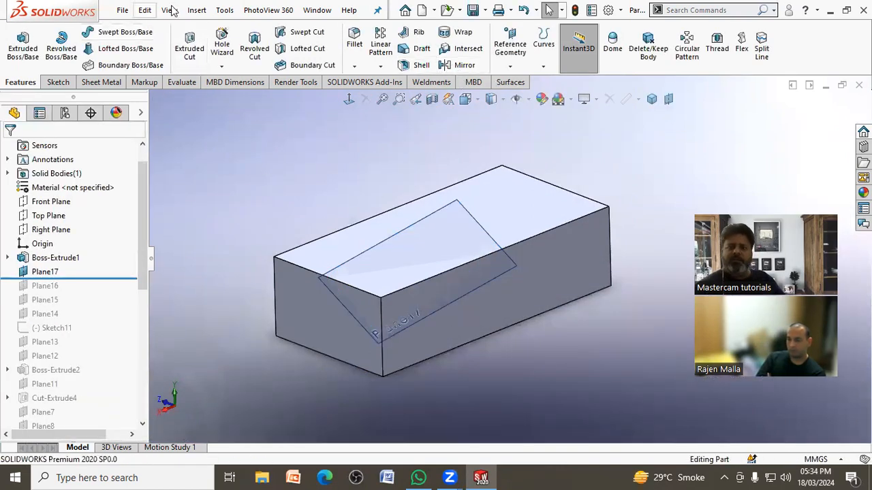
# Step: Cut the block's corner with Plane17 using Cut With Surface, and hide the plane
pyautogui.click(195, 10)
pyautogui.moveTo(272, 56)
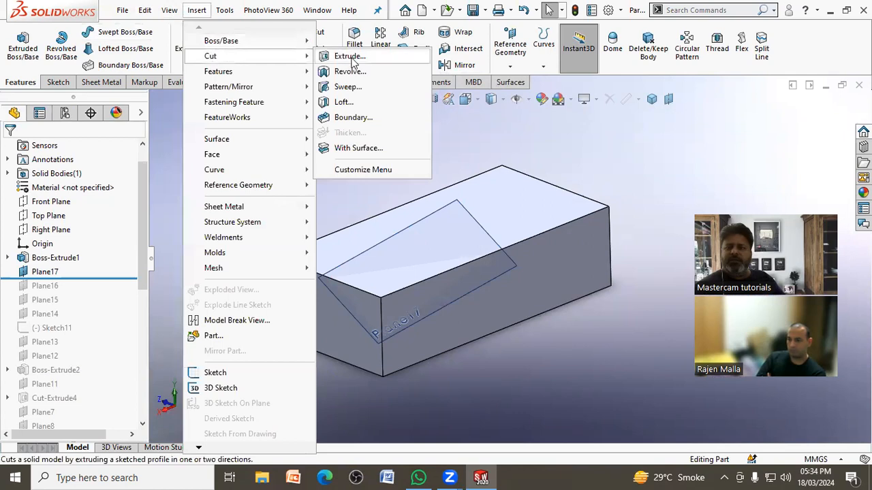
pyautogui.click(377, 147)
pyautogui.moveTo(460, 194); pyautogui.dragTo(399, 196, button='middle')
pyautogui.click(393, 210)
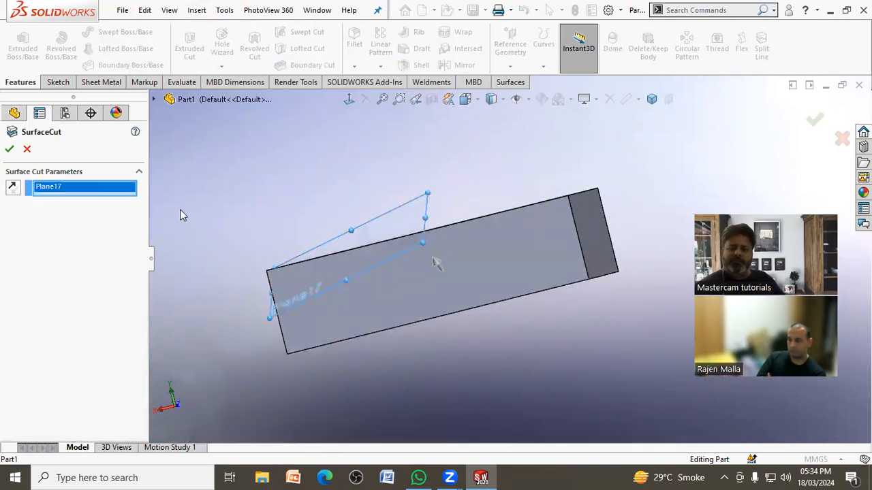
pyautogui.press('Return')
pyautogui.moveTo(161, 177); pyautogui.dragTo(494, 159, button='middle')
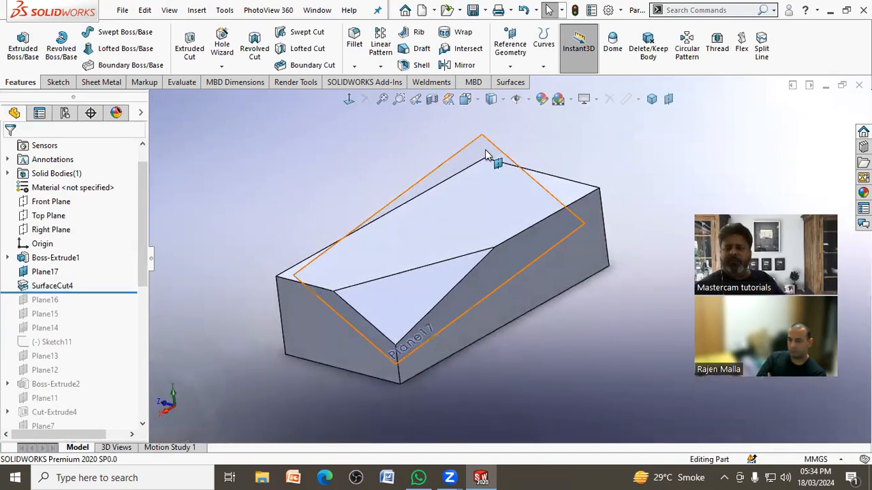
pyautogui.click(493, 151)
pyautogui.click(549, 120)
pyautogui.moveTo(315, 187); pyautogui.dragTo(408, 255, button='middle')
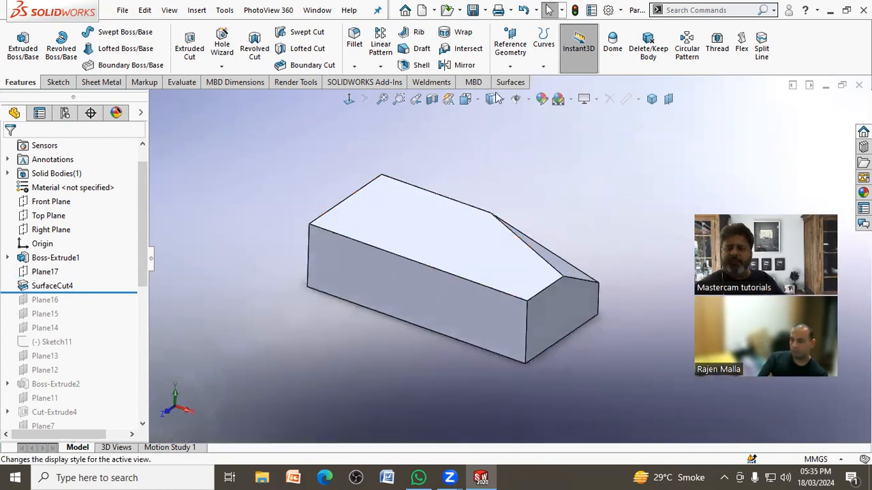
# Step: Create a reference plane through the cut's vertex on the short top edge and the midpoints of the adjacent uncut corner's vertical and long top edges
pyautogui.click(510, 66)
pyautogui.click(522, 83)
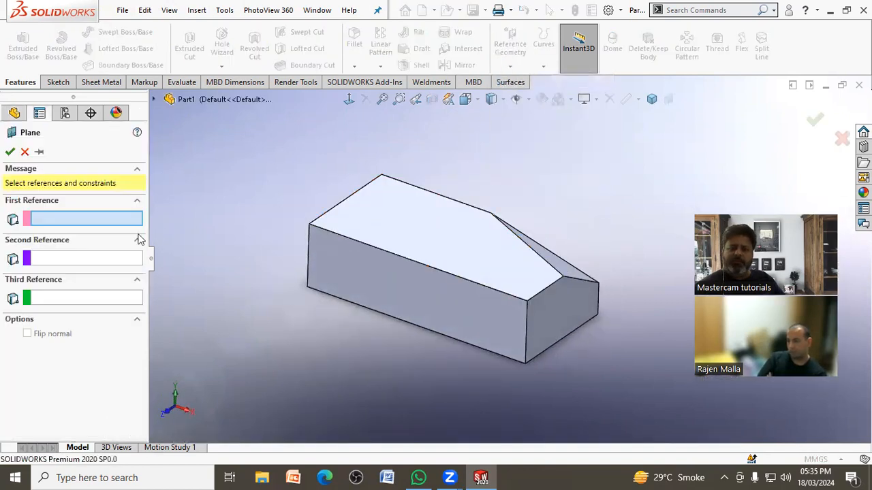
pyautogui.click(563, 280)
pyautogui.click(526, 332)
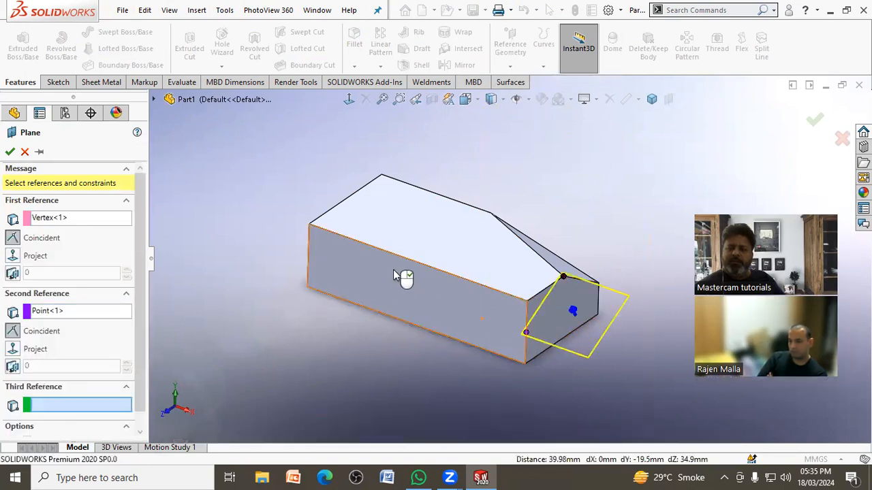
pyautogui.click(418, 264)
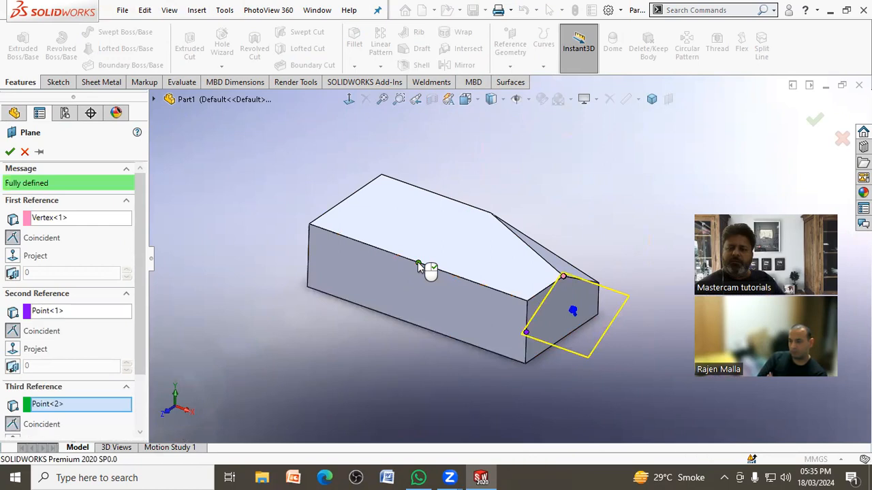
pyautogui.click(10, 152)
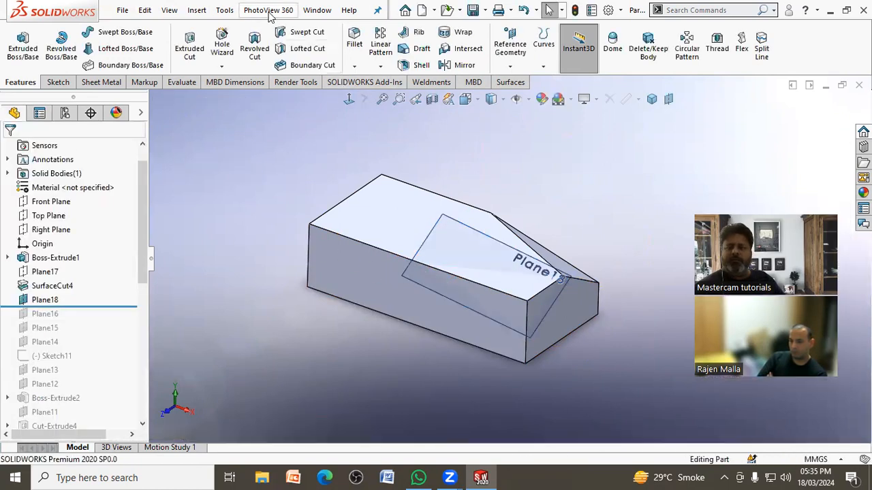
# Step: Cut the block's second corner with Plane18 using Cut With Surface
pyautogui.click(199, 10)
pyautogui.moveTo(218, 56)
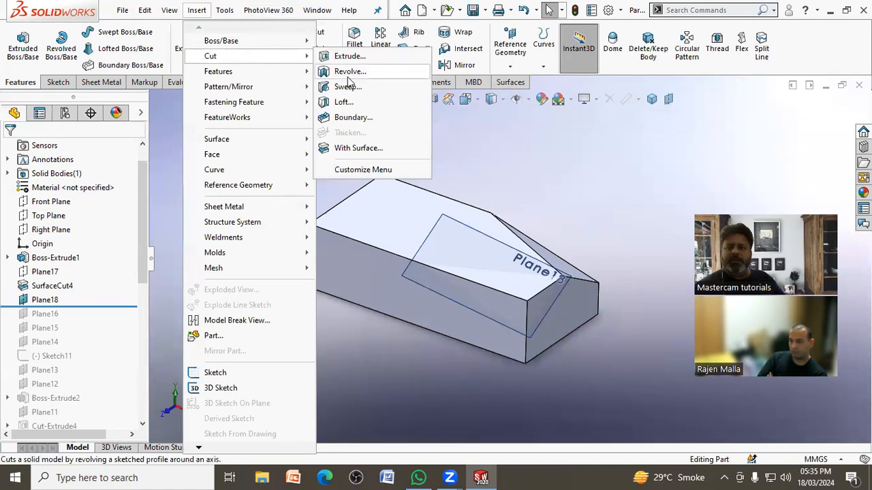
pyautogui.click(371, 148)
pyautogui.click(450, 227)
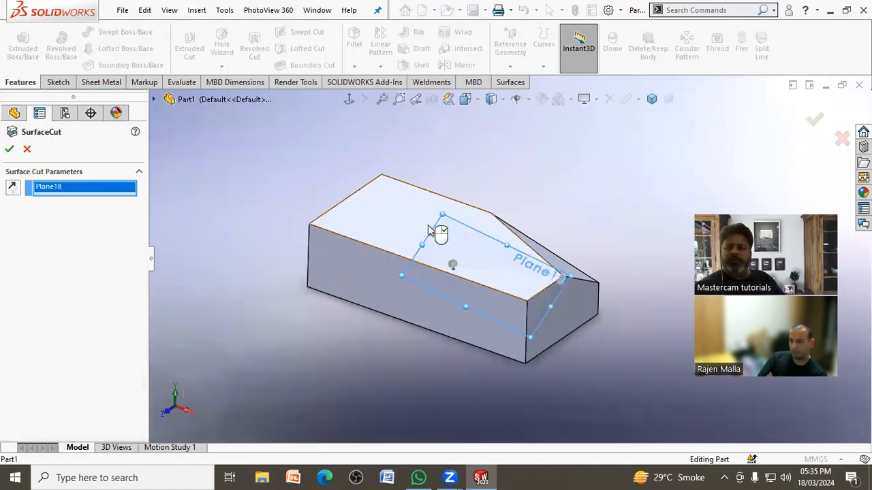
pyautogui.moveTo(376, 253); pyautogui.dragTo(270, 251, button='middle')
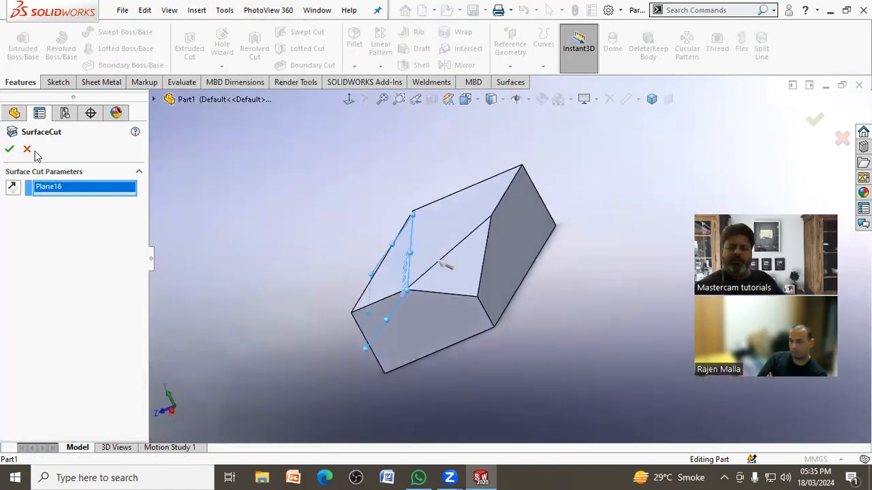
pyautogui.click(8, 151)
pyautogui.moveTo(273, 218)
pyautogui.mouseDown(button='middle')
pyautogui.moveTo(321, 196)
pyautogui.moveTo(363, 223)
pyautogui.moveTo(357, 195)
pyautogui.moveTo(278, 208)
pyautogui.mouseUp(button='middle')
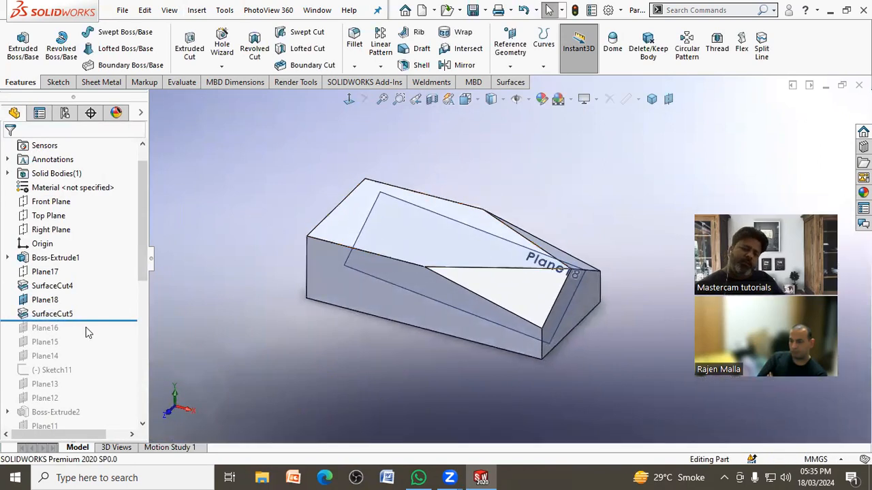
# Step: Roll back to just after Boss-Extrude1 and create a reference plane perpendicular to the top face through its short edge
pyautogui.moveTo(92, 320); pyautogui.dragTo(109, 266)
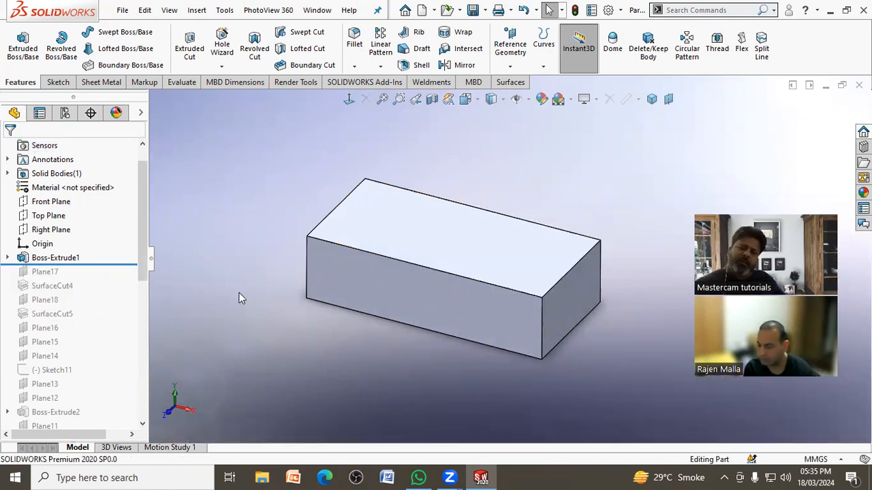
pyautogui.click(510, 46)
pyautogui.click(521, 84)
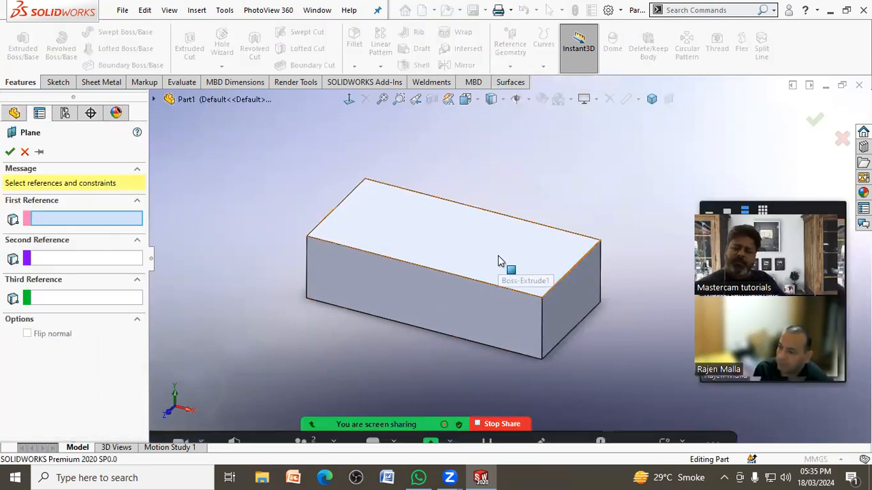
pyautogui.click(525, 273)
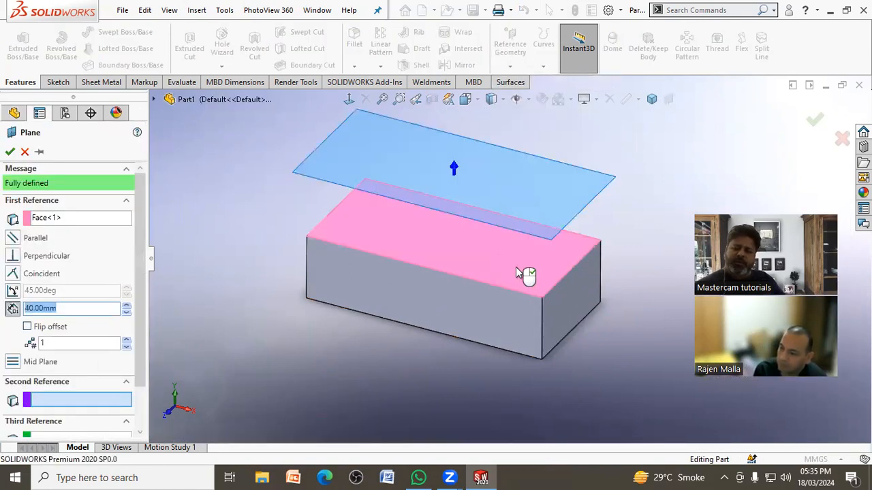
pyautogui.click(558, 283)
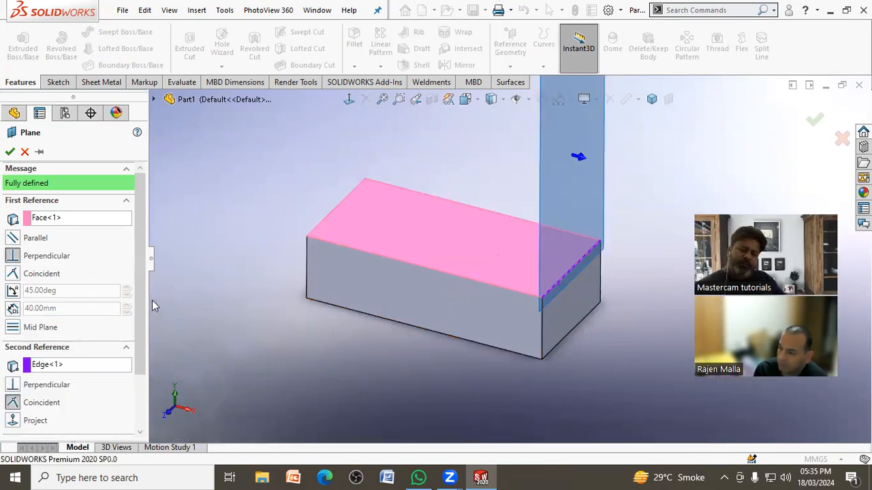
pyautogui.moveTo(142, 289); pyautogui.dragTo(138, 250)
pyautogui.scroll(5, 308, 367)
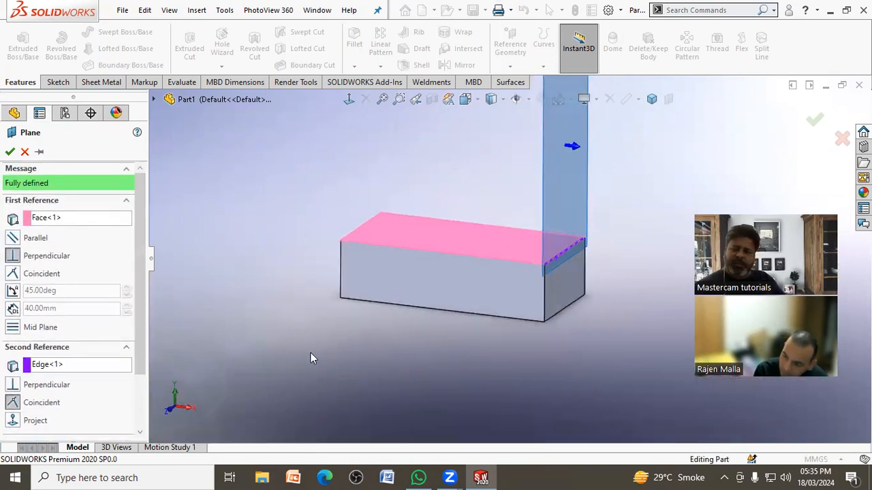
pyautogui.scroll(-5, 571, 218)
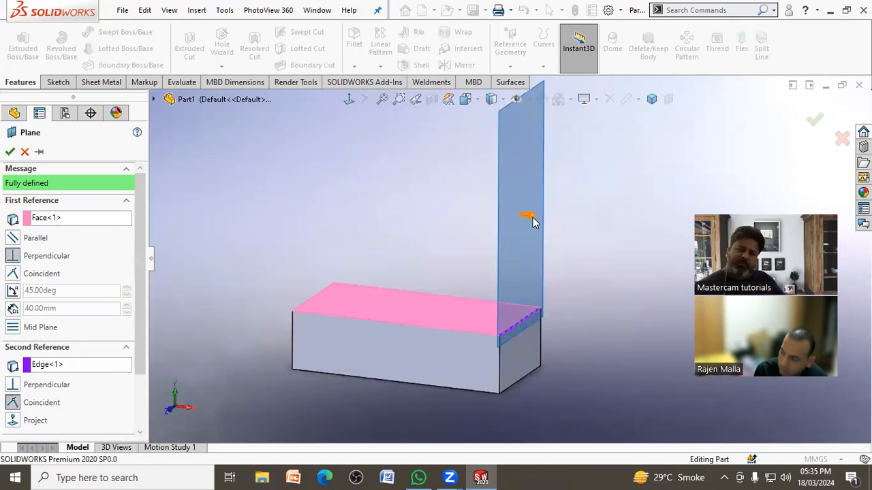
pyautogui.moveTo(587, 259)
pyautogui.mouseDown(button='middle')
pyautogui.moveTo(569, 248)
pyautogui.moveTo(577, 252)
pyautogui.mouseUp(button='middle')
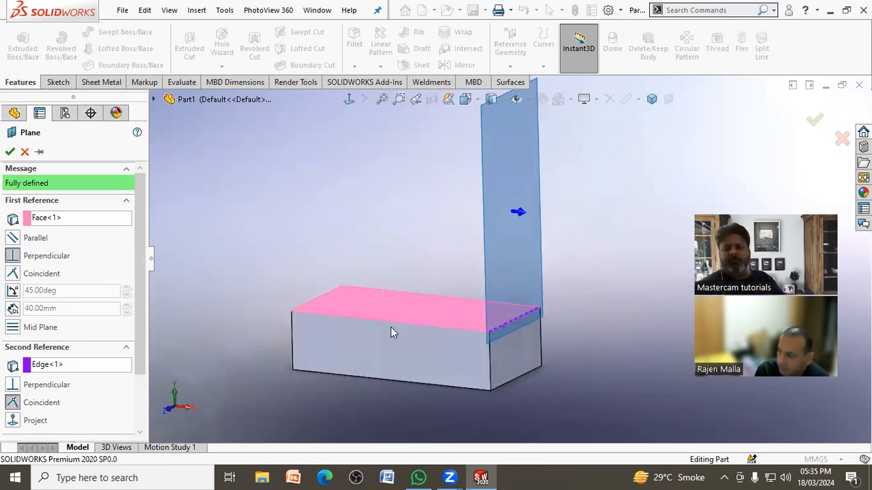
pyautogui.scroll(-3, 81, 327)
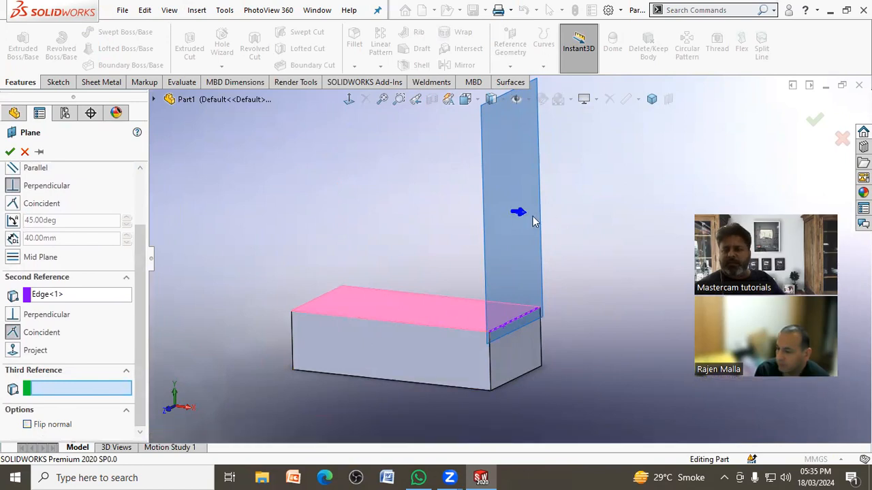
pyautogui.click(9, 153)
pyautogui.press('f')
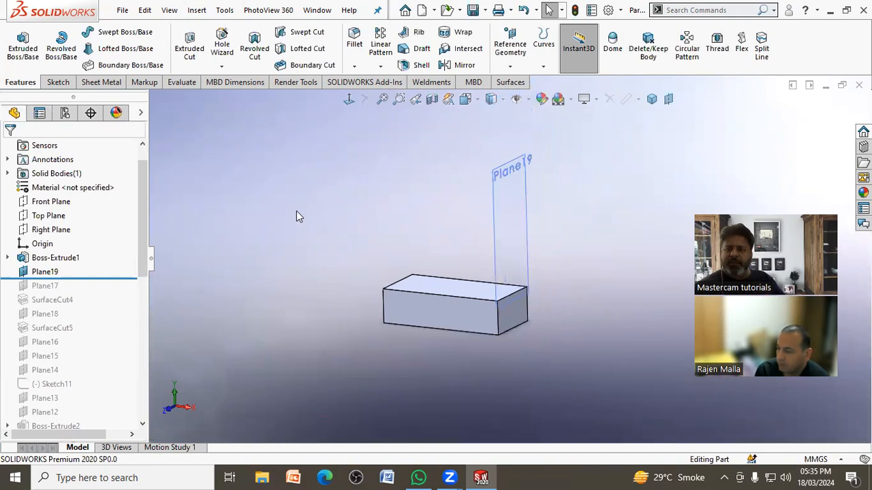
# Step: Open a sketch on Plane19 and view it normal to the plane to examine its orientation
pyautogui.click(510, 196)
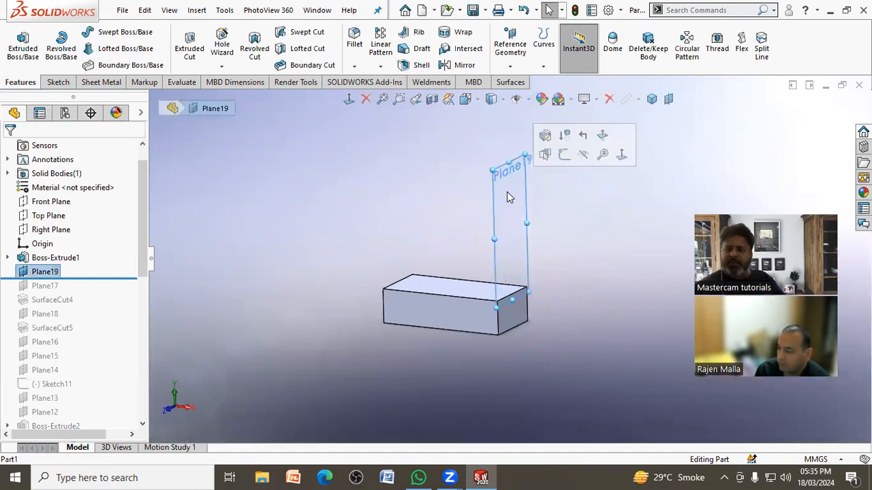
pyautogui.click(564, 155)
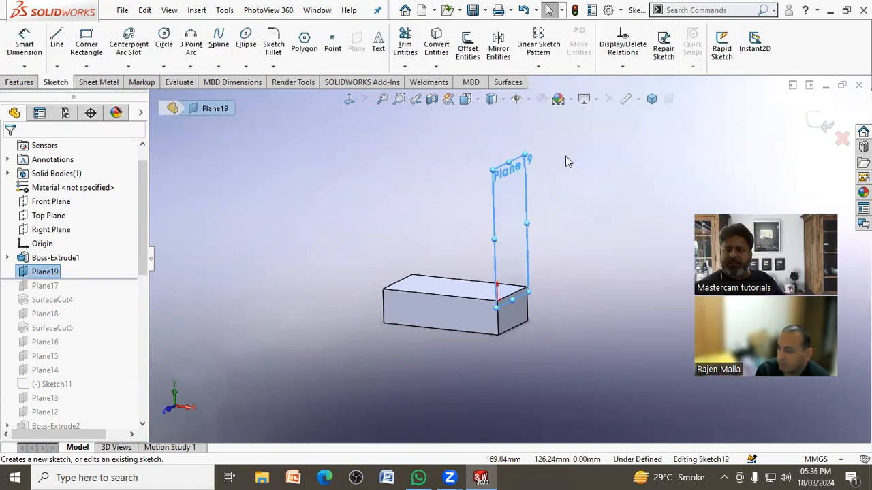
pyautogui.click(348, 100)
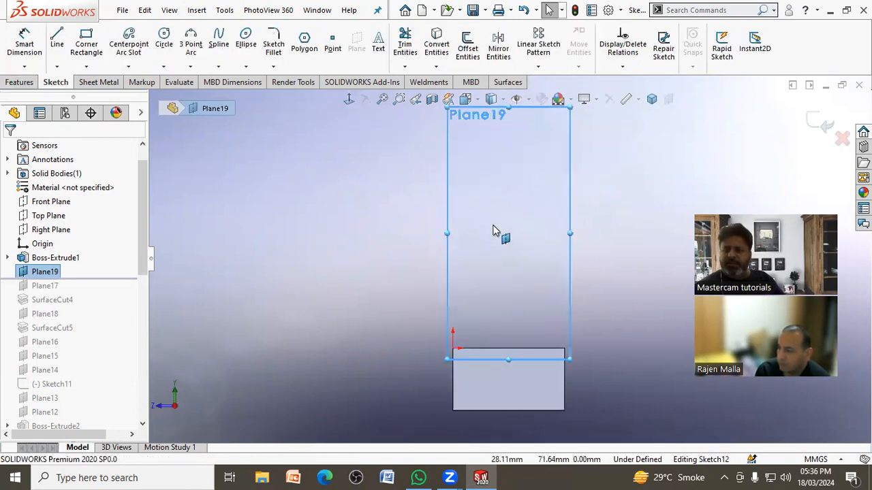
pyautogui.moveTo(487, 236); pyautogui.dragTo(466, 278, button='middle')
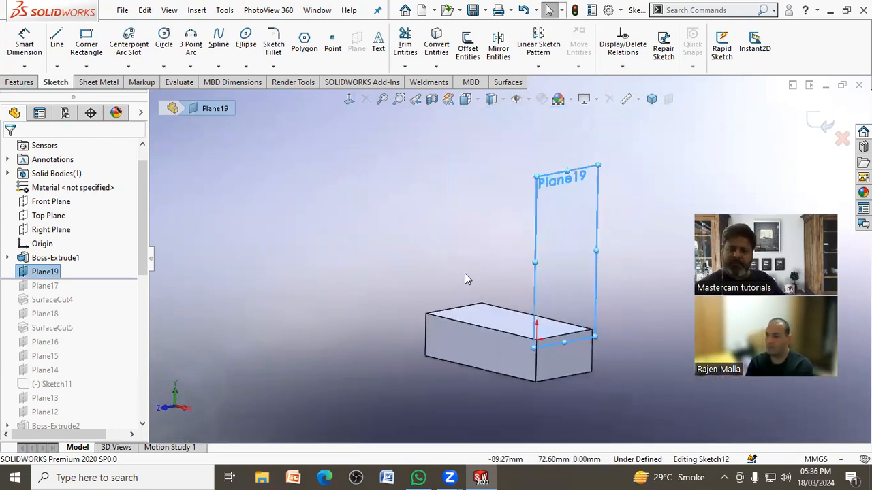
# Step: Flip the normal of Plane19, then open a sketch on it and inspect the resulting normal view
pyautogui.rightClick(48, 273)
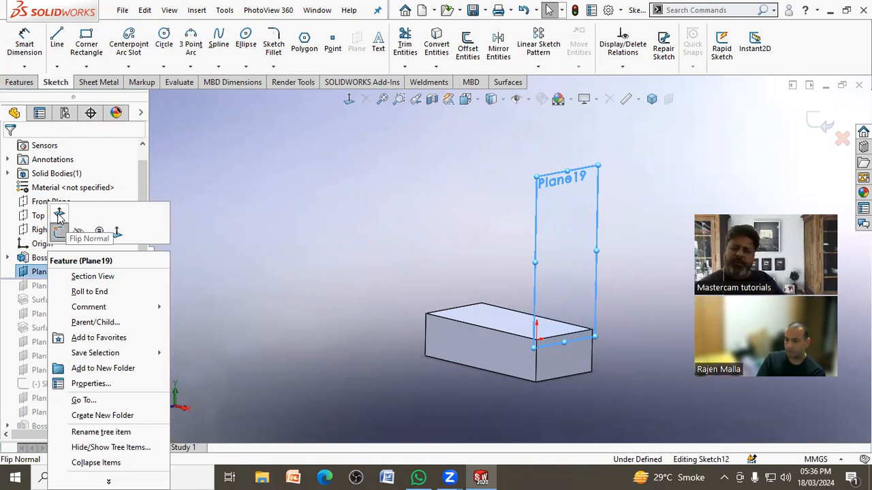
pyautogui.click(59, 217)
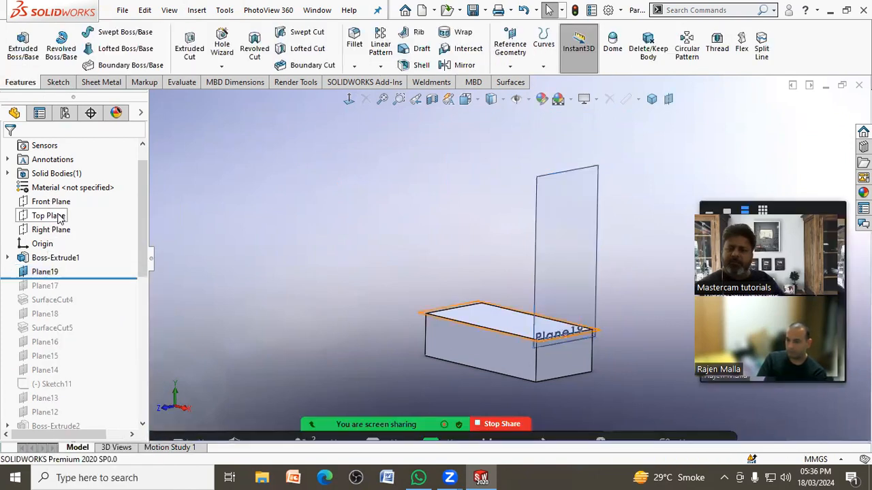
pyautogui.click(577, 205)
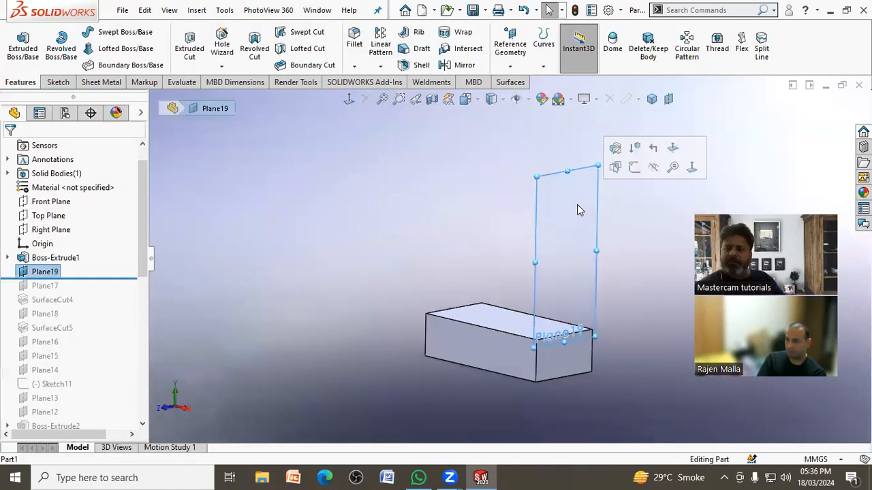
pyautogui.click(634, 168)
pyautogui.click(349, 98)
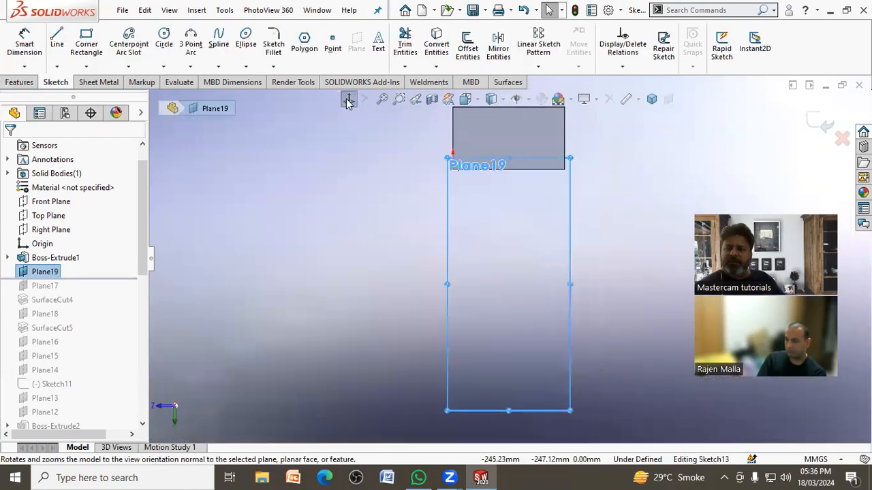
pyautogui.moveTo(570, 244)
pyautogui.mouseDown(button='middle')
pyautogui.moveTo(681, 197)
pyautogui.moveTo(539, 187)
pyautogui.moveTo(594, 147)
pyautogui.moveTo(565, 224)
pyautogui.moveTo(581, 173)
pyautogui.moveTo(577, 188)
pyautogui.mouseUp(button='middle')
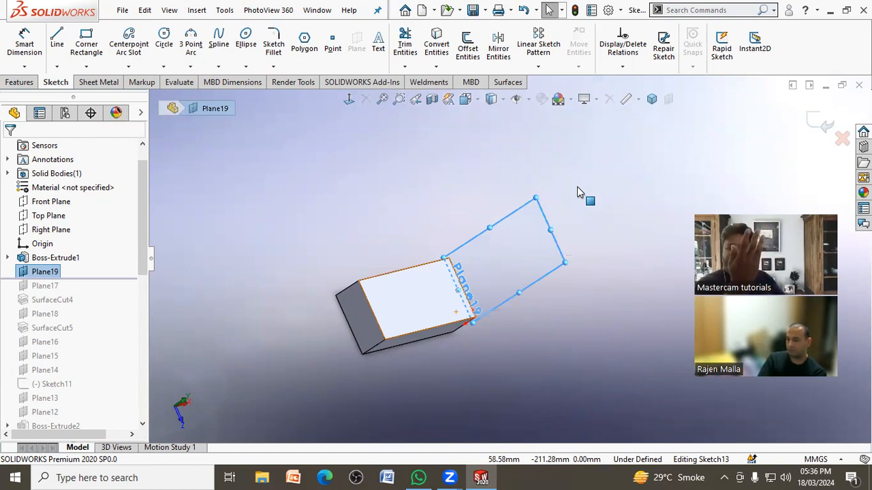
pyautogui.click(349, 99)
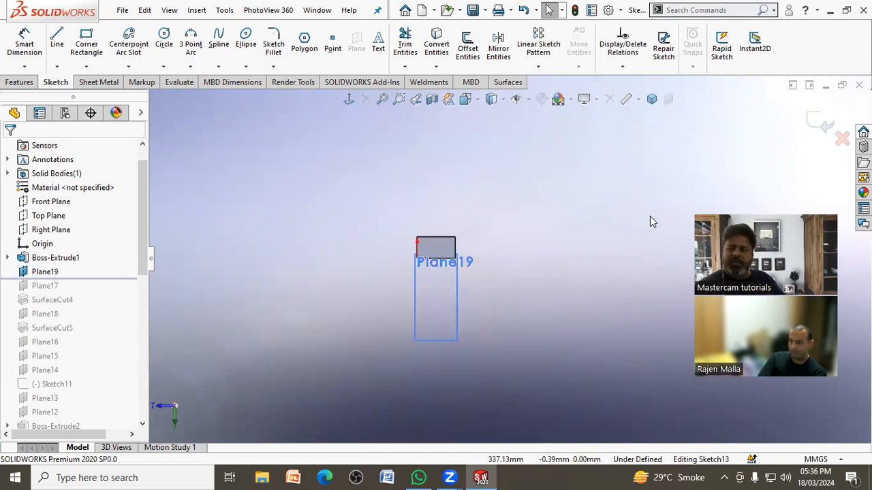
pyautogui.moveTo(531, 257)
pyautogui.mouseDown(button='middle')
pyautogui.moveTo(513, 302)
pyautogui.moveTo(445, 146)
pyautogui.moveTo(519, 175)
pyautogui.moveTo(443, 184)
pyautogui.mouseUp(button='middle')
# Step: Roll the model back to before Plane19, leaving only the plain block active
pyautogui.moveTo(102, 279); pyautogui.dragTo(102, 264)
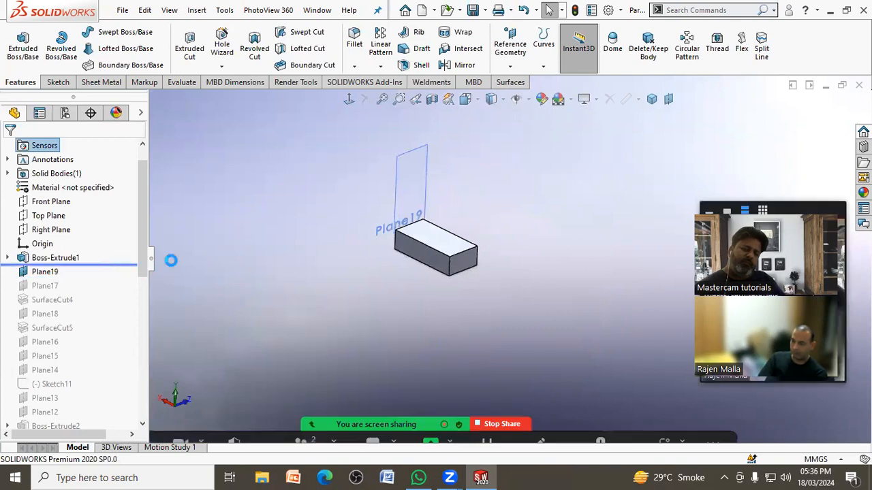
pyautogui.scroll(-2, 496, 199)
pyautogui.scroll(-4, 429, 237)
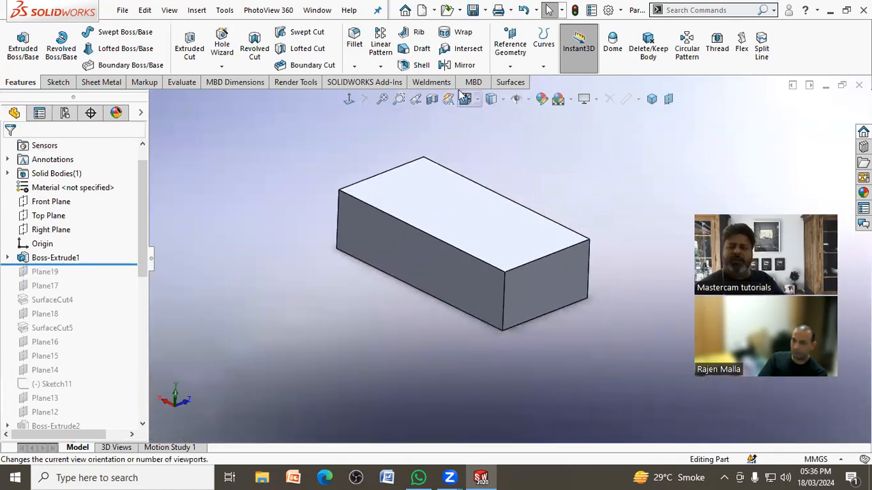
# Step: Try a mid plane between the block's two long side faces and toggle its Flip normal option
pyautogui.click(510, 66)
pyautogui.click(514, 81)
pyautogui.click(487, 276)
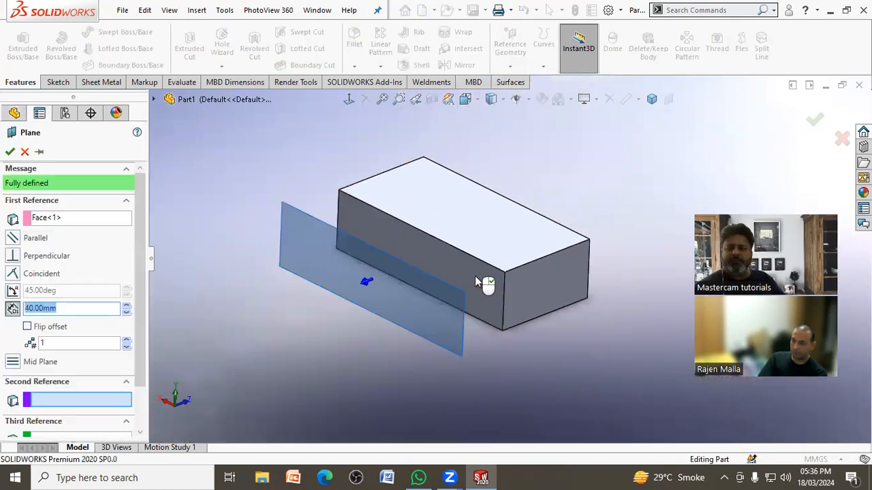
pyautogui.moveTo(571, 249); pyautogui.dragTo(521, 281, button='middle')
pyautogui.click(497, 271)
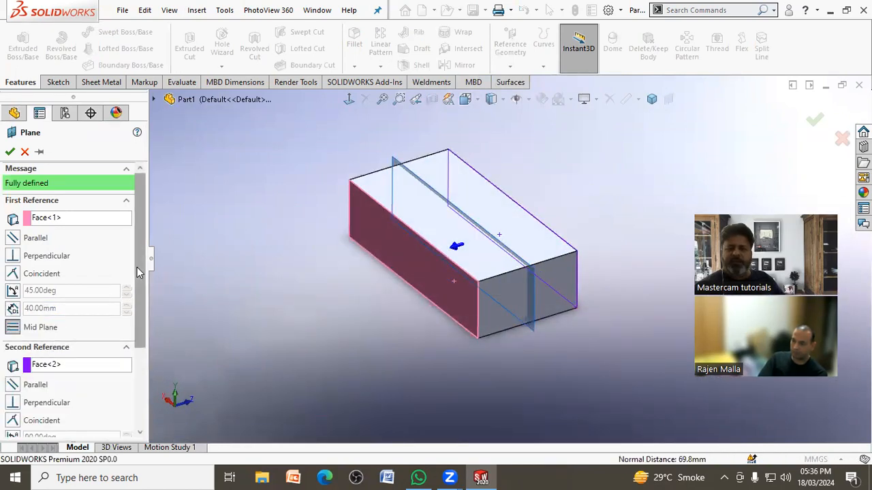
pyautogui.scroll(-3, 137, 274)
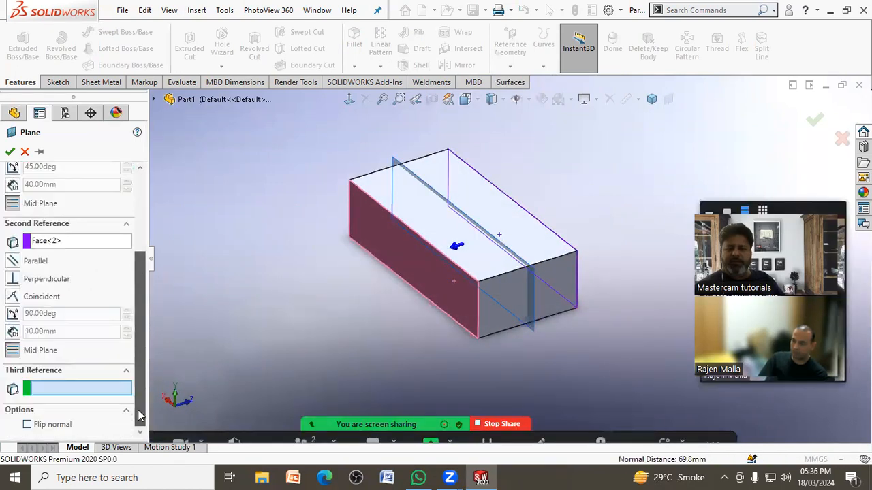
pyautogui.click(45, 428)
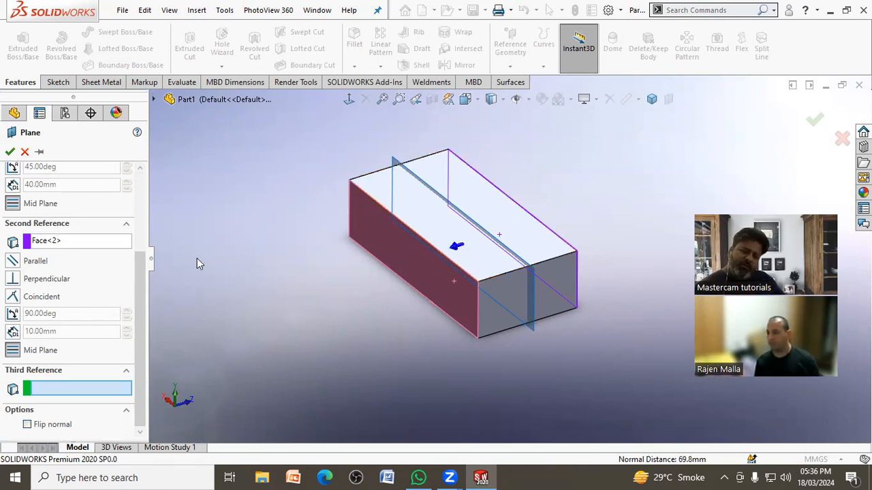
pyautogui.click(24, 151)
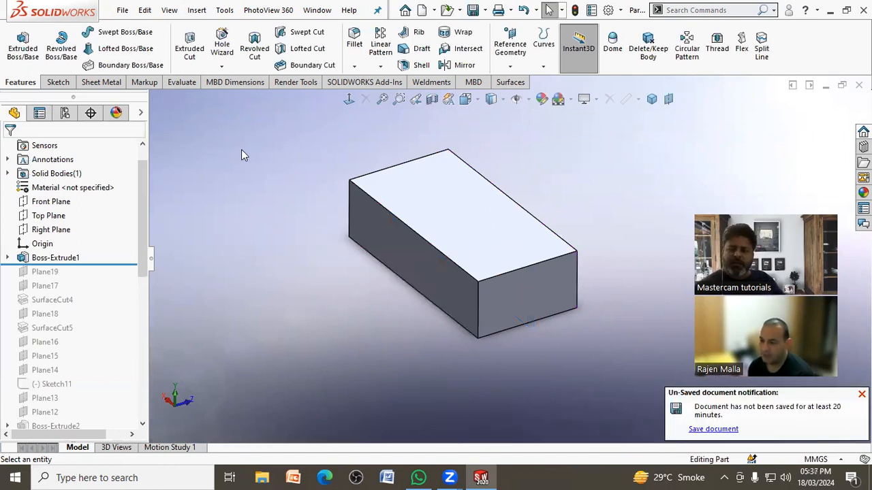
# Step: Sketch a circle about 48 mm in diameter on the block's top face near one short end for a boss extrusion
pyautogui.moveTo(251, 195); pyautogui.dragTo(510, 222, button='middle')
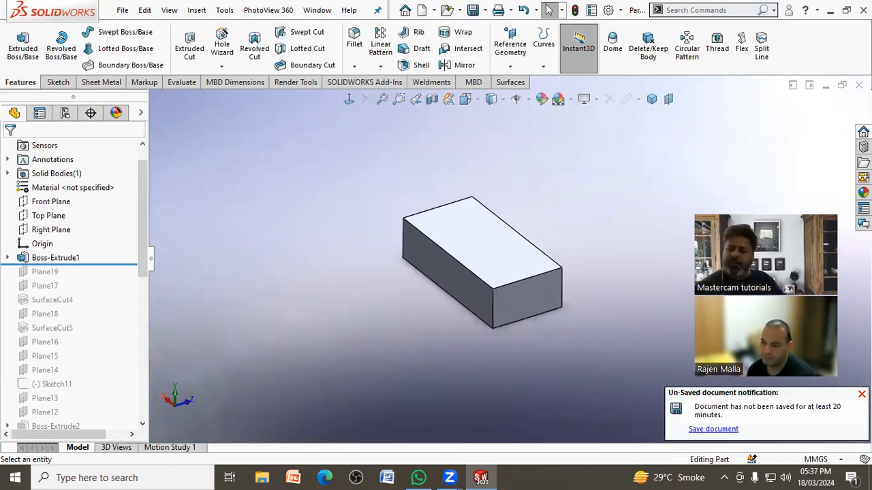
pyautogui.moveTo(325, 226)
pyautogui.mouseDown(button='middle')
pyautogui.moveTo(340, 228)
pyautogui.moveTo(326, 226)
pyautogui.mouseUp(button='middle')
pyautogui.scroll(-2, 566, 224)
pyautogui.moveTo(551, 222); pyautogui.dragTo(544, 224, button='middle')
pyautogui.click(26, 61)
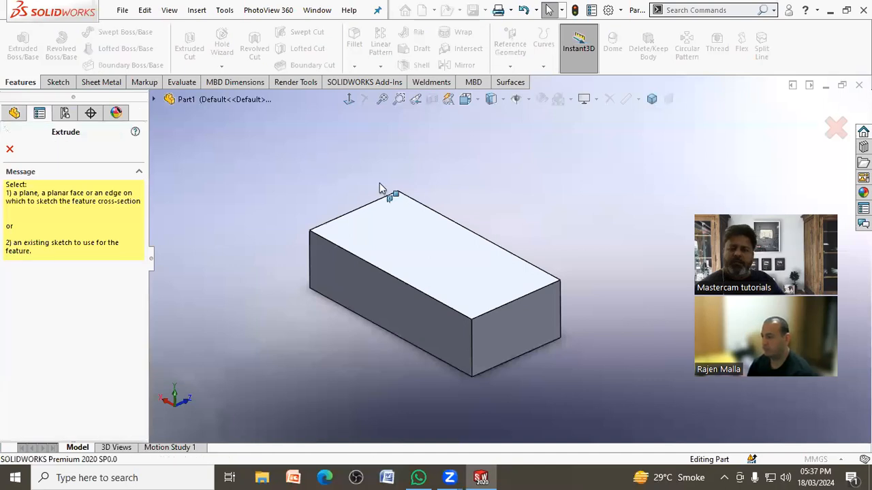
pyautogui.click(402, 235)
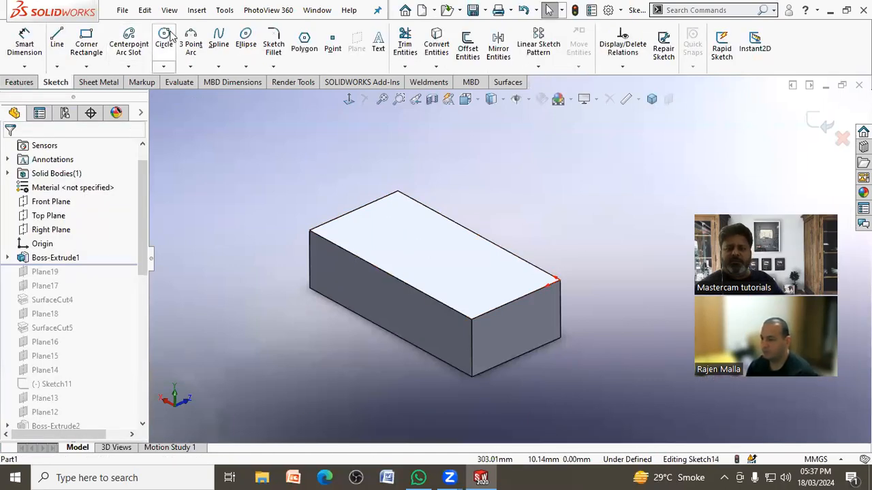
pyautogui.click(163, 44)
pyautogui.click(392, 228)
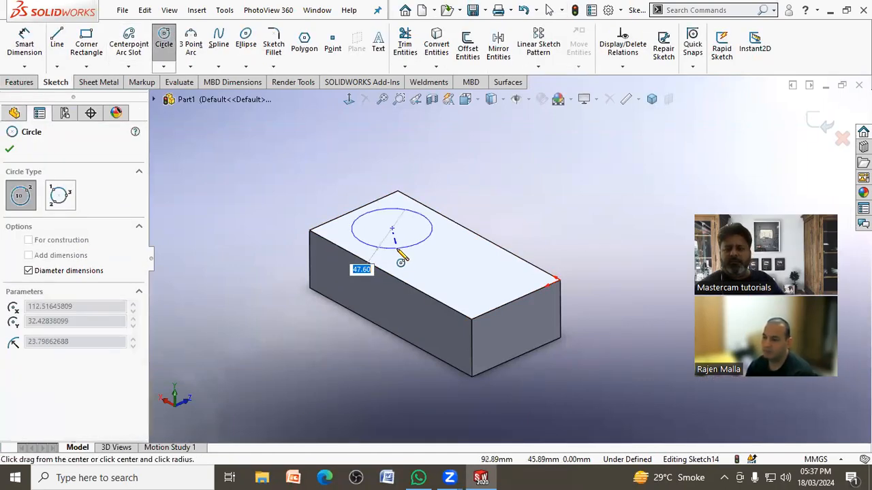
pyautogui.click(400, 248)
pyautogui.rightClick(540, 170)
pyautogui.click(563, 169)
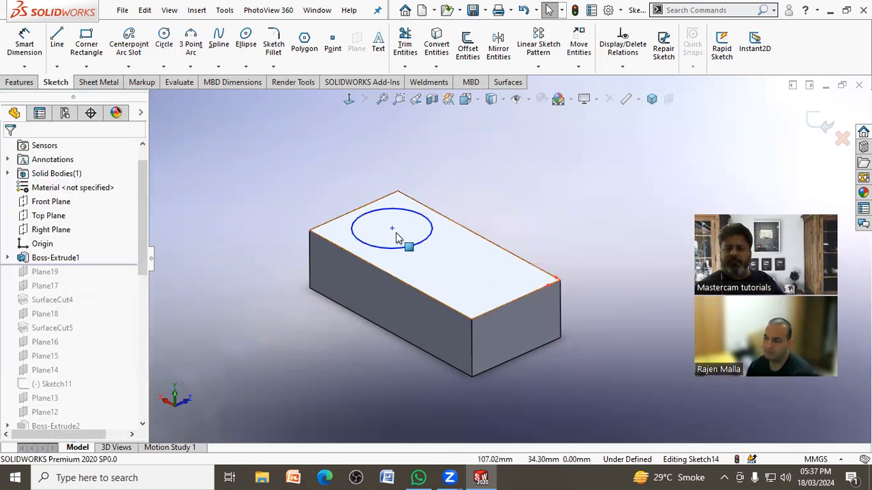
pyautogui.moveTo(393, 232)
pyautogui.mouseDown()
pyautogui.moveTo(402, 245)
pyautogui.moveTo(397, 235)
pyautogui.mouseUp()
# Step: Extrude the circle upward 64 mm as a blind boss merged with the block
pyautogui.click(672, 158)
pyautogui.click(817, 116)
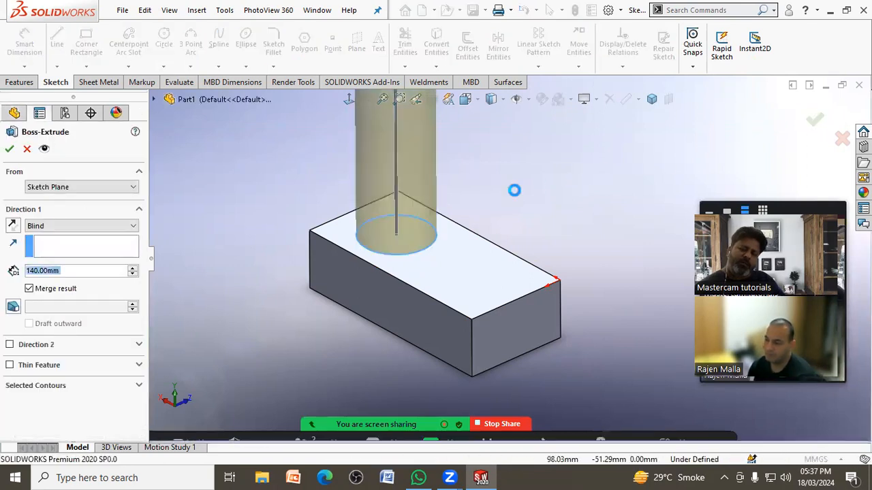
pyautogui.scroll(4, 507, 205)
pyautogui.moveTo(458, 144); pyautogui.dragTo(477, 218)
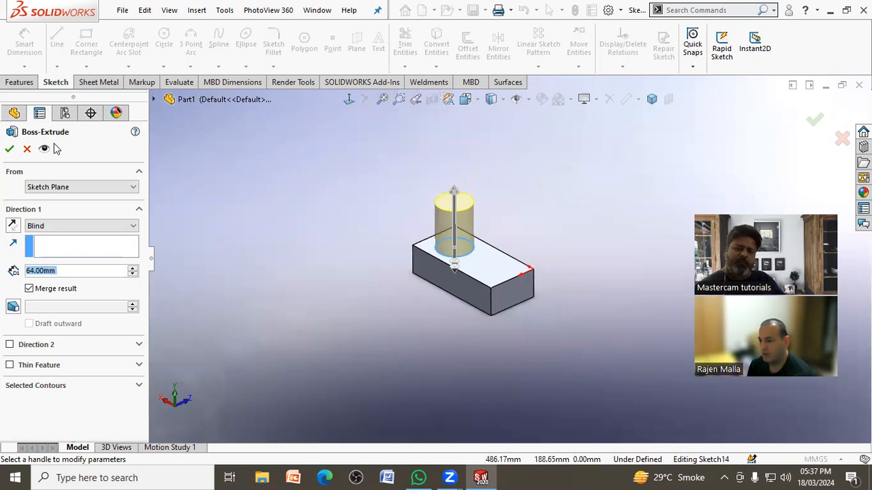
pyautogui.click(11, 150)
pyautogui.scroll(3, 576, 232)
pyautogui.moveTo(509, 227)
pyautogui.mouseDown(button='middle')
pyautogui.moveTo(506, 204)
pyautogui.moveTo(495, 221)
pyautogui.mouseUp(button='middle')
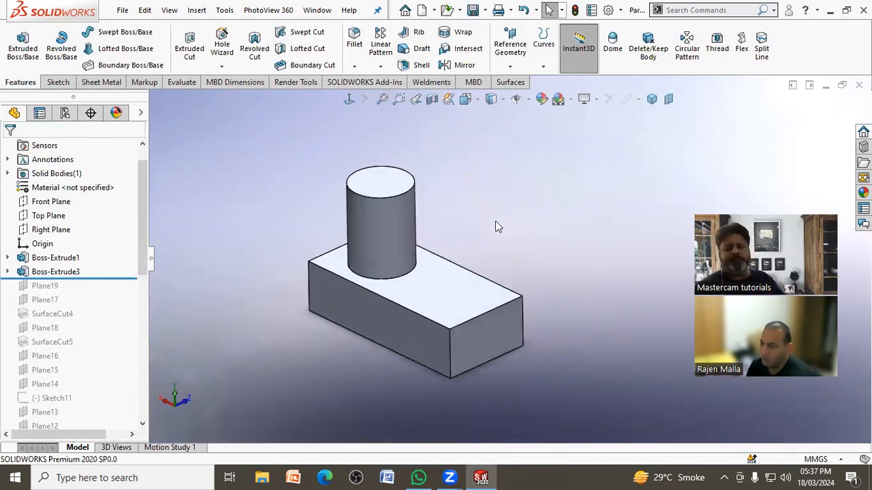
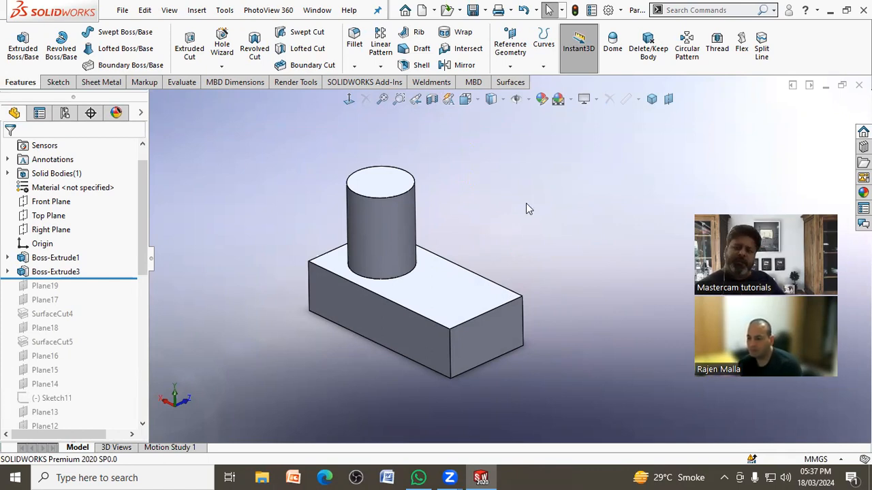
# Step: Create a plane tangent to the cylinder and perpendicular to the block's long side face, trying the parallel option for comparison
pyautogui.click(510, 67)
pyautogui.click(520, 82)
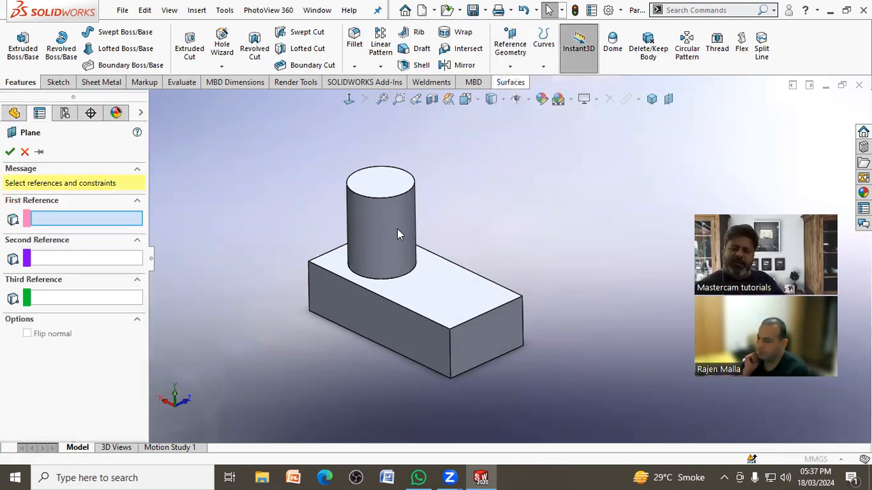
pyautogui.click(367, 228)
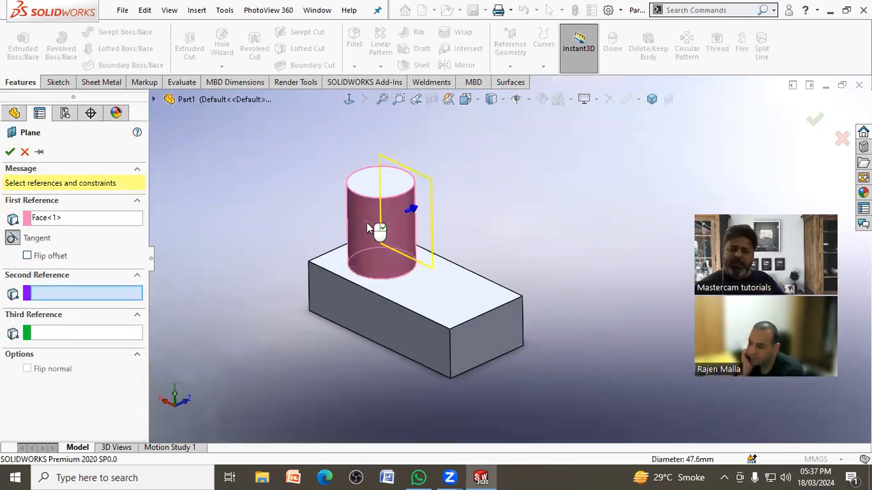
pyautogui.click(363, 314)
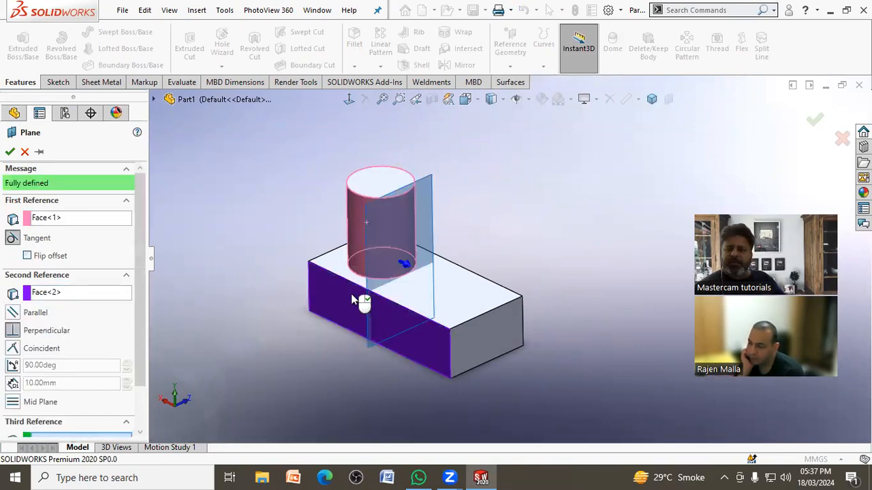
pyautogui.moveTo(316, 273); pyautogui.dragTo(323, 274, button='middle')
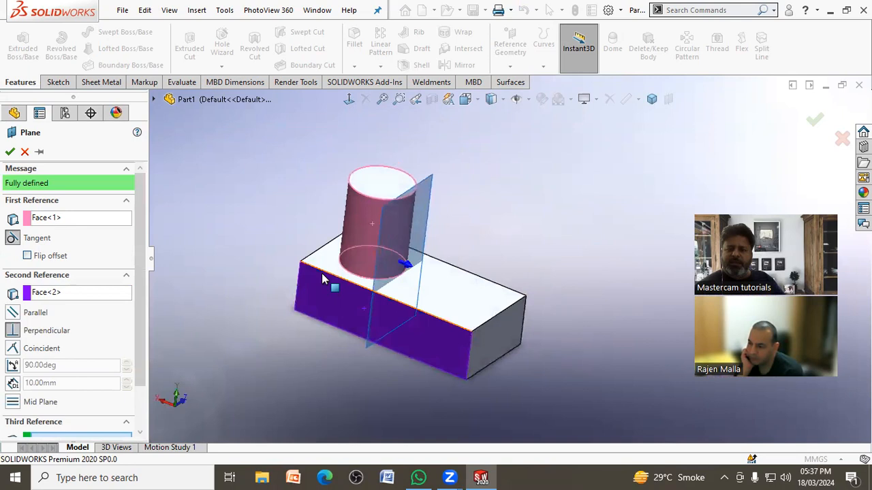
pyautogui.click(14, 317)
pyautogui.click(13, 331)
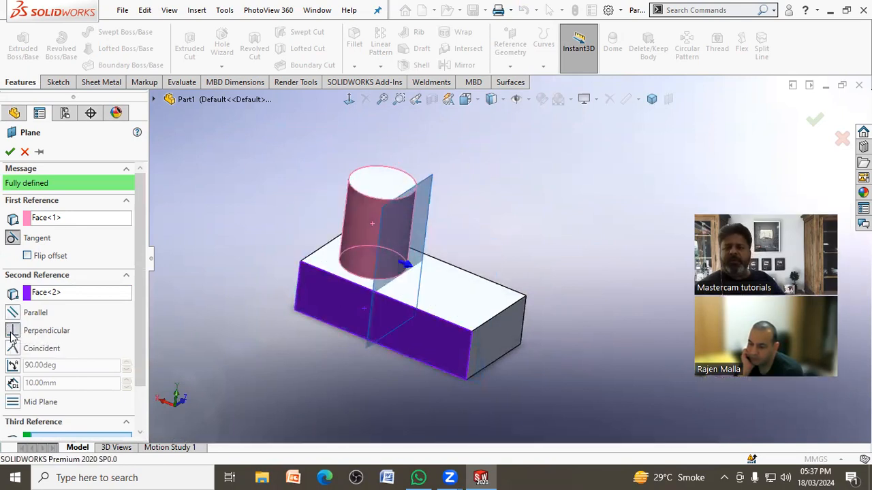
pyautogui.click(12, 315)
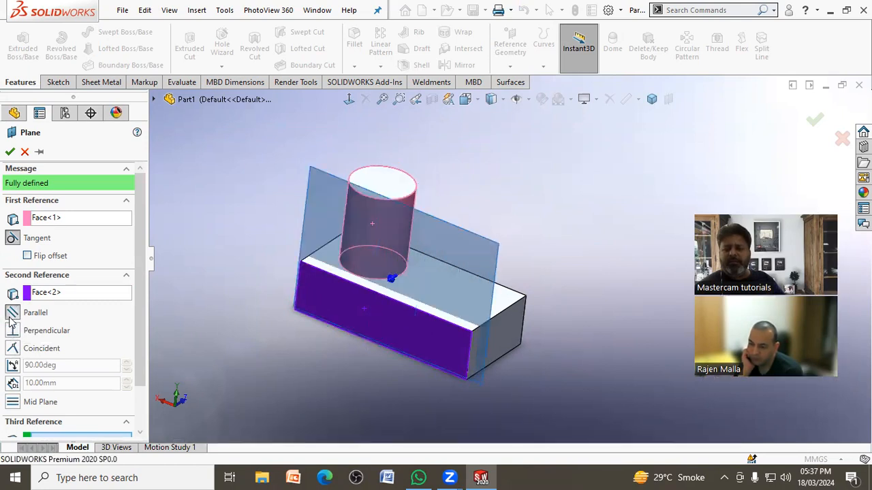
pyautogui.click(12, 331)
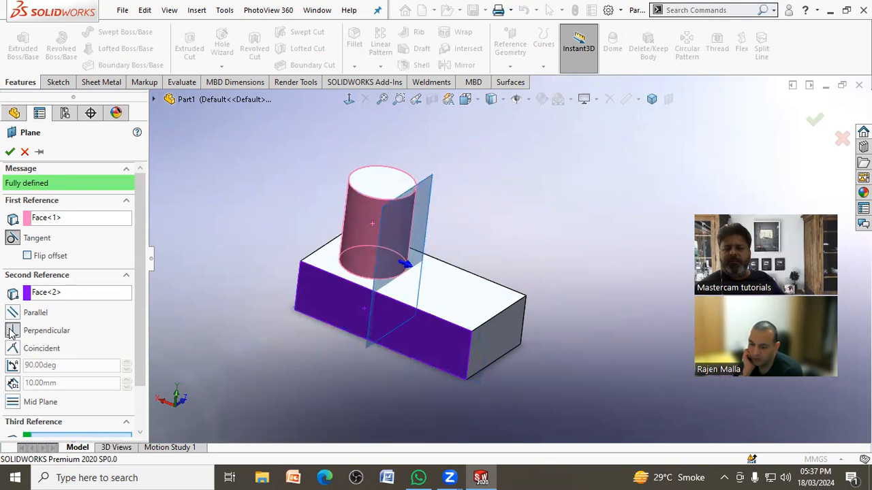
pyautogui.click(10, 151)
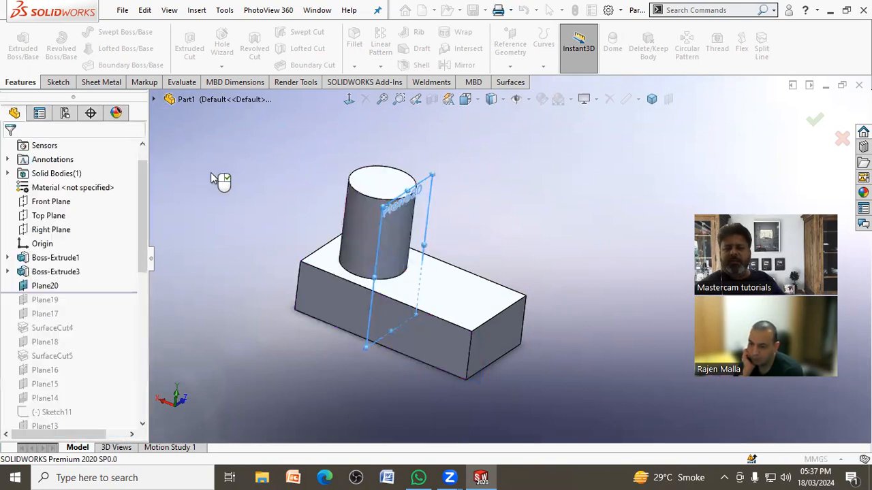
# Step: Sketch an ellipse over the cylinder on the new tangent plane and exit the sketch
pyautogui.moveTo(251, 170); pyautogui.dragTo(464, 174, button='middle')
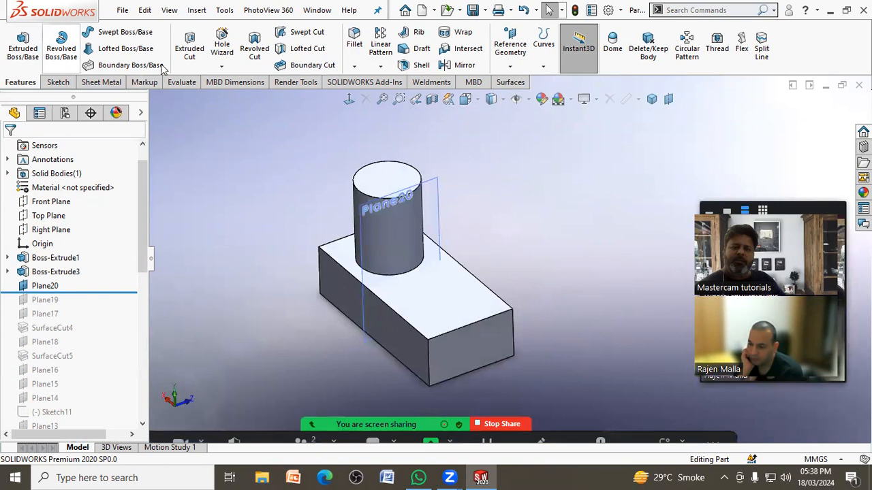
pyautogui.click(58, 83)
pyautogui.click(25, 44)
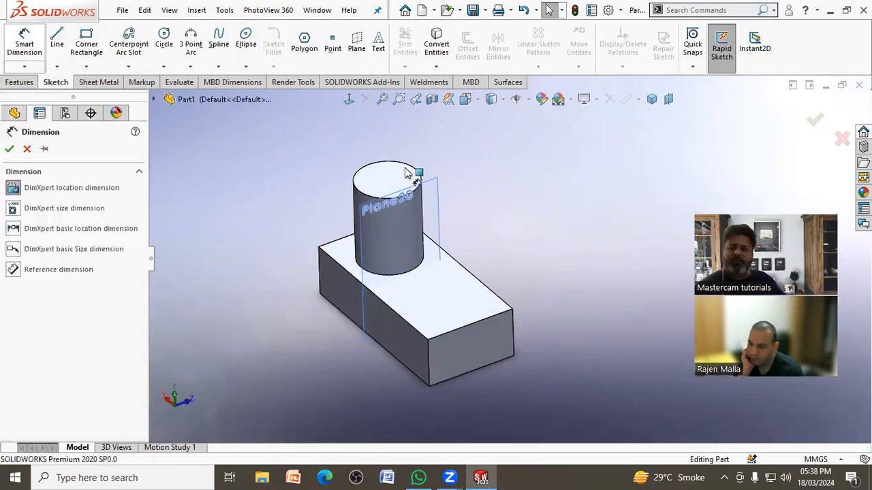
pyautogui.click(27, 149)
pyautogui.click(429, 204)
pyautogui.click(482, 167)
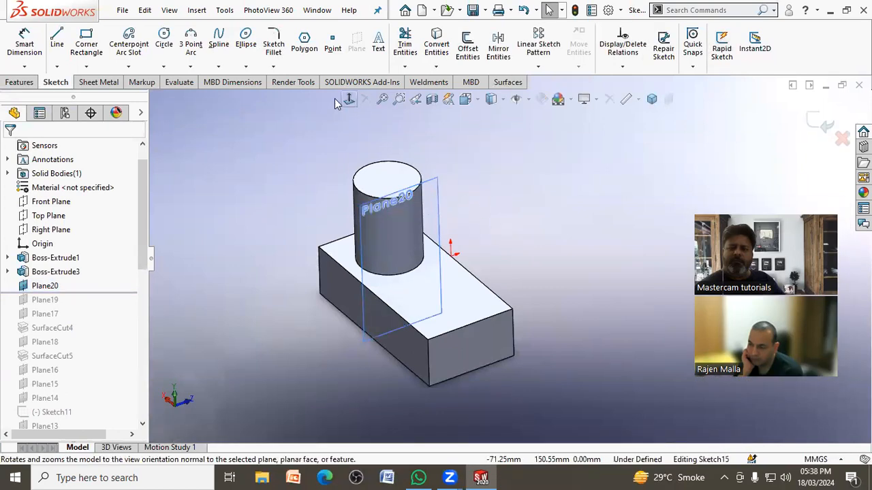
pyautogui.click(348, 99)
pyautogui.click(246, 41)
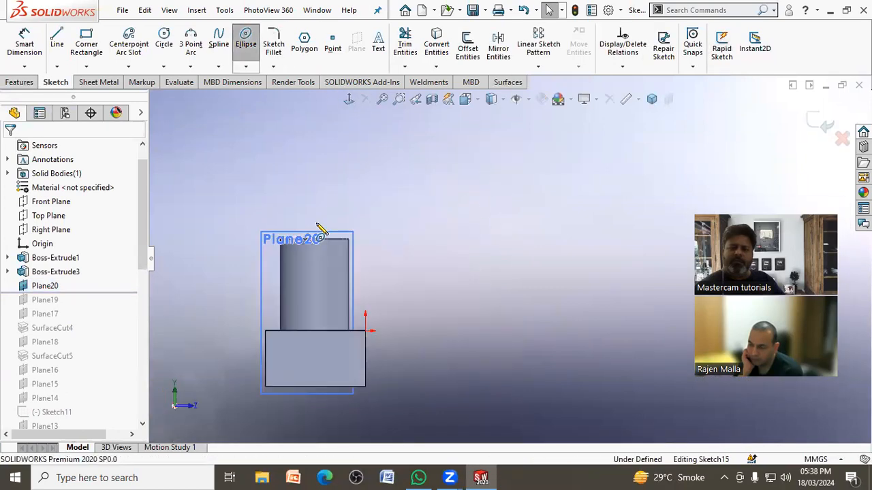
pyautogui.click(313, 283)
pyautogui.click(314, 254)
pyautogui.click(338, 279)
pyautogui.rightClick(340, 278)
pyautogui.click(358, 281)
pyautogui.moveTo(356, 292)
pyautogui.mouseDown(button='middle')
pyautogui.moveTo(441, 302)
pyautogui.moveTo(420, 302)
pyautogui.moveTo(403, 407)
pyautogui.moveTo(398, 402)
pyautogui.mouseUp(button='middle')
pyautogui.click(825, 125)
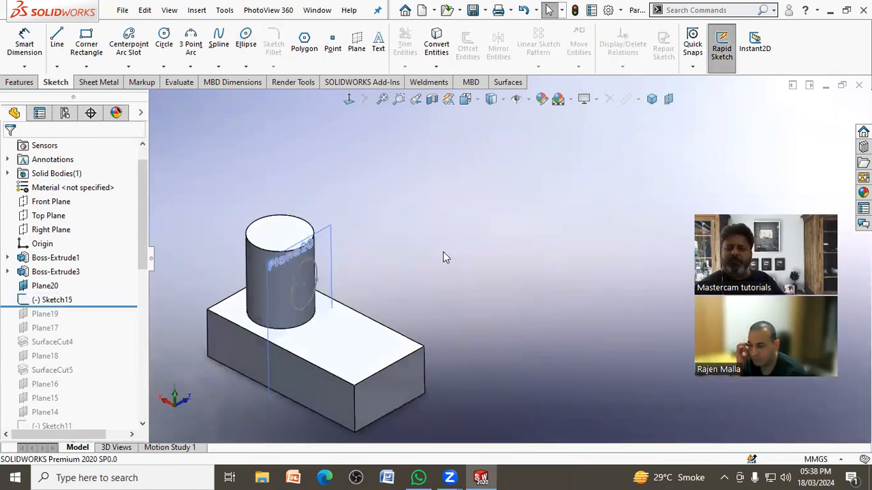
# Step: Wrap the ellipse sketch onto the cylinder's curved face as a 1 mm emboss
pyautogui.scroll(-5, 417, 288)
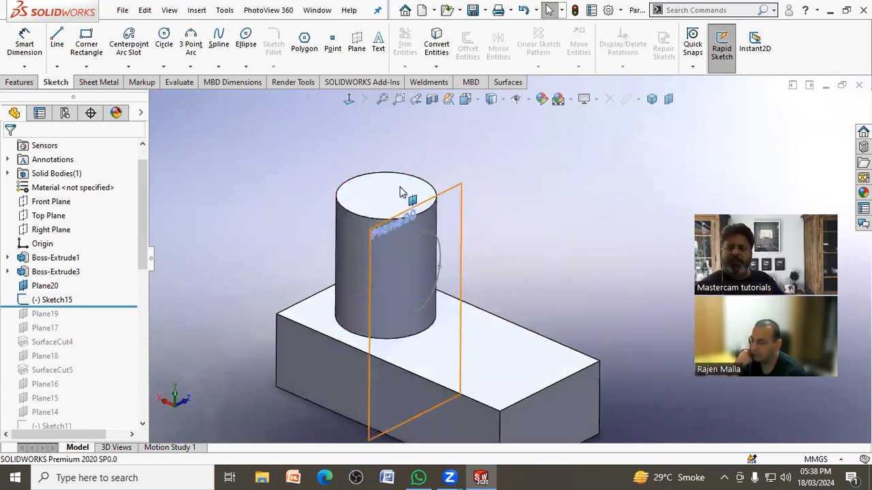
pyautogui.click(26, 84)
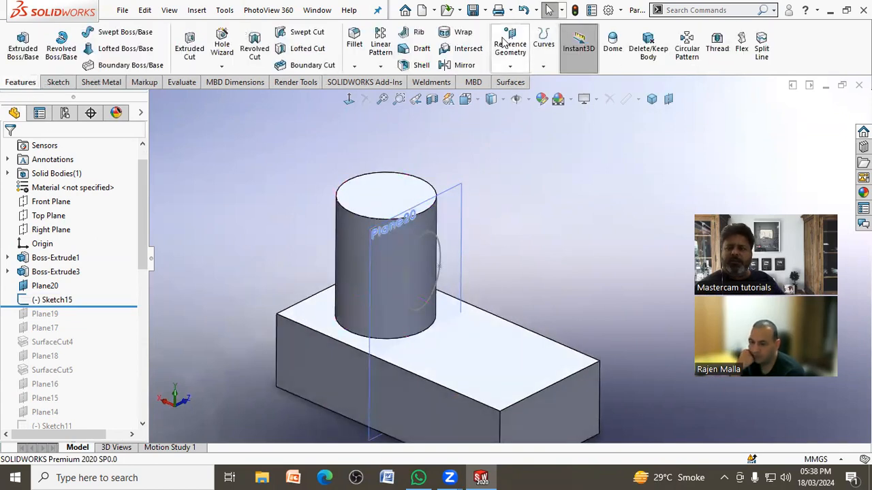
pyautogui.click(463, 34)
pyautogui.click(439, 238)
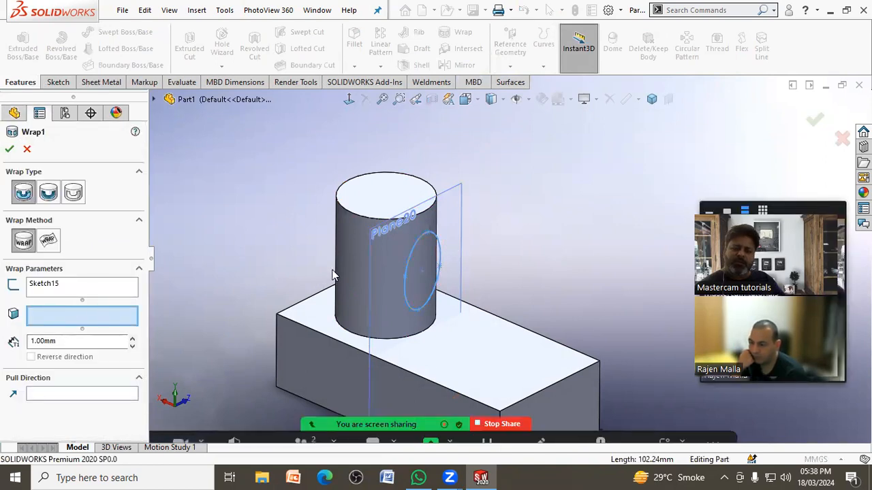
pyautogui.click(362, 265)
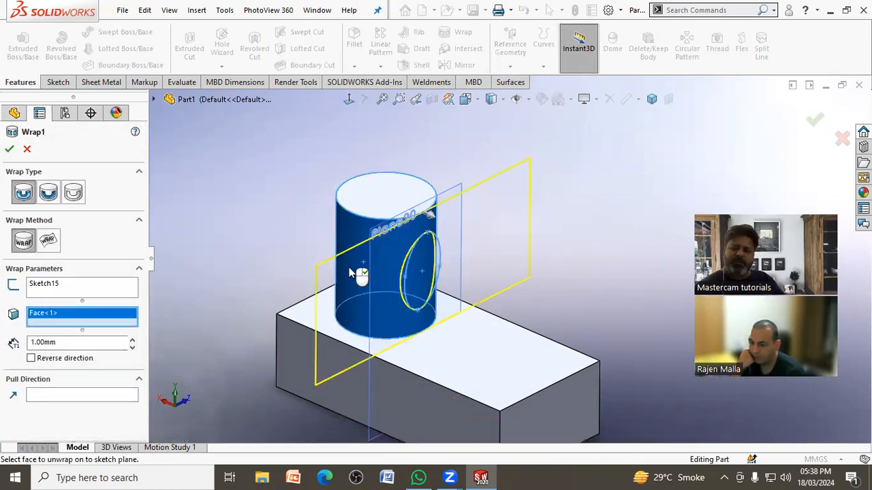
pyautogui.click(9, 149)
# Step: Hide the tangent plane in front of the cylinder
pyautogui.moveTo(261, 199); pyautogui.dragTo(432, 176, button='middle')
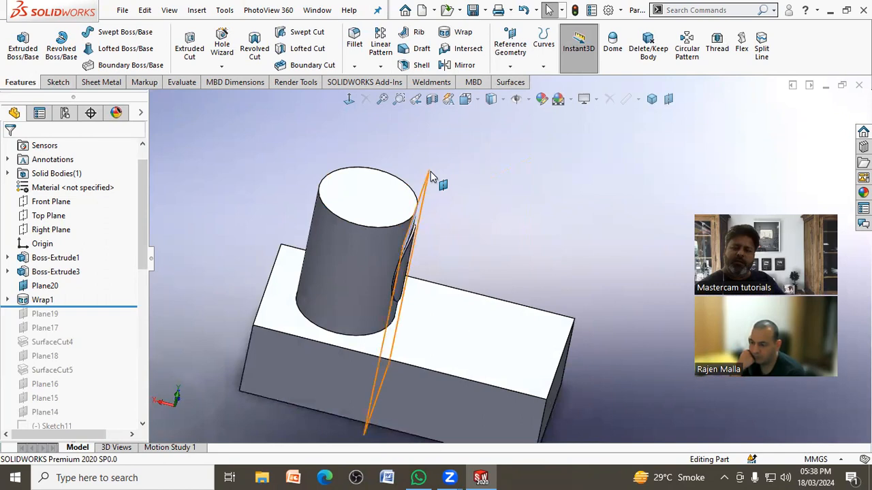
pyautogui.click(431, 177)
pyautogui.click(504, 134)
# Step: Change the wrap feature from emboss to deboss, keeping the 1 mm depth
pyautogui.moveTo(517, 195); pyautogui.dragTo(191, 315, button='middle')
pyautogui.click(43, 300)
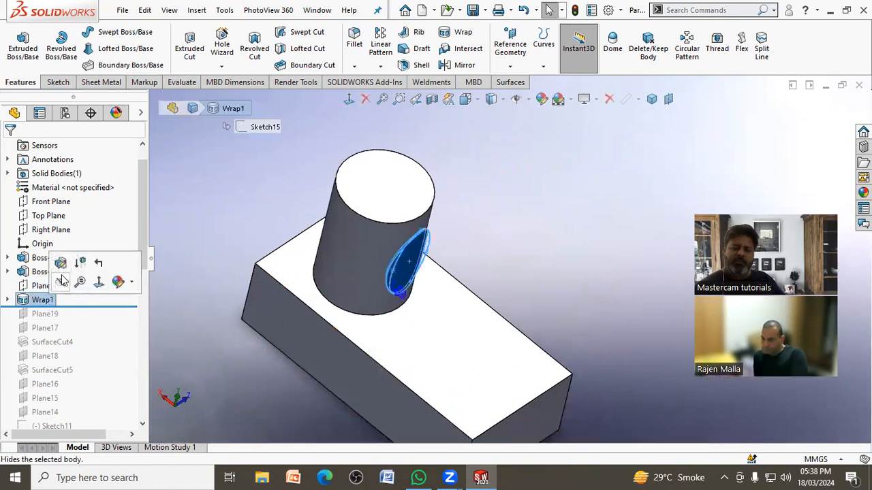
pyautogui.click(61, 263)
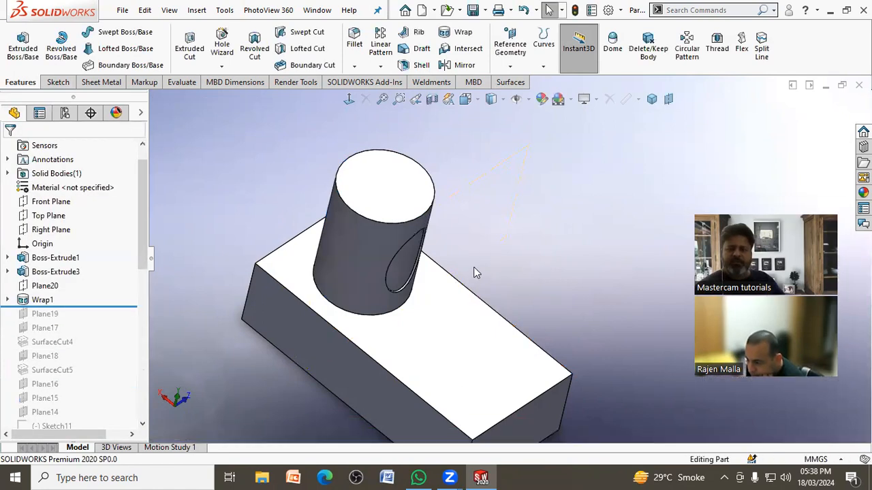
# Step: Change the wrap type to scribe so the ellipse only splits the cylinder's face
pyautogui.moveTo(463, 218); pyautogui.dragTo(417, 241, button='middle')
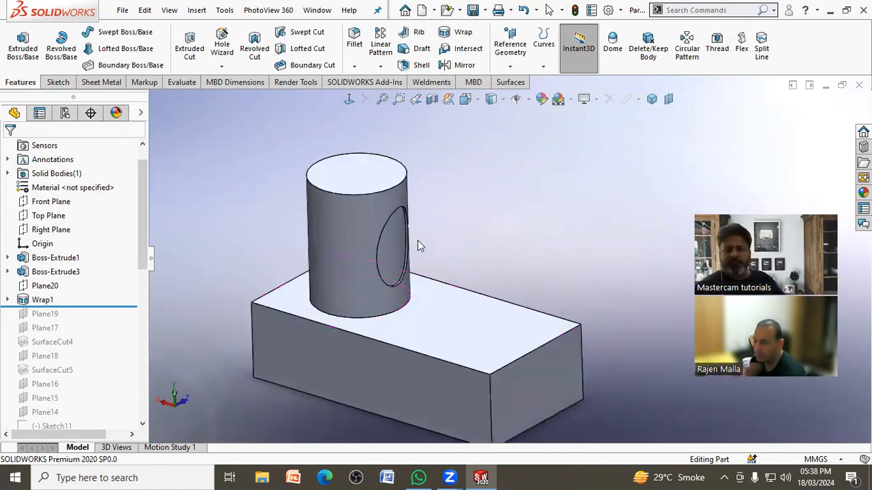
pyautogui.click(61, 300)
pyautogui.click(50, 271)
pyautogui.click(74, 193)
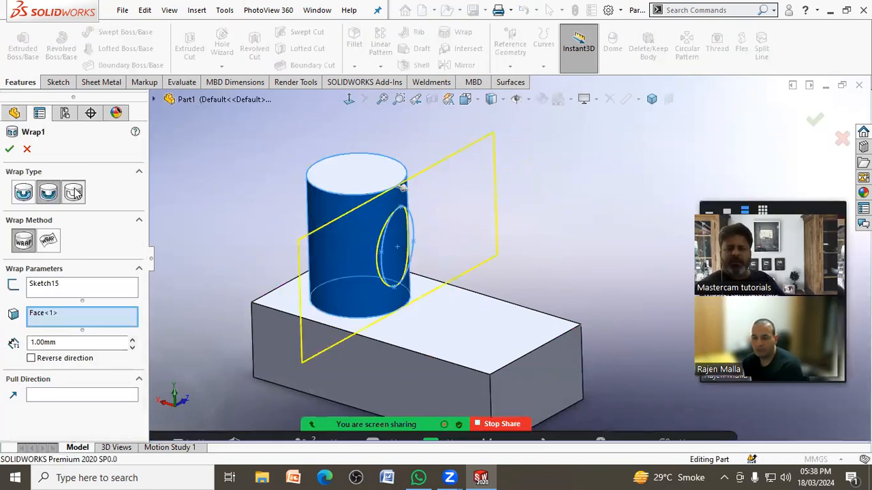
pyautogui.click(9, 149)
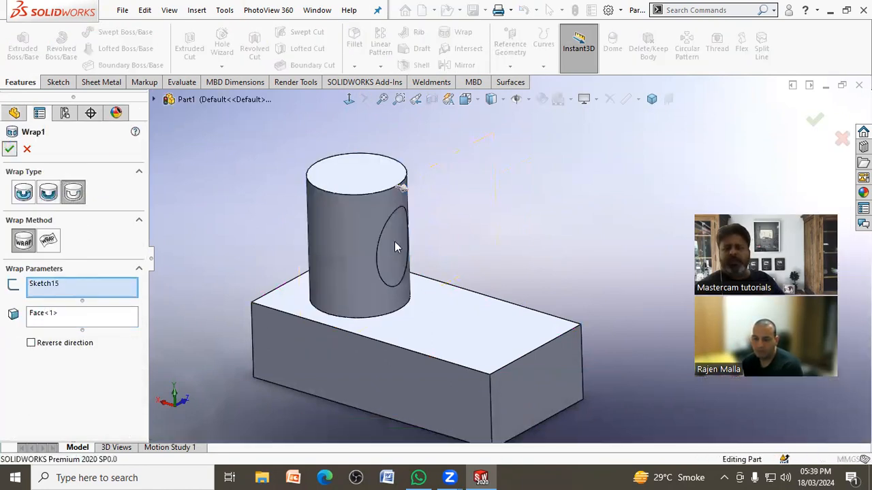
pyautogui.click(349, 264)
pyautogui.click(600, 273)
pyautogui.moveTo(600, 273); pyautogui.dragTo(502, 294, button='middle')
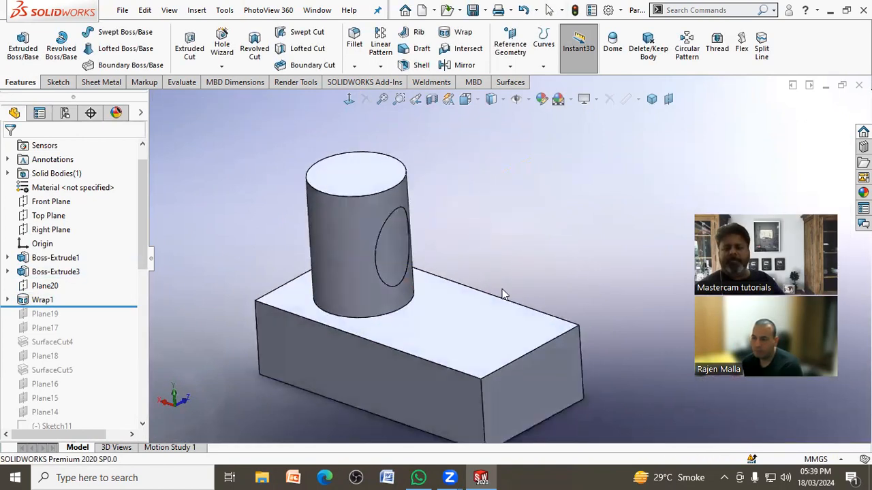
# Step: Roll back to before Plane20 and create a plane tangent to the cylinder at 118 degrees to the block's long side face
pyautogui.moveTo(97, 304); pyautogui.dragTo(108, 276)
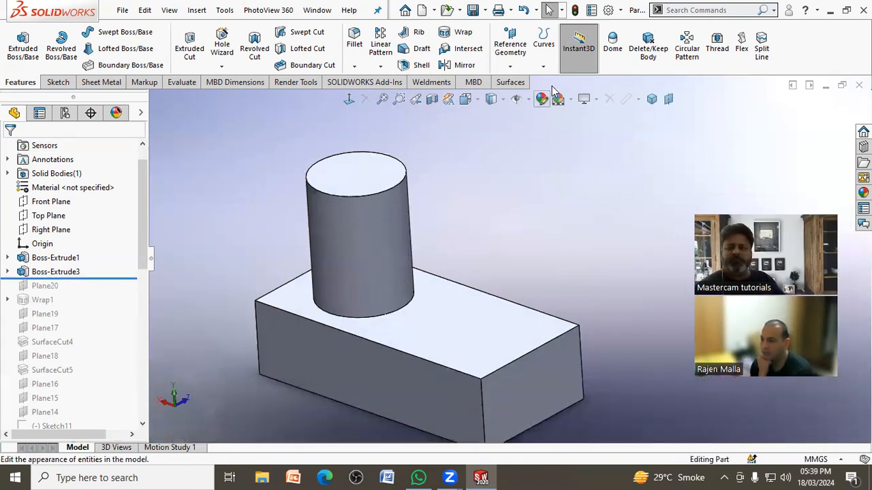
pyautogui.click(543, 60)
pyautogui.click(510, 51)
pyautogui.click(521, 82)
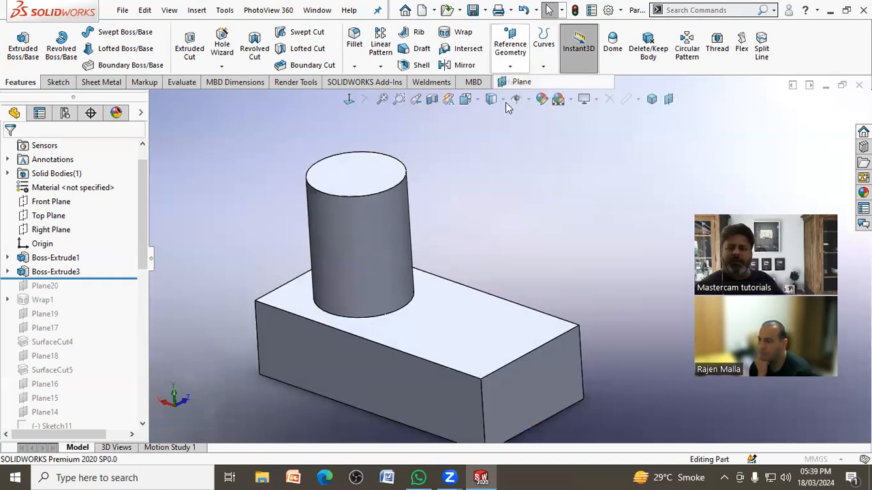
pyautogui.click(382, 224)
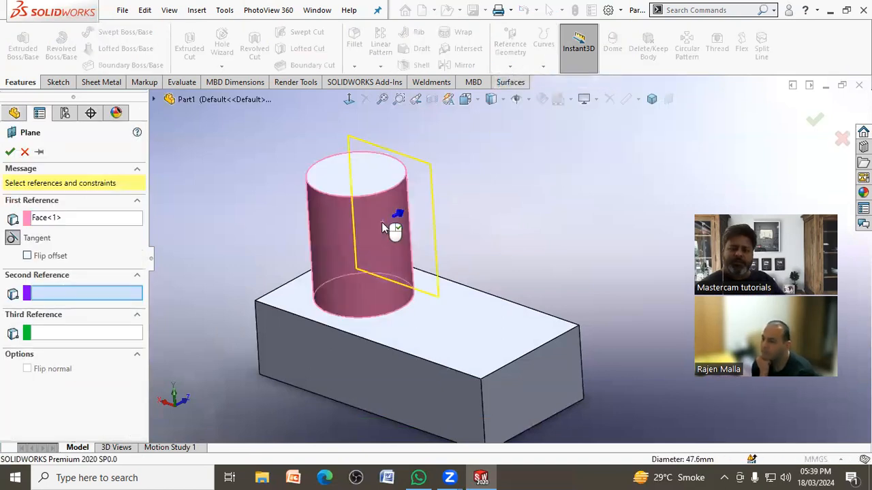
pyautogui.click(355, 352)
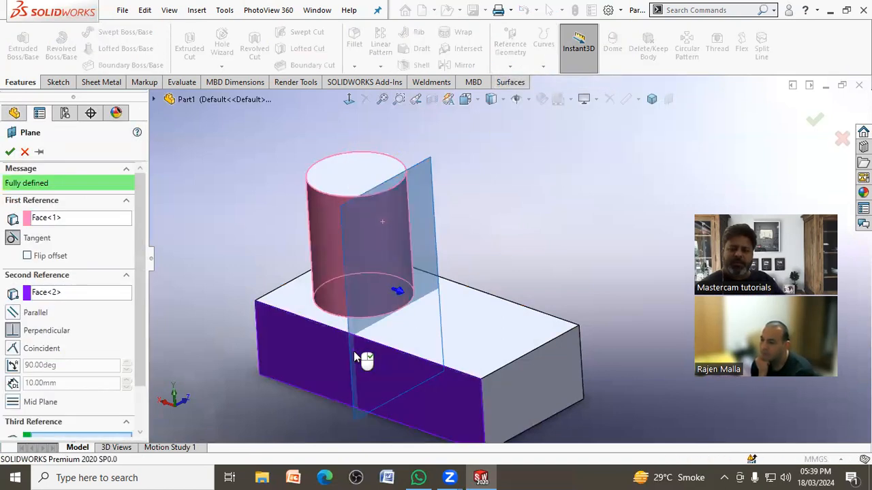
pyautogui.click(12, 366)
pyautogui.moveTo(127, 363); pyautogui.dragTo(127, 363)
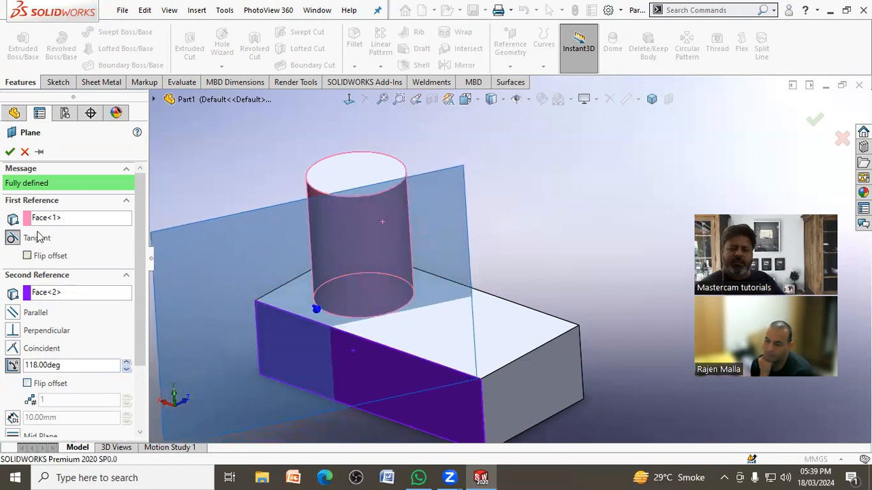
pyautogui.click(10, 153)
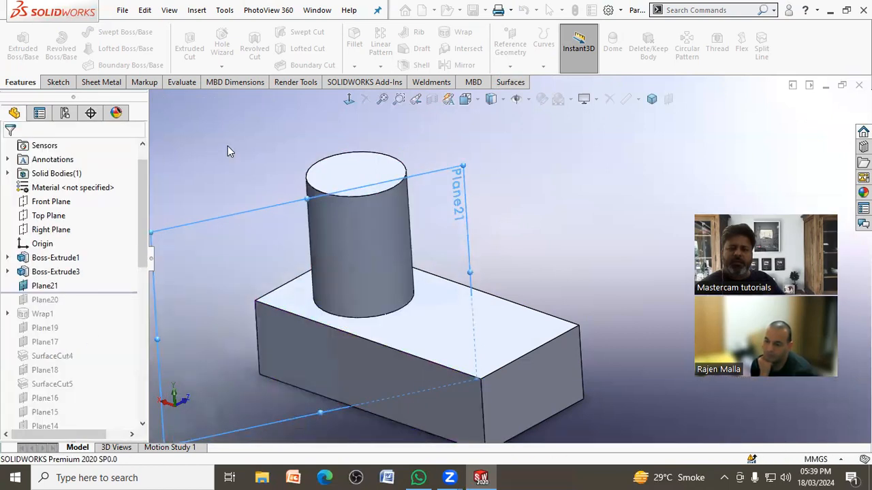
pyautogui.click(228, 146)
# Step: Sketch a circle over the cylinder on the 118-degree tangent plane and finish the sketch
pyautogui.scroll(2, 228, 147)
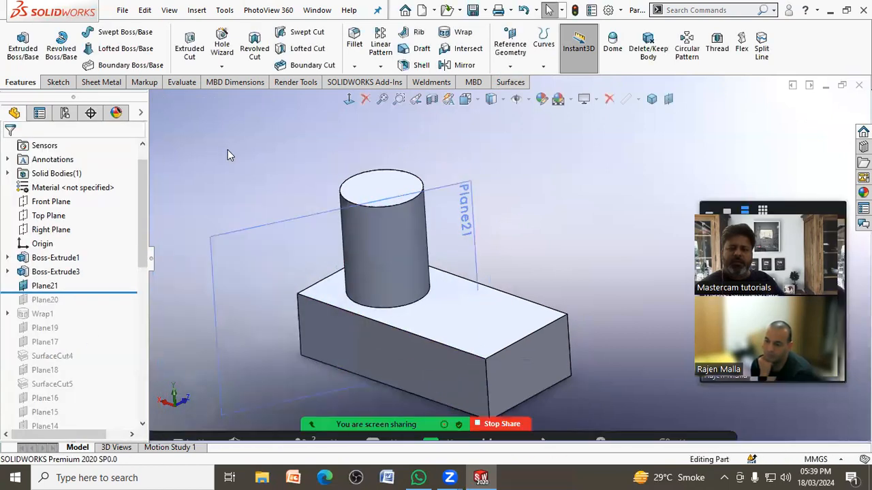
pyautogui.click(470, 199)
pyautogui.click(499, 167)
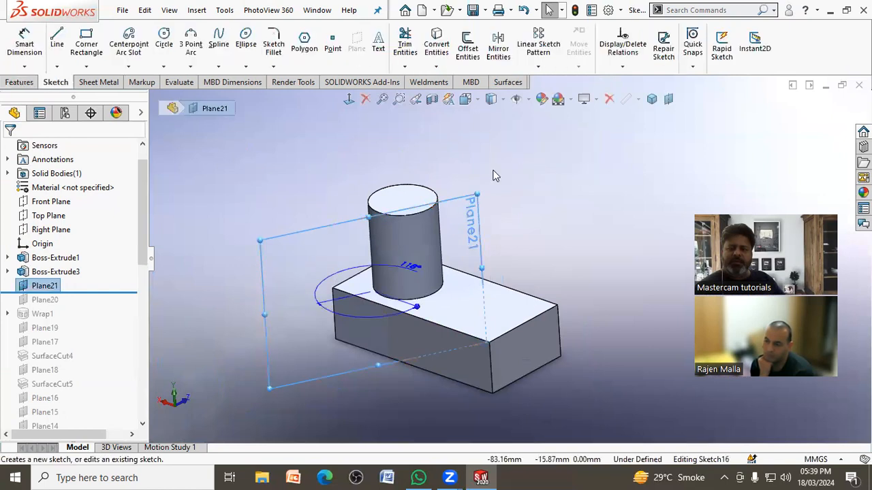
pyautogui.click(348, 98)
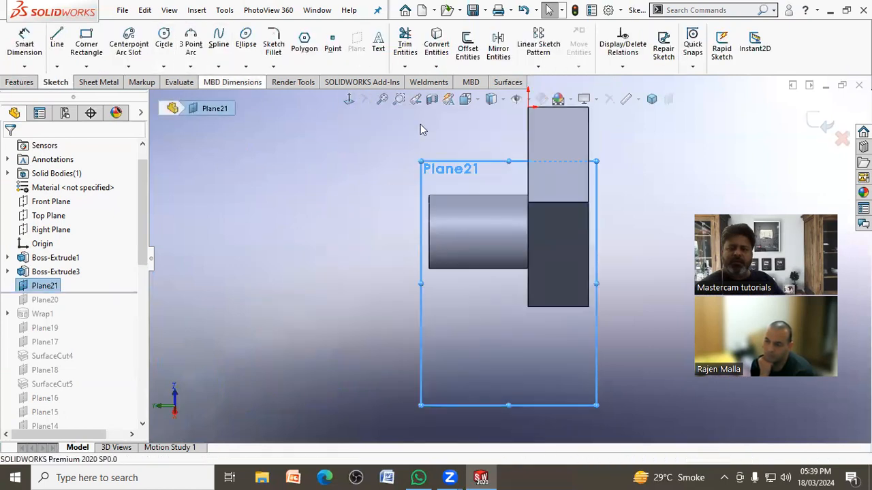
pyautogui.click(349, 100)
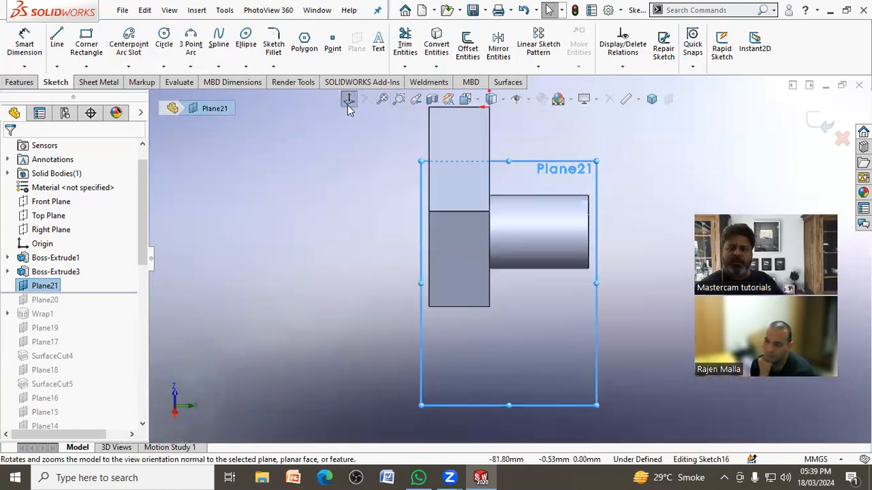
pyautogui.click(164, 42)
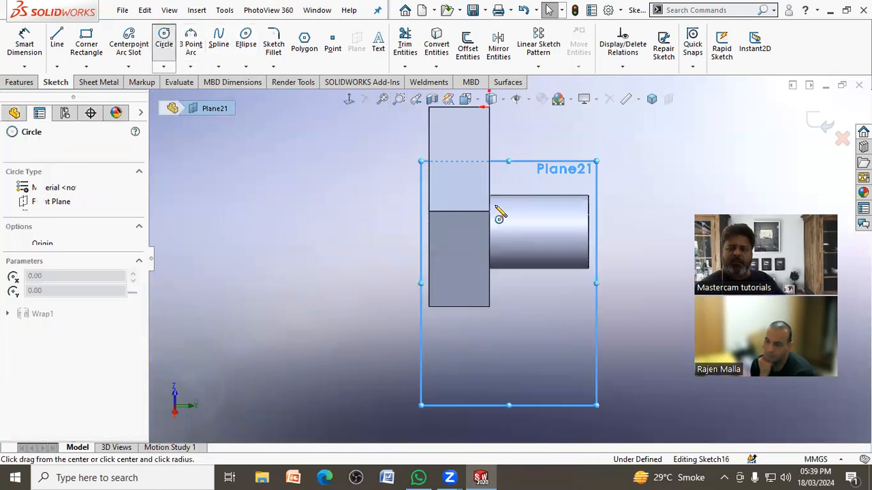
pyautogui.click(529, 232)
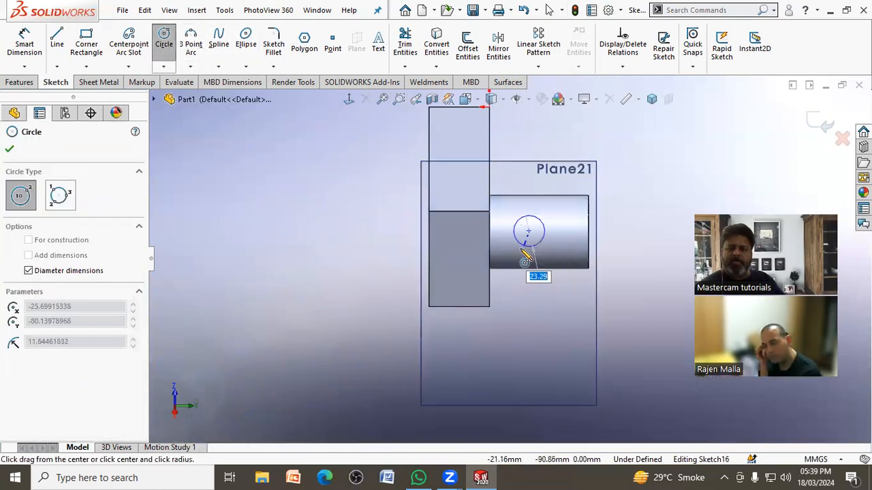
pyautogui.click(526, 256)
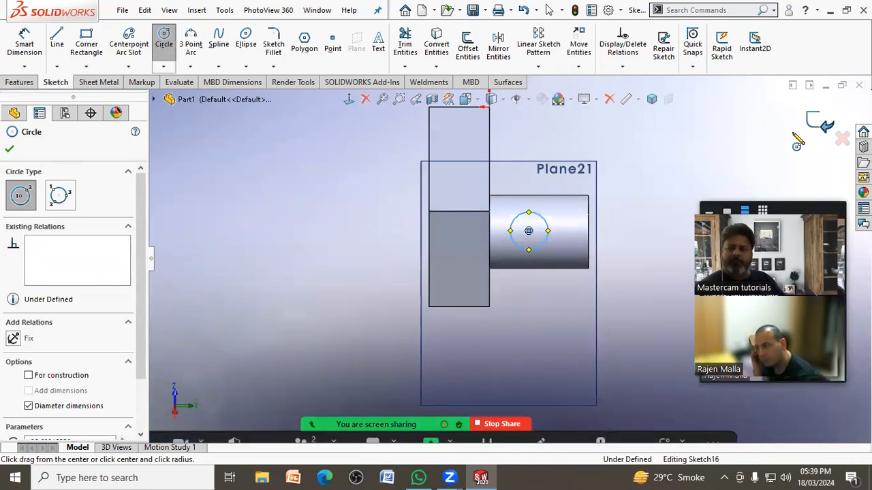
pyautogui.click(820, 123)
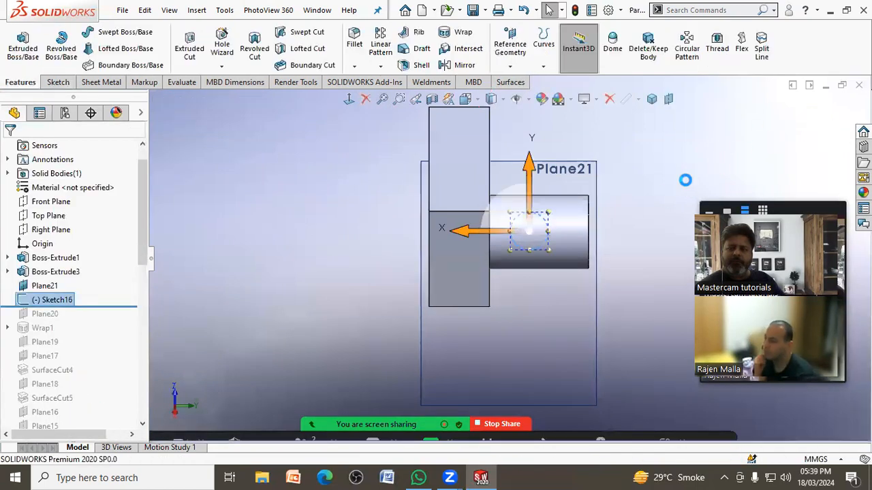
# Step: Swing the tangent plane freely around the cylinder by changing its angle in the model view
pyautogui.moveTo(635, 218); pyautogui.dragTo(488, 284, button='middle')
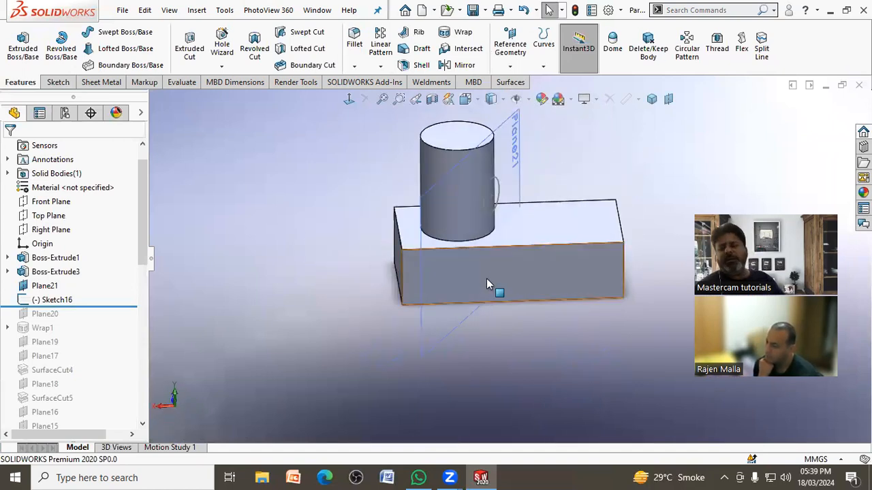
pyautogui.click(463, 332)
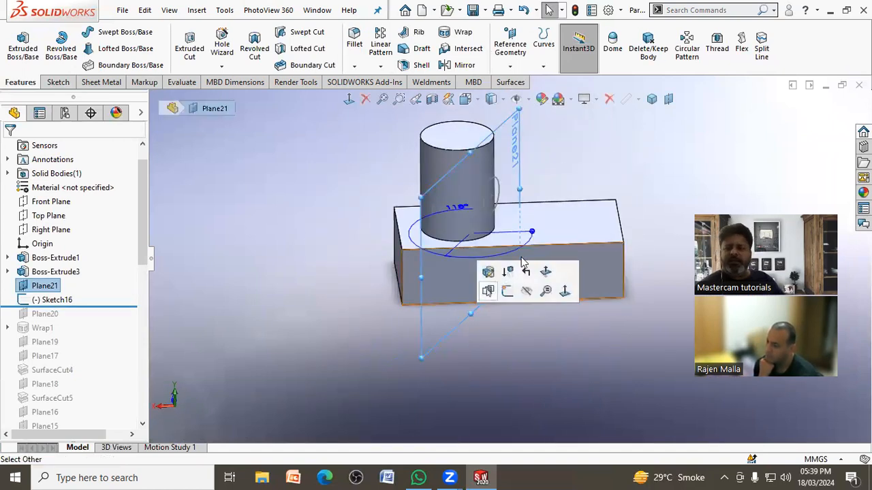
pyautogui.moveTo(534, 235); pyautogui.dragTo(540, 344)
pyautogui.click(557, 346)
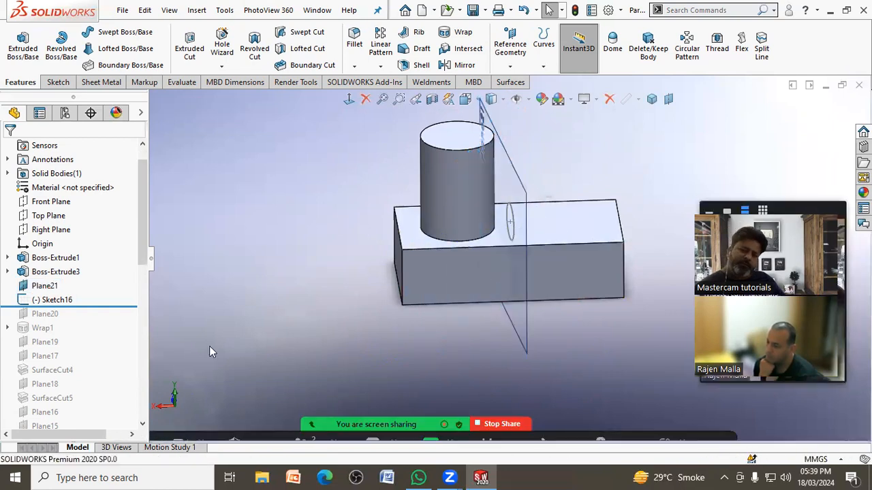
# Step: Roll the model back to just after Boss-Extrude3, before the tangent plane and its circle sketch
pyautogui.moveTo(116, 304)
pyautogui.mouseDown()
pyautogui.moveTo(121, 278)
pyautogui.moveTo(120, 306)
pyautogui.moveTo(122, 291)
pyautogui.mouseUp()
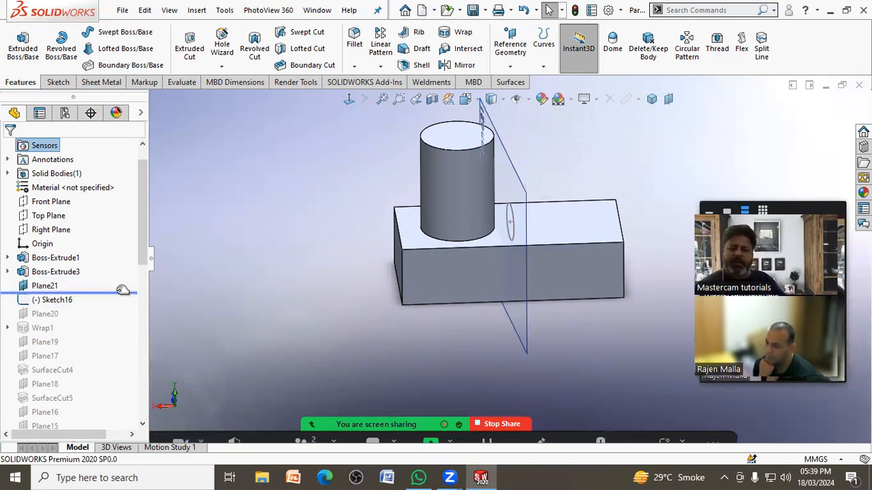
pyautogui.moveTo(367, 309)
pyautogui.mouseDown(button='middle')
pyautogui.moveTo(314, 304)
pyautogui.moveTo(366, 304)
pyautogui.moveTo(357, 305)
pyautogui.mouseUp(button='middle')
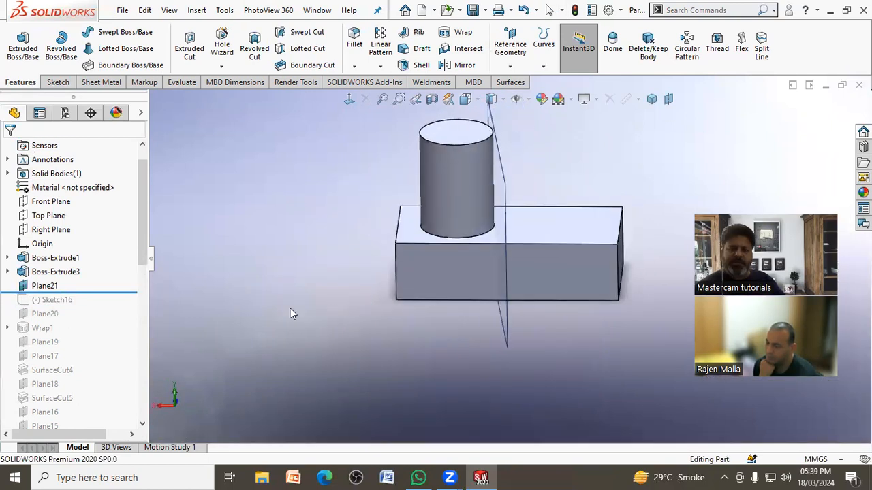
pyautogui.moveTo(116, 300); pyautogui.dragTo(121, 279)
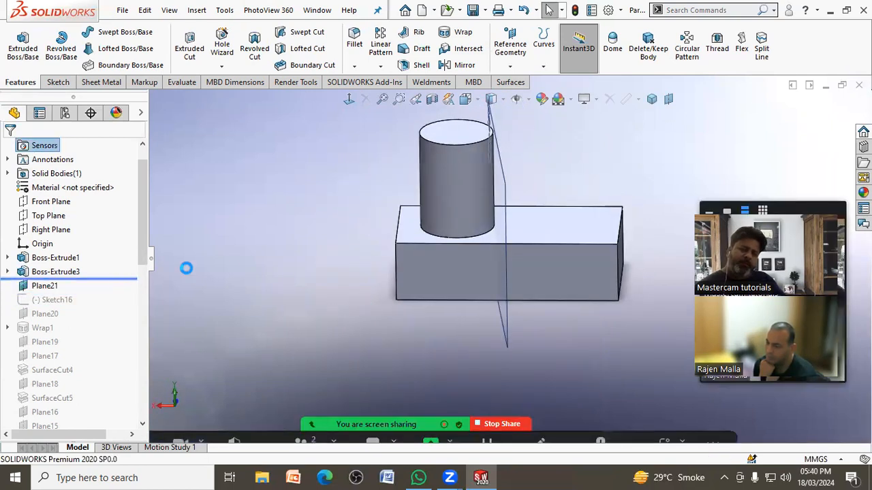
# Step: Turn on the display of temporary axes with the model in isometric view
pyautogui.moveTo(370, 249); pyautogui.dragTo(486, 181, button='middle')
pyautogui.hotkey('ctrl', '7')
pyautogui.click(528, 100)
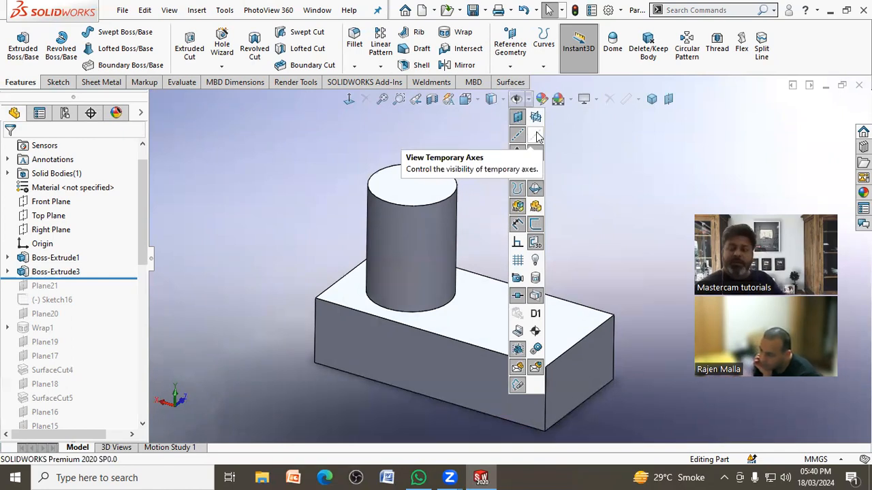
pyautogui.click(537, 136)
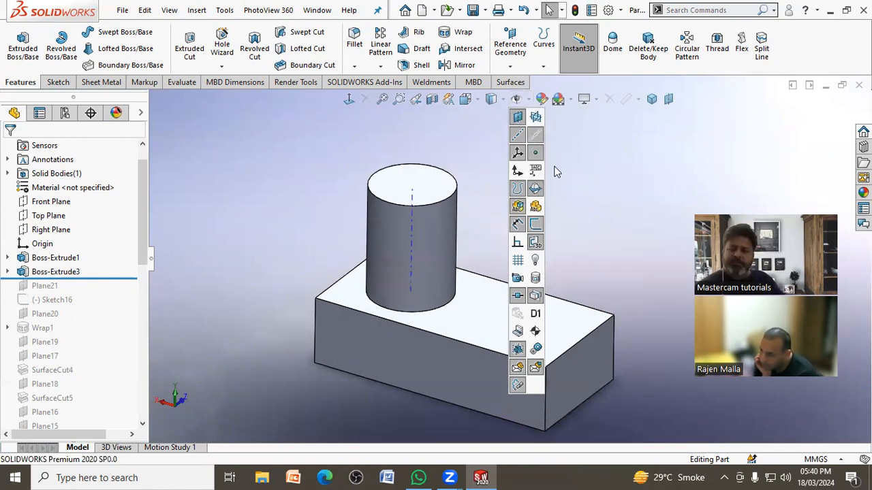
pyautogui.moveTo(593, 181); pyautogui.dragTo(557, 177, button='middle')
pyautogui.click(509, 66)
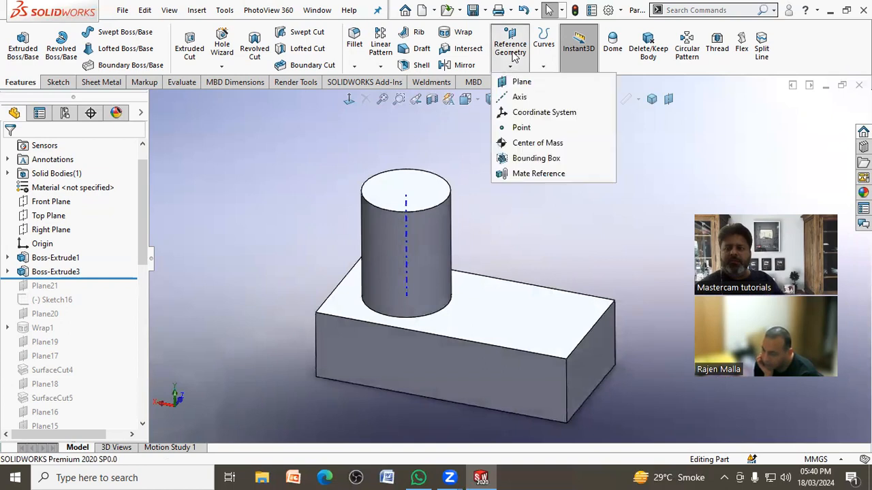
pyautogui.click(518, 83)
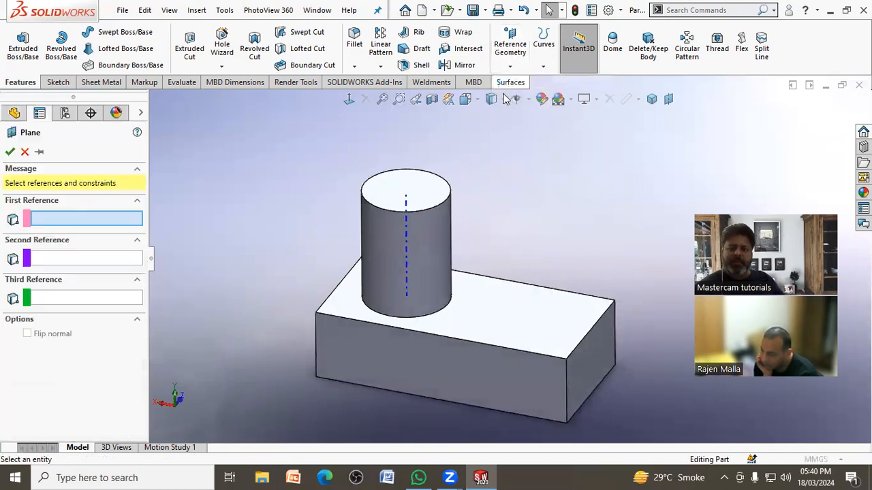
pyautogui.click(408, 231)
pyautogui.click(439, 233)
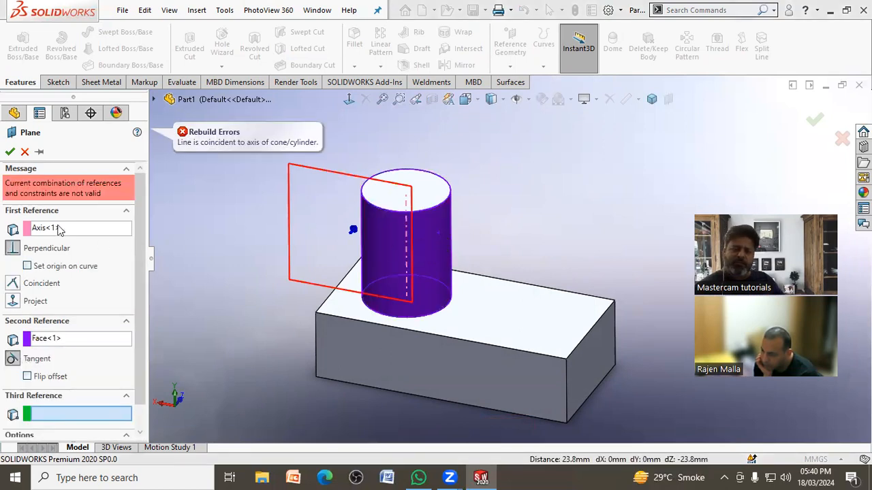
pyautogui.click(54, 229)
pyautogui.click(26, 152)
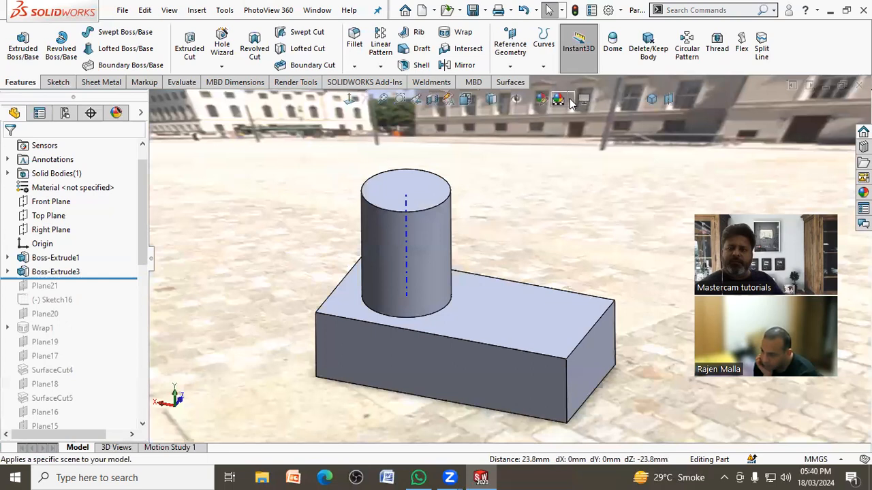
# Step: Apply a plain white background scene to the model
pyautogui.click(571, 99)
pyautogui.click(580, 127)
# Step: Create a reference plane through the cylinder's temporary axis at 60 degrees to the block's long side face
pyautogui.click(512, 49)
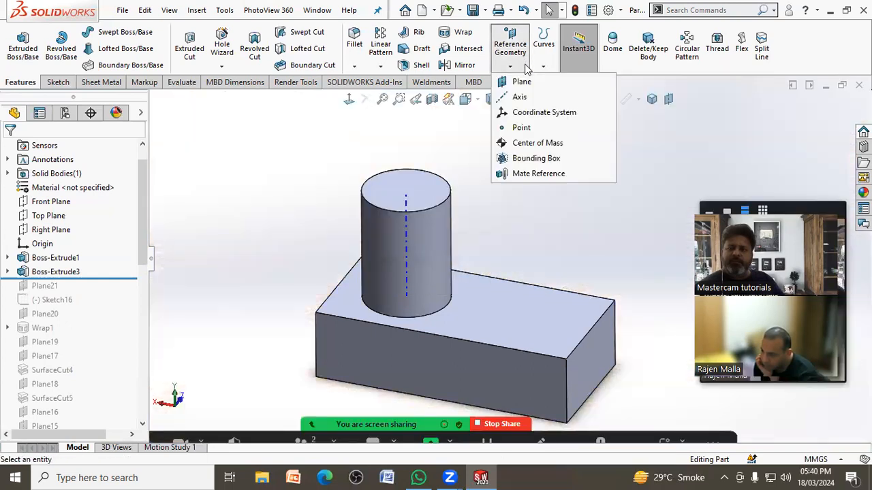
pyautogui.click(518, 81)
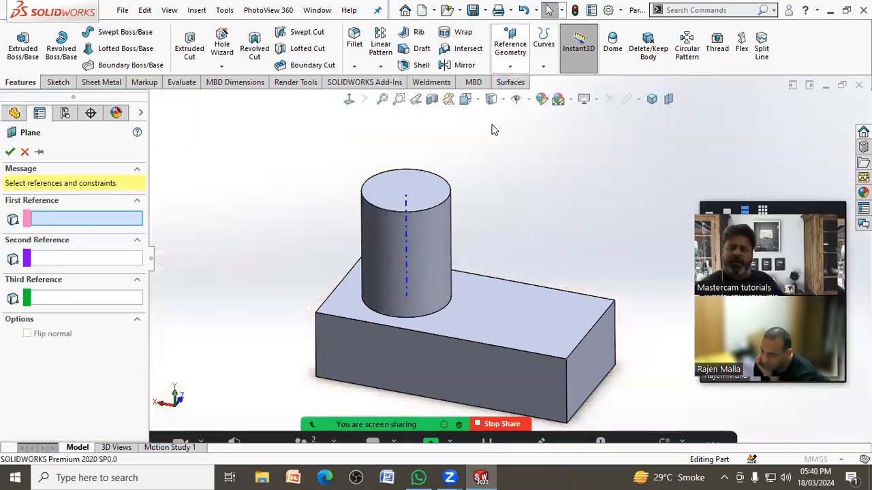
pyautogui.click(407, 242)
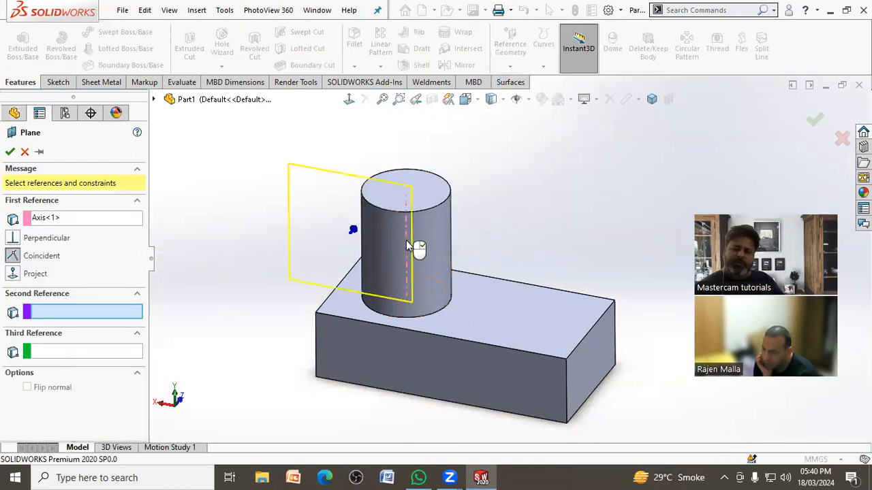
pyautogui.click(390, 367)
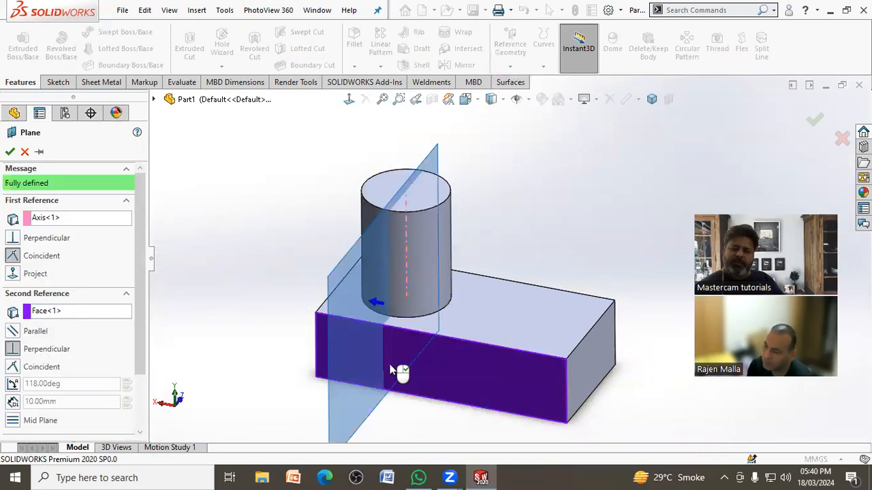
pyautogui.moveTo(540, 236); pyautogui.dragTo(530, 278, button='middle')
pyautogui.moveTo(542, 286); pyautogui.dragTo(419, 282, button='middle')
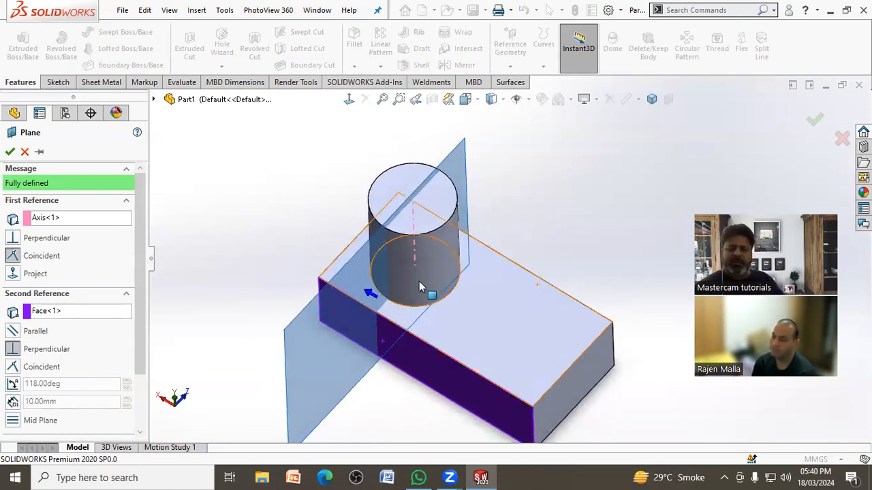
pyautogui.click(13, 385)
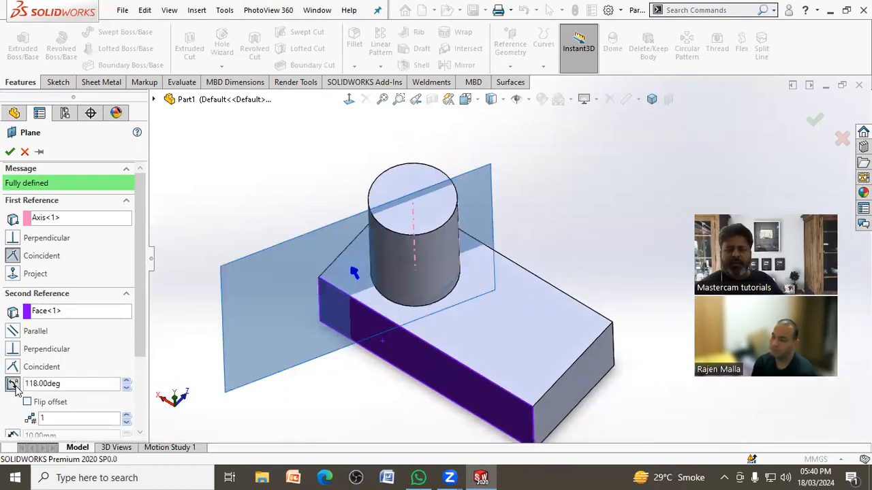
pyautogui.click(81, 385)
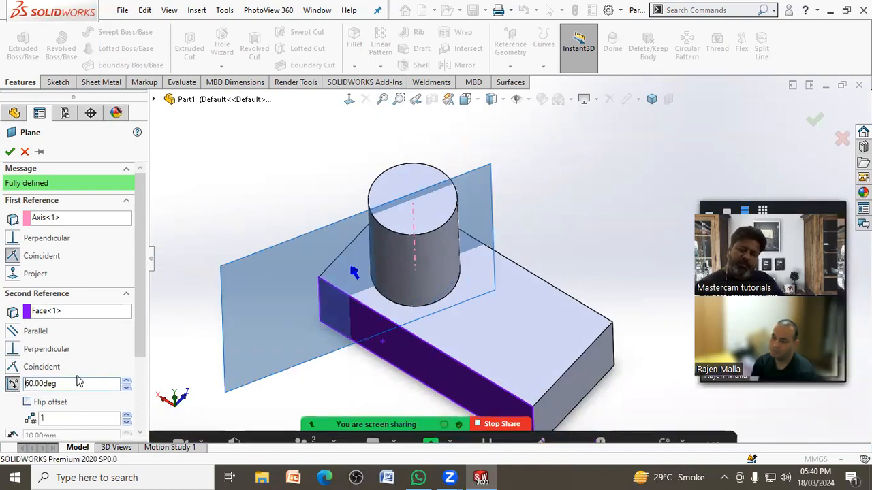
pyautogui.moveTo(194, 294); pyautogui.dragTo(247, 245, button='middle')
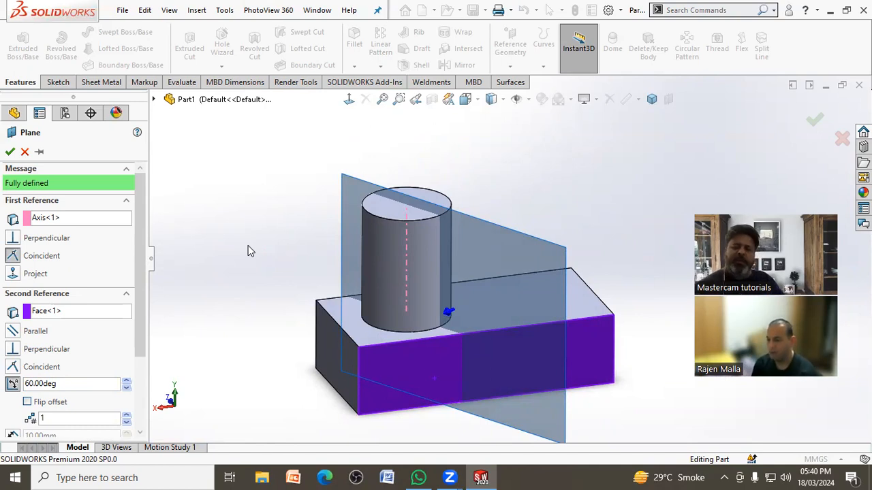
pyautogui.click(8, 152)
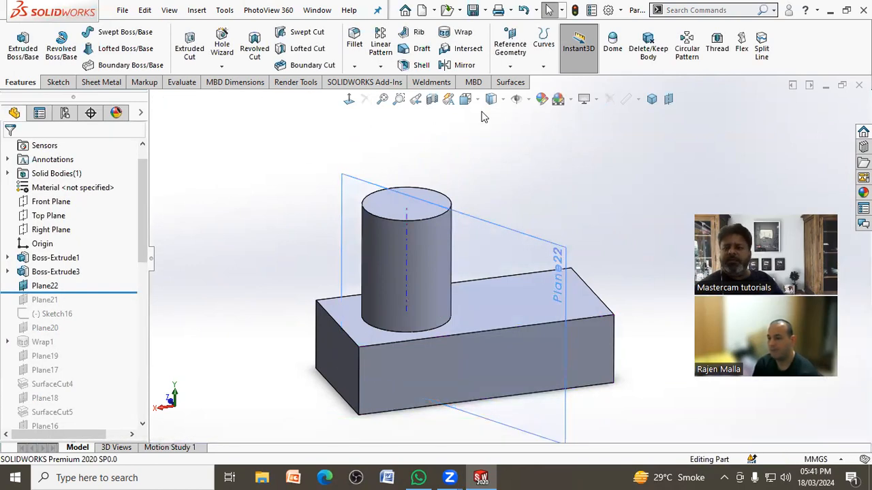
# Step: On the 60-degree plane, sketch a circle about 14 mm in diameter centred on the cylinder's axis
pyautogui.click(198, 58)
pyautogui.click(344, 186)
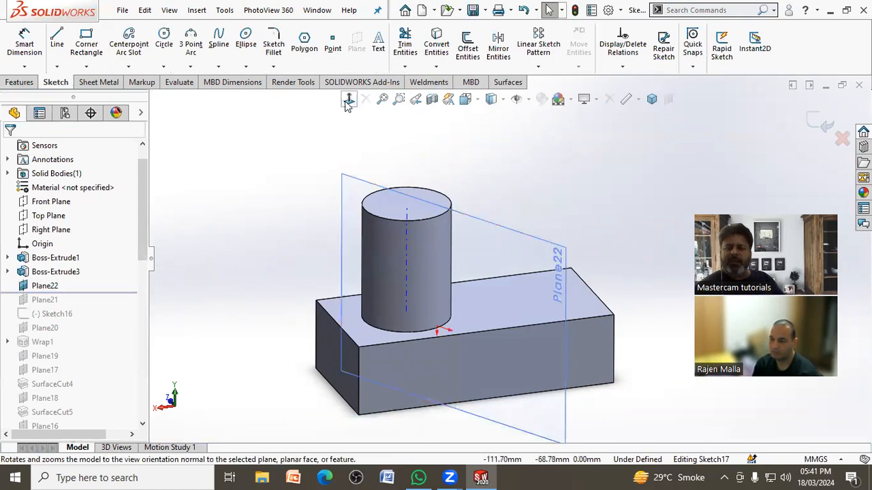
pyautogui.click(348, 100)
pyautogui.click(164, 41)
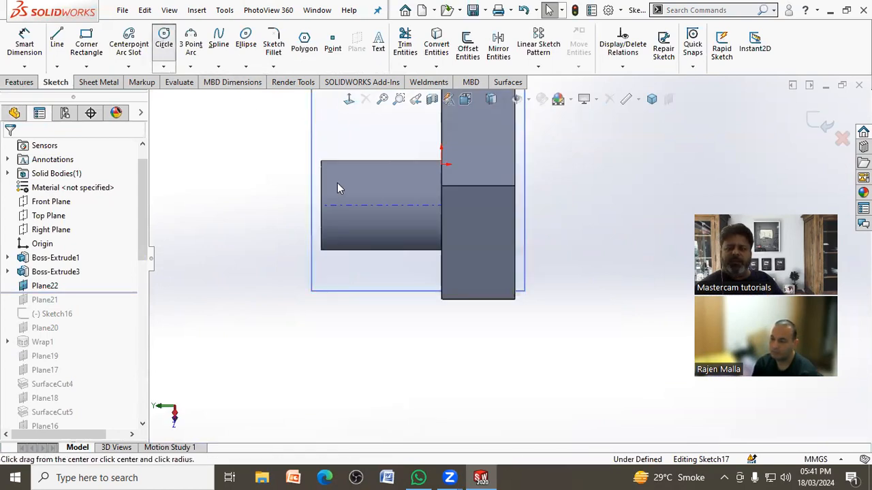
pyautogui.click(384, 205)
pyautogui.click(376, 214)
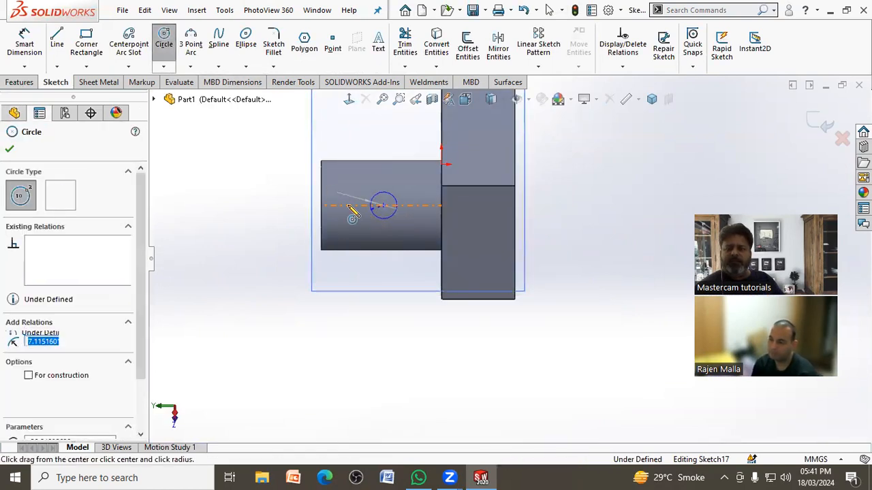
# Step: Dimension the circle to 15 mm diameter and place its centre 30 mm from the cylinder's top edge
pyautogui.click(29, 48)
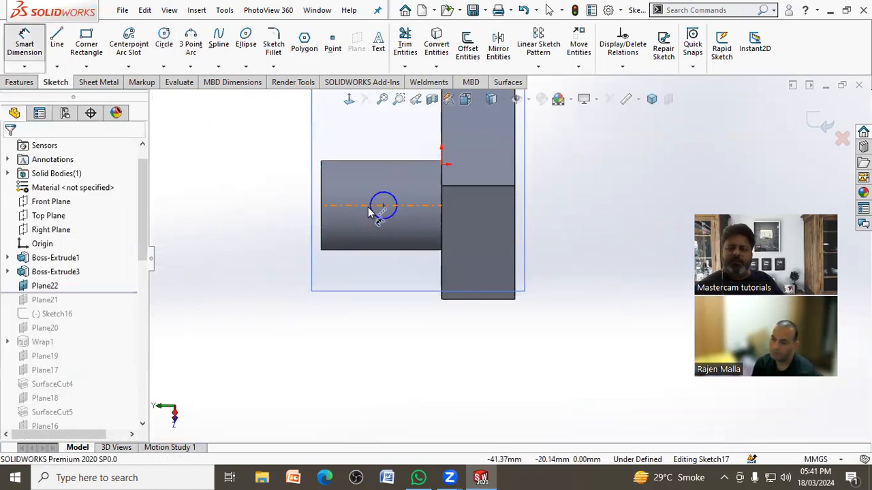
pyautogui.click(363, 231)
pyautogui.write('15')
pyautogui.press('Return')
pyautogui.click(322, 230)
pyautogui.click(383, 206)
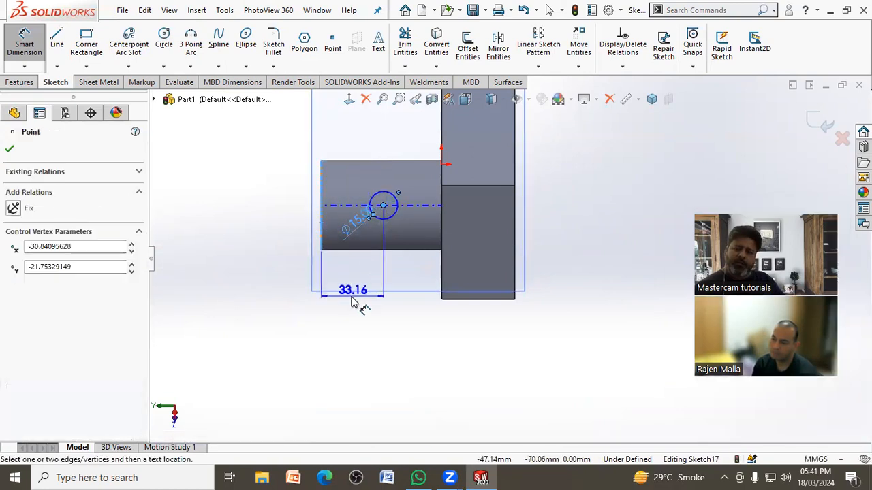
pyautogui.click(355, 314)
pyautogui.press('Return')
pyautogui.click(11, 83)
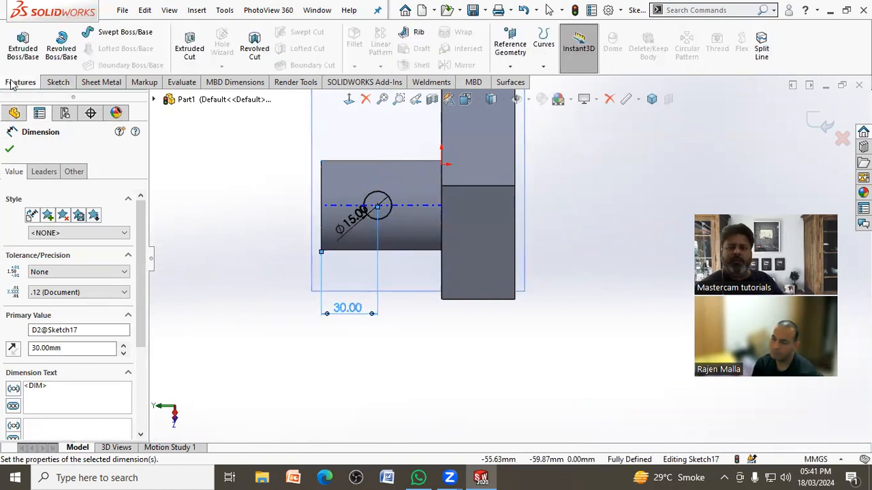
# Step: Cut the circle through the cylinder in both directions with an Extruded Cut set to Through All - Both
pyautogui.click(182, 47)
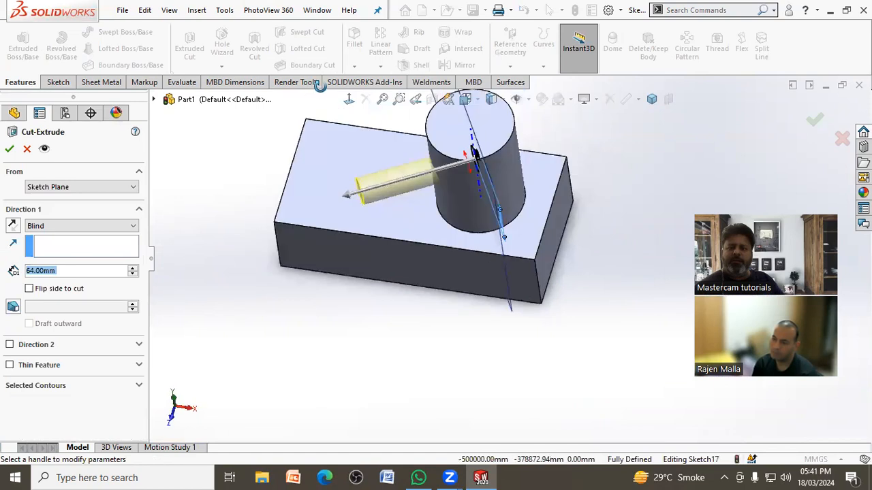
pyautogui.click(76, 226)
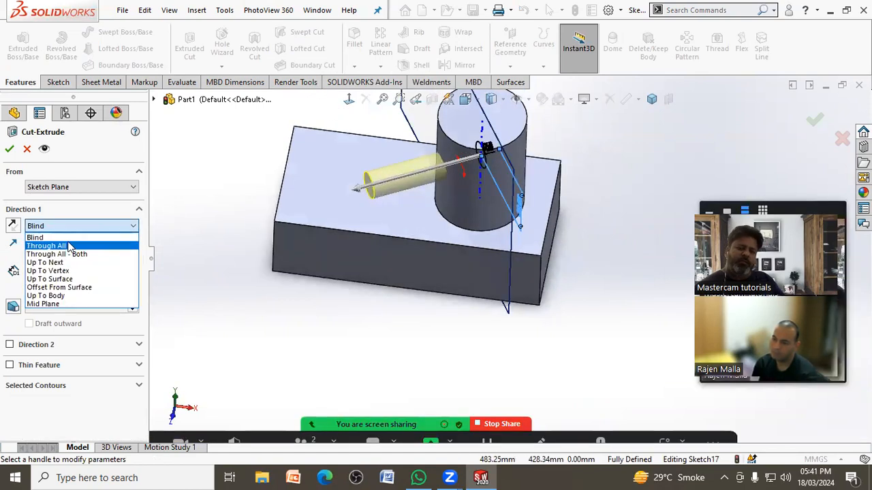
pyautogui.click(70, 246)
pyautogui.click(79, 227)
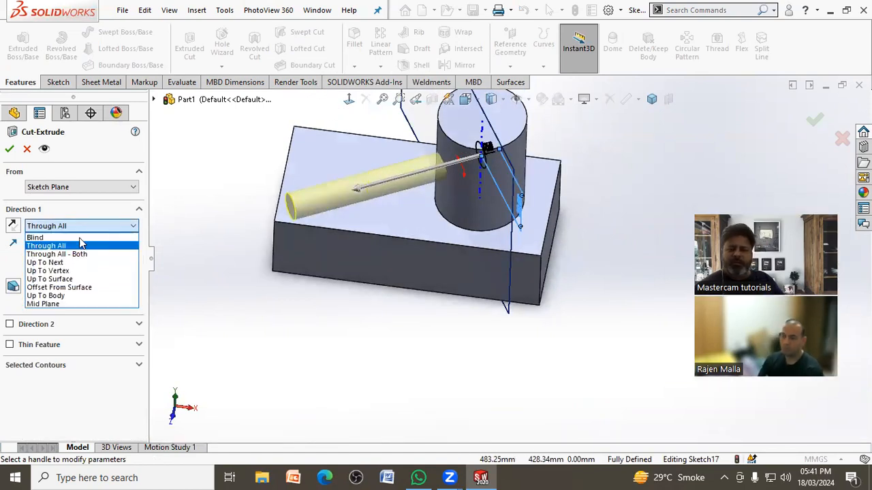
pyautogui.click(82, 251)
pyautogui.scroll(4, 281, 288)
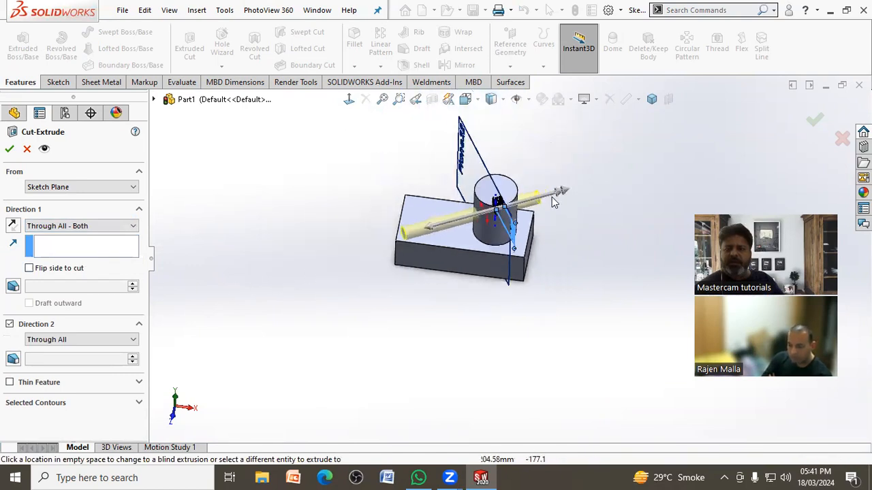
pyautogui.scroll(-3, 555, 198)
pyautogui.click(814, 119)
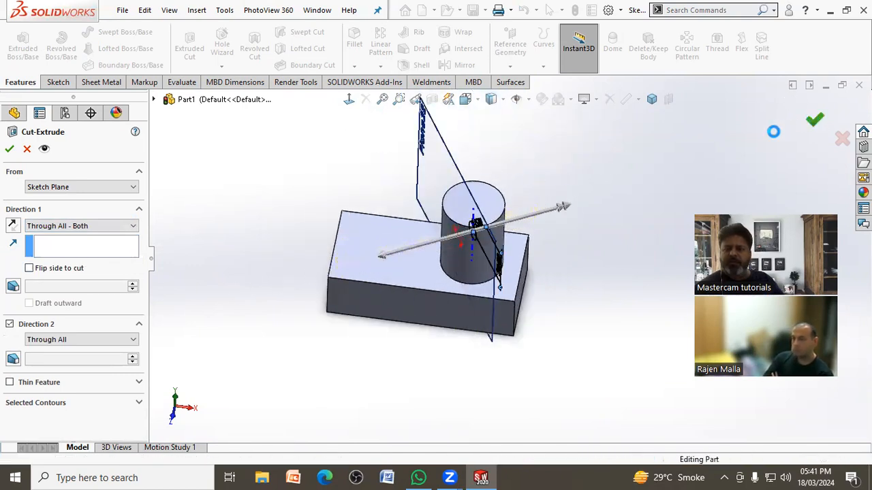
pyautogui.moveTo(601, 225); pyautogui.dragTo(433, 242, button='middle')
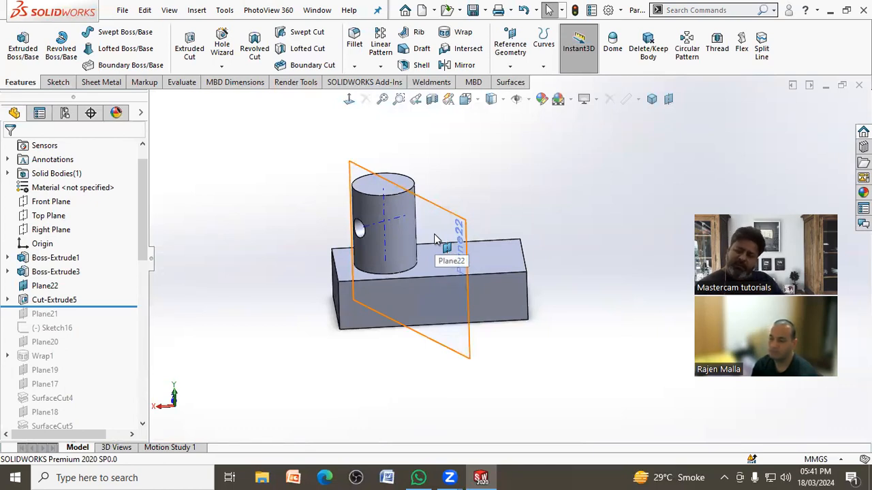
# Step: Reduce the angle of the reference plane through the cylinder's axis using its on-model angle control, and rebuild the part
pyautogui.click(434, 239)
pyautogui.moveTo(434, 239); pyautogui.dragTo(449, 228, button='middle')
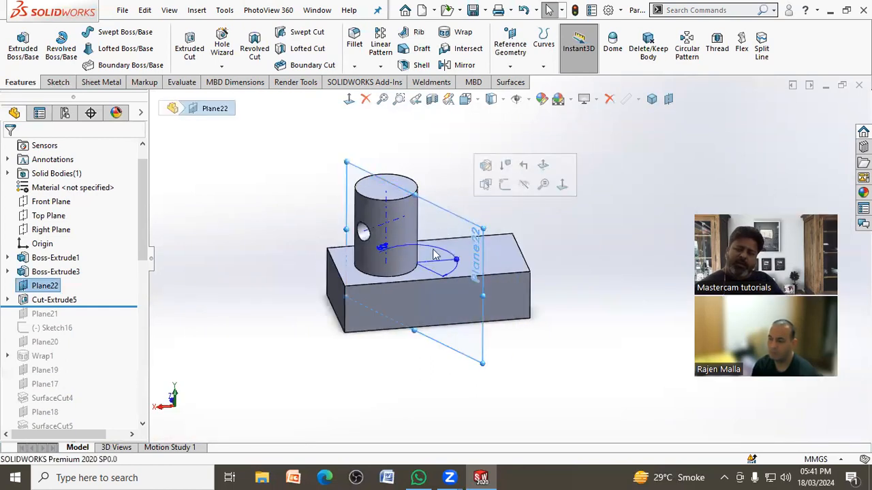
pyautogui.moveTo(458, 263); pyautogui.dragTo(456, 269)
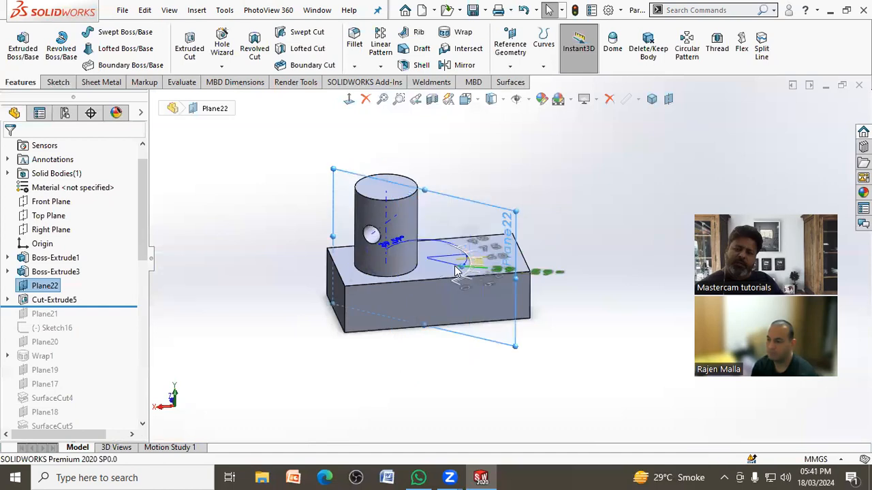
pyautogui.click(756, 116)
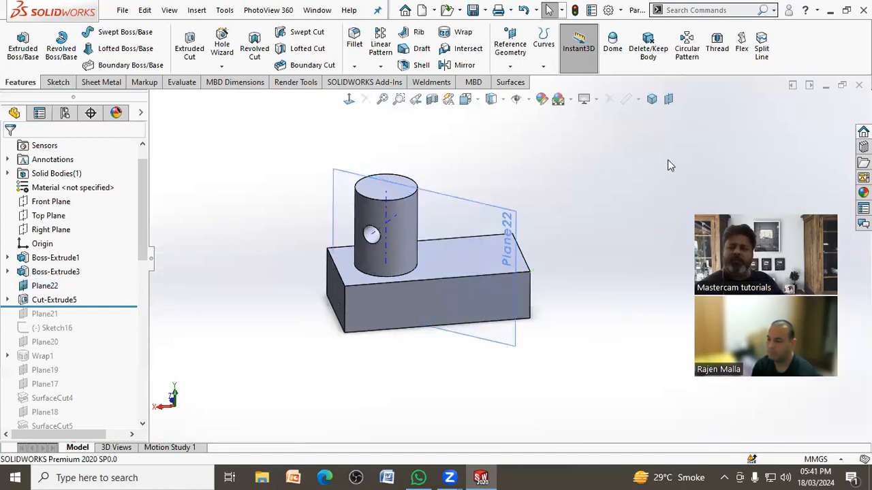
pyautogui.click(576, 10)
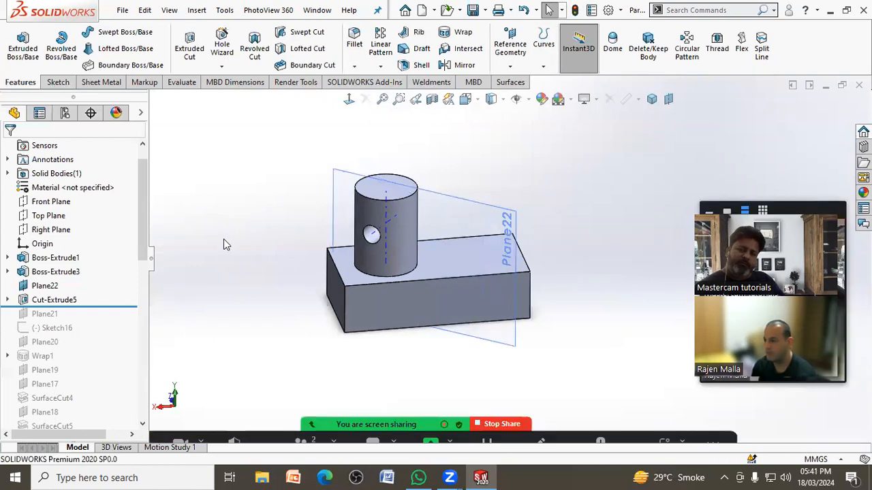
# Step: Roll the part back to just after the cylinder extrusion and create a new part document
pyautogui.moveTo(117, 304); pyautogui.dragTo(115, 283)
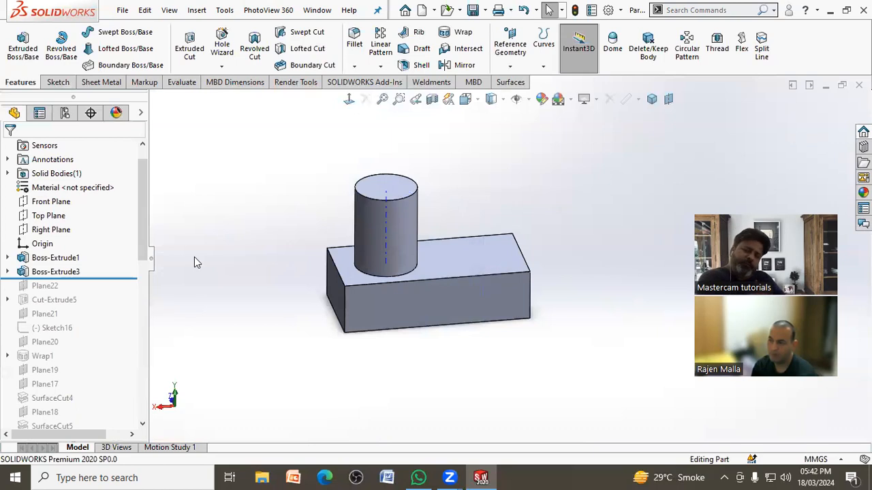
pyautogui.click(123, 10)
pyautogui.moveTo(169, 10)
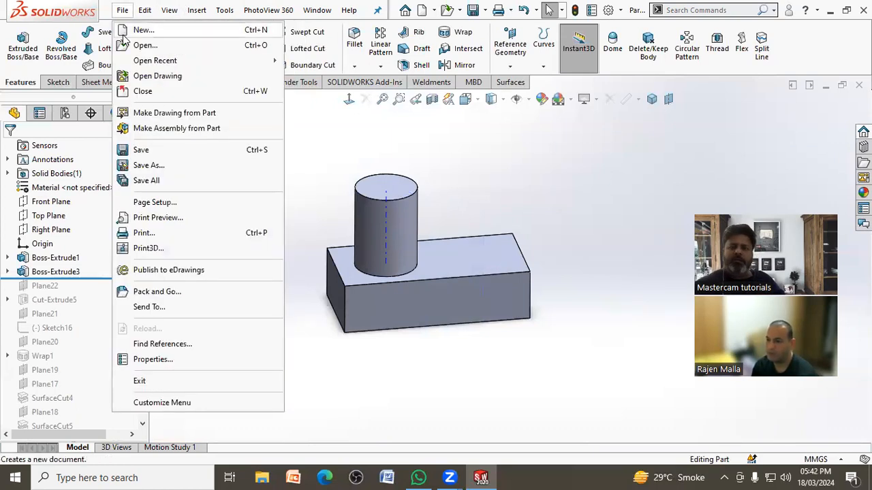
pyautogui.click(129, 29)
pyautogui.click(478, 354)
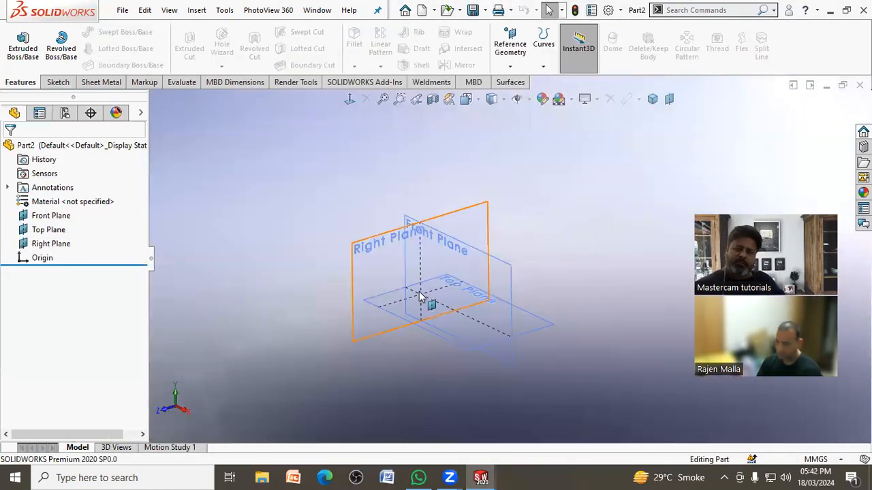
# Step: Sketch an open, wavy eight-point spline about 333 mm long on the Top Plane and exit the sketch
pyautogui.click(535, 322)
pyautogui.click(587, 282)
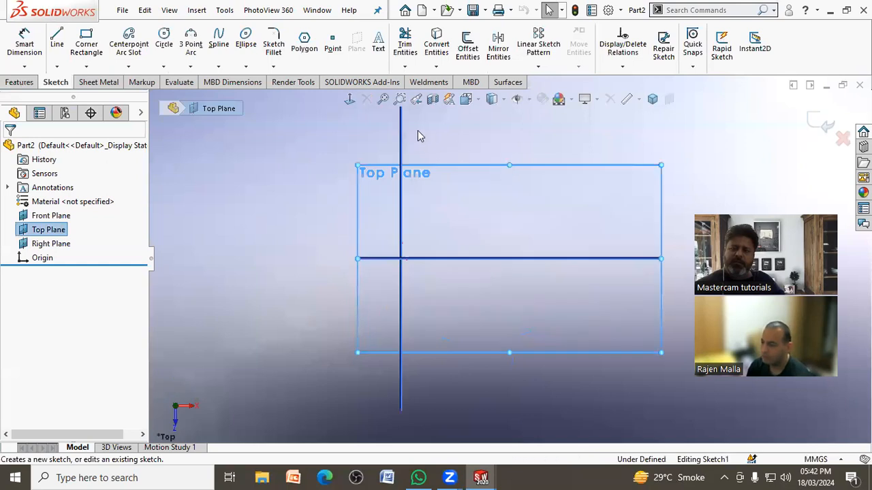
pyautogui.click(349, 101)
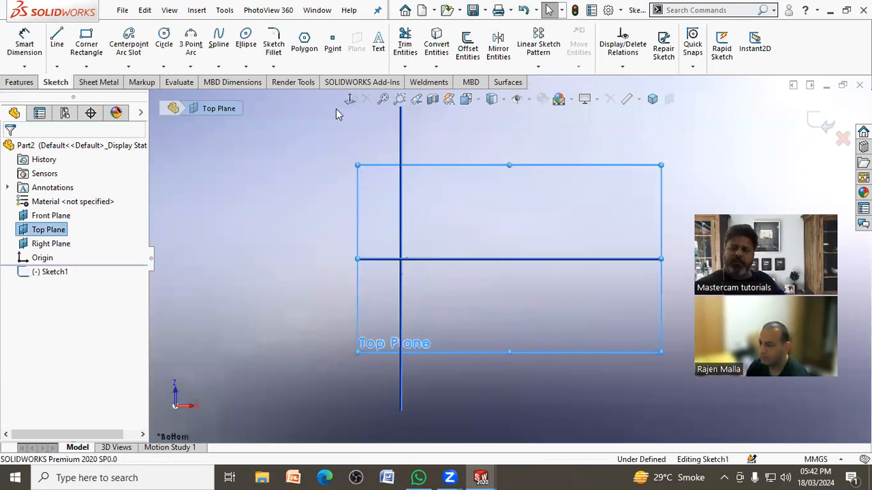
pyautogui.click(219, 40)
pyautogui.click(214, 315)
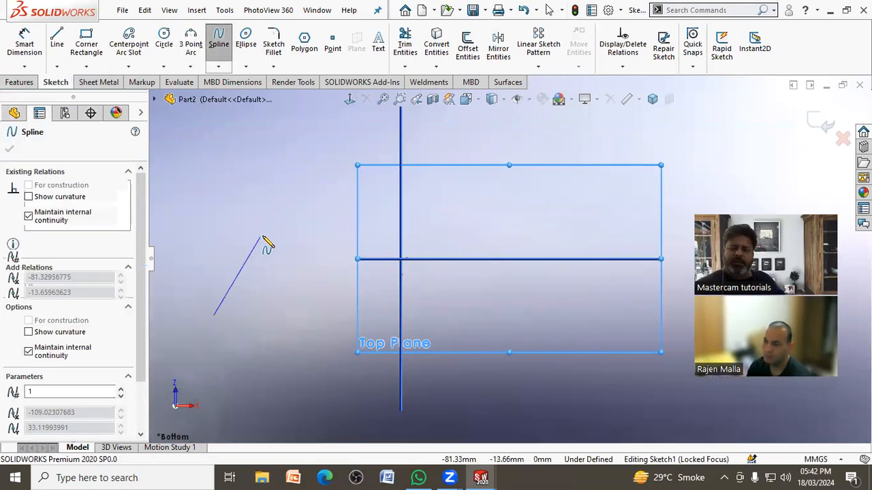
pyautogui.click(262, 235)
pyautogui.click(345, 223)
pyautogui.click(461, 239)
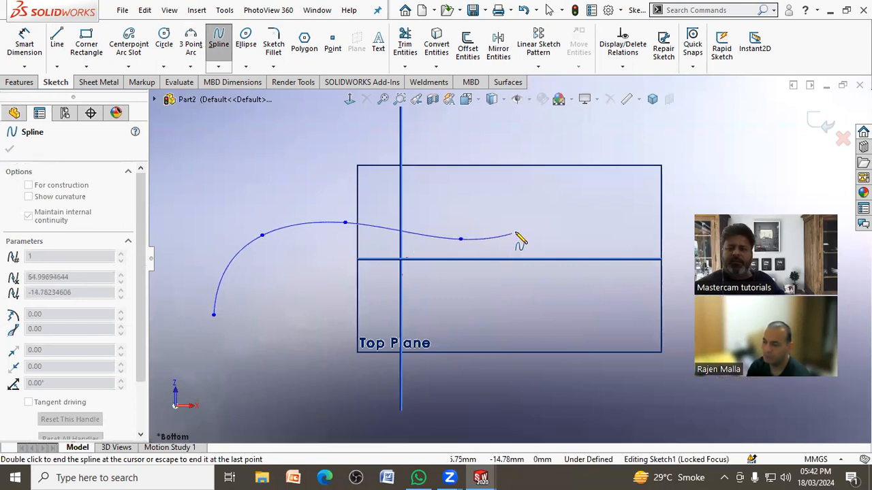
pyautogui.click(585, 200)
pyautogui.click(626, 165)
pyautogui.rightClick(707, 151)
pyautogui.click(741, 171)
pyautogui.click(820, 124)
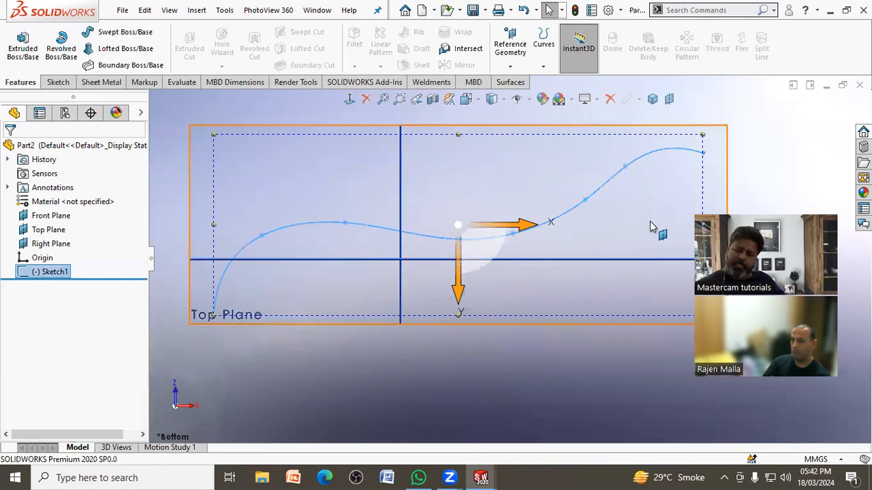
# Step: Hide the Right, Top and Front planes so only the spline sketch is shown
pyautogui.click(340, 366)
pyautogui.scroll(3, 299, 336)
pyautogui.moveTo(299, 336); pyautogui.dragTo(267, 383, button='middle')
pyautogui.click(68, 244)
pyautogui.click(95, 225)
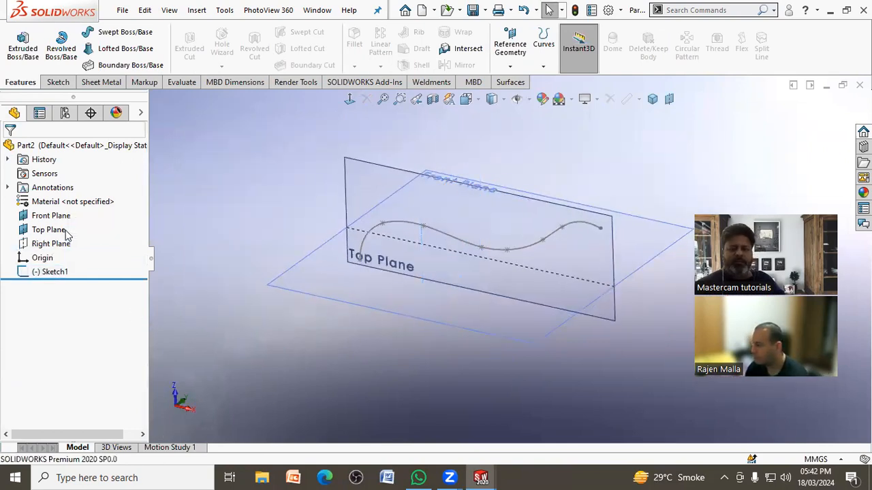
pyautogui.click(55, 230)
pyautogui.click(95, 215)
pyautogui.click(51, 215)
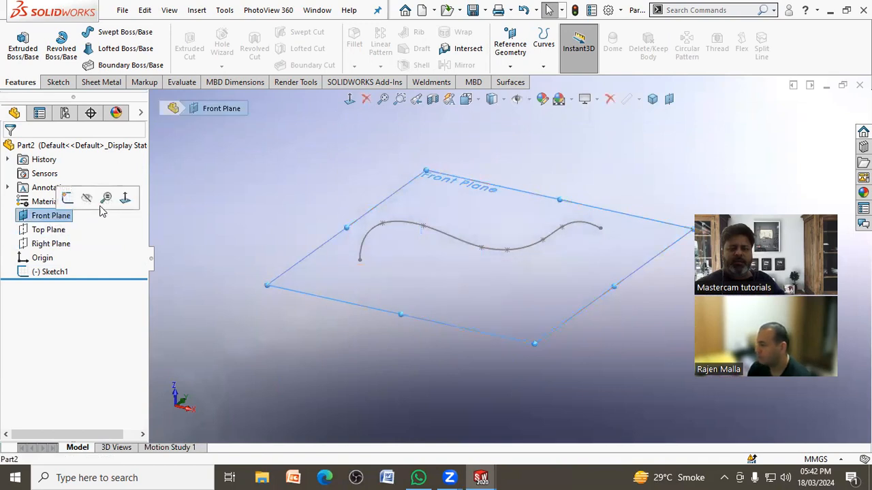
pyautogui.click(95, 198)
pyautogui.moveTo(346, 171); pyautogui.dragTo(353, 199, button='middle')
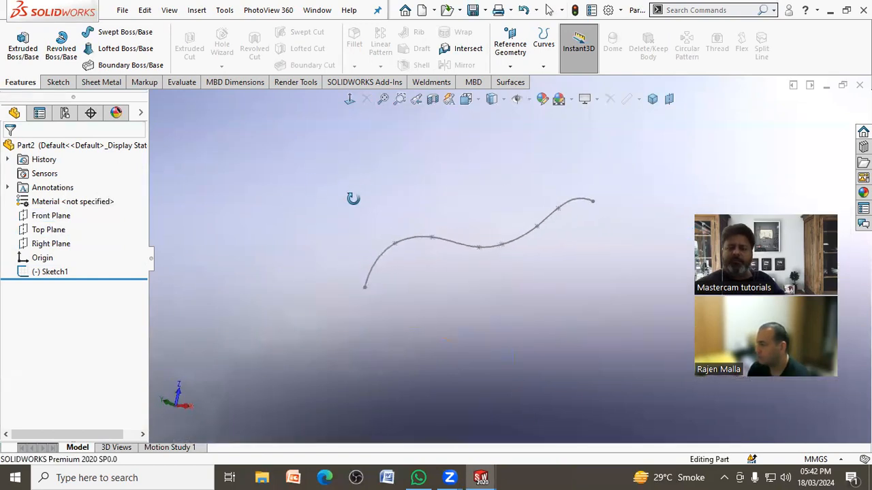
# Step: Create a reference plane perpendicular to the spline and coincident with its start point at the lower end
pyautogui.scroll(-1, 715, 119)
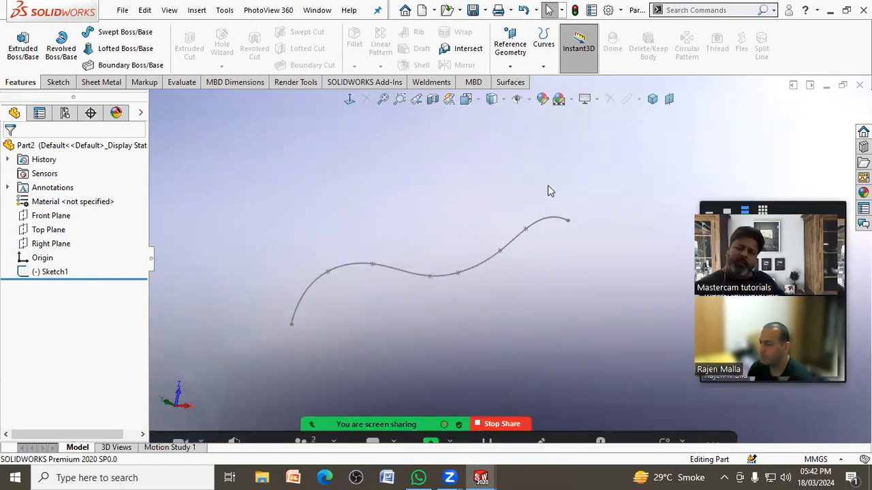
pyautogui.click(516, 53)
pyautogui.click(521, 82)
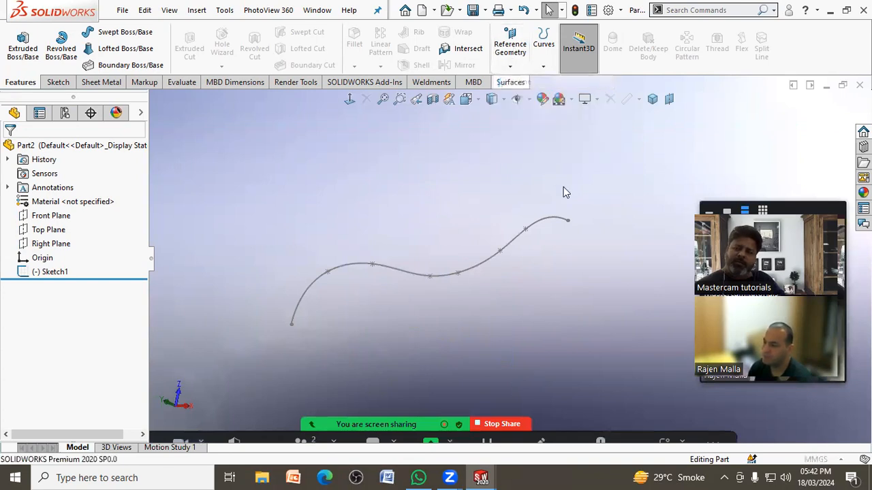
pyautogui.click(552, 221)
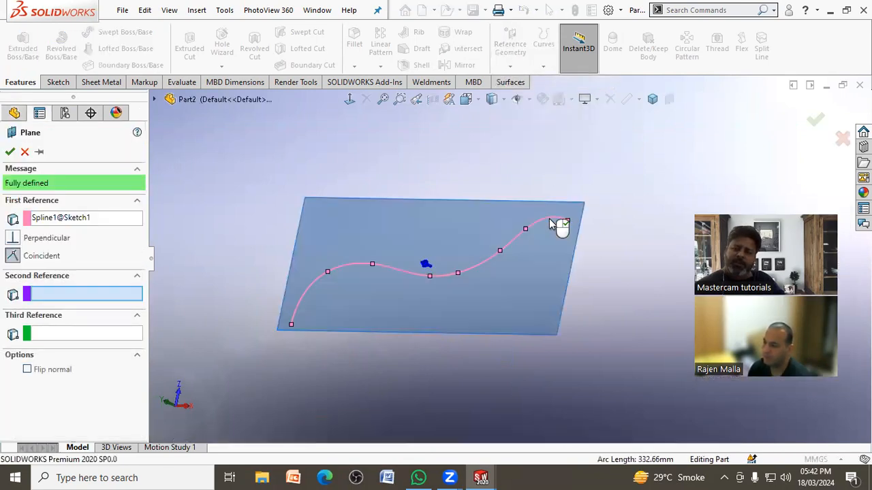
pyautogui.click(291, 327)
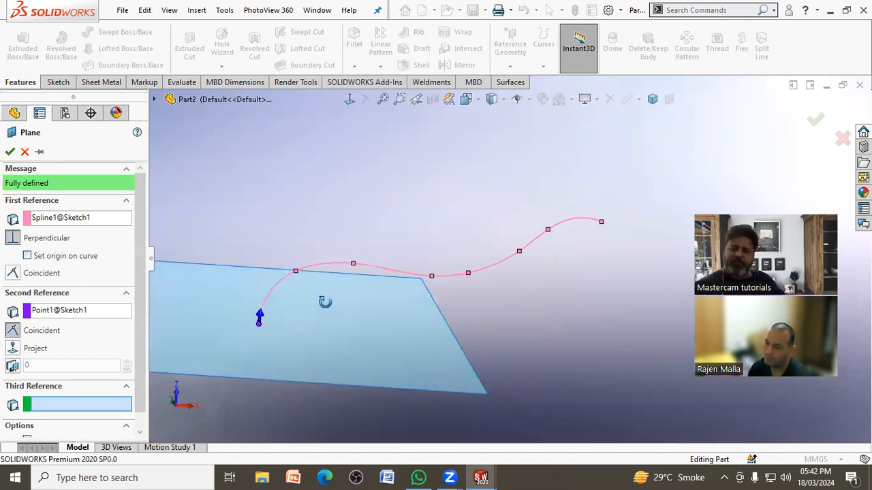
pyautogui.moveTo(327, 311); pyautogui.dragTo(320, 278, button='middle')
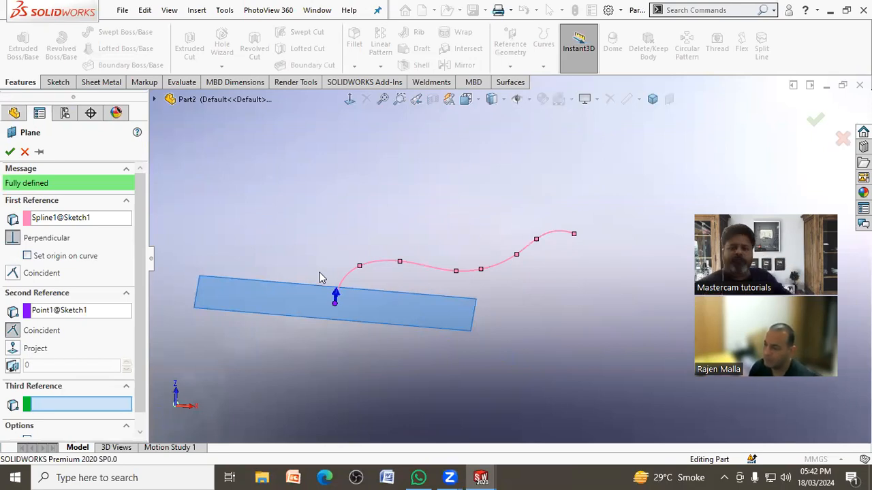
pyautogui.click(9, 152)
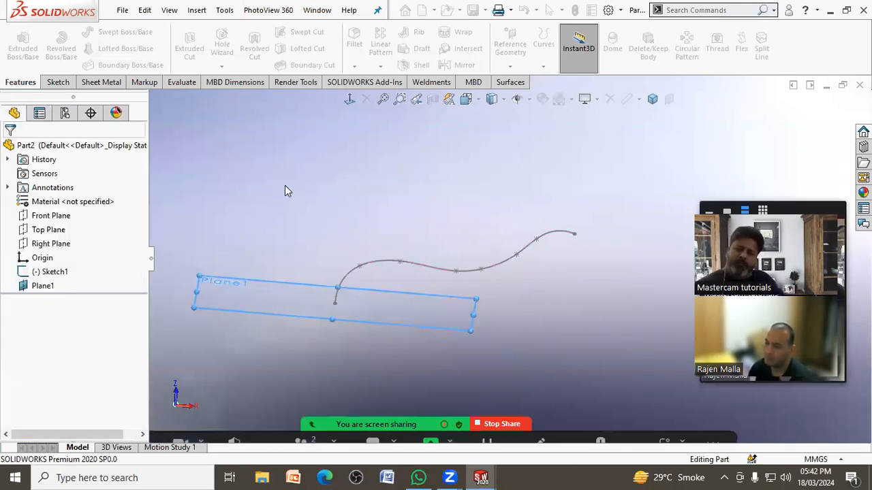
# Step: Create a second reference plane perpendicular to the spline, passing through its fifth point near the middle
pyautogui.click(511, 66)
pyautogui.click(520, 79)
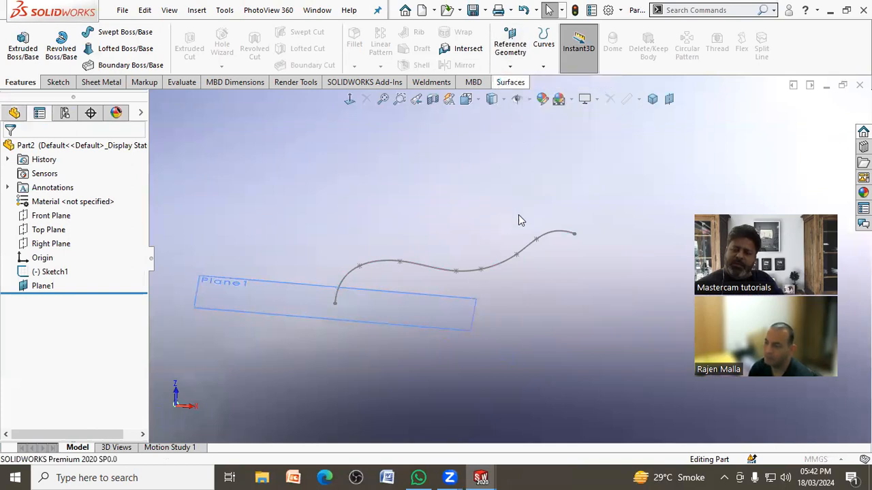
pyautogui.click(499, 268)
pyautogui.scroll(-3, 499, 268)
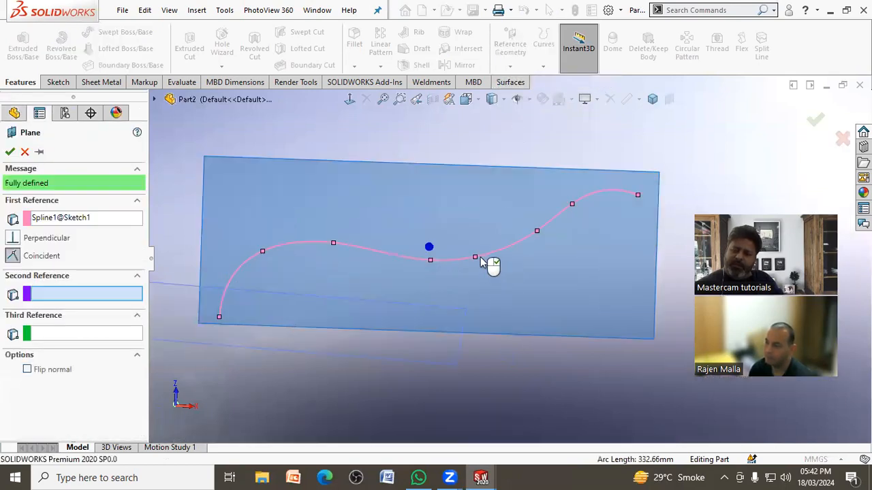
pyautogui.click(476, 258)
pyautogui.moveTo(486, 259)
pyautogui.mouseDown(button='middle')
pyautogui.moveTo(490, 278)
pyautogui.moveTo(521, 284)
pyautogui.moveTo(495, 284)
pyautogui.mouseUp(button='middle')
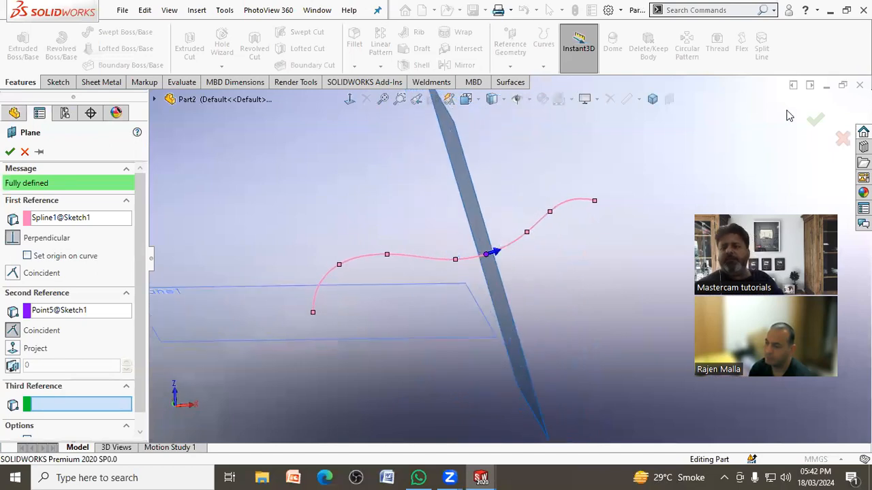
pyautogui.click(813, 126)
# Step: Create a third reference plane perpendicular to the spline at its far upper end point
pyautogui.click(510, 45)
pyautogui.click(515, 83)
pyautogui.click(594, 202)
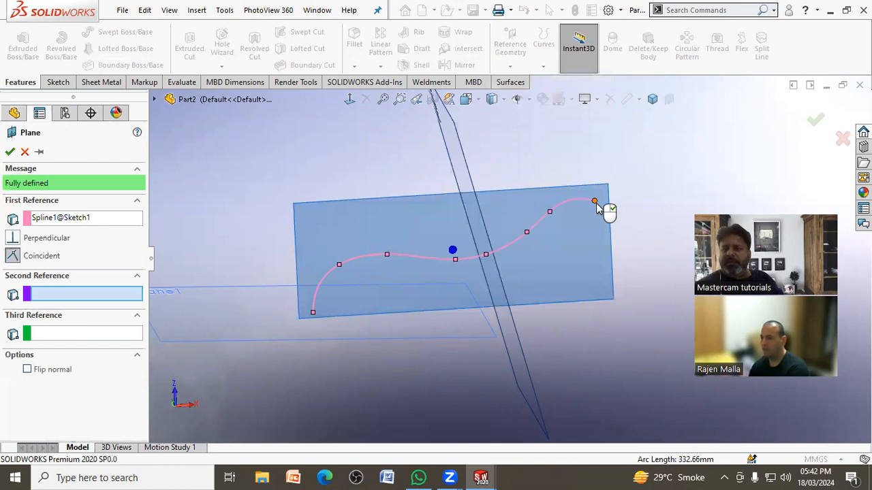
pyautogui.click(595, 203)
pyautogui.click(821, 124)
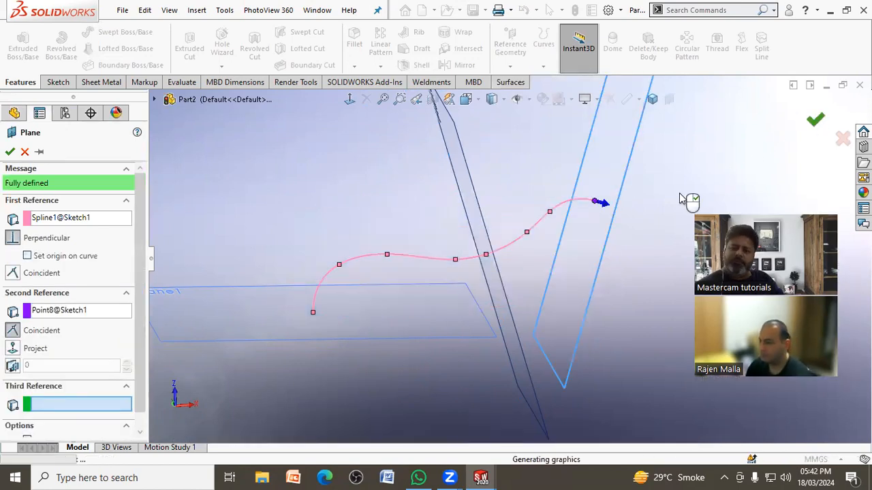
pyautogui.moveTo(633, 248); pyautogui.dragTo(628, 289, button='middle')
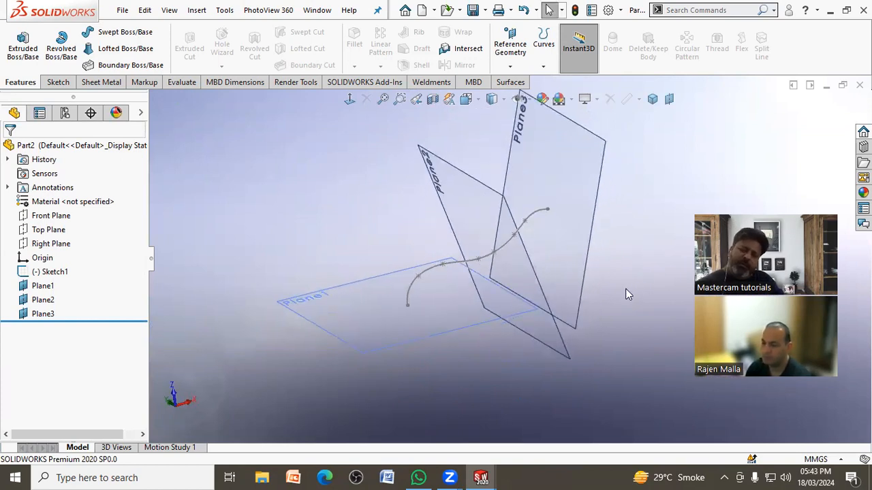
# Step: Sketch a circle about 45 mm in diameter on Plane2, centred on the spline, and close the sketch
pyautogui.click(449, 188)
pyautogui.click(500, 152)
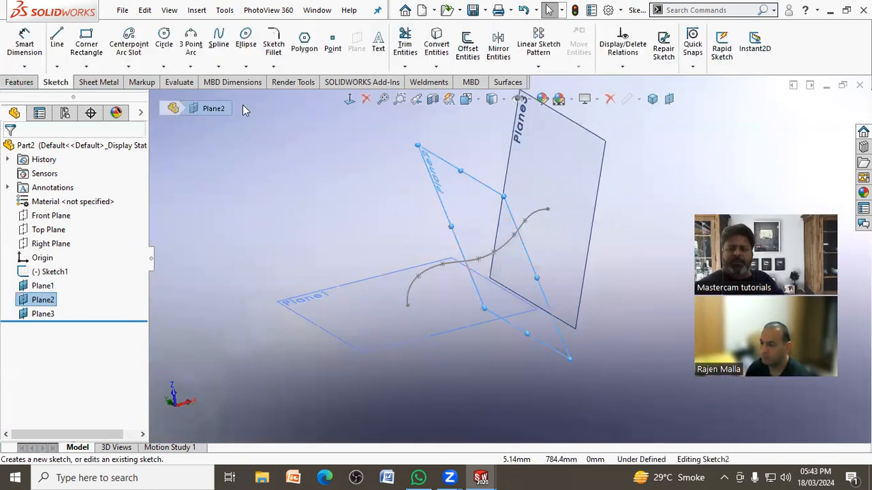
pyautogui.click(167, 39)
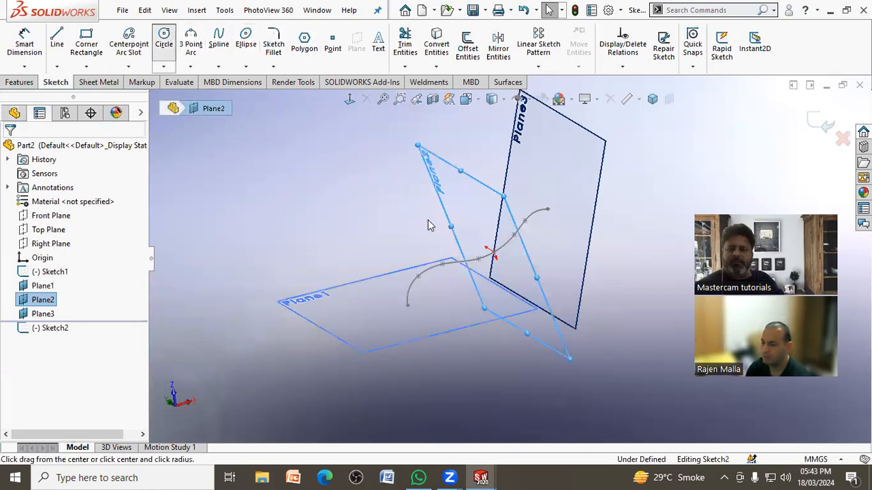
pyautogui.click(500, 259)
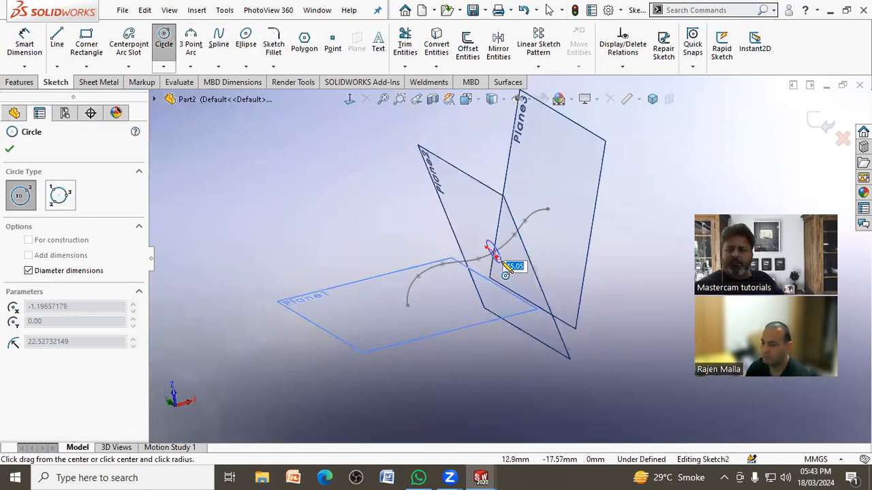
pyautogui.click(502, 262)
pyautogui.click(9, 150)
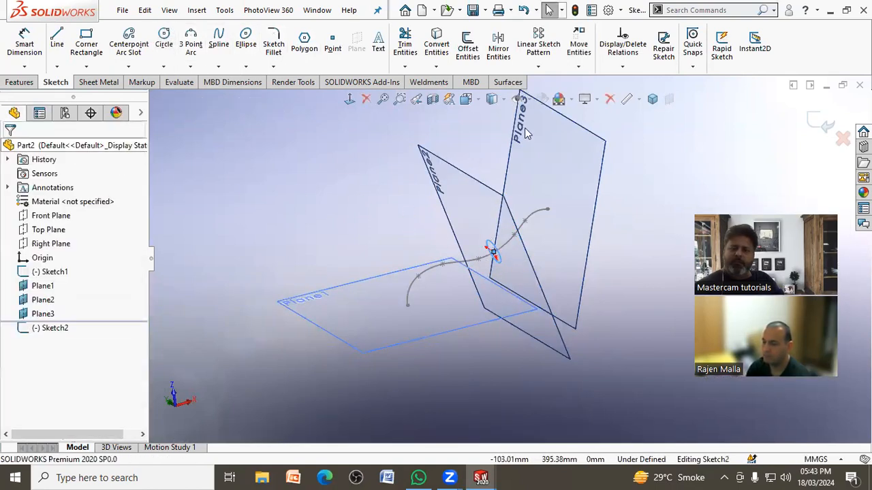
pyautogui.click(823, 123)
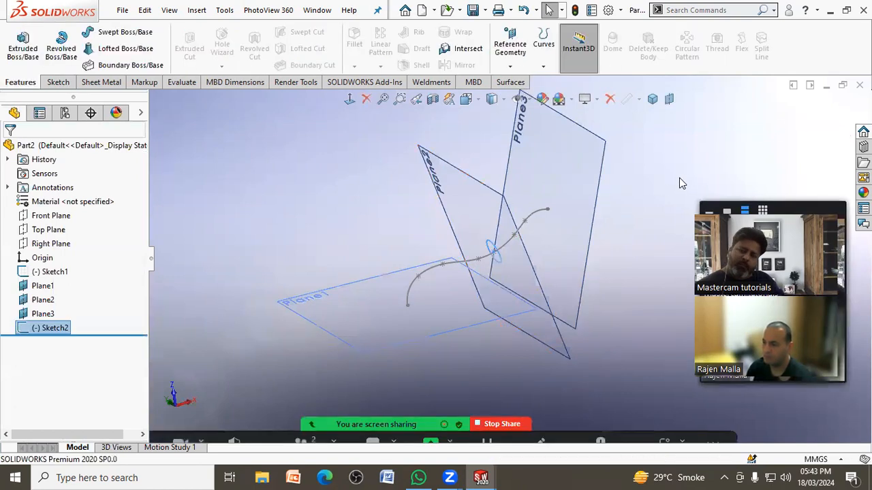
# Step: Sketch a circle on Plane3 centred on the spline's upper end point, and close the sketch
pyautogui.click(579, 170)
pyautogui.click(613, 136)
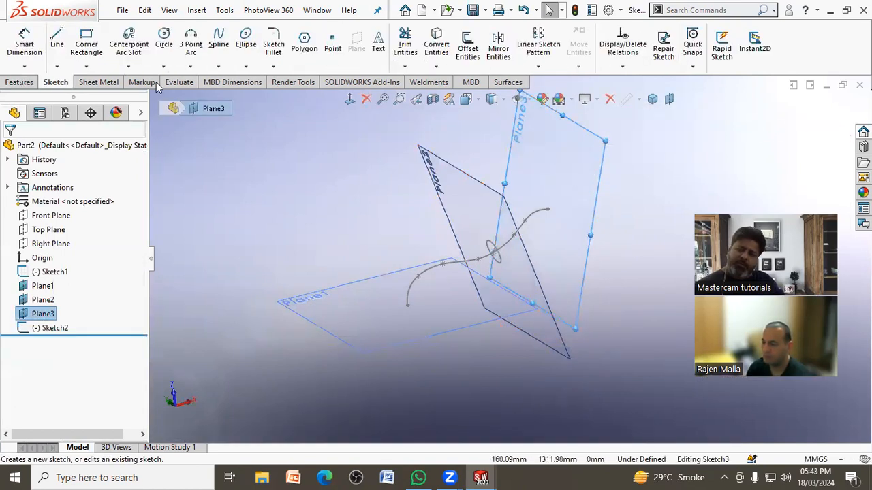
pyautogui.click(164, 45)
pyautogui.click(548, 209)
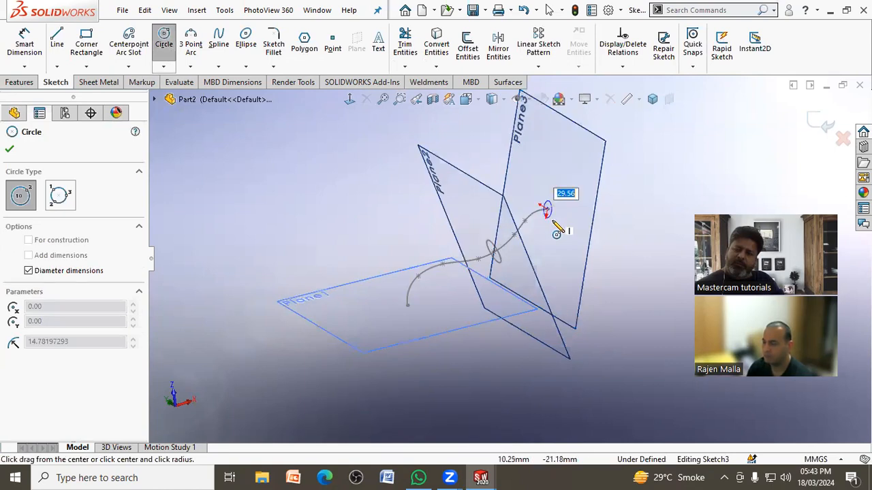
pyautogui.click(554, 230)
pyautogui.click(820, 126)
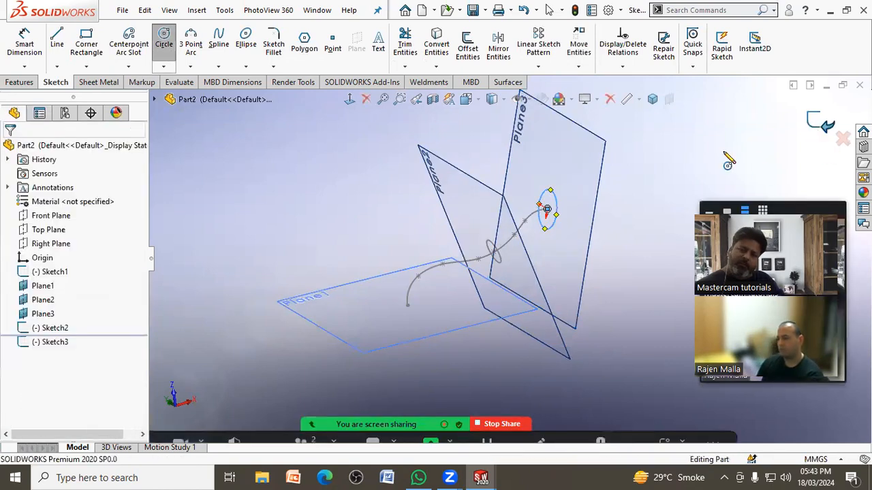
# Step: Sketch a circle on Plane1 centred on the spline's lower start point, and close the sketch
pyautogui.click(380, 331)
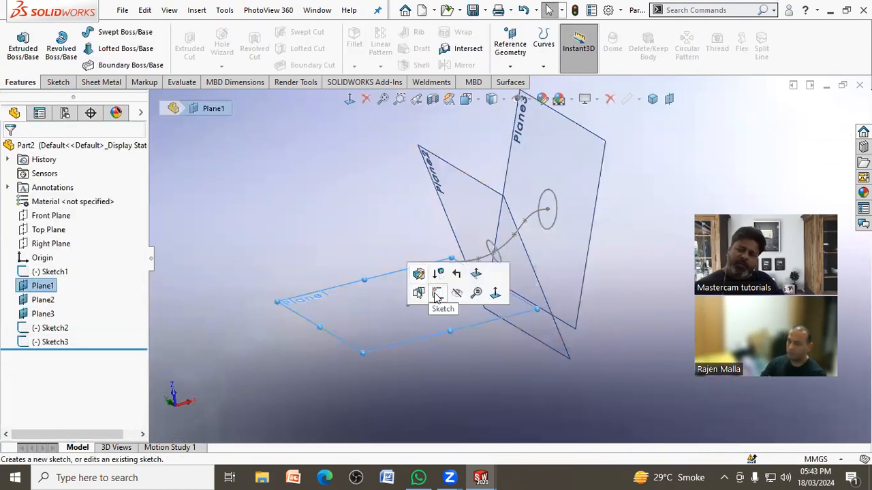
pyautogui.click(419, 292)
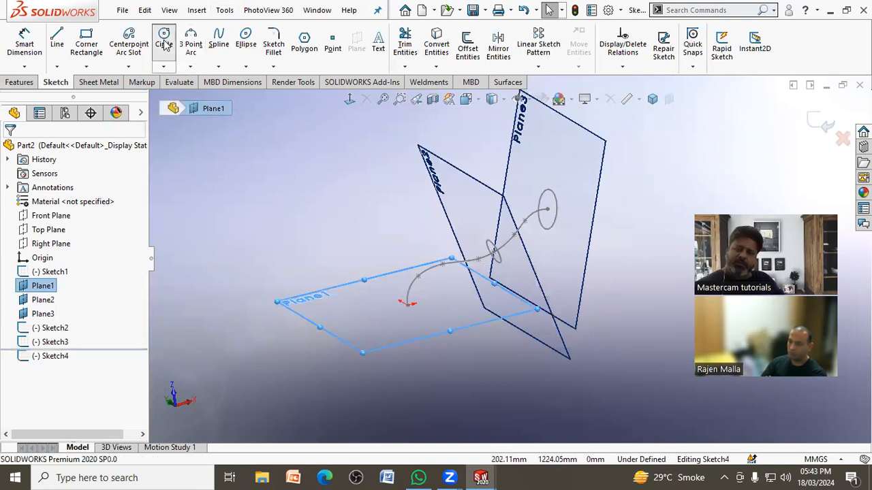
pyautogui.click(164, 43)
pyautogui.click(407, 306)
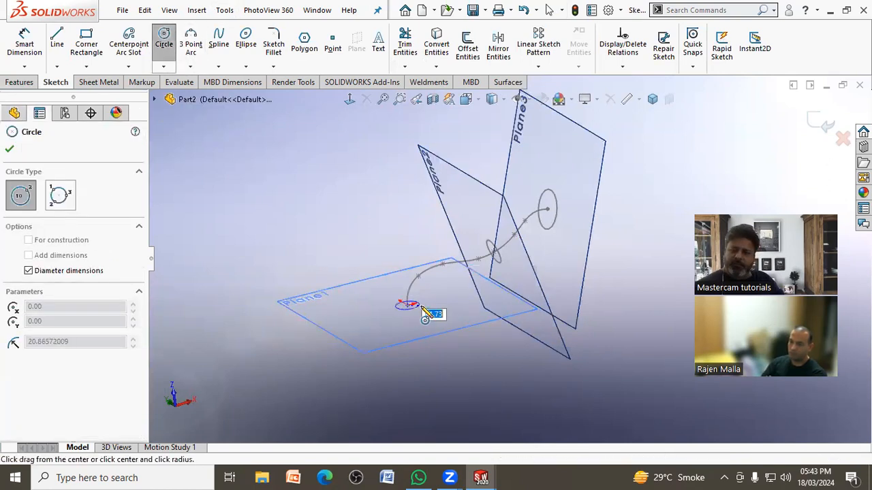
pyautogui.click(433, 312)
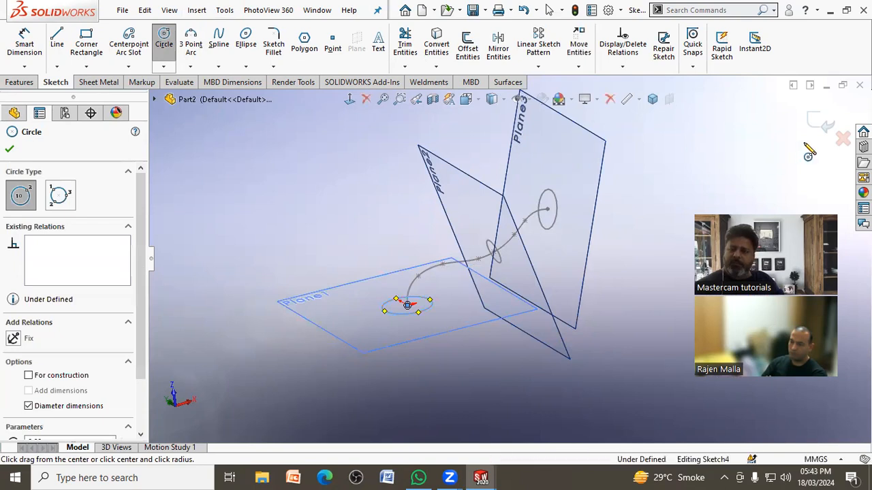
pyautogui.click(823, 123)
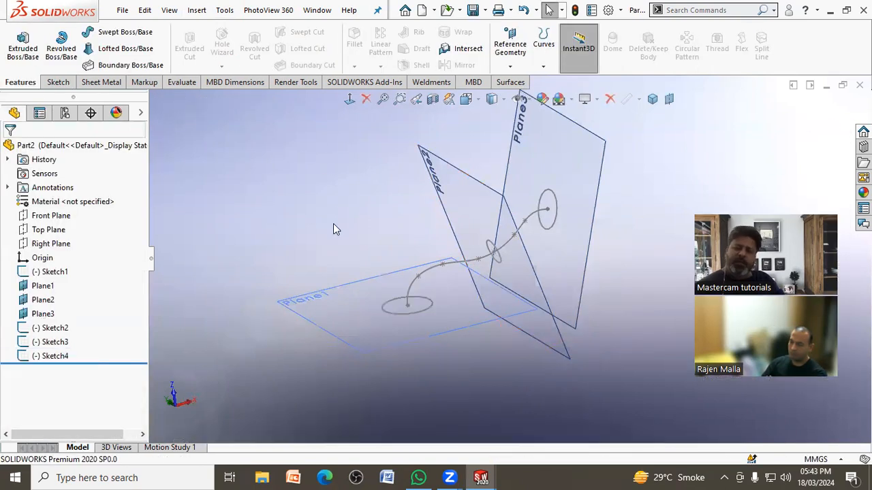
# Step: Set up a lofted boss using the circles on Plane1, Plane2 and Plane3 as profiles, in that order
pyautogui.scroll(-3, 475, 240)
pyautogui.moveTo(641, 248)
pyautogui.mouseDown(button='middle')
pyautogui.moveTo(619, 218)
pyautogui.moveTo(650, 253)
pyautogui.moveTo(648, 264)
pyautogui.mouseUp(button='middle')
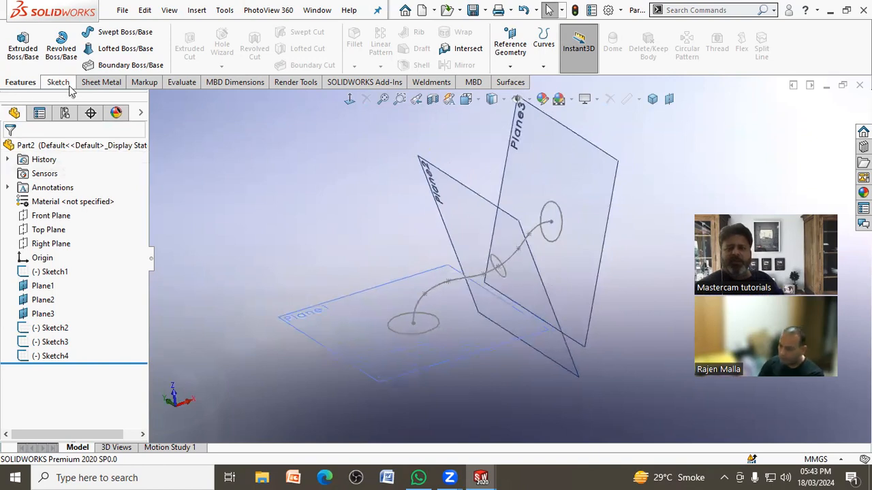
pyautogui.click(113, 54)
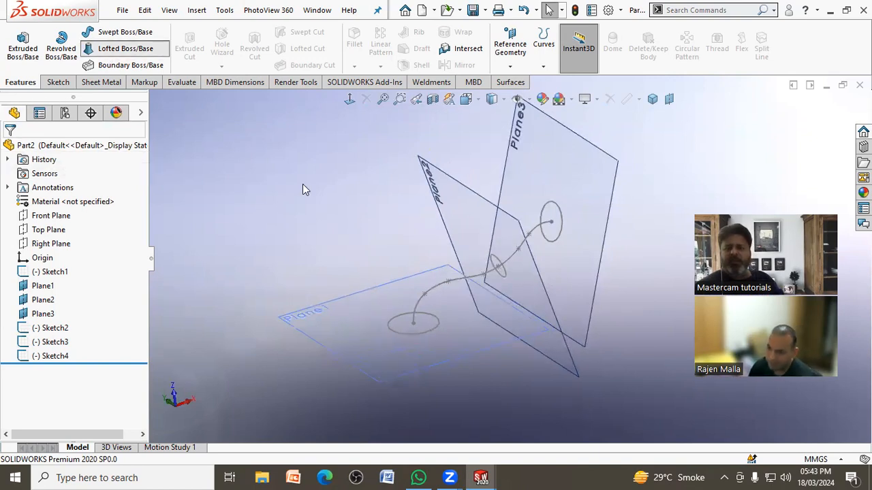
pyautogui.click(434, 331)
pyautogui.click(564, 236)
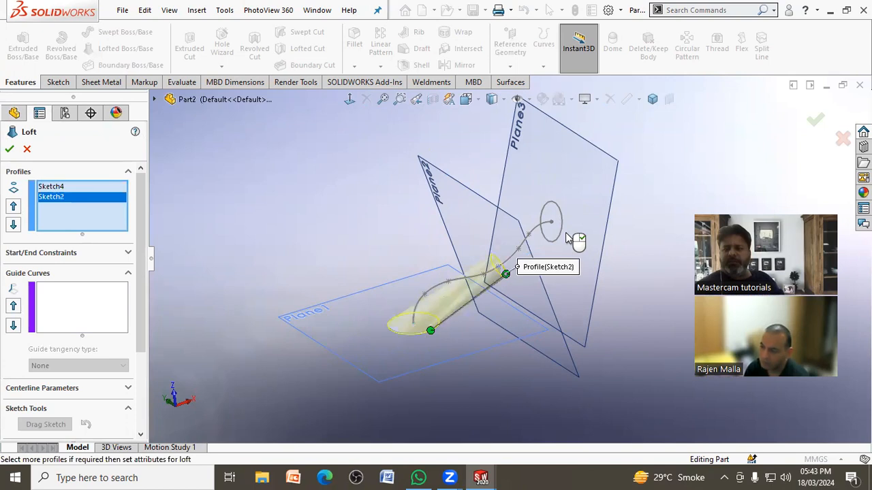
pyautogui.click(560, 236)
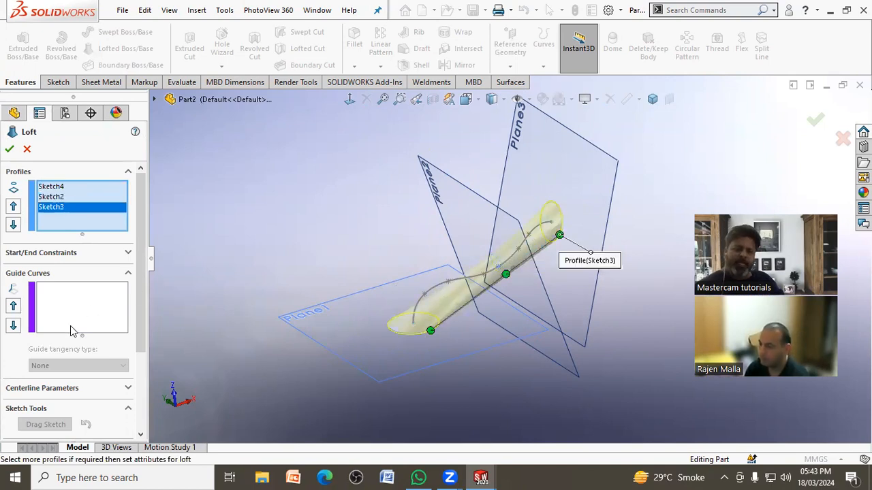
# Step: Use the spline as the loft's centerline and create the lofted body
pyautogui.click(127, 388)
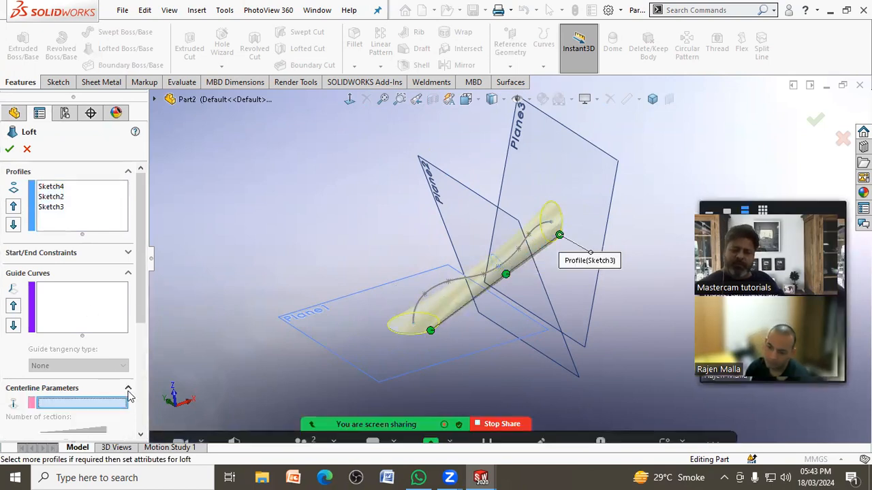
pyautogui.click(437, 285)
pyautogui.moveTo(452, 325)
pyautogui.mouseDown(button='middle')
pyautogui.moveTo(436, 303)
pyautogui.moveTo(408, 292)
pyautogui.moveTo(460, 297)
pyautogui.mouseUp(button='middle')
pyautogui.click(814, 123)
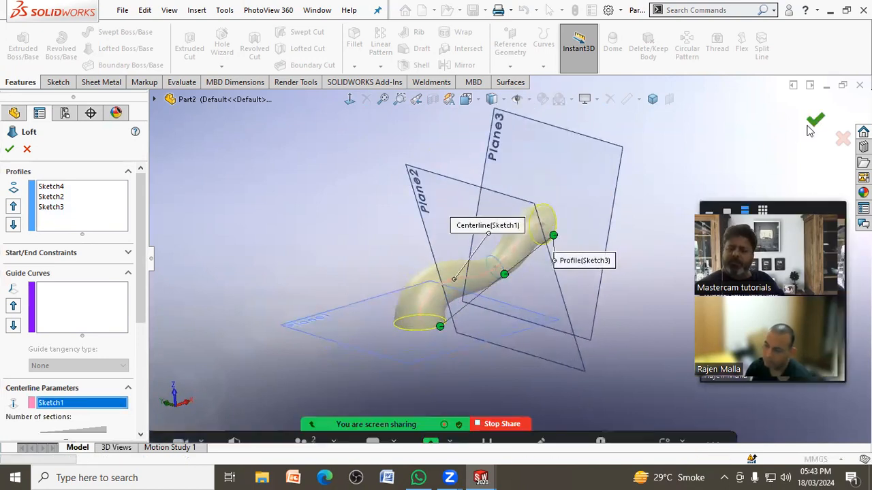
# Step: Hide Plane1, Plane2 and Plane3 so only the lofted body is shown
pyautogui.moveTo(675, 171); pyautogui.dragTo(344, 227, button='middle')
pyautogui.moveTo(293, 242); pyautogui.dragTo(311, 302, button='middle')
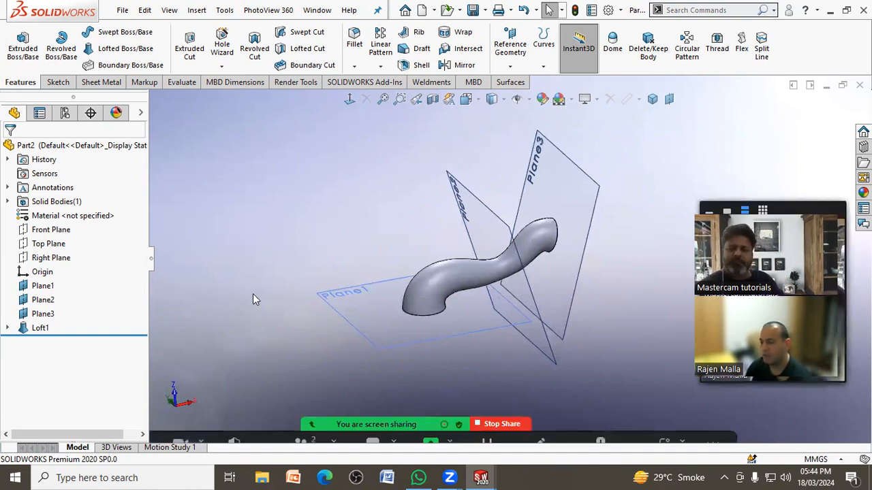
pyautogui.scroll(1, 338, 283)
pyautogui.moveTo(399, 240); pyautogui.dragTo(403, 247, button='middle')
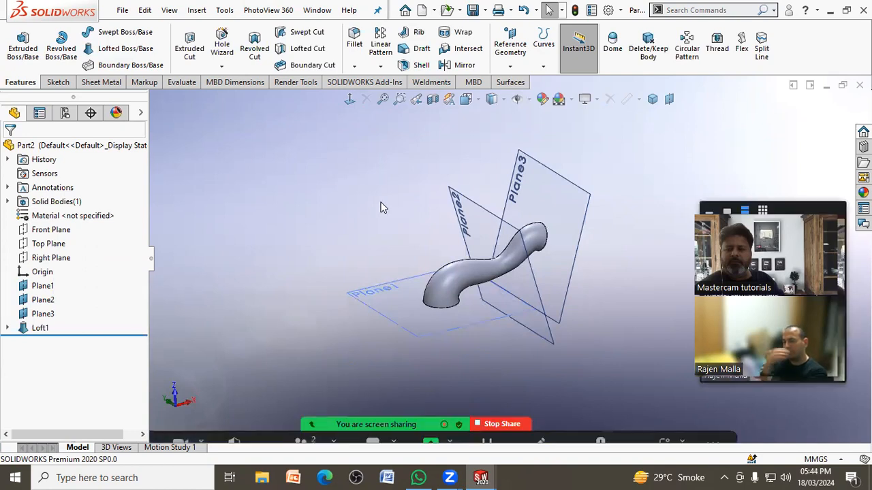
pyautogui.click(35, 292)
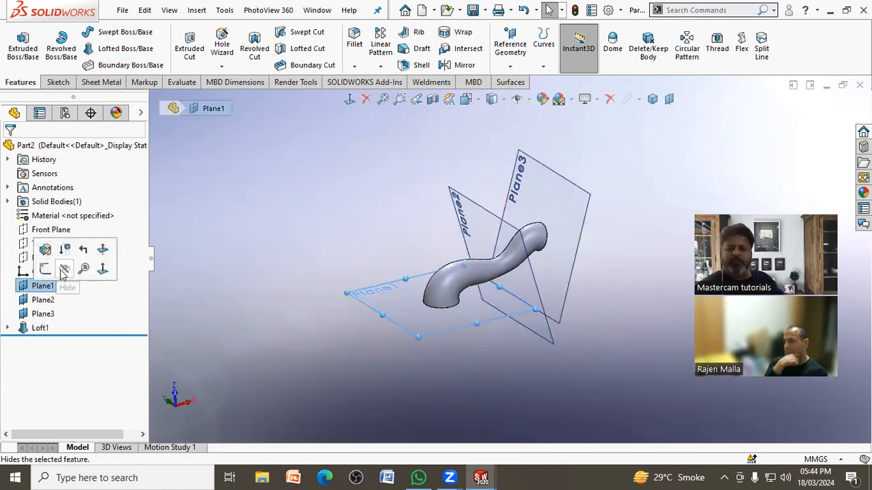
pyautogui.click(71, 278)
pyautogui.click(42, 300)
pyautogui.click(75, 283)
pyautogui.click(42, 314)
pyautogui.click(75, 291)
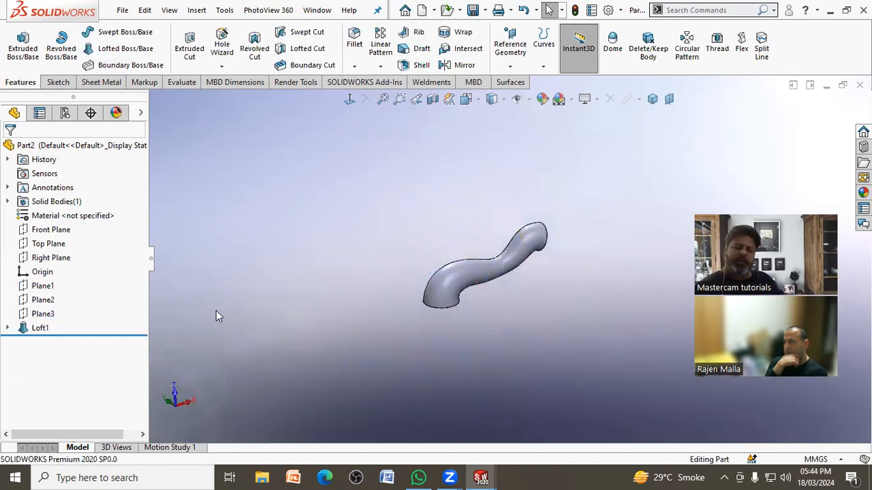
# Step: Create a reference plane offset 230 mm above Plane1
pyautogui.click(43, 289)
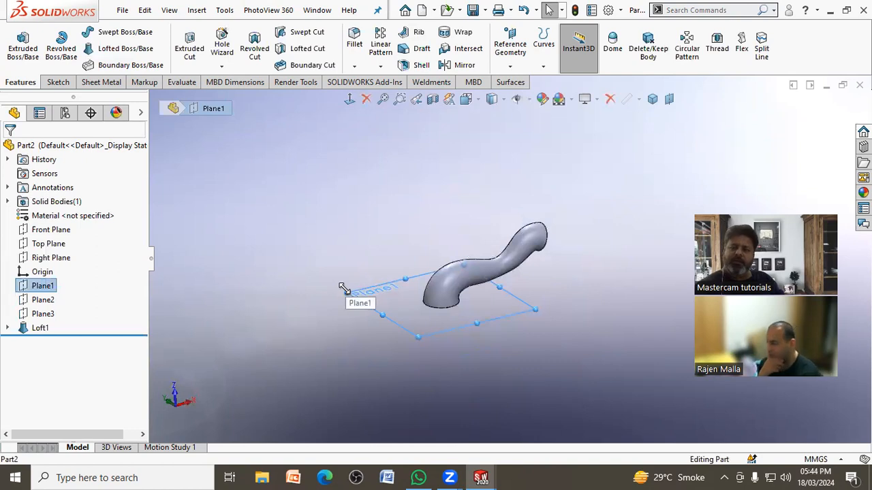
pyautogui.click(549, 226)
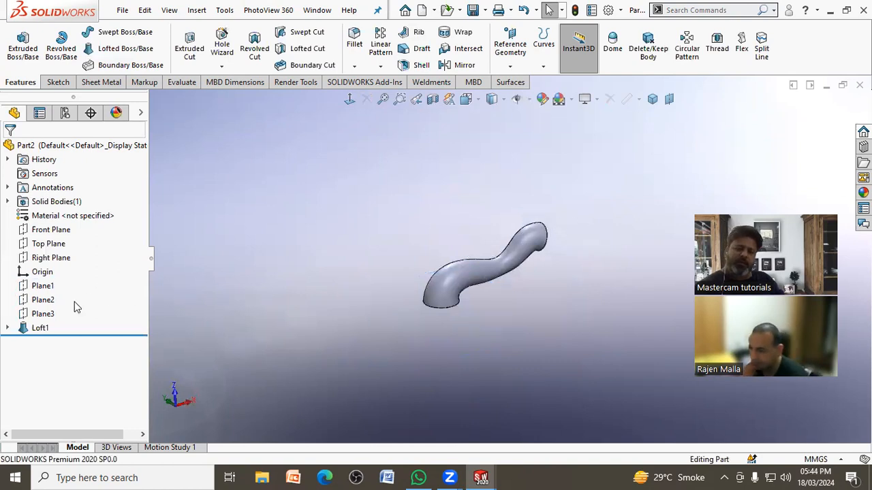
pyautogui.click(41, 299)
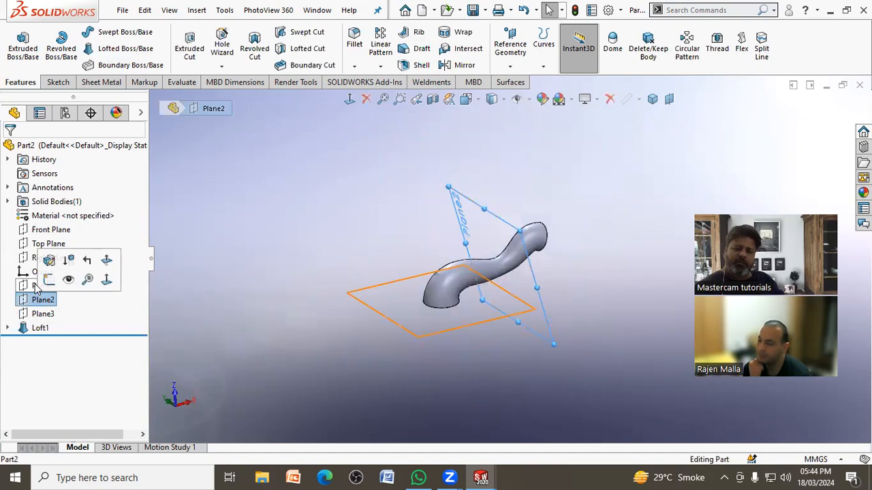
pyautogui.click(36, 288)
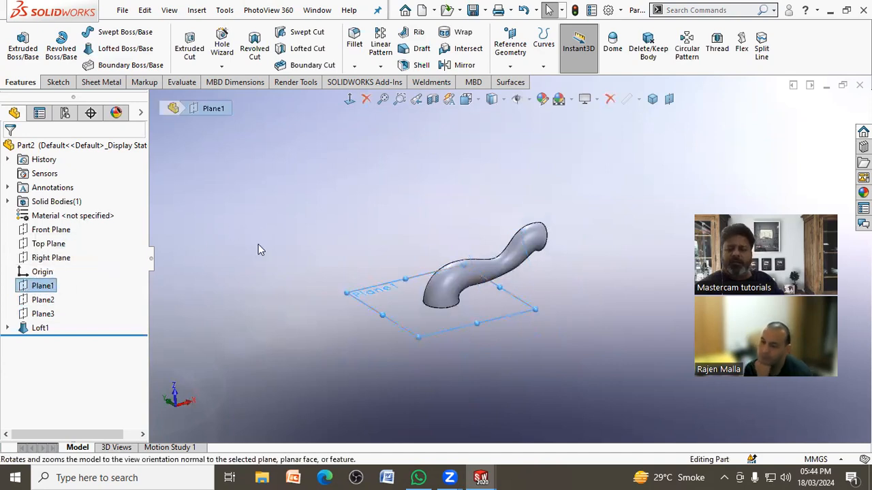
pyautogui.click(509, 65)
pyautogui.click(523, 82)
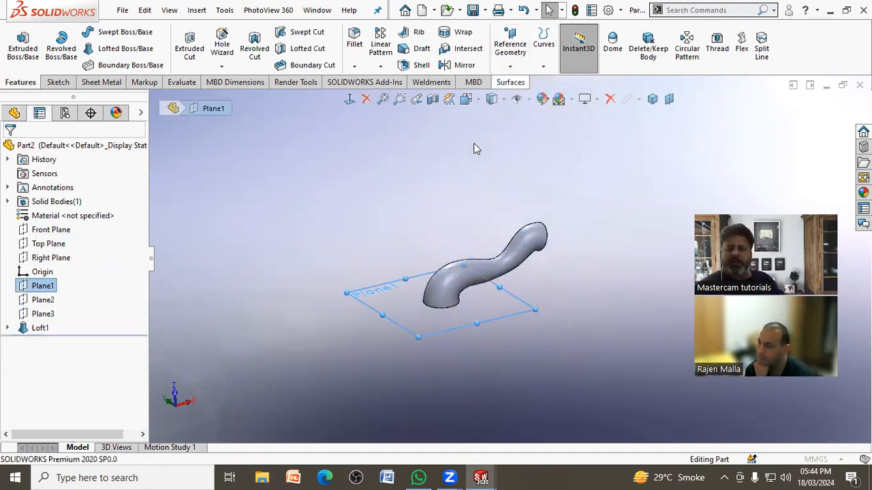
pyautogui.click(126, 306)
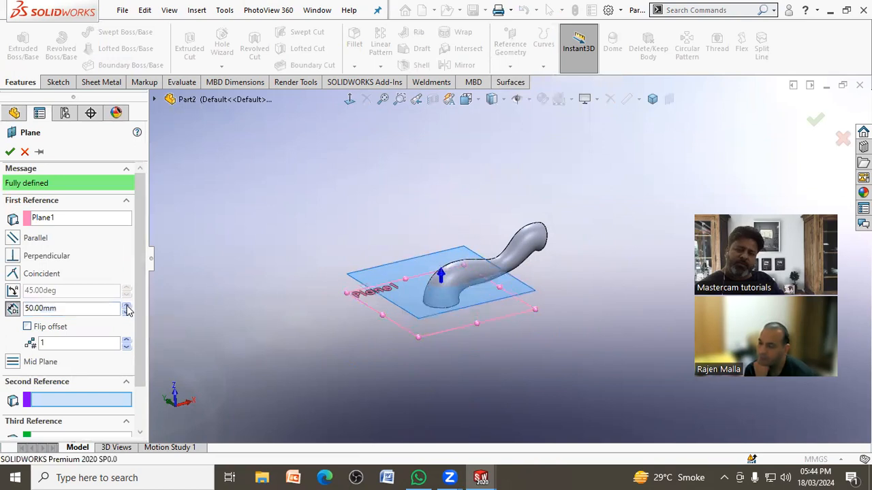
pyautogui.click(126, 308)
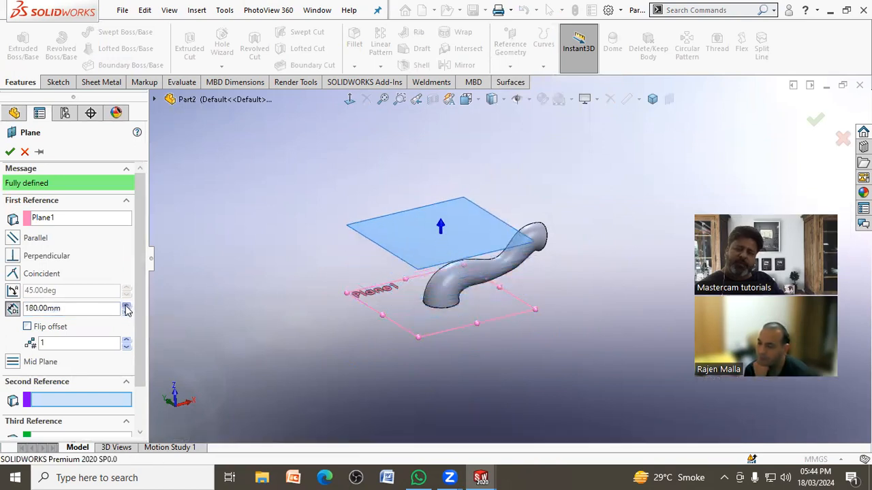
pyautogui.click(10, 152)
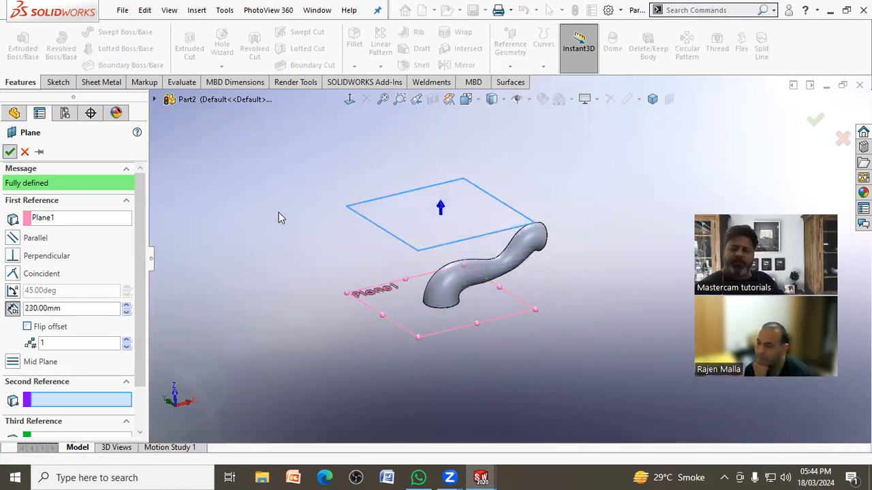
# Step: Sketch a narrow corner rectangle about 273 mm long on Plane4, starting near the origin and running along the lofted body, and close the sketch
pyautogui.click(361, 216)
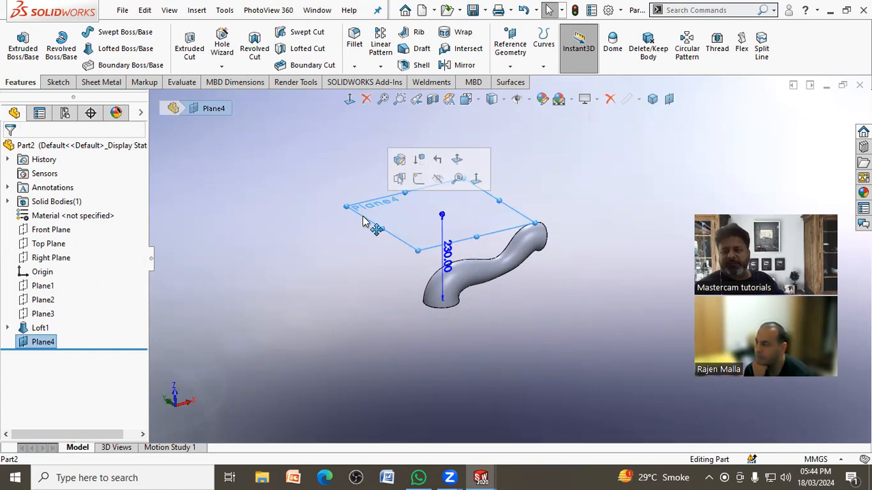
pyautogui.click(418, 178)
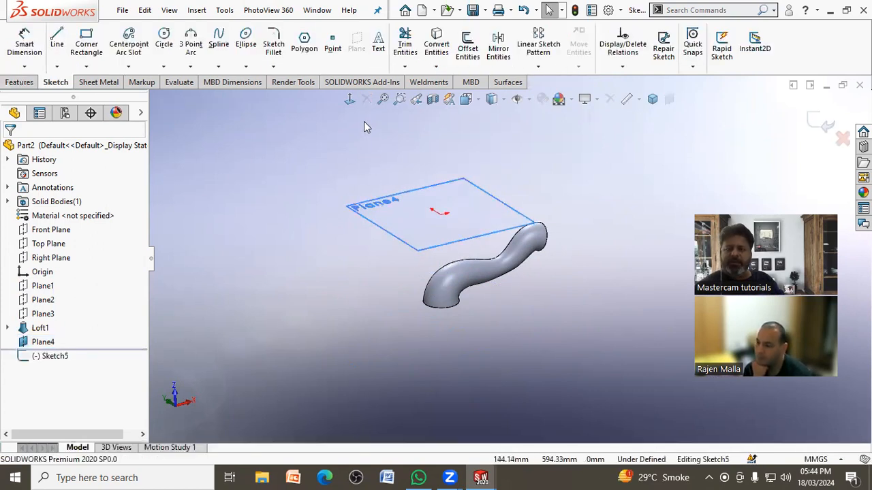
pyautogui.click(349, 99)
pyautogui.scroll(-5, 538, 274)
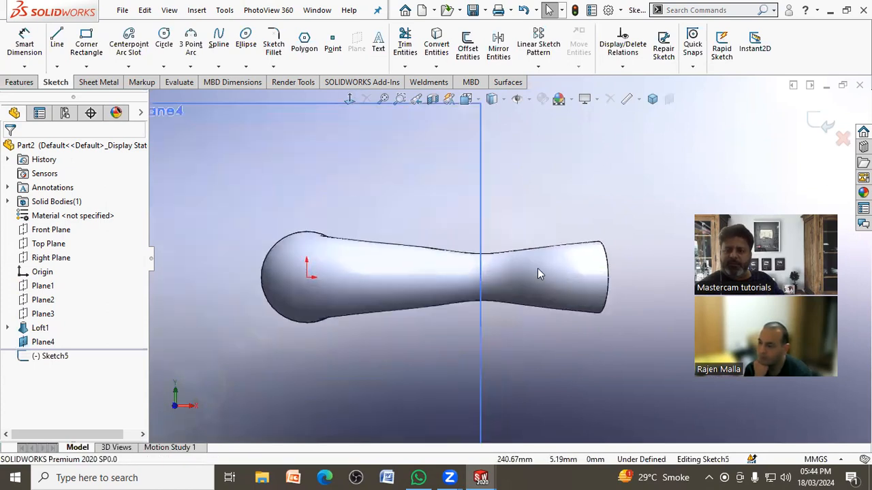
pyautogui.click(84, 45)
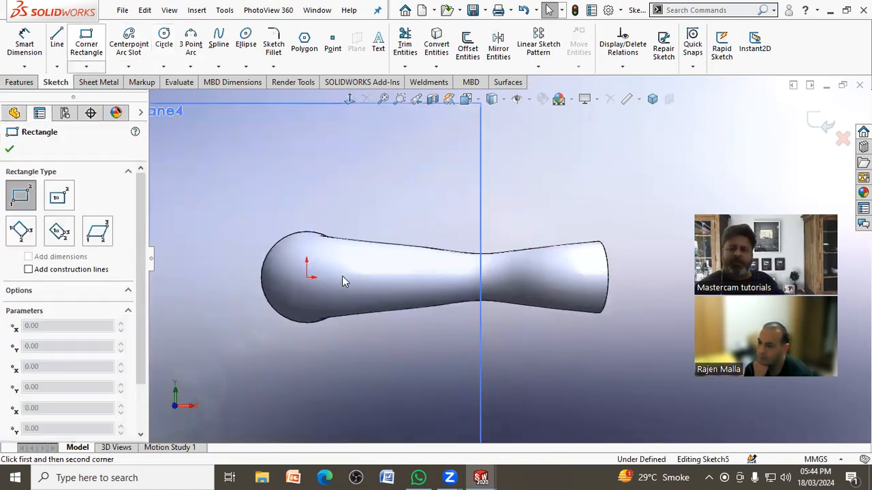
pyautogui.click(308, 277)
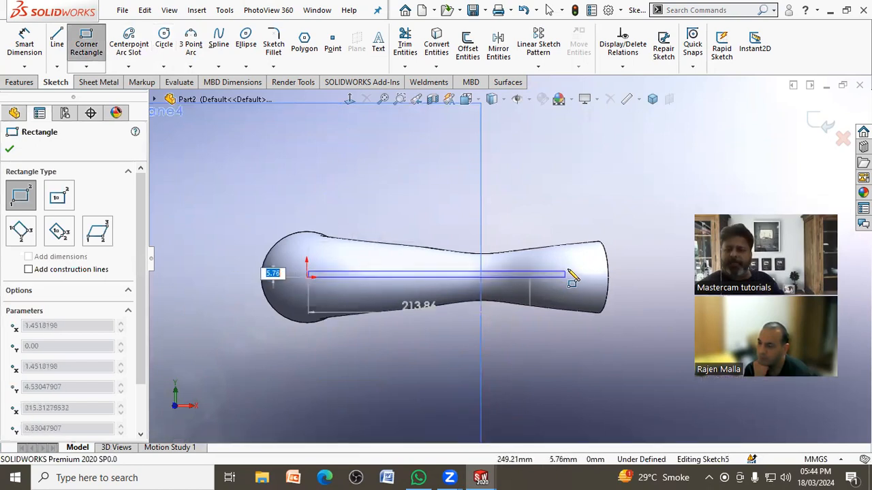
pyautogui.click(593, 274)
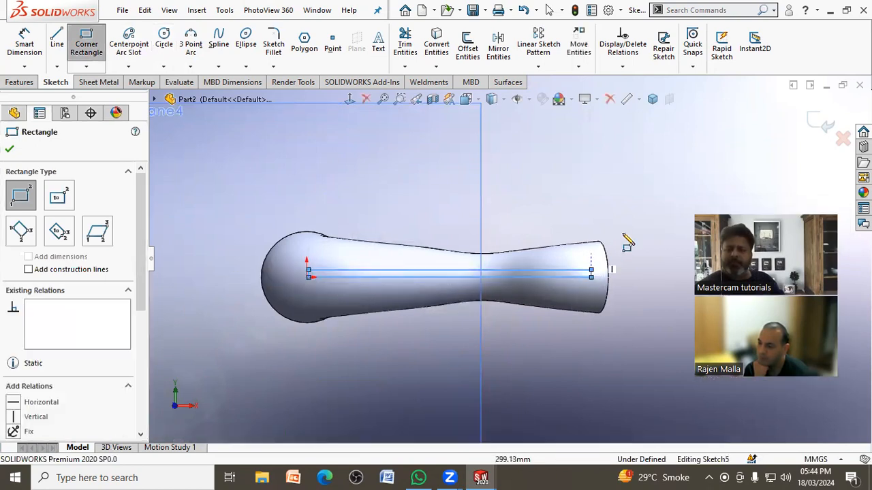
pyautogui.moveTo(596, 191); pyautogui.dragTo(559, 232, button='middle')
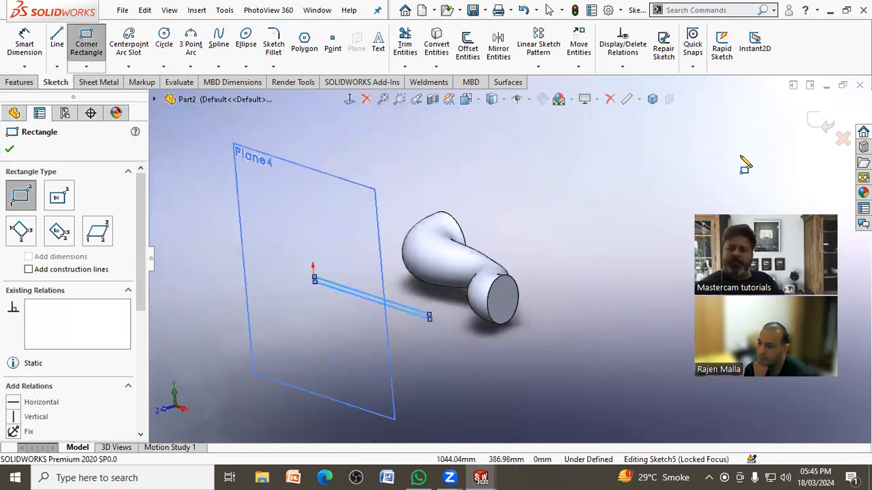
pyautogui.click(821, 123)
# Step: Hide Plane4, leaving the lofted body and the rectangle sketch displayed
pyautogui.moveTo(654, 208)
pyautogui.mouseDown(button='middle')
pyautogui.moveTo(562, 238)
pyautogui.moveTo(519, 210)
pyautogui.moveTo(555, 320)
pyautogui.mouseUp(button='middle')
pyautogui.click(507, 330)
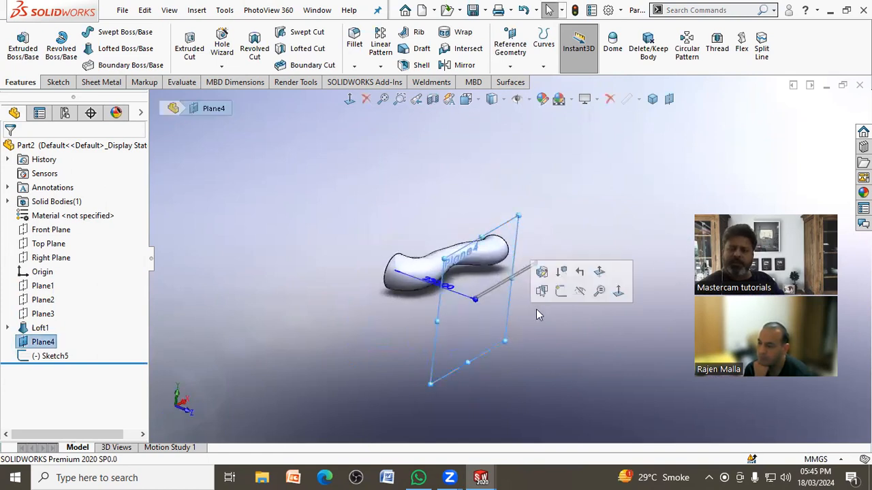
pyautogui.click(577, 295)
# Step: Set up a boss extrusion of the rectangle sketch using Offset From Surface, with the lofted body's face as the reference
pyautogui.moveTo(545, 316); pyautogui.dragTo(477, 260, button='middle')
pyautogui.scroll(-3, 478, 255)
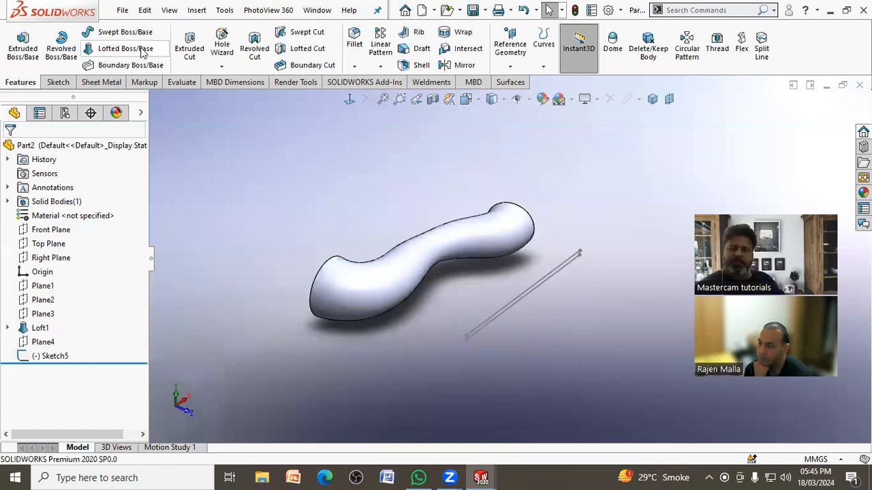
pyautogui.click(23, 46)
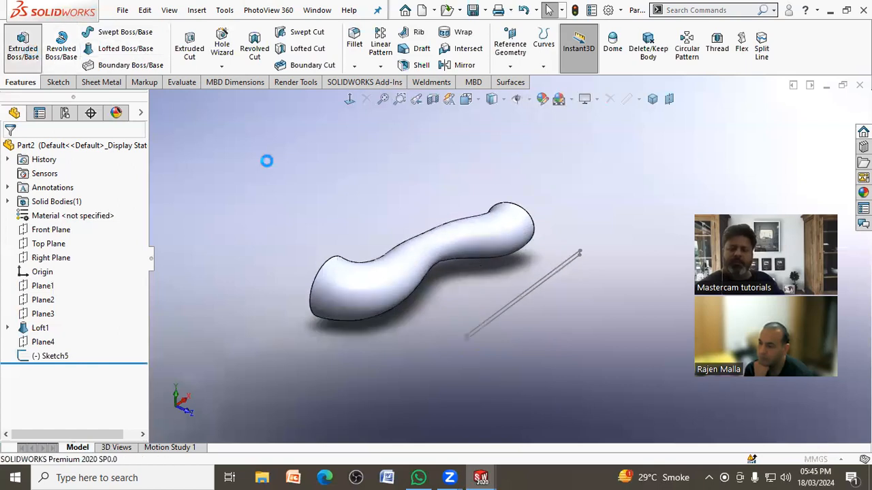
pyautogui.click(492, 314)
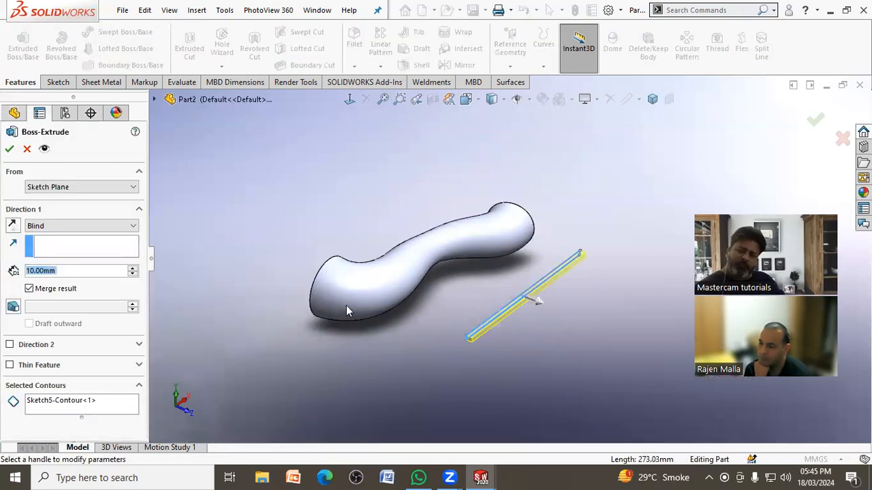
pyautogui.click(54, 230)
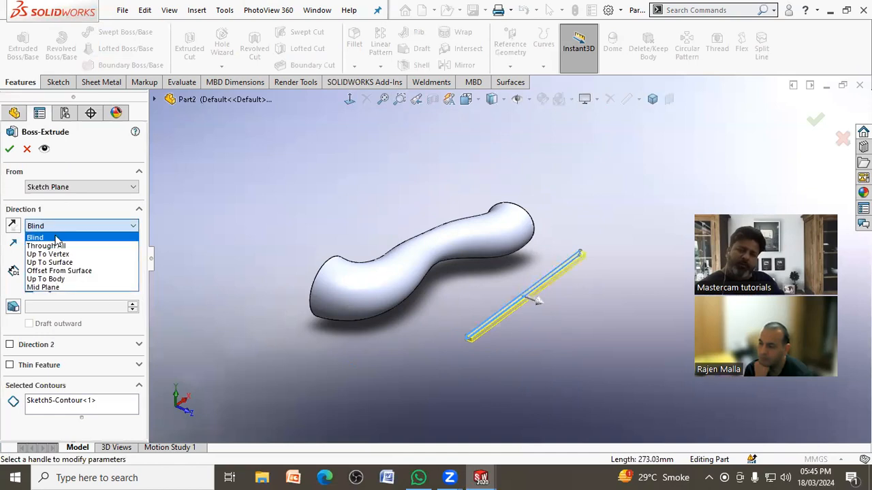
pyautogui.click(69, 271)
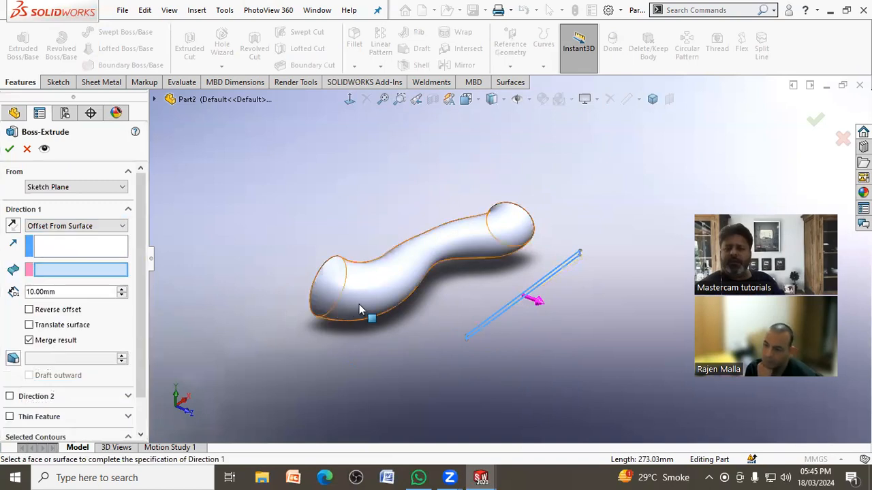
pyautogui.click(359, 304)
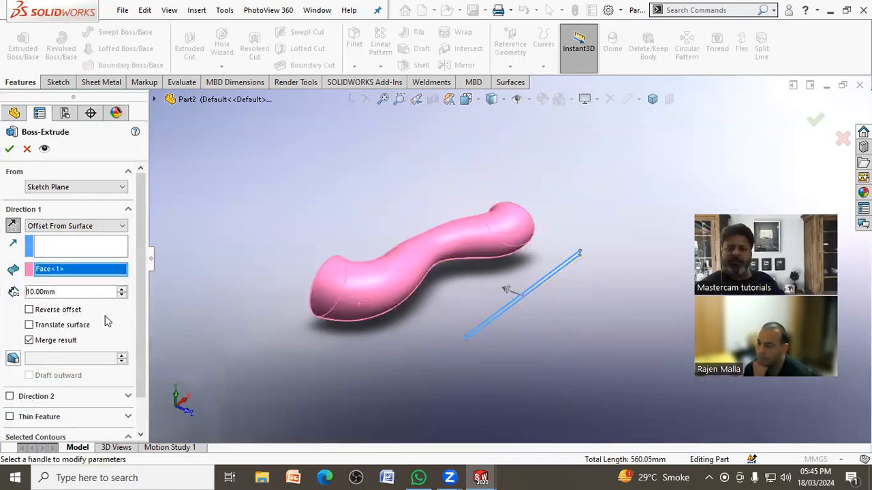
# Step: Set the surface offset to 2 mm with result merging turned off, try to create the extrusion, and leave the command
pyautogui.doubleClick(87, 292)
pyautogui.write('2')
pyautogui.press('Return')
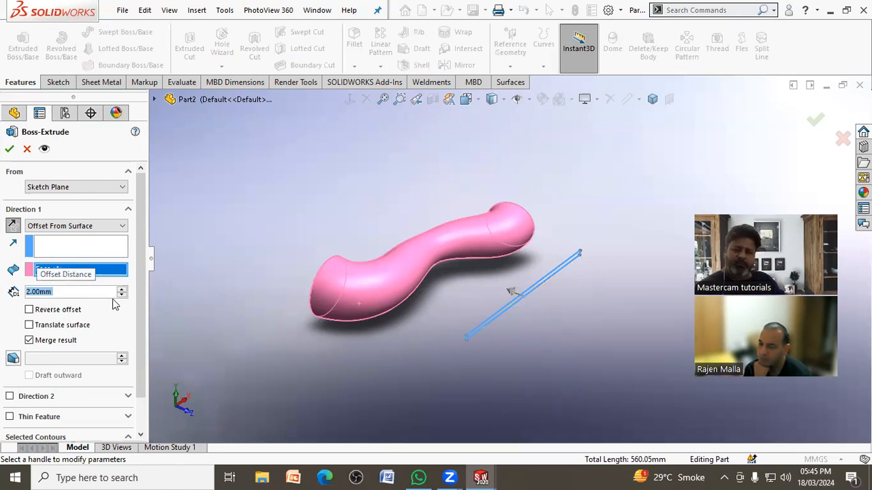
pyautogui.click(10, 151)
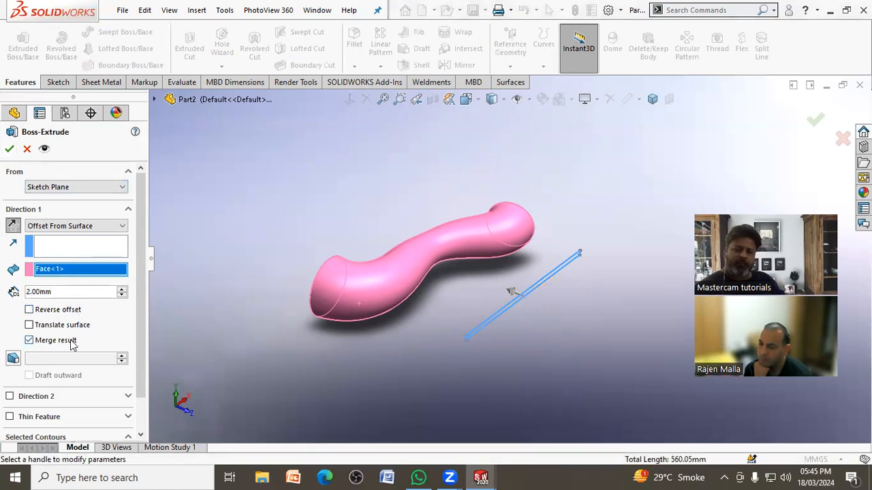
pyautogui.click(25, 150)
# Step: Reshape the rectangle sketch above the lofted body by moving its corner points, making it wider and about 285 mm long
pyautogui.moveTo(534, 278)
pyautogui.mouseDown(button='middle')
pyautogui.moveTo(510, 269)
pyautogui.moveTo(479, 226)
pyautogui.mouseUp(button='middle')
pyautogui.click(351, 100)
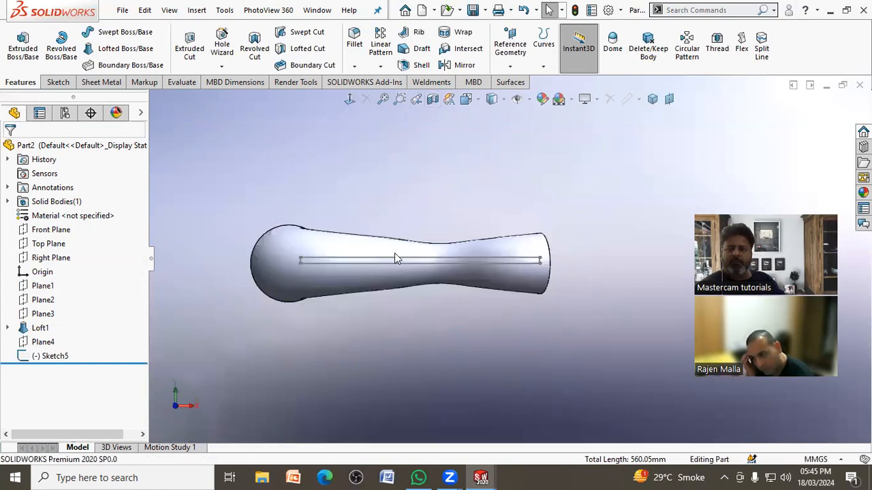
pyautogui.moveTo(408, 339)
pyautogui.mouseDown(button='middle')
pyautogui.moveTo(399, 235)
pyautogui.moveTo(432, 202)
pyautogui.moveTo(317, 181)
pyautogui.mouseUp(button='middle')
pyautogui.moveTo(322, 165)
pyautogui.mouseDown()
pyautogui.moveTo(334, 181)
pyautogui.moveTo(325, 173)
pyautogui.mouseUp()
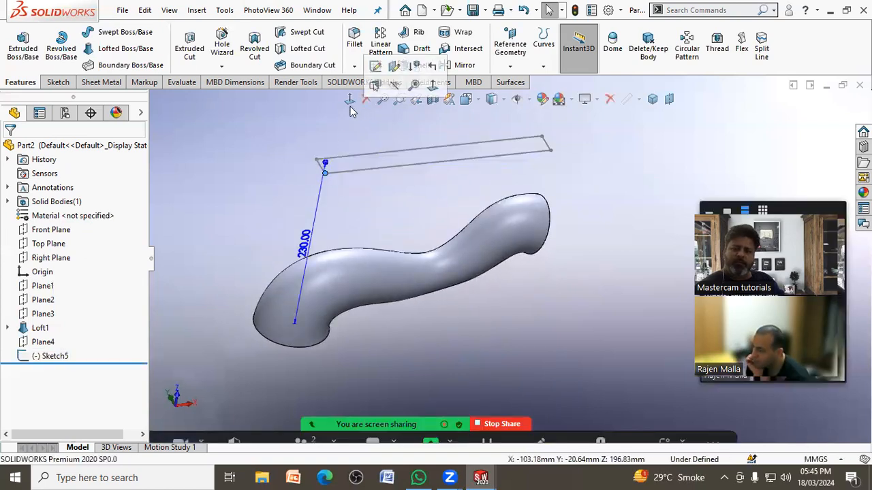
pyautogui.click(349, 102)
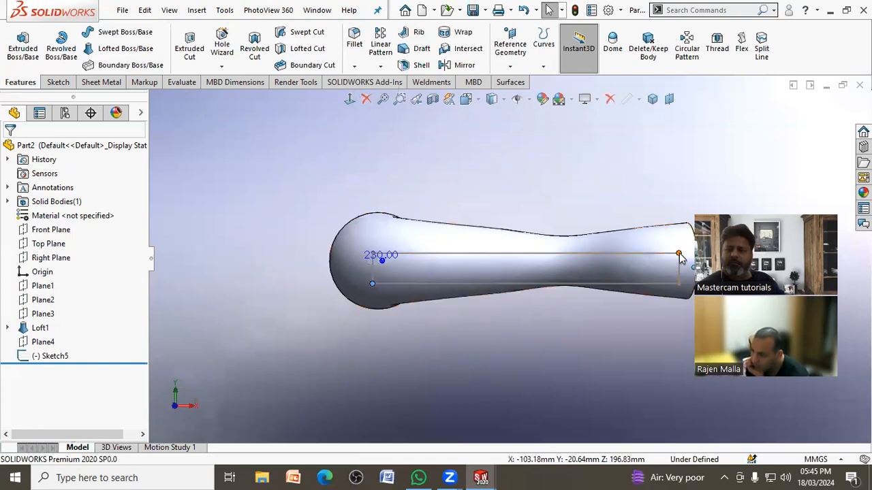
pyautogui.moveTo(679, 253); pyautogui.dragTo(678, 247)
pyautogui.moveTo(678, 285); pyautogui.dragTo(685, 271)
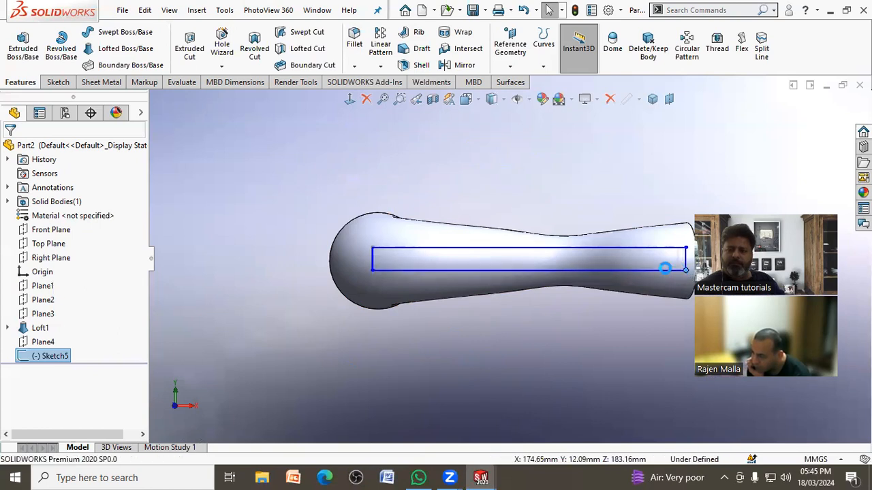
# Step: Start extruding the reshaped rectangle toward the lofted body, using Offset From Surface with the loft face as the reference
pyautogui.click(23, 43)
pyautogui.moveTo(395, 250)
pyautogui.mouseDown(button='middle')
pyautogui.moveTo(392, 259)
pyautogui.moveTo(382, 163)
pyautogui.mouseUp(button='middle')
pyautogui.click(392, 186)
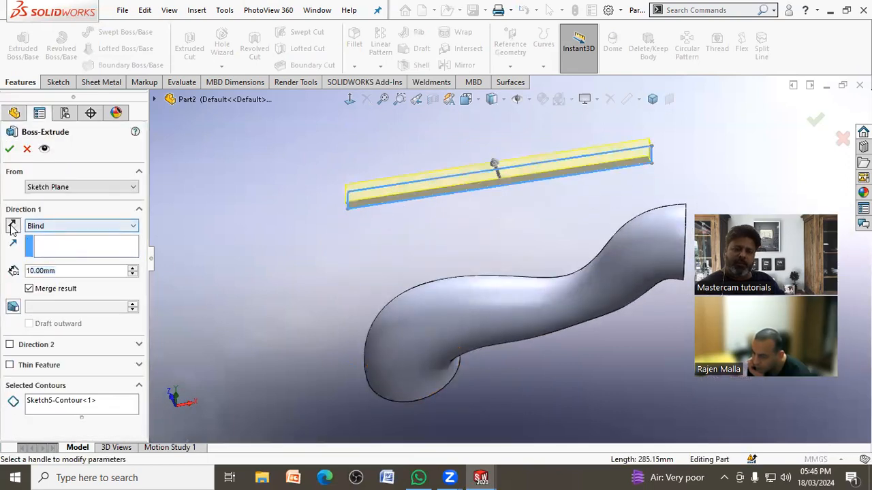
pyautogui.click(12, 225)
pyautogui.click(48, 227)
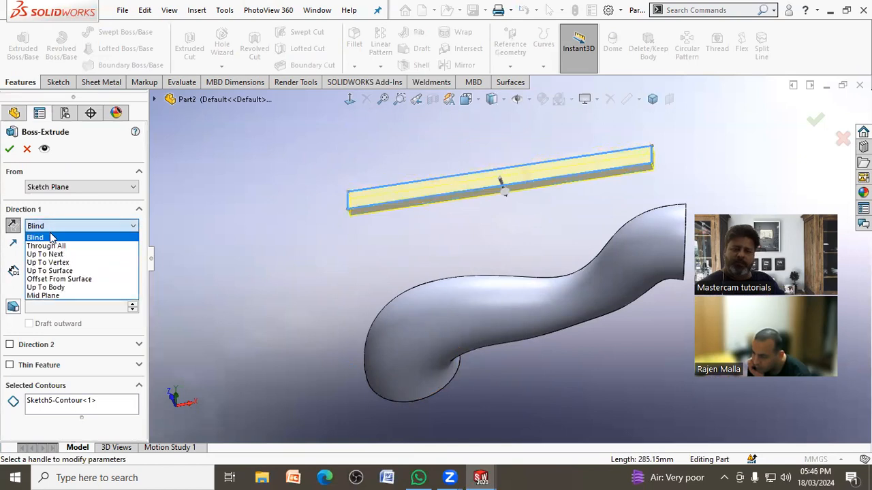
pyautogui.click(75, 280)
pyautogui.click(407, 315)
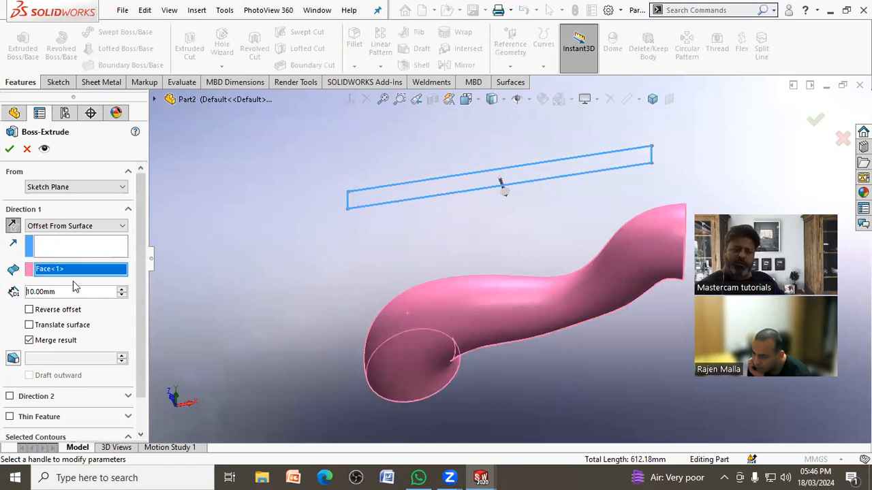
# Step: Try to create the extrusion with the Up To Surface end condition, ending at the lofted body's face
pyautogui.click(85, 226)
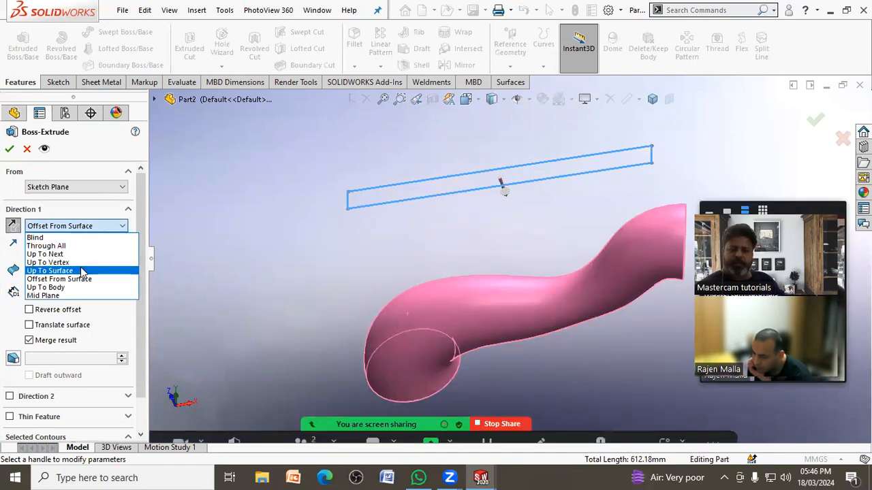
pyautogui.click(83, 270)
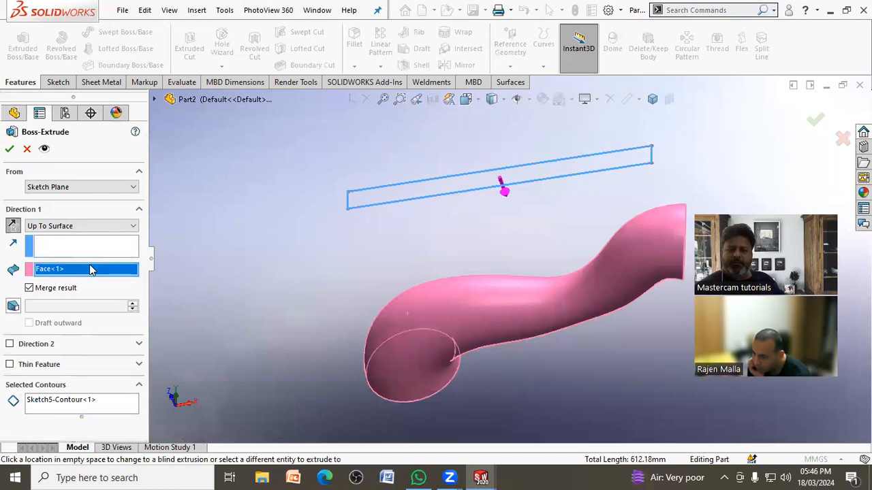
pyautogui.click(10, 149)
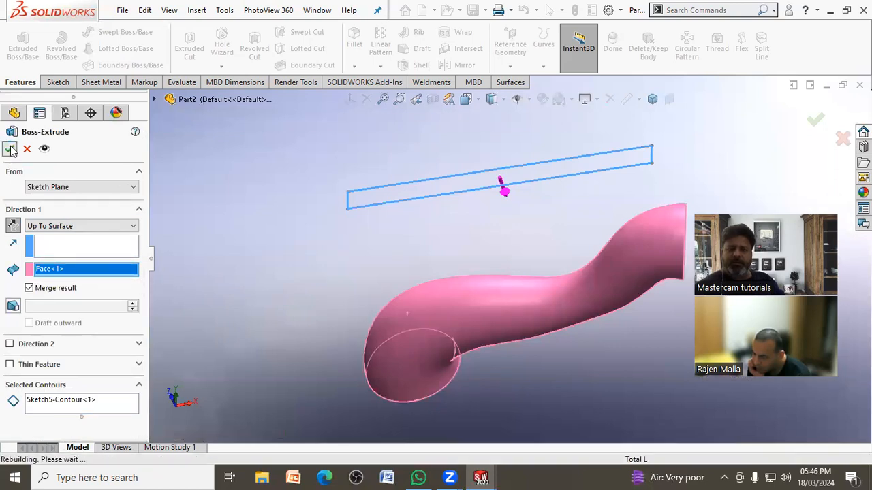
# Step: Replace the extrusion's selected contour with the region inside the rectangle sketch
pyautogui.rightClick(68, 400)
pyautogui.click(121, 410)
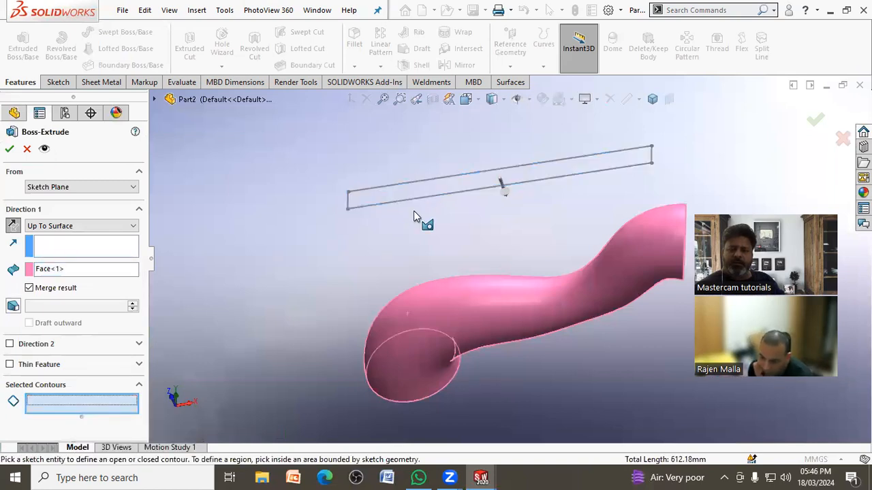
pyautogui.click(409, 194)
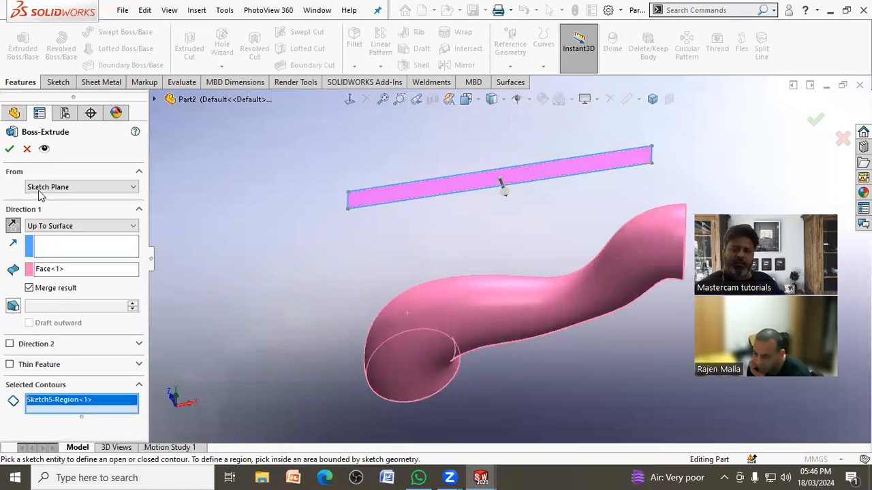
# Step: Switch the extrusion to Blind with a depth of 50 mm and reverse its direction toward the lofted body
pyautogui.click(79, 225)
pyautogui.click(75, 236)
pyautogui.click(79, 230)
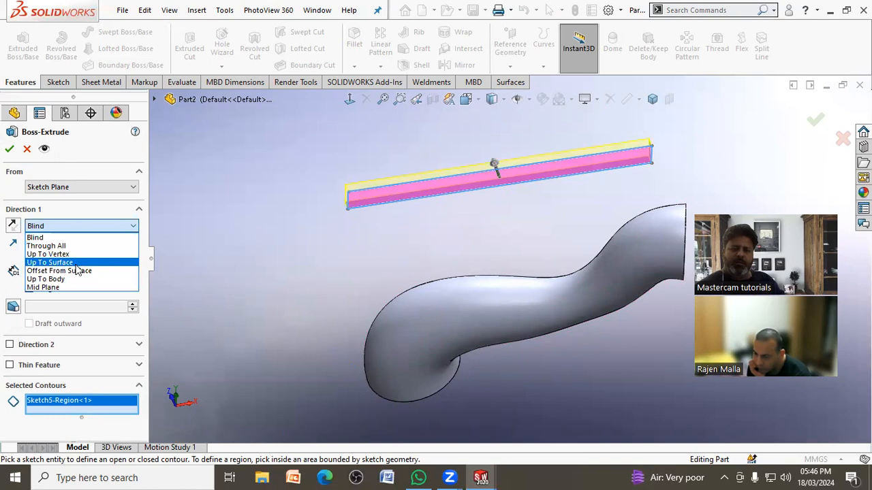
pyautogui.click(77, 238)
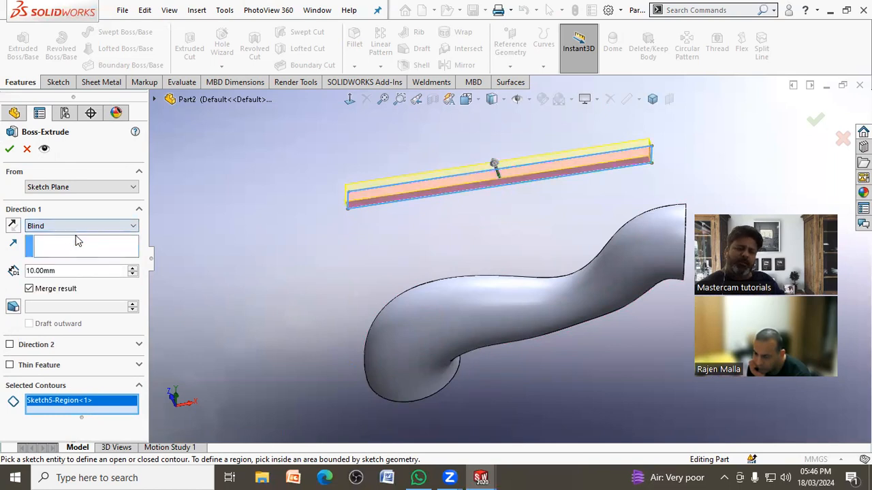
pyautogui.click(132, 269)
pyautogui.click(132, 269)
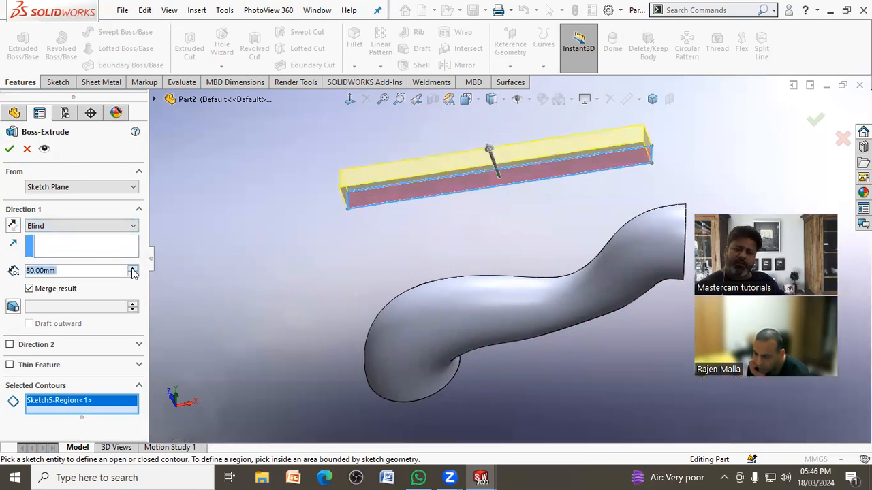
pyautogui.click(132, 269)
pyautogui.click(132, 269)
pyautogui.moveTo(373, 273); pyautogui.dragTo(390, 242, button='middle')
pyautogui.scroll(5, 390, 243)
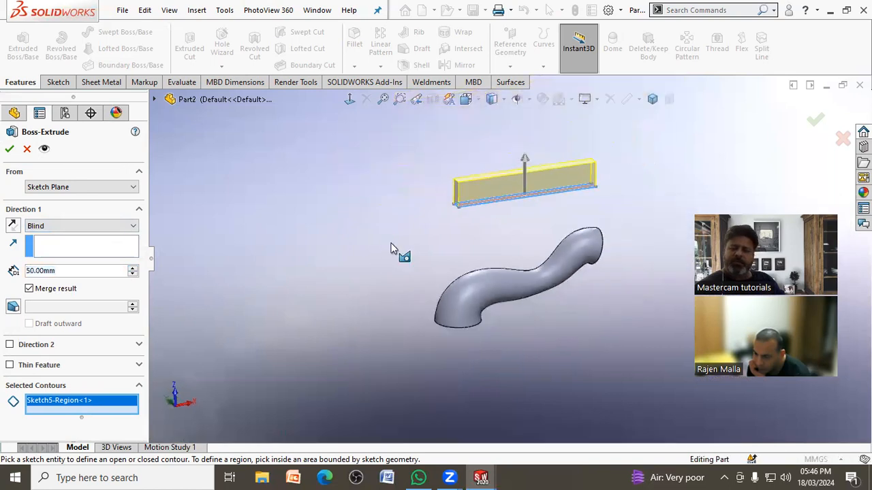
pyautogui.scroll(-2, 524, 200)
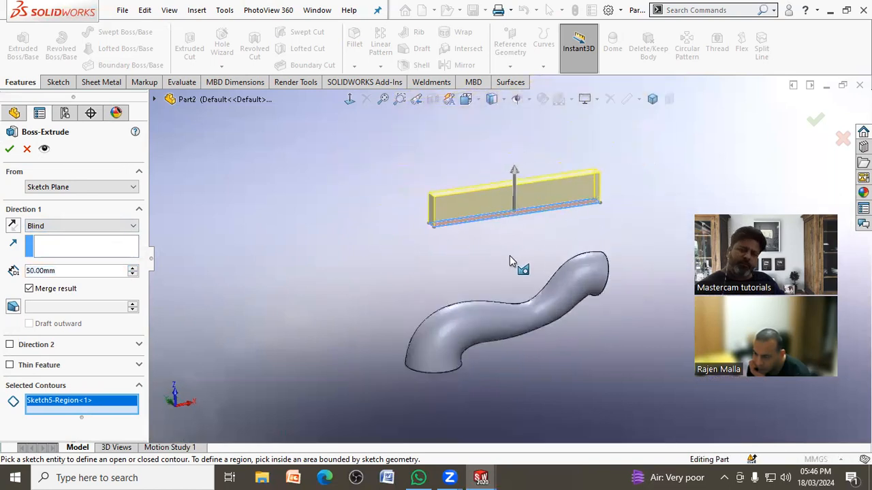
pyautogui.click(12, 225)
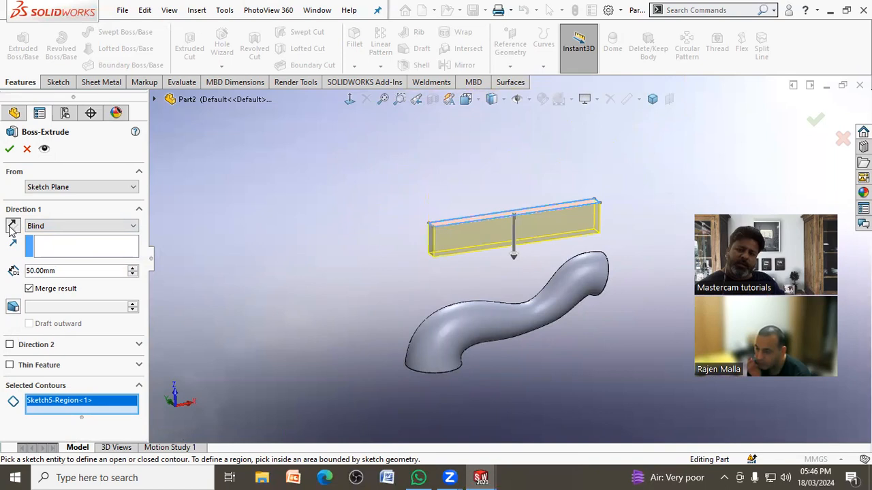
# Step: Start the extrusion at an offset of 80 mm from the sketch plane, reversed toward the lofted body
pyautogui.click(80, 188)
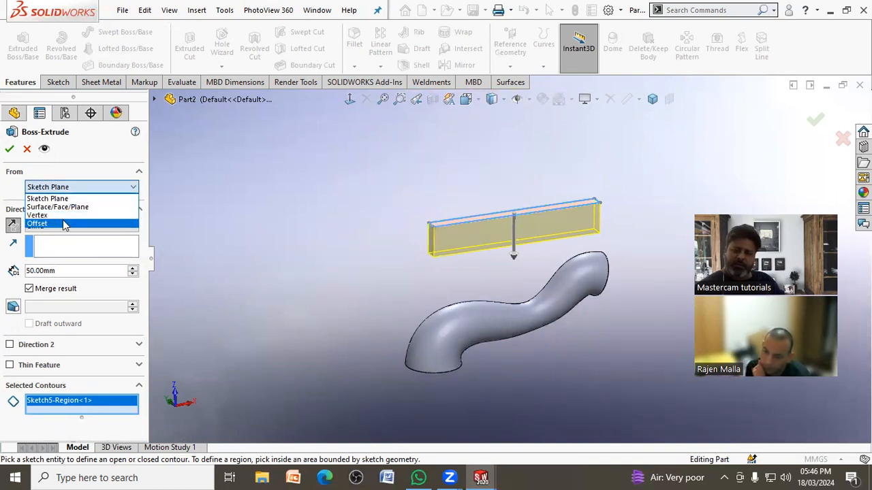
pyautogui.click(64, 224)
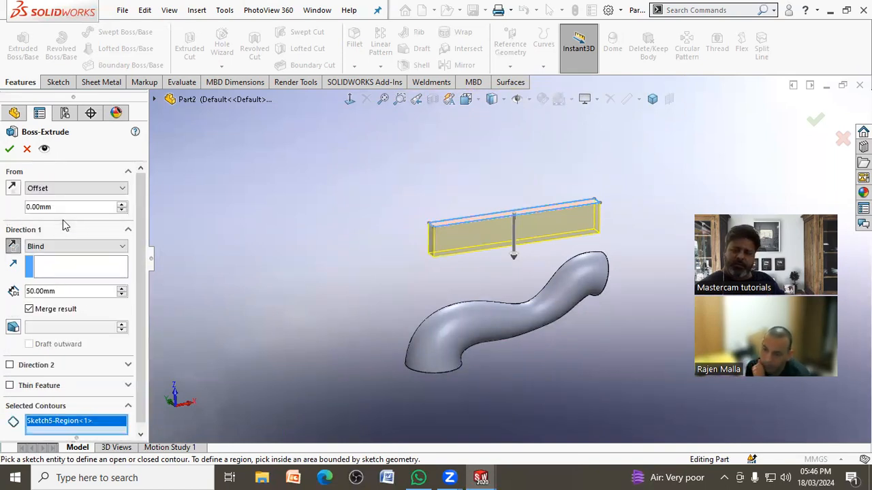
pyautogui.click(123, 205)
pyautogui.click(123, 205)
pyautogui.click(124, 206)
pyautogui.click(24, 191)
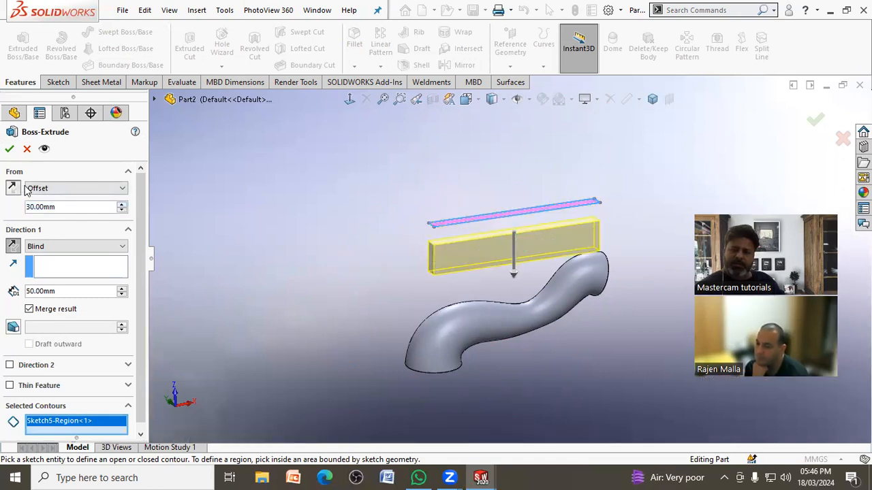
pyautogui.click(123, 207)
pyautogui.click(123, 206)
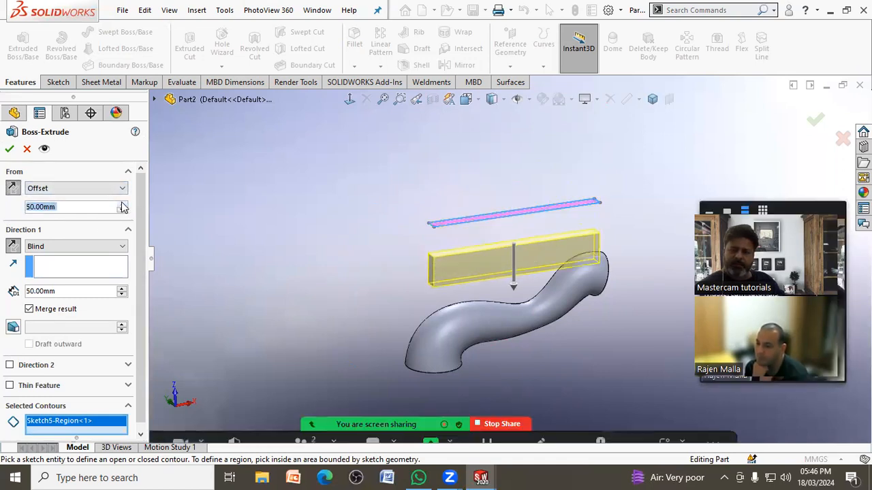
pyautogui.click(123, 206)
pyautogui.click(123, 206)
pyautogui.click(123, 207)
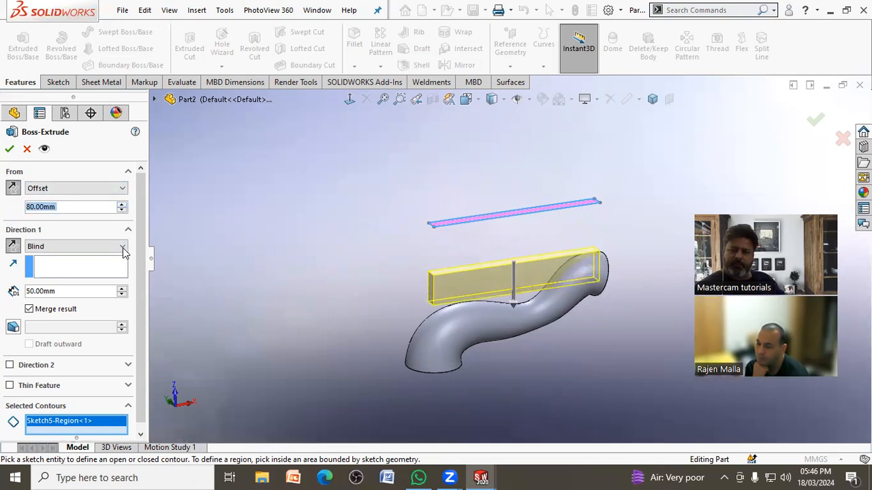
# Step: Increase the extrusion's Blind depth to 200 mm so it passes through the lofted body
pyautogui.click(123, 288)
pyautogui.click(123, 288)
pyautogui.click(124, 288)
pyautogui.click(123, 288)
pyautogui.click(123, 289)
pyautogui.click(124, 288)
pyautogui.click(124, 289)
pyautogui.click(123, 289)
pyautogui.click(123, 289)
pyautogui.click(123, 289)
pyautogui.click(124, 288)
pyautogui.click(123, 289)
pyautogui.click(123, 289)
pyautogui.click(123, 289)
pyautogui.click(123, 289)
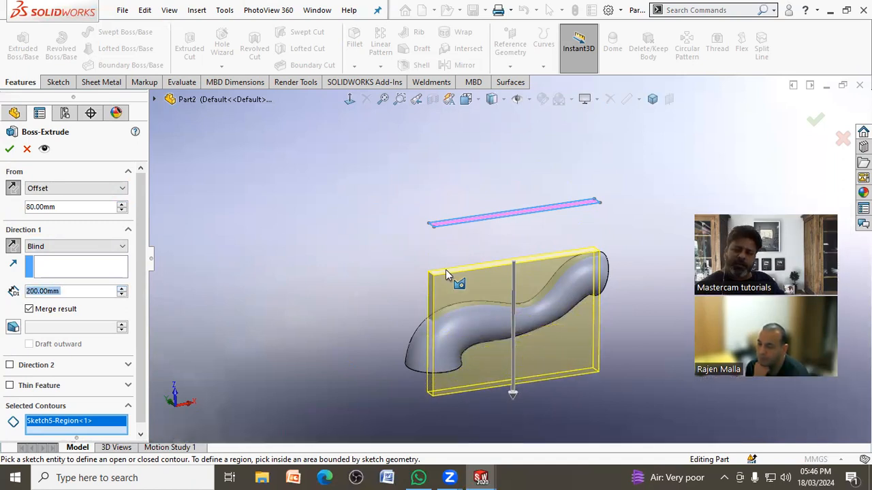
# Step: Reduce the extrusion's start offset to 60 mm and create the plate through the lofted body
pyautogui.click(123, 203)
pyautogui.click(122, 204)
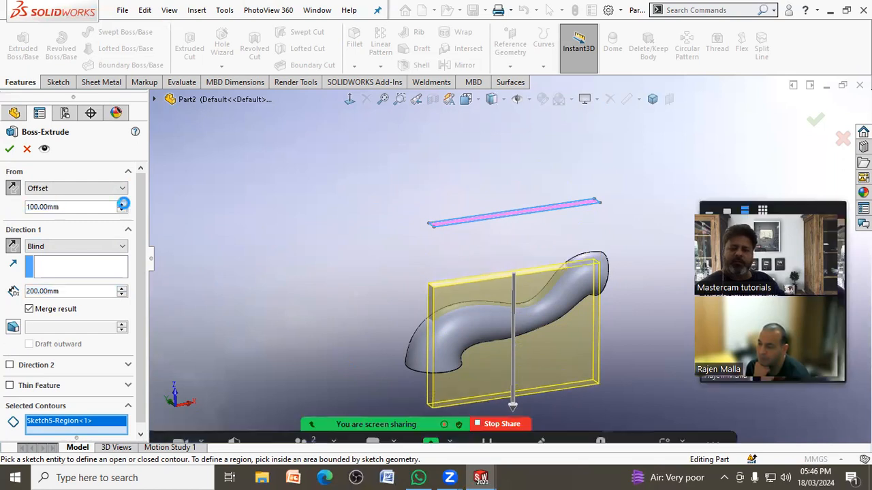
pyautogui.click(123, 211)
pyautogui.click(122, 211)
pyautogui.click(122, 212)
pyautogui.click(122, 211)
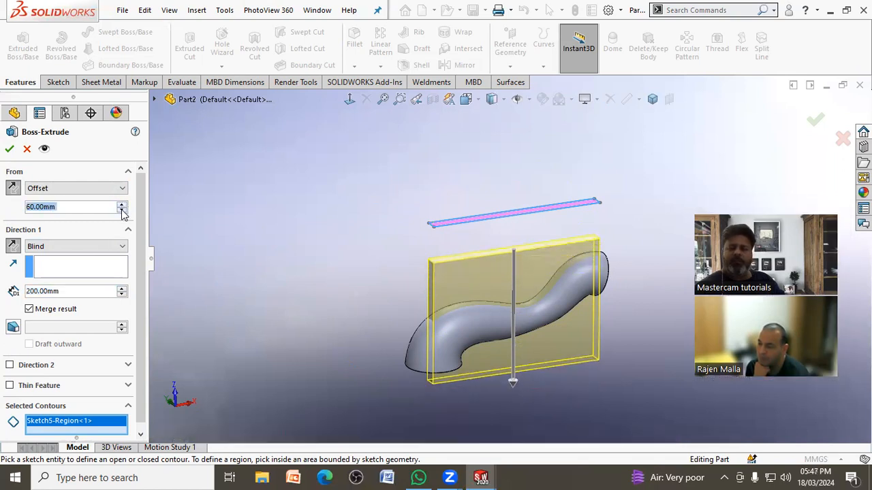
pyautogui.click(10, 148)
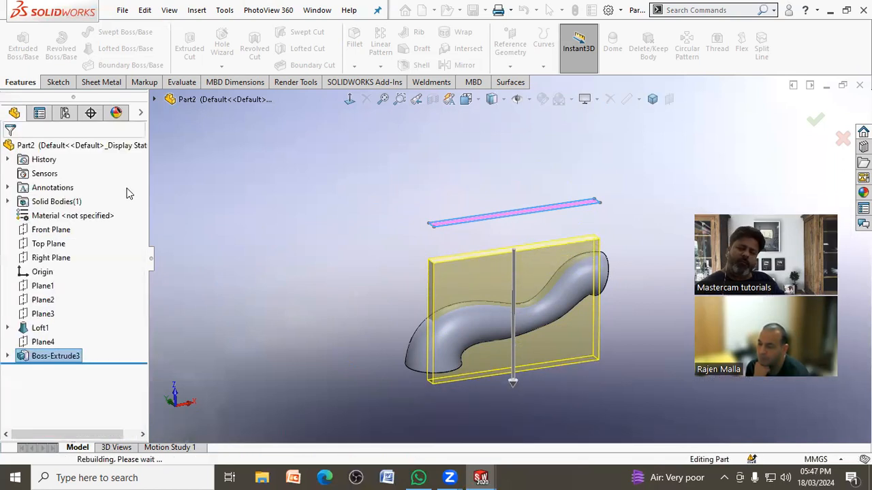
pyautogui.click(245, 224)
pyautogui.moveTo(252, 229)
pyautogui.mouseDown(button='middle')
pyautogui.moveTo(202, 204)
pyautogui.moveTo(220, 150)
pyautogui.moveTo(249, 152)
pyautogui.moveTo(264, 234)
pyautogui.mouseUp(button='middle')
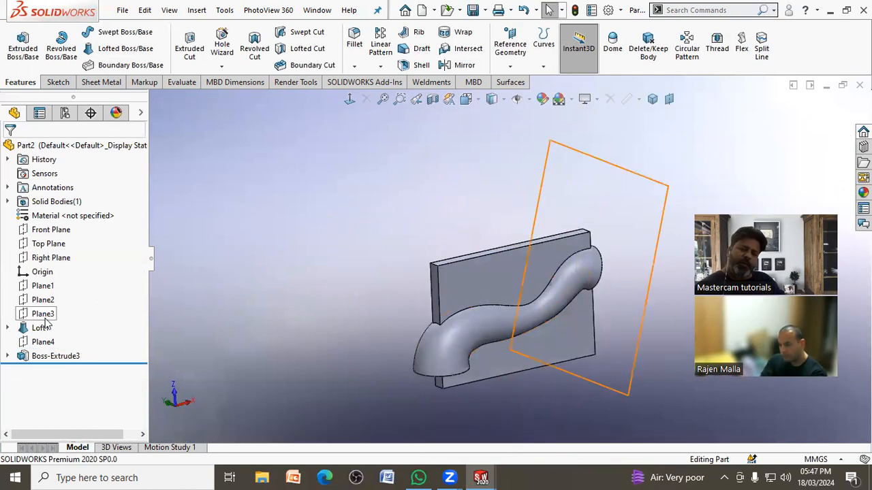
# Step: Examine the offset plane above the plate, rolling the model back to the loft and forward again
pyautogui.click(55, 356)
pyautogui.click(235, 320)
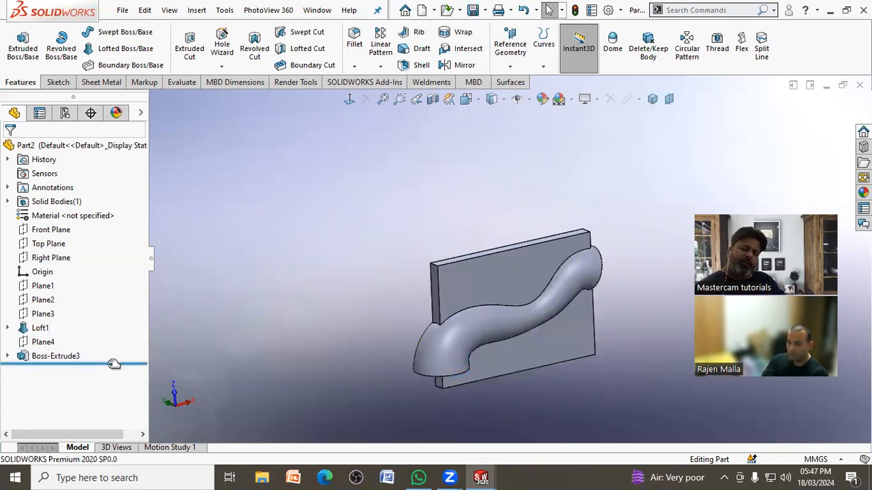
pyautogui.click(42, 342)
pyautogui.moveTo(195, 304); pyautogui.dragTo(277, 242, button='middle')
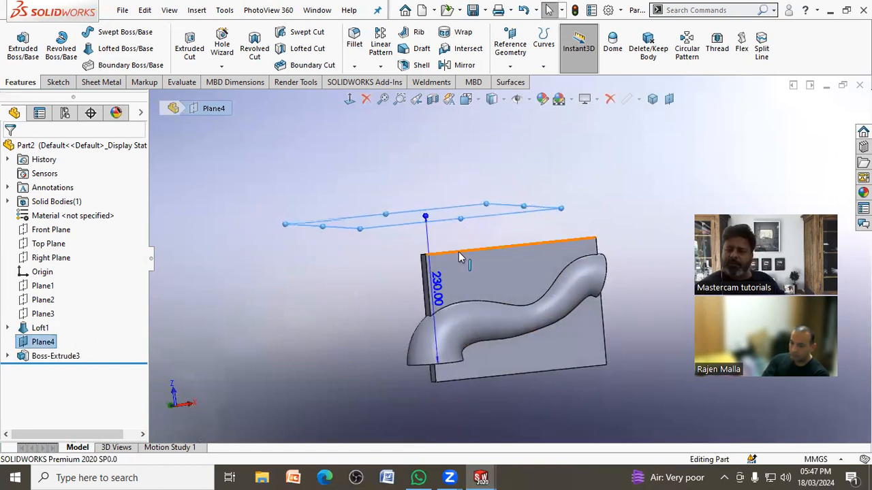
pyautogui.moveTo(318, 269); pyautogui.dragTo(278, 288, button='middle')
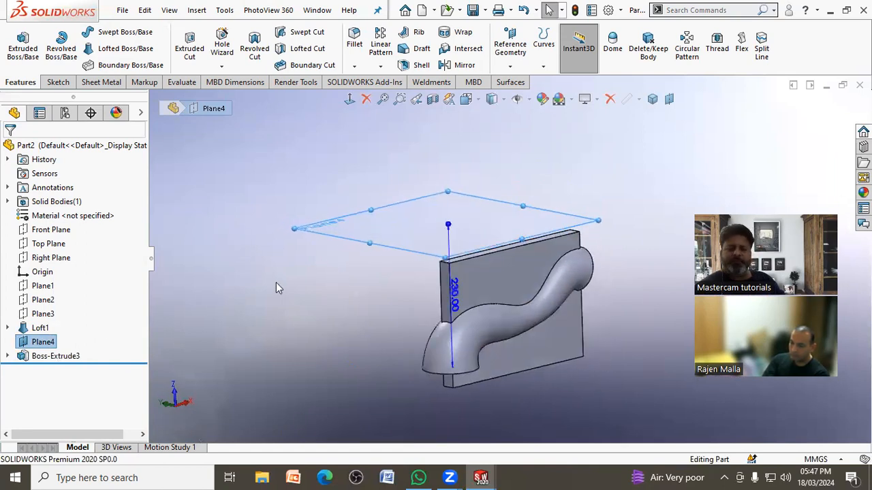
pyautogui.click(259, 295)
pyautogui.moveTo(117, 363); pyautogui.dragTo(124, 334)
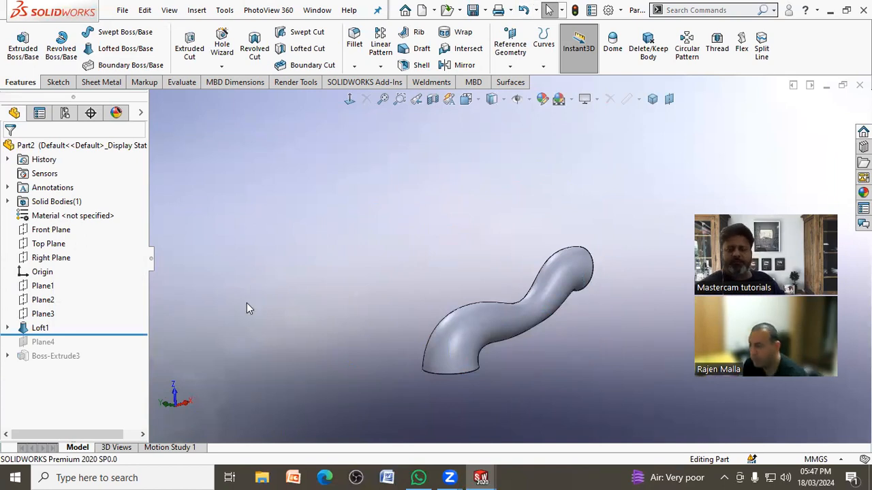
pyautogui.moveTo(122, 334); pyautogui.dragTo(124, 363)
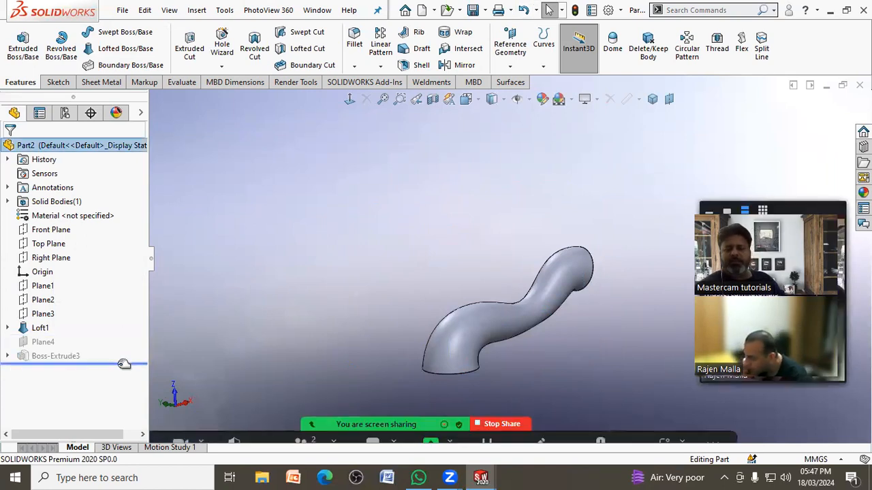
# Step: Show the reference planes Plane1, Plane2 and Plane3 in the model
pyautogui.click(52, 302)
pyautogui.keyDown('ctrl'); pyautogui.click(41, 286); pyautogui.keyUp('ctrl')
pyautogui.keyDown('ctrl'); pyautogui.click(45, 314); pyautogui.keyUp('ctrl')
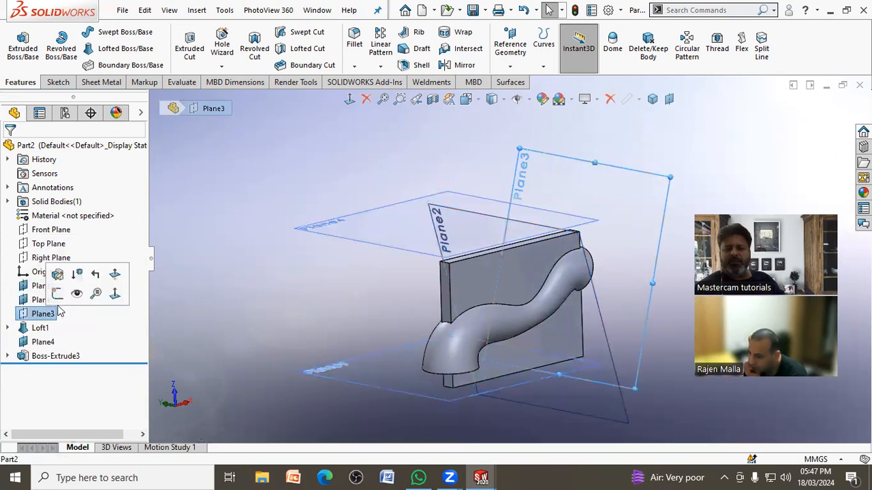
pyautogui.click(77, 292)
pyautogui.scroll(3, 317, 252)
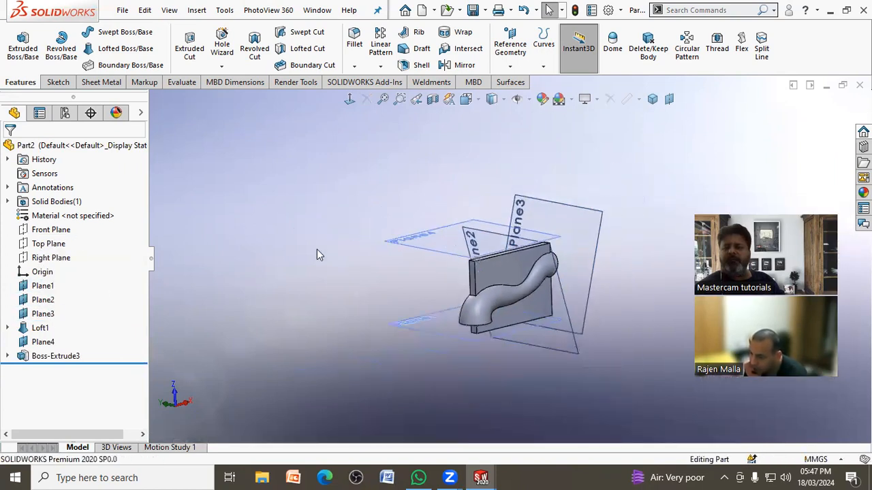
pyautogui.moveTo(632, 276); pyautogui.dragTo(583, 218, button='middle')
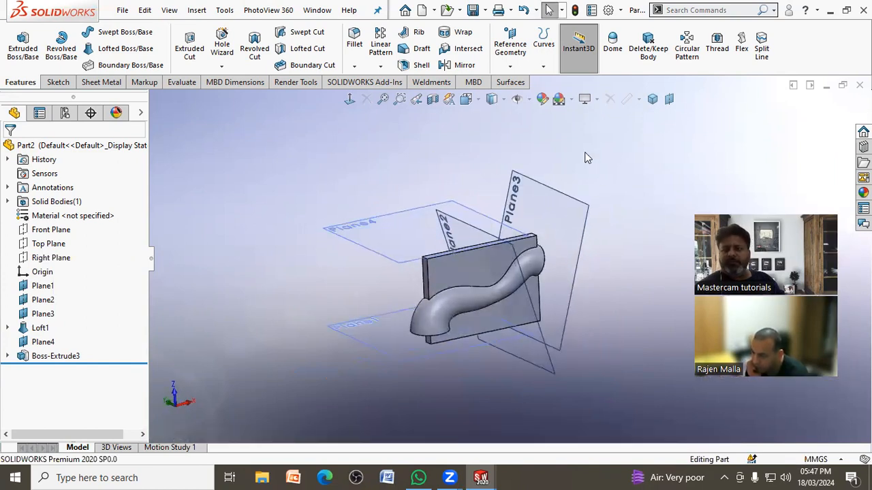
# Step: Toggle the display of the reference planes and the primary planes on and off several times
pyautogui.click(526, 101)
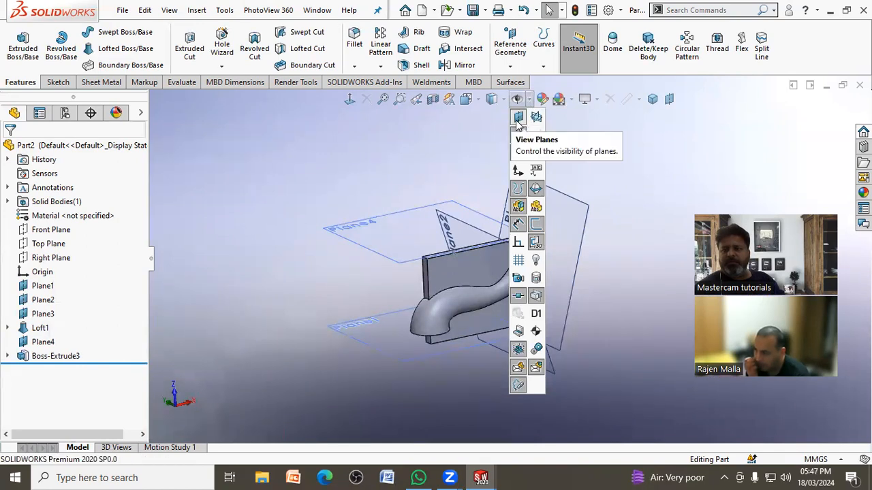
pyautogui.click(518, 120)
pyautogui.click(518, 120)
pyautogui.click(518, 120)
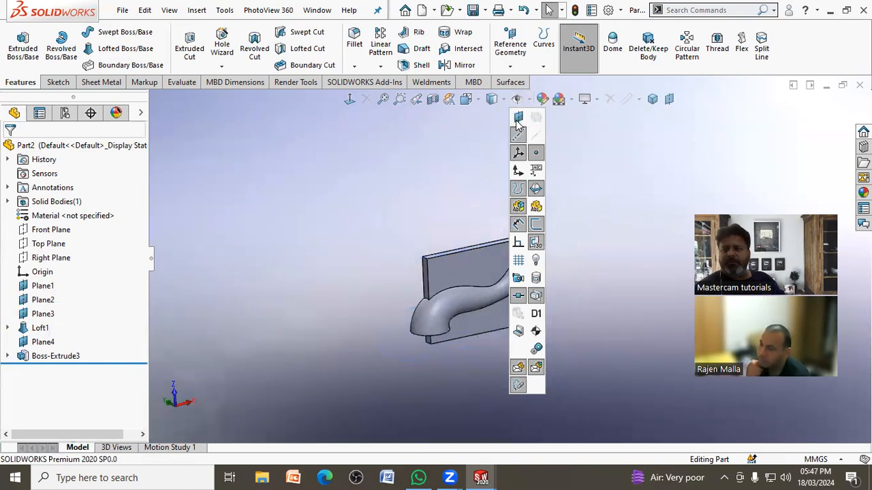
pyautogui.click(517, 120)
pyautogui.click(536, 117)
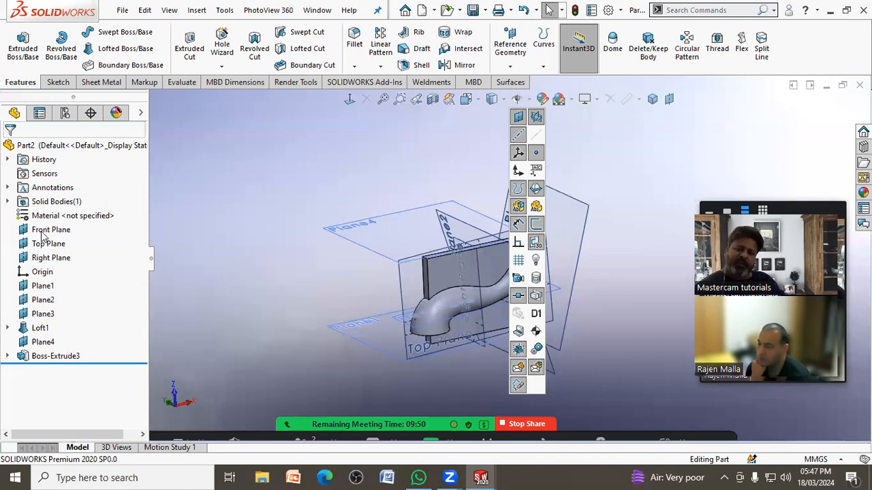
pyautogui.click(535, 119)
pyautogui.click(518, 118)
pyautogui.click(519, 118)
pyautogui.click(518, 118)
pyautogui.click(518, 119)
pyautogui.click(519, 118)
pyautogui.click(518, 118)
pyautogui.click(519, 119)
pyautogui.click(518, 119)
pyautogui.click(519, 119)
pyautogui.click(532, 123)
pyautogui.click(533, 122)
pyautogui.click(533, 122)
pyautogui.click(521, 119)
pyautogui.click(520, 120)
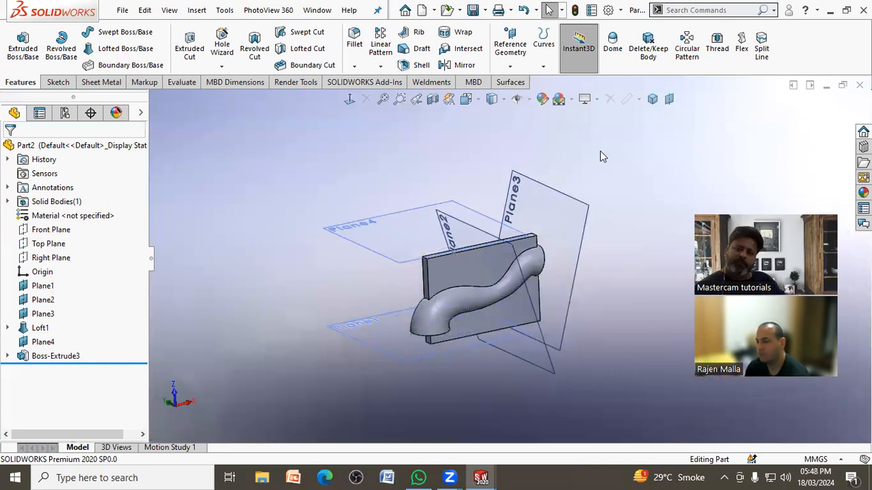
# Step: Roll the model back to just after the origin and start an extrusion sketch on the Front Plane
pyautogui.moveTo(115, 365); pyautogui.dragTo(113, 287)
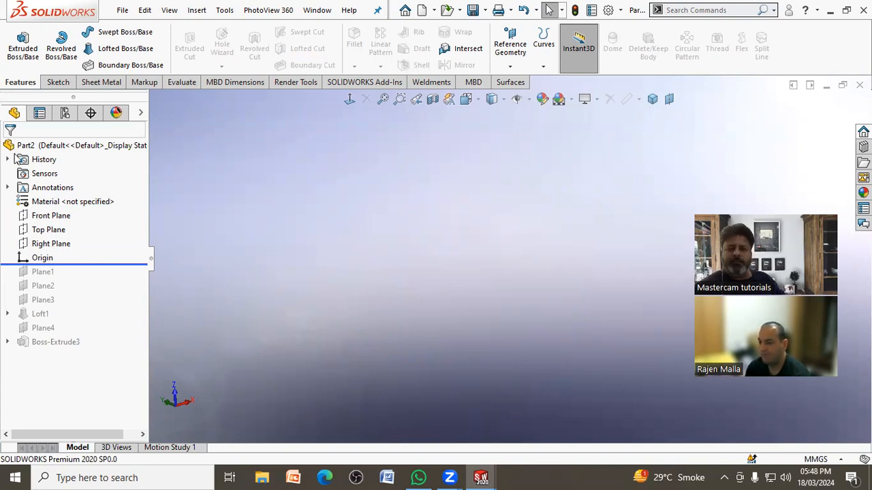
pyautogui.click(23, 46)
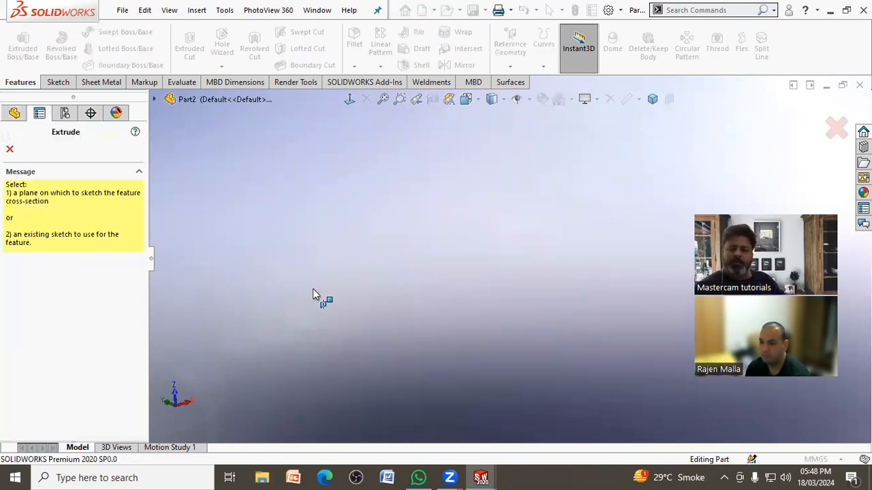
pyautogui.click(155, 99)
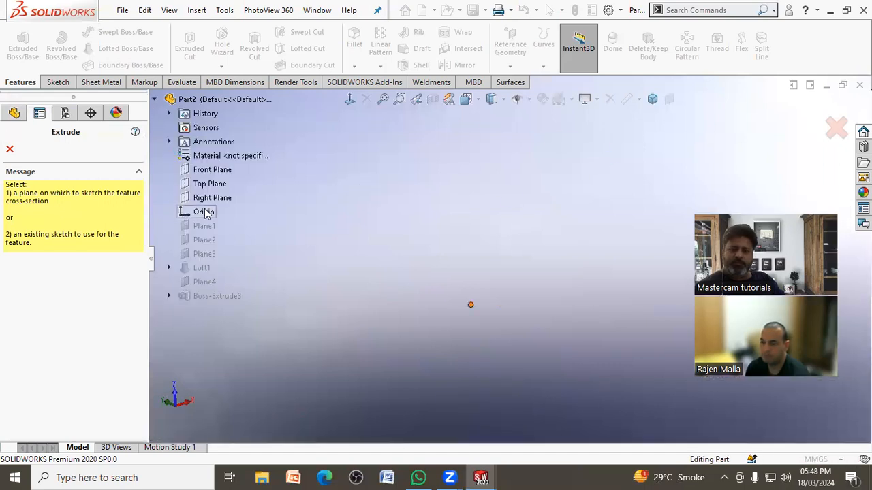
pyautogui.click(212, 171)
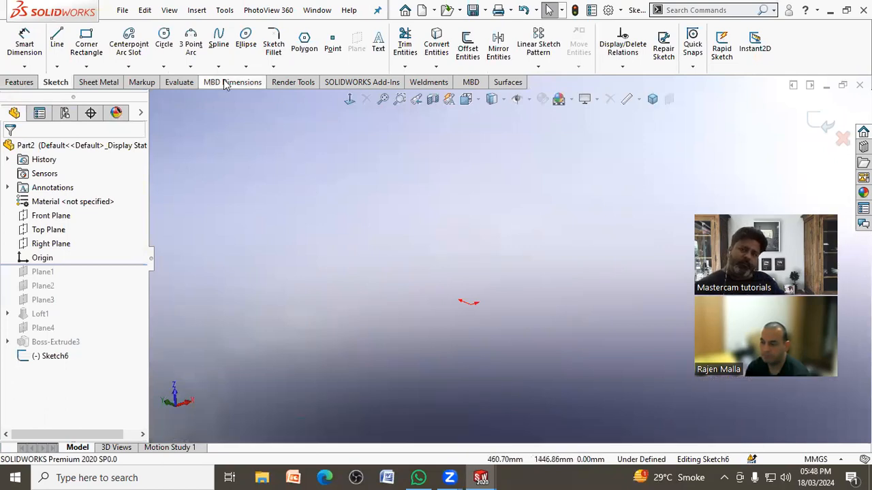
# Step: Sketch a corner rectangle on the Front Plane with its first corner at the origin
pyautogui.click(87, 46)
pyautogui.click(470, 302)
pyautogui.click(583, 230)
pyautogui.rightClick(584, 231)
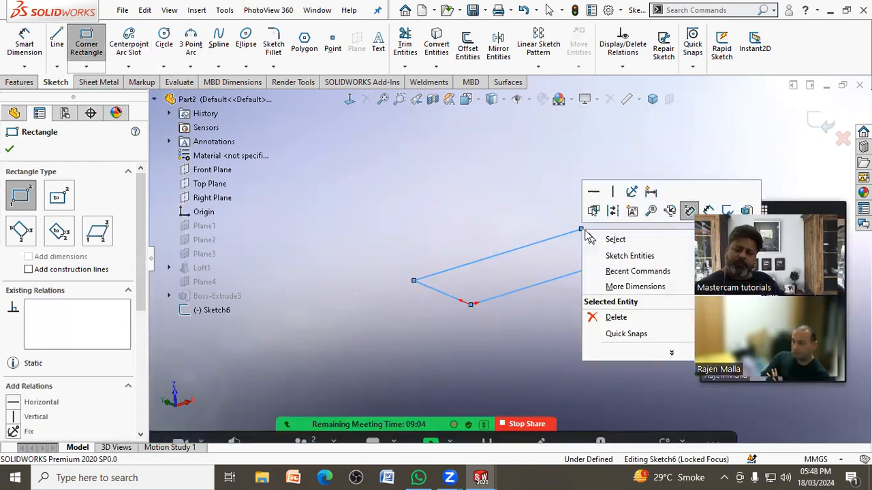
pyautogui.click(623, 212)
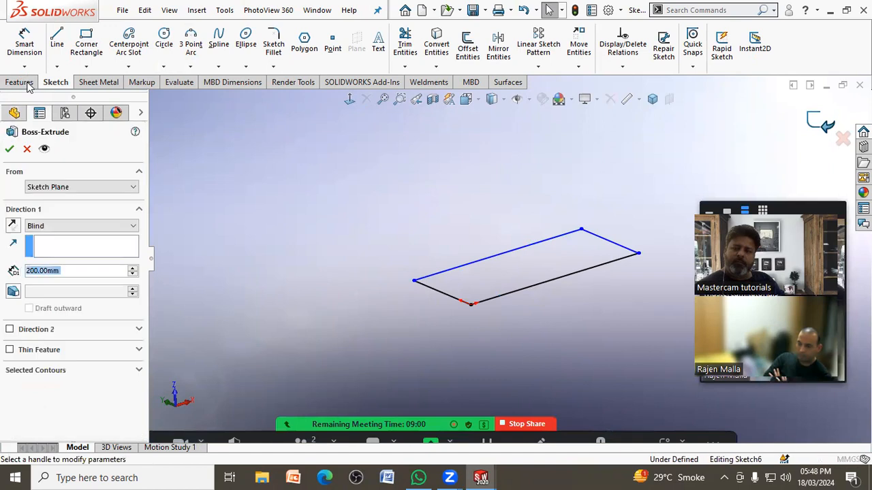
# Step: Extrude the rectangle Blind to a depth of 200 mm to form a solid block
pyautogui.click(10, 149)
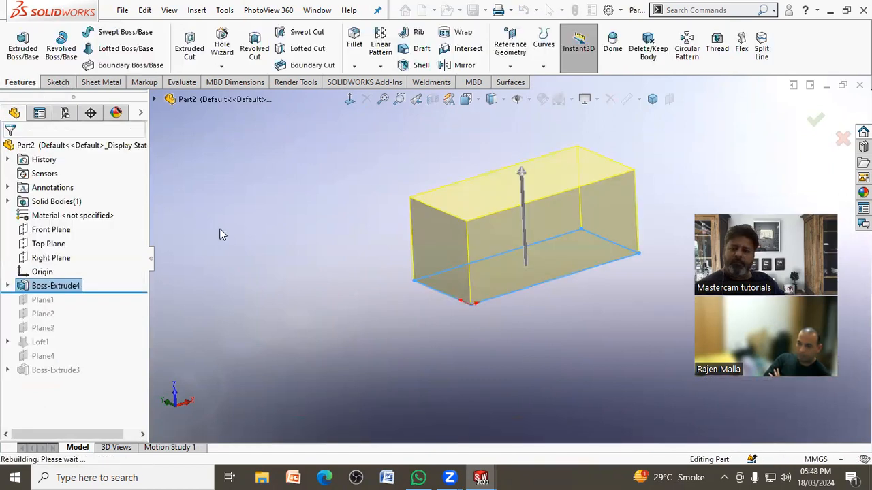
pyautogui.click(230, 238)
pyautogui.scroll(4, 232, 237)
pyautogui.scroll(-5, 588, 237)
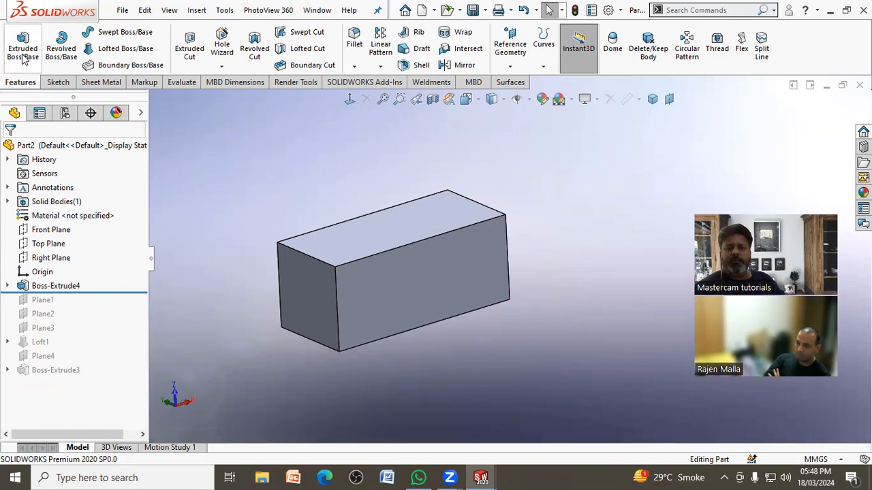
# Step: Create a reference plane offset 230 mm from the Top Plane, flipped to the side away from the block
pyautogui.click(51, 244)
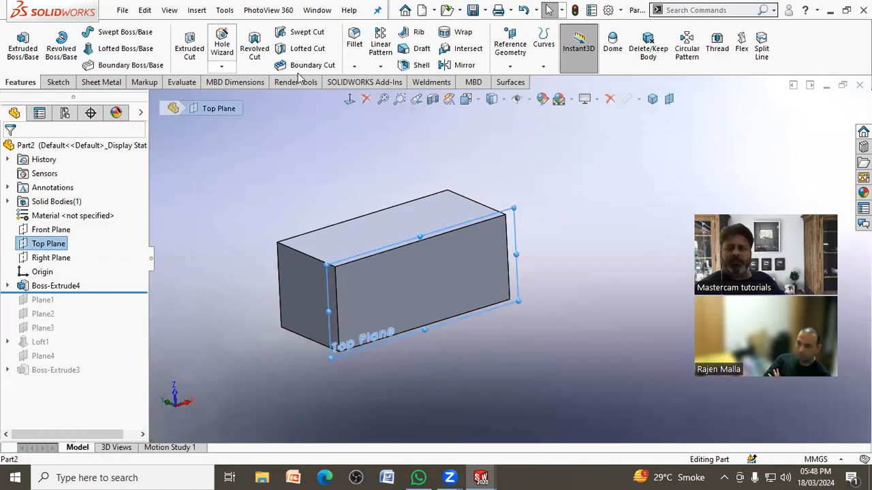
pyautogui.click(512, 49)
pyautogui.click(516, 82)
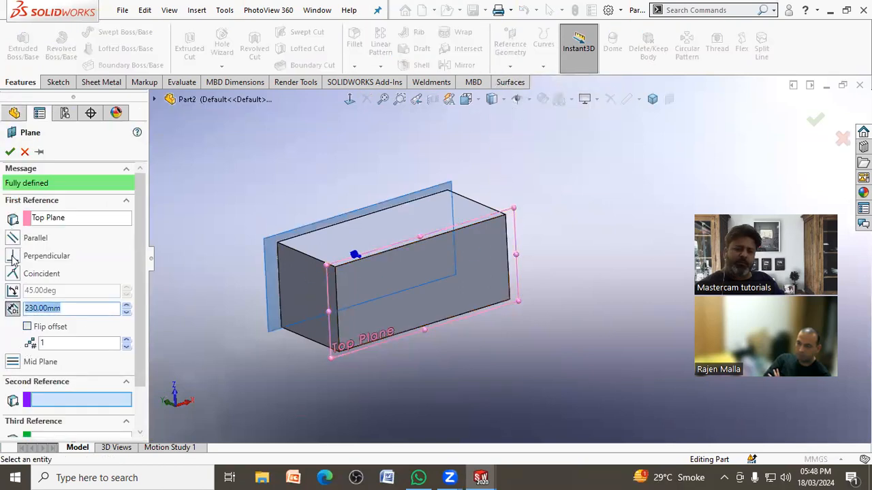
pyautogui.click(27, 328)
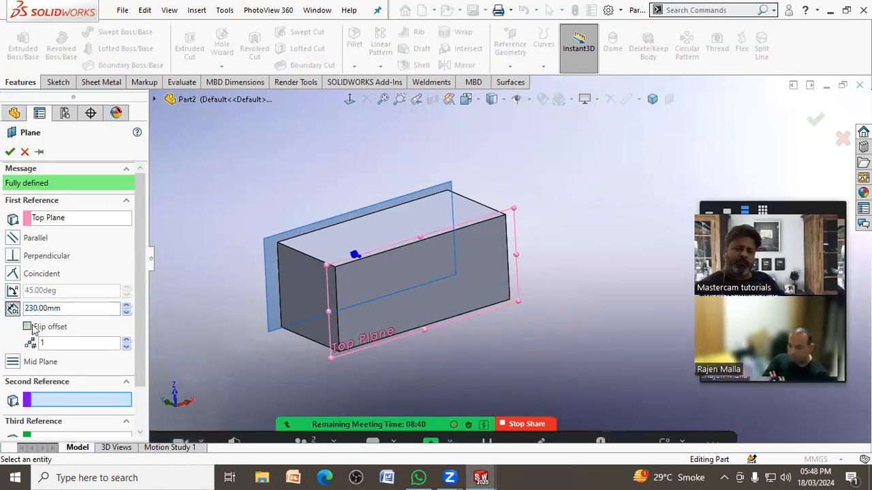
pyautogui.click(9, 152)
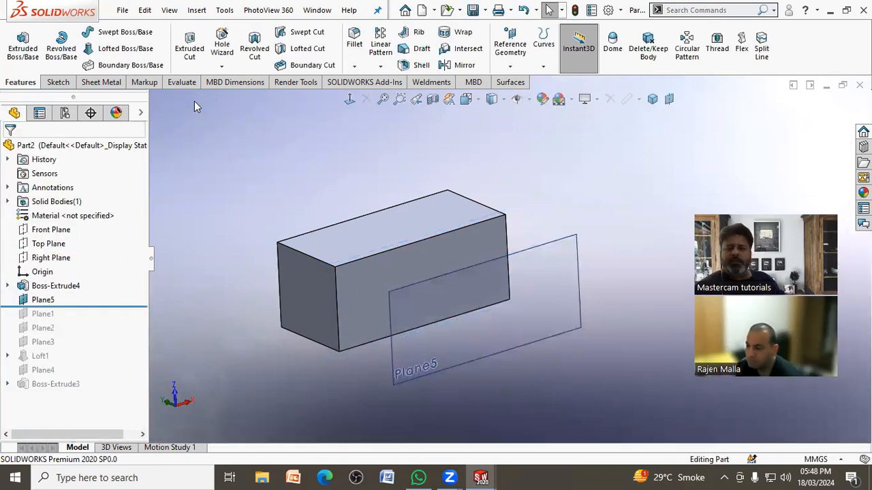
# Step: Start a sketch on the offset plane in front of the block and view it face-on
pyautogui.click(574, 241)
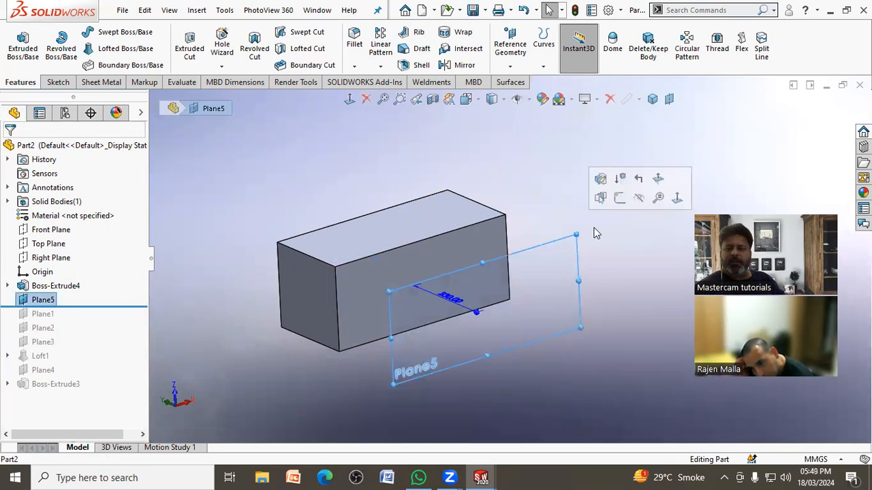
pyautogui.click(622, 200)
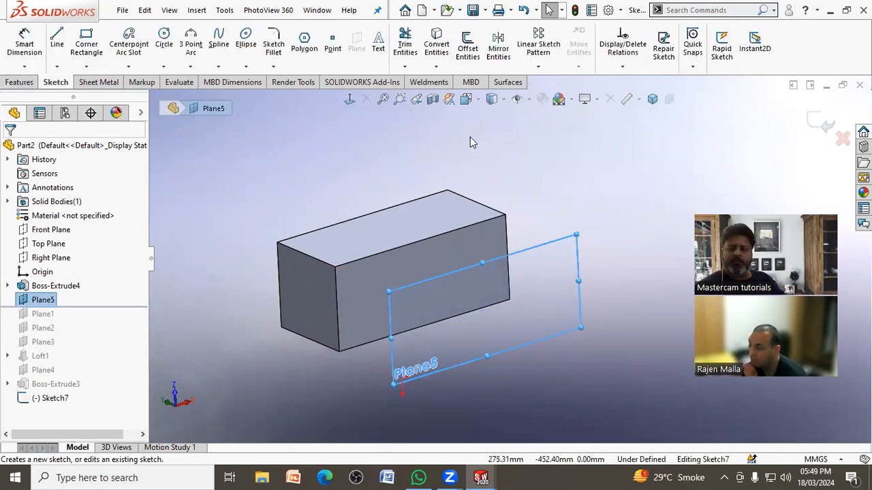
pyautogui.click(349, 99)
pyautogui.click(256, 213)
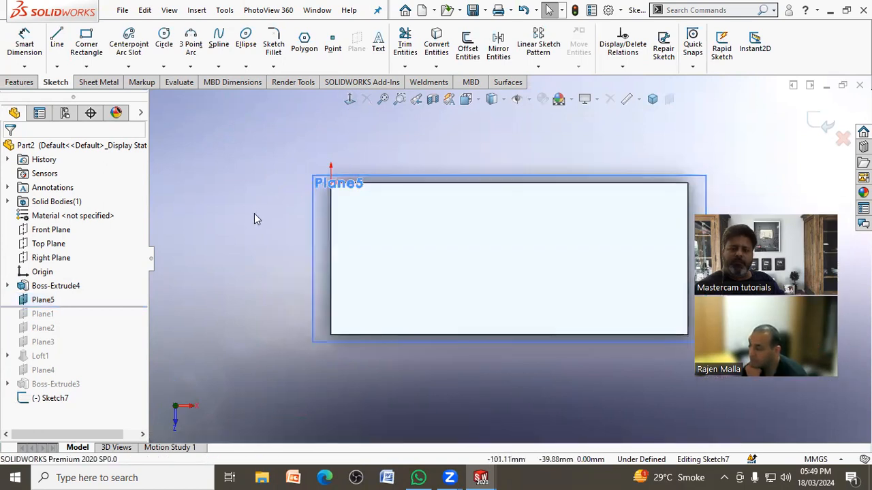
pyautogui.scroll(2, 254, 213)
pyautogui.scroll(-2, 654, 261)
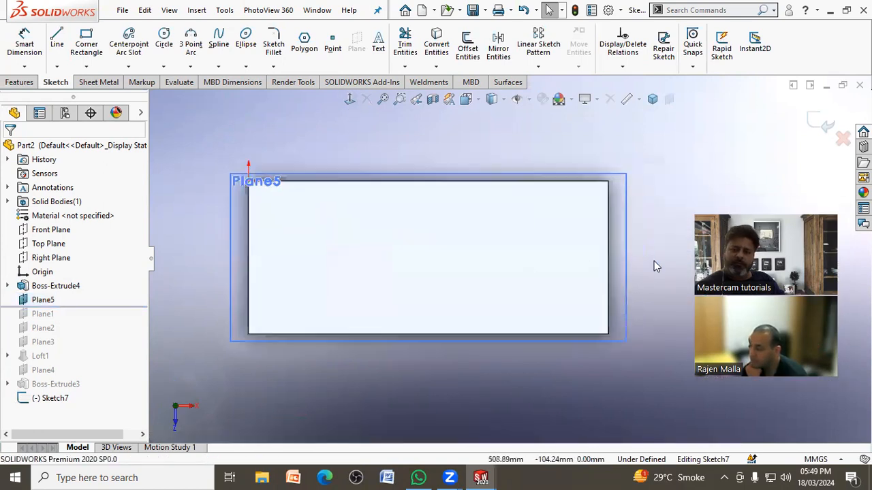
# Step: Sketch a closed stepped band with parallel horizontal and sloped lines, its ends extending past both sides of the block
pyautogui.click(57, 45)
pyautogui.click(208, 286)
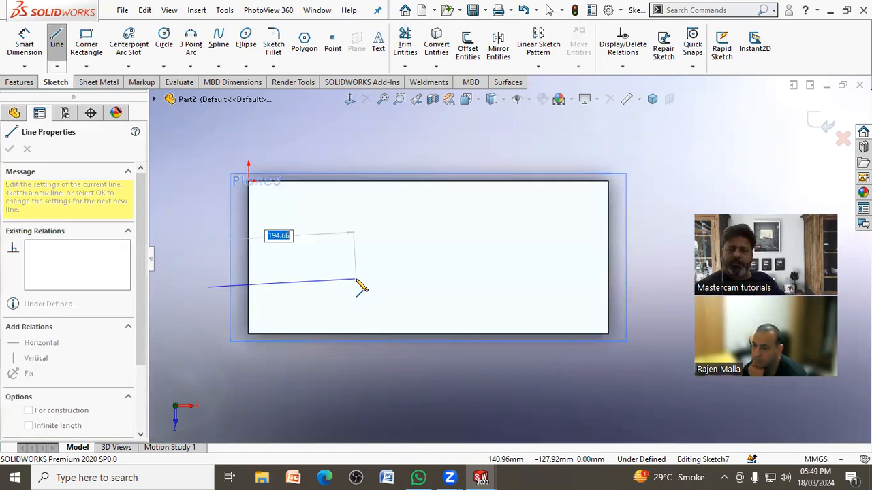
pyautogui.click(371, 287)
pyautogui.doubleClick(460, 244)
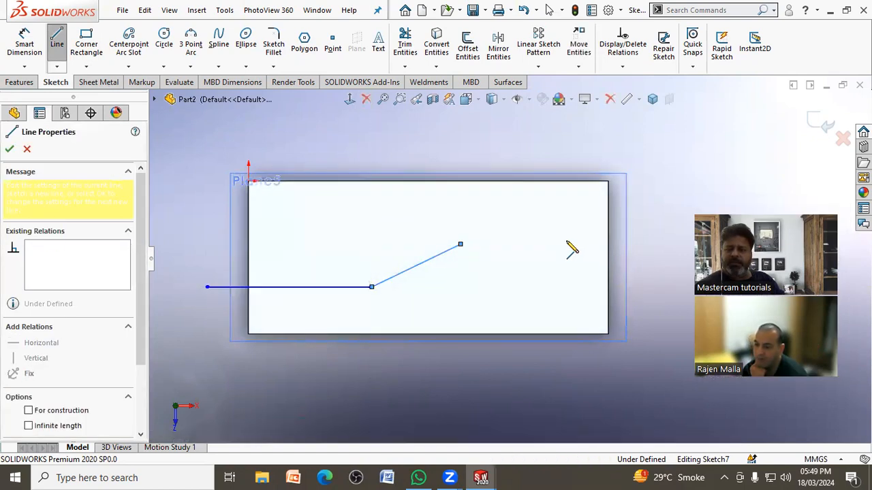
pyautogui.click(665, 243)
pyautogui.click(665, 266)
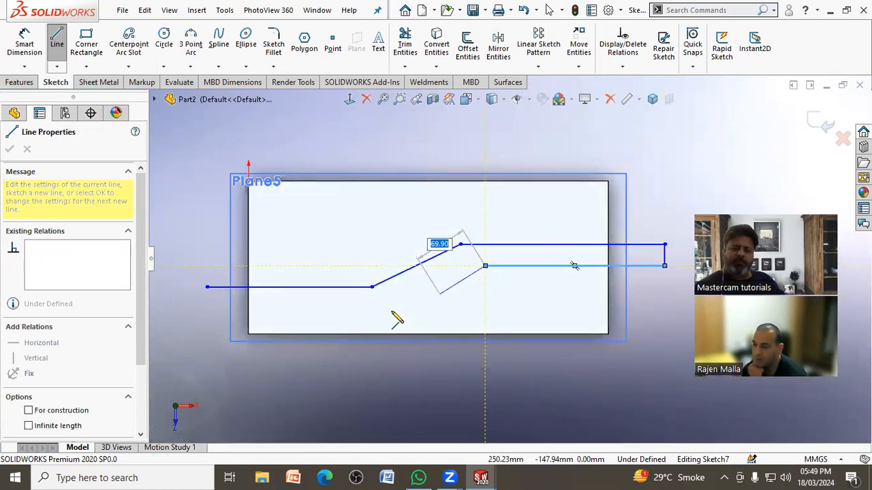
pyautogui.click(362, 325)
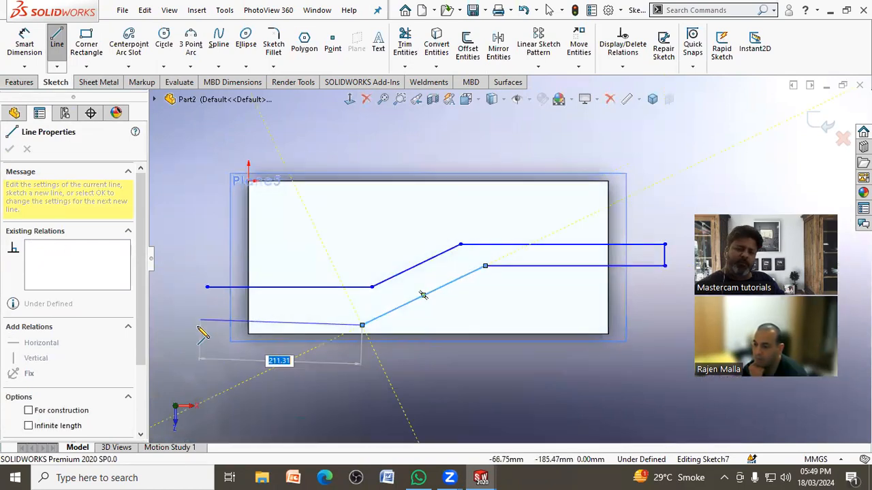
pyautogui.click(207, 324)
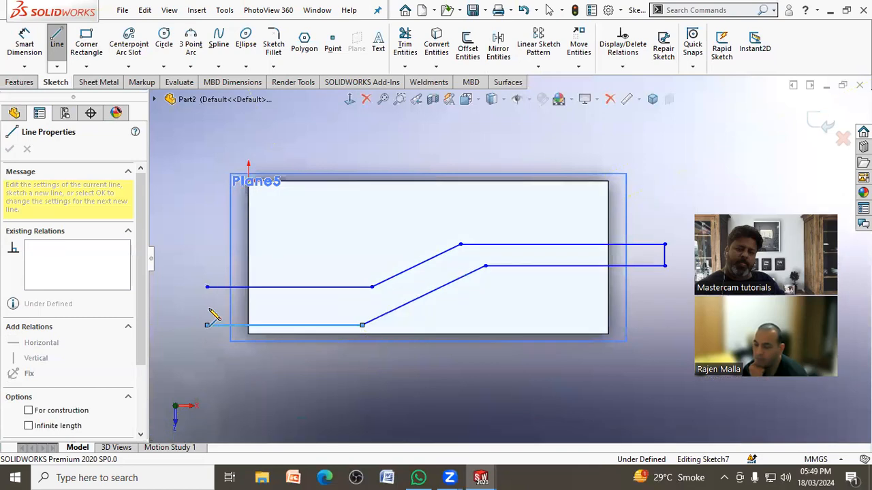
pyautogui.click(207, 287)
pyautogui.rightClick(213, 293)
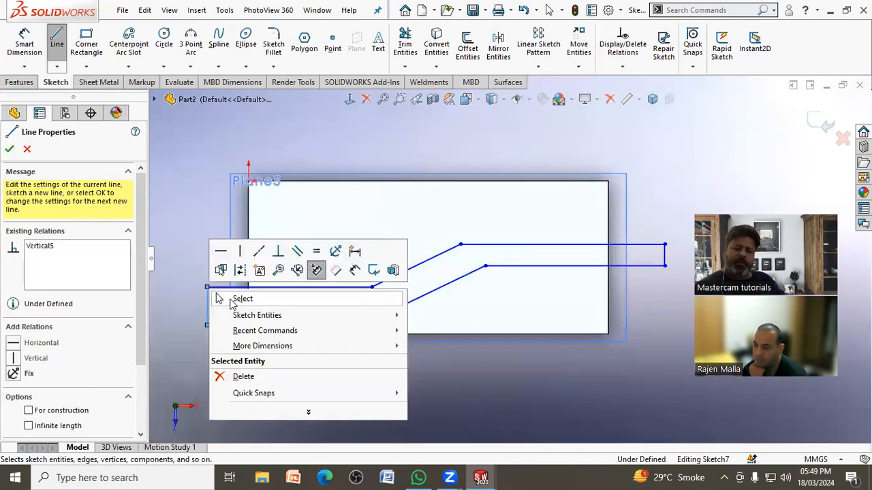
pyautogui.click(238, 293)
# Step: Extrude the stepped profile Blind 550 mm through the block as a separate body, with Merge result off
pyautogui.moveTo(240, 263)
pyautogui.mouseDown(button='middle')
pyautogui.moveTo(325, 306)
pyautogui.moveTo(497, 300)
pyautogui.moveTo(456, 340)
pyautogui.moveTo(463, 378)
pyautogui.mouseUp(button='middle')
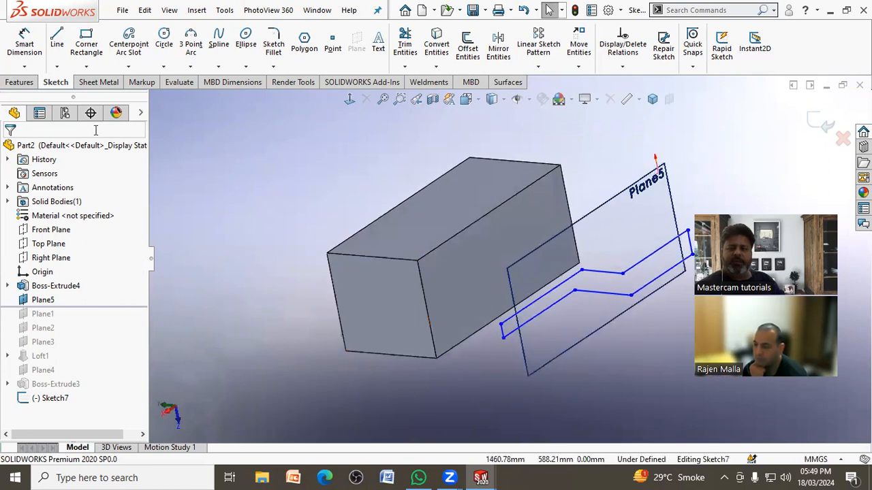
pyautogui.click(19, 81)
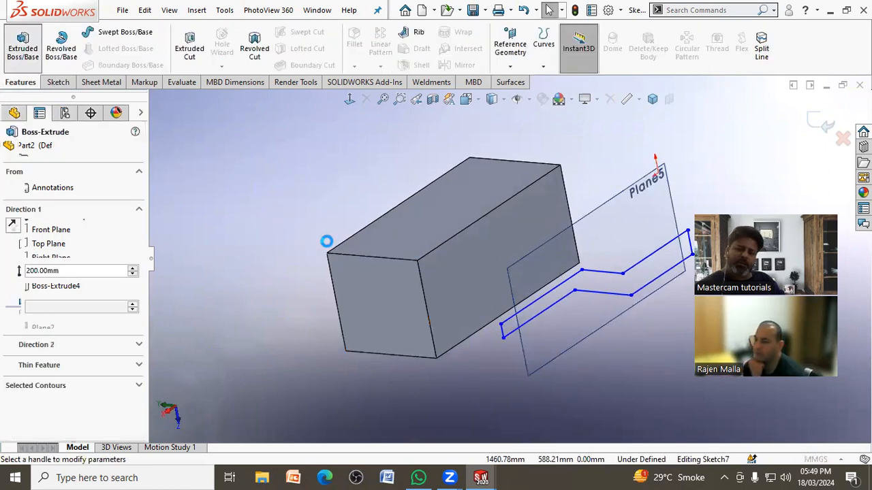
pyautogui.moveTo(502, 285); pyautogui.dragTo(364, 290)
pyautogui.moveTo(261, 270); pyautogui.dragTo(258, 308, button='middle')
pyautogui.click(29, 289)
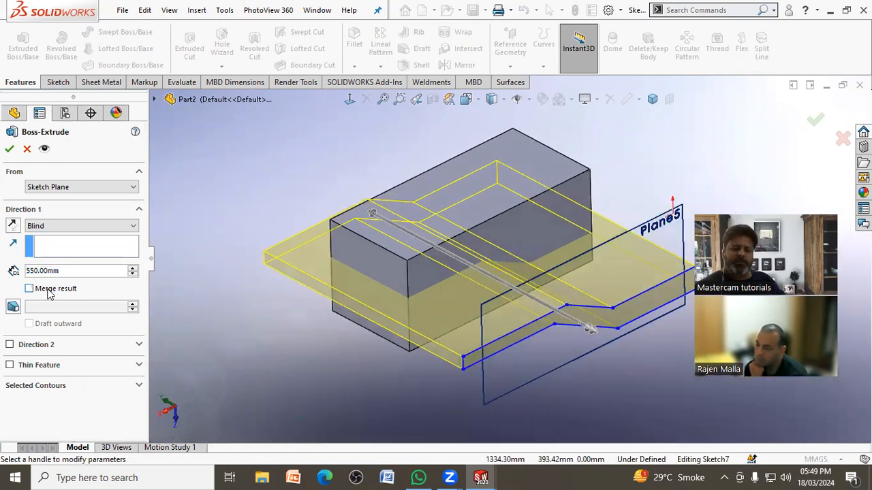
pyautogui.click(9, 148)
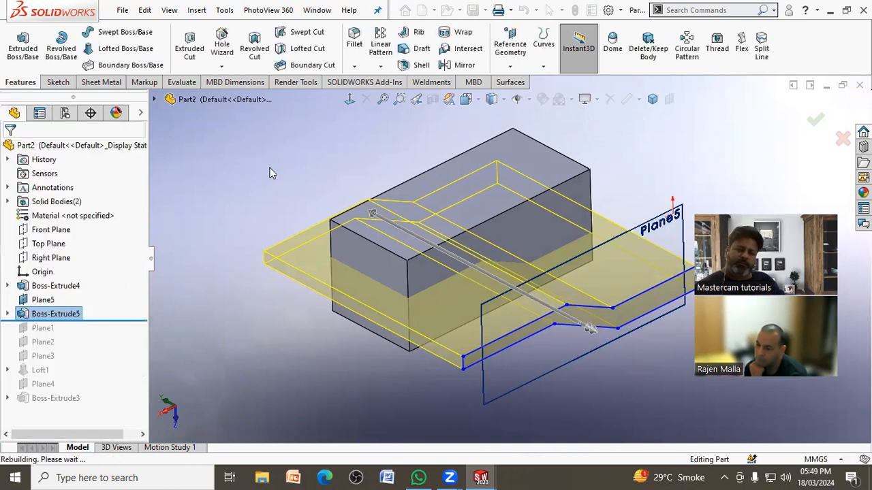
# Step: Combine the block and the stepped plate with the Common operation, keeping only their shared volume
pyautogui.moveTo(261, 177); pyautogui.dragTo(198, 157, button='middle')
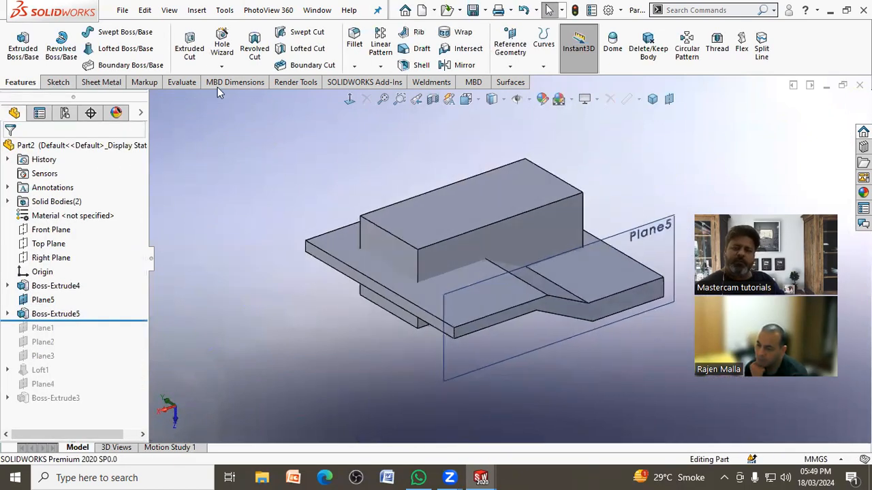
pyautogui.click(197, 9)
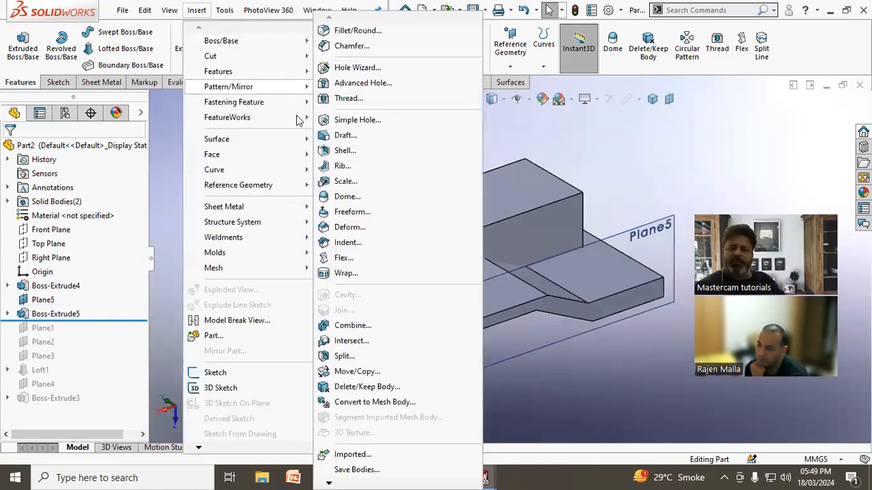
pyautogui.click(368, 330)
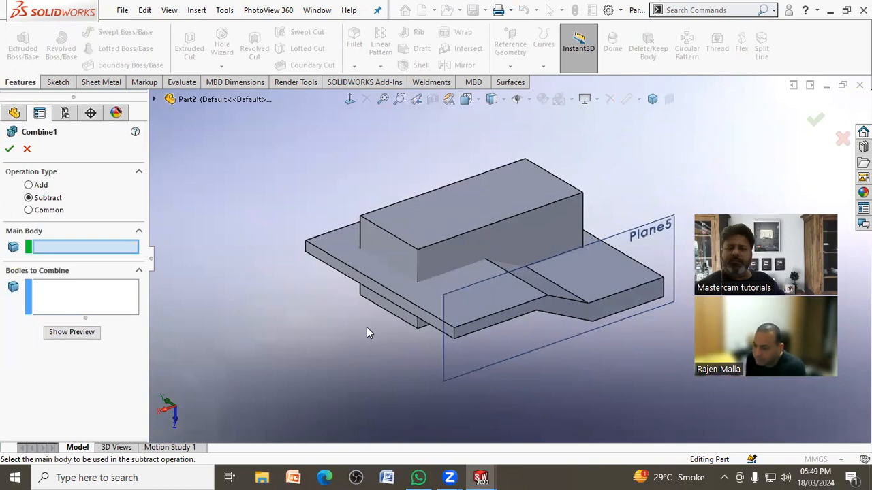
pyautogui.click(28, 210)
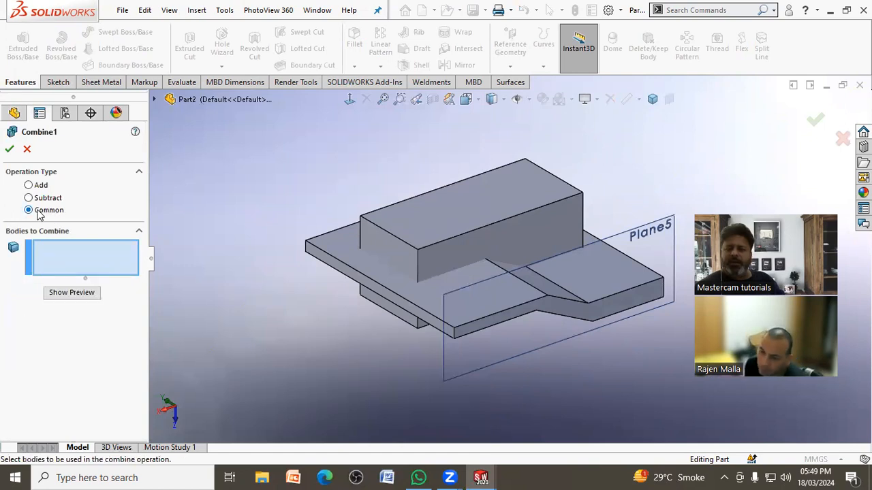
pyautogui.click(440, 258)
pyautogui.click(475, 307)
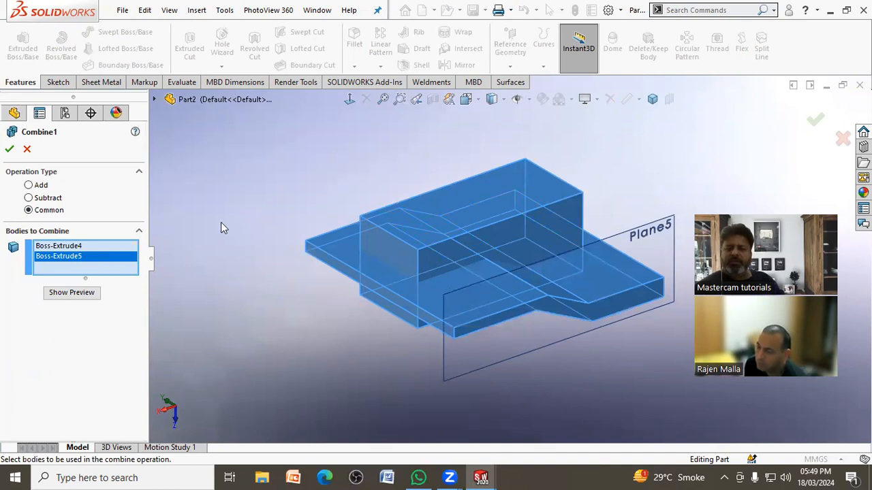
pyautogui.click(11, 150)
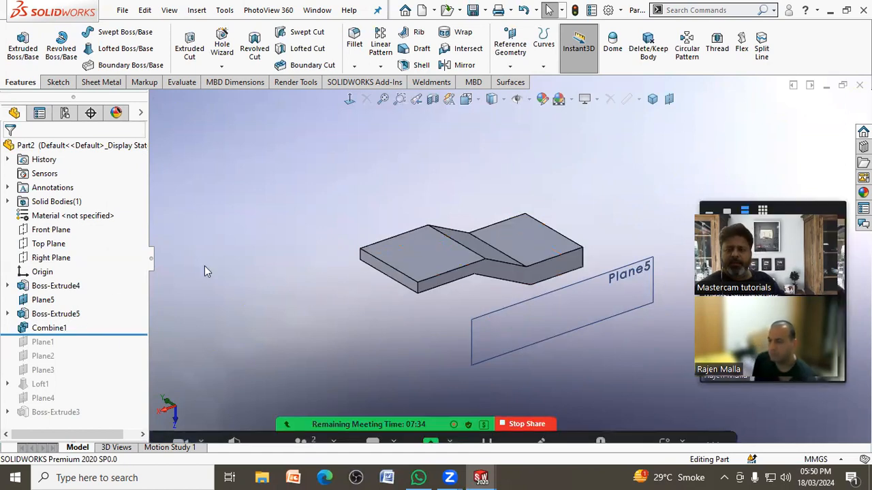
# Step: Reopen the Combine feature, preview its Common result and accept it with the same settings
pyautogui.click(49, 328)
pyautogui.click(71, 288)
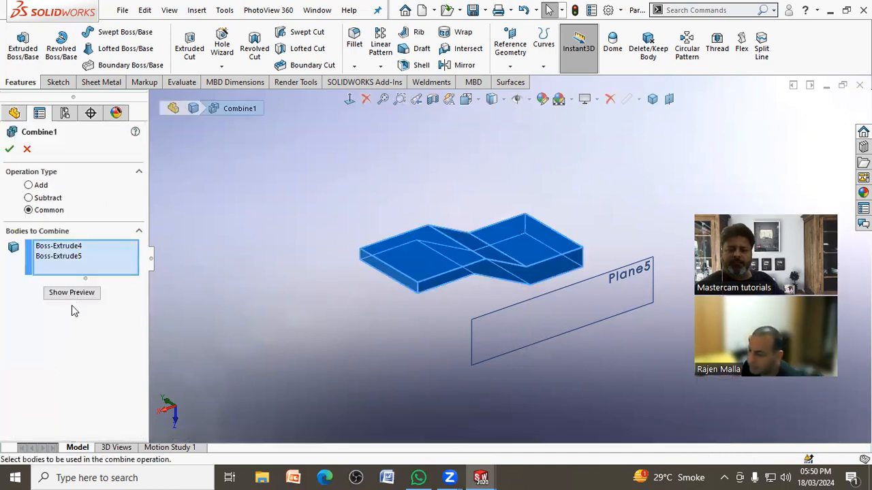
pyautogui.click(78, 294)
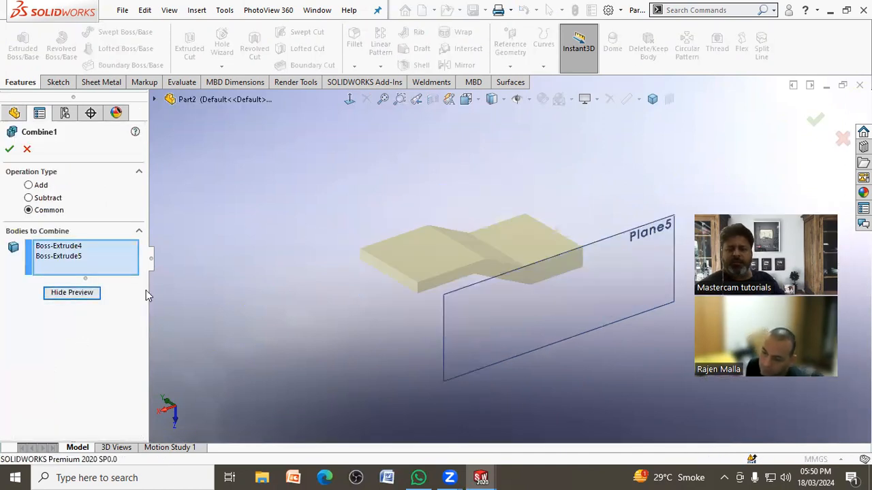
pyautogui.click(10, 149)
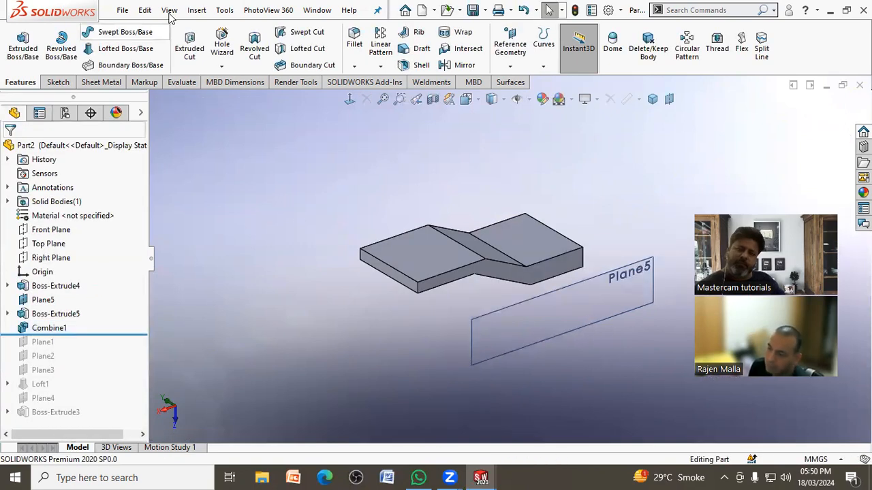
# Step: Create a new part and start a sketch on the Top Plane, viewed face-on from the top
pyautogui.click(123, 9)
pyautogui.click(133, 29)
pyautogui.click(468, 355)
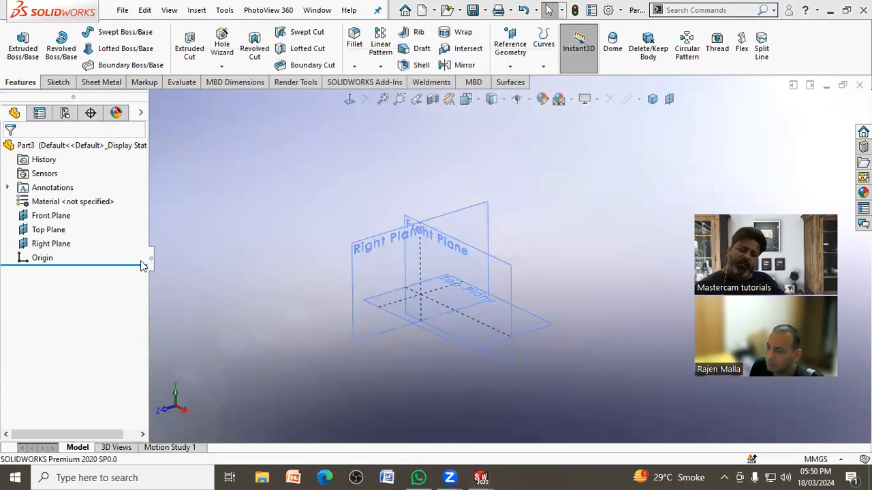
pyautogui.click(542, 325)
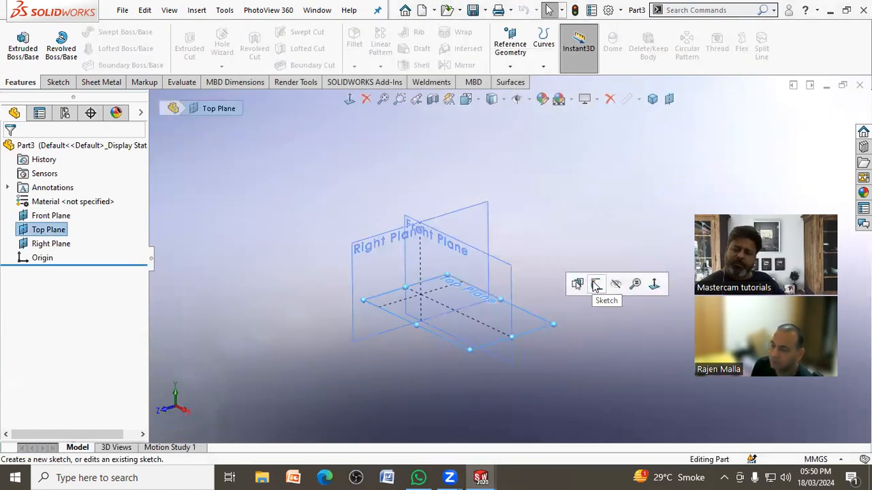
pyautogui.click(594, 285)
pyautogui.click(350, 99)
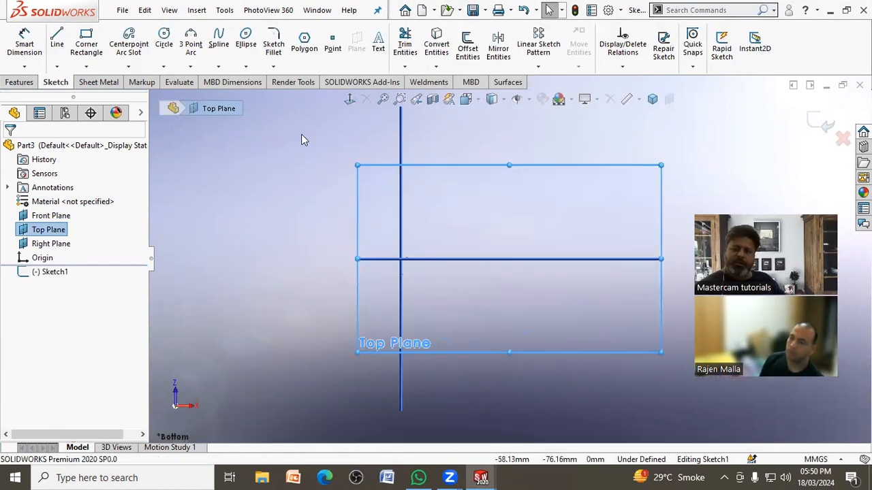
pyautogui.click(349, 99)
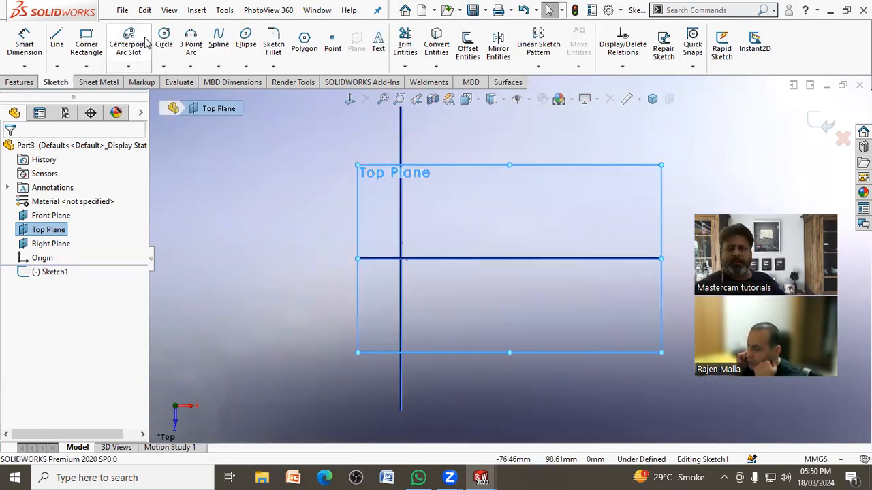
# Step: Sketch two concentric circles centred on the origin to form a ring profile, then exit the sketch
pyautogui.click(164, 41)
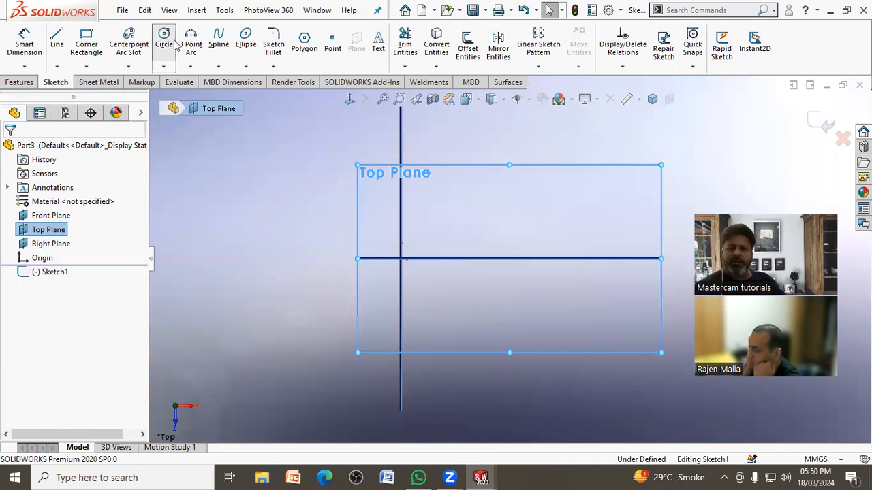
pyautogui.click(401, 259)
pyautogui.click(493, 210)
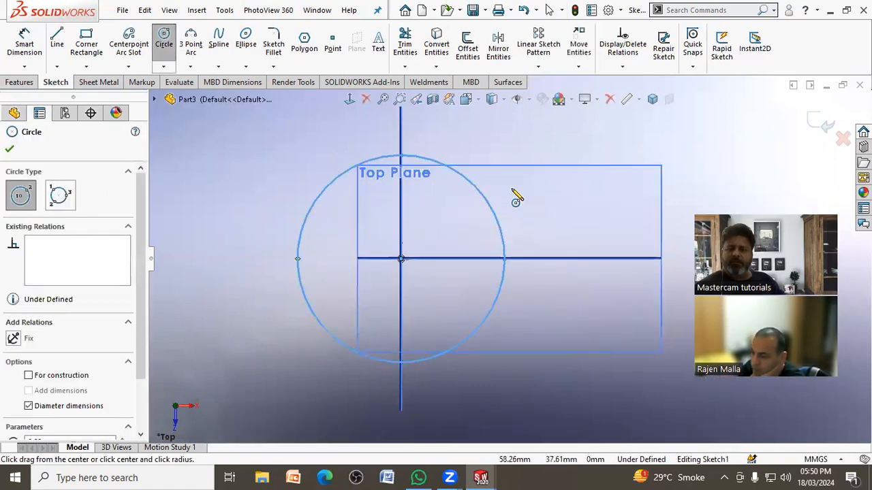
pyautogui.rightClick(514, 192)
pyautogui.click(526, 197)
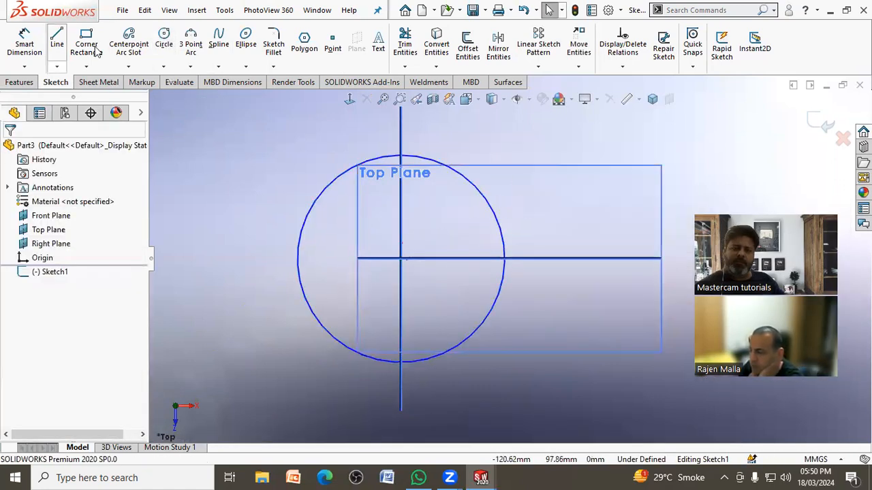
pyautogui.click(164, 35)
pyautogui.click(401, 258)
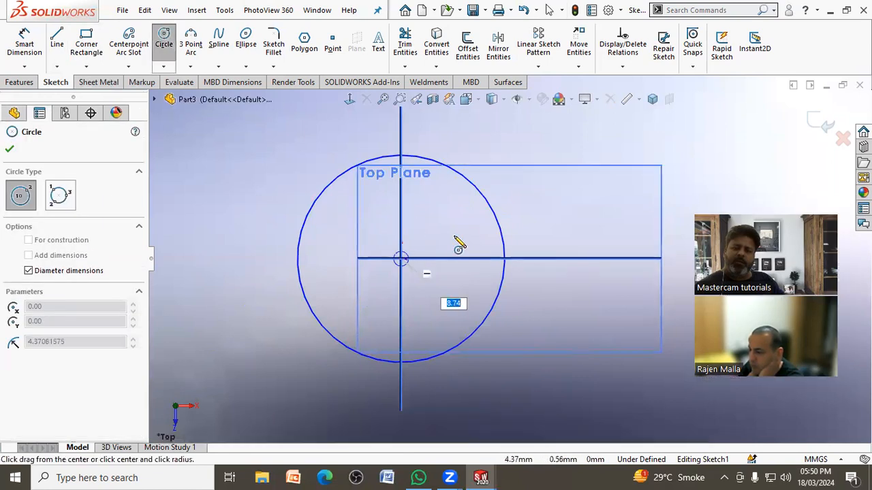
pyautogui.click(478, 227)
pyautogui.click(821, 124)
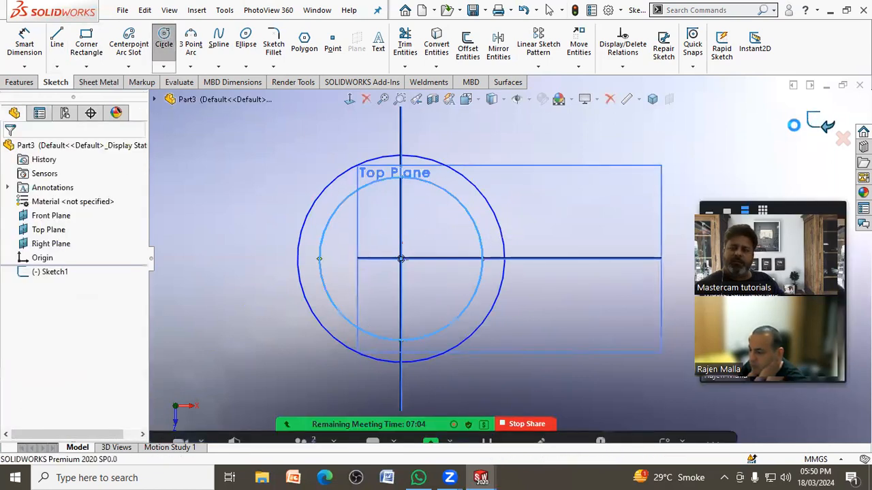
# Step: Extrude the ring profile to both sides of the Top Plane to form a tall hollow cylinder
pyautogui.click(22, 46)
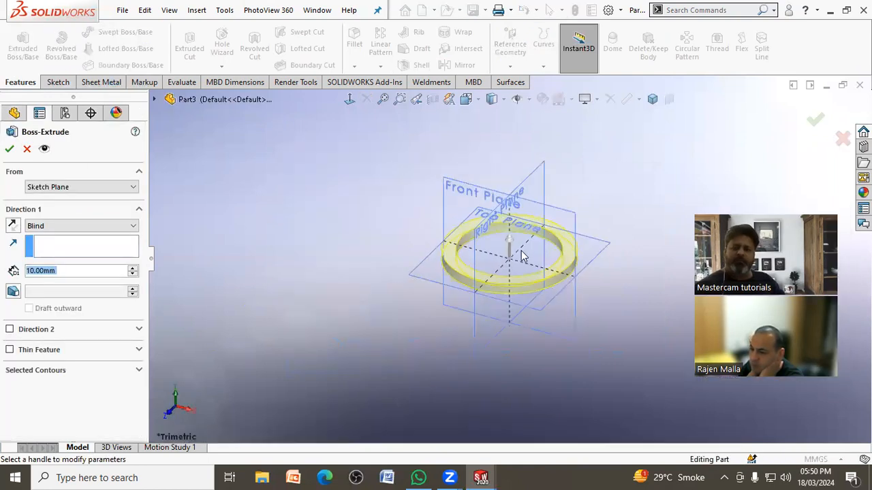
pyautogui.moveTo(512, 242); pyautogui.dragTo(518, 167)
pyautogui.moveTo(512, 287); pyautogui.dragTo(509, 355)
pyautogui.click(812, 119)
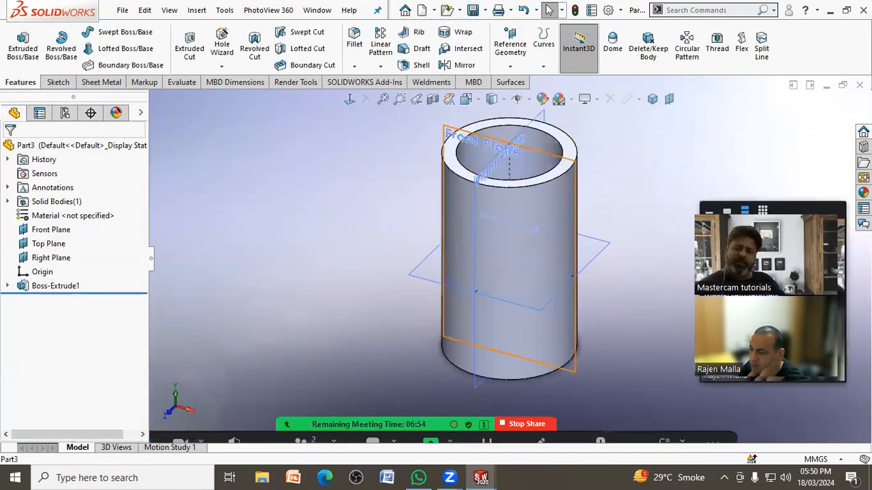
# Step: Start a sketch on the Front Plane and draw a wavy spline across the full width of the cylinder, above the Top Plane
pyautogui.click(460, 132)
pyautogui.click(494, 92)
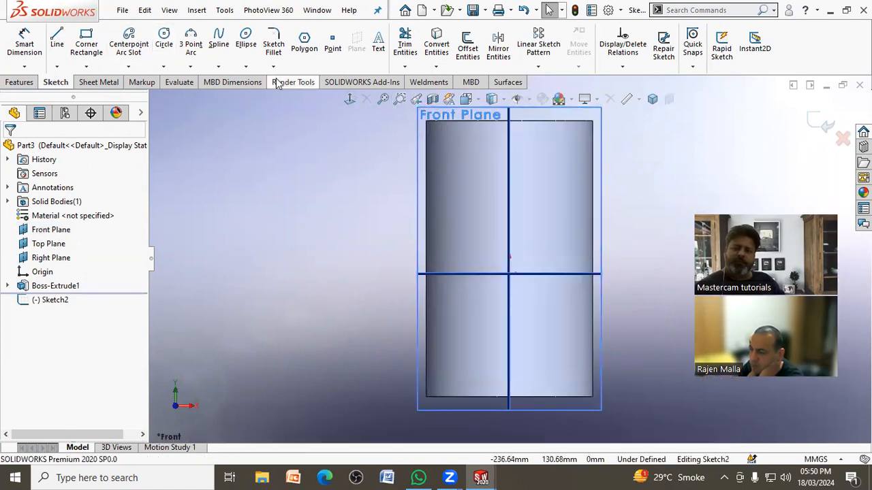
pyautogui.click(219, 42)
pyautogui.click(363, 236)
pyautogui.click(449, 242)
pyautogui.click(471, 236)
pyautogui.click(487, 237)
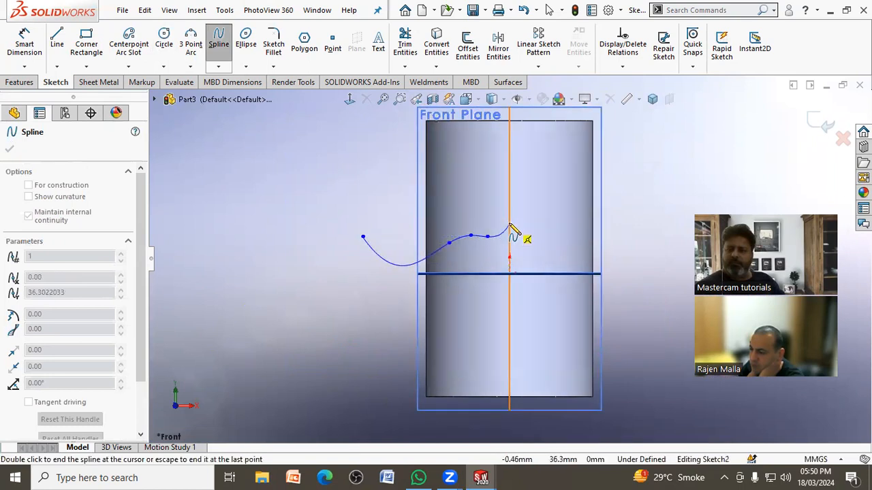
pyautogui.click(511, 223)
pyautogui.click(534, 217)
pyautogui.click(571, 237)
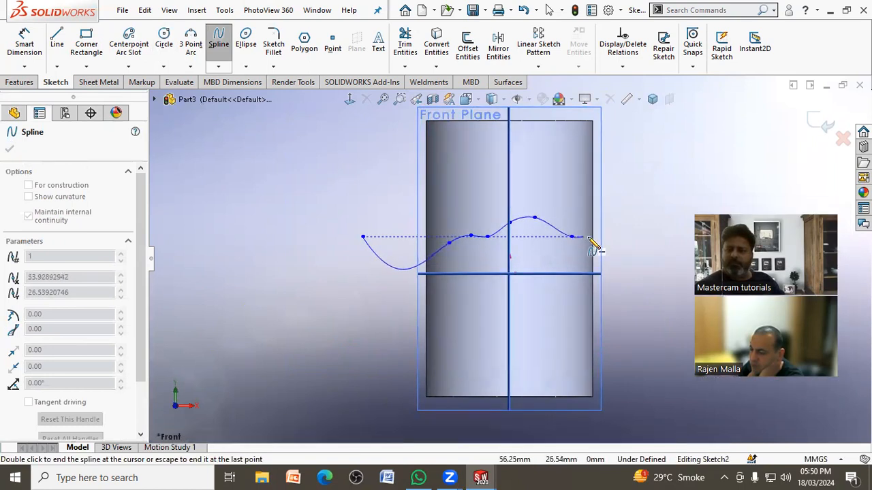
pyautogui.click(614, 230)
pyautogui.rightClick(642, 243)
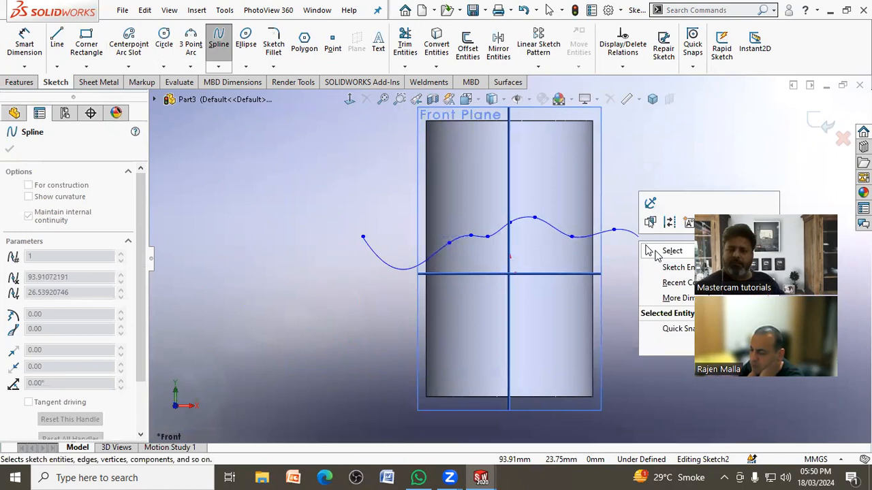
pyautogui.click(664, 249)
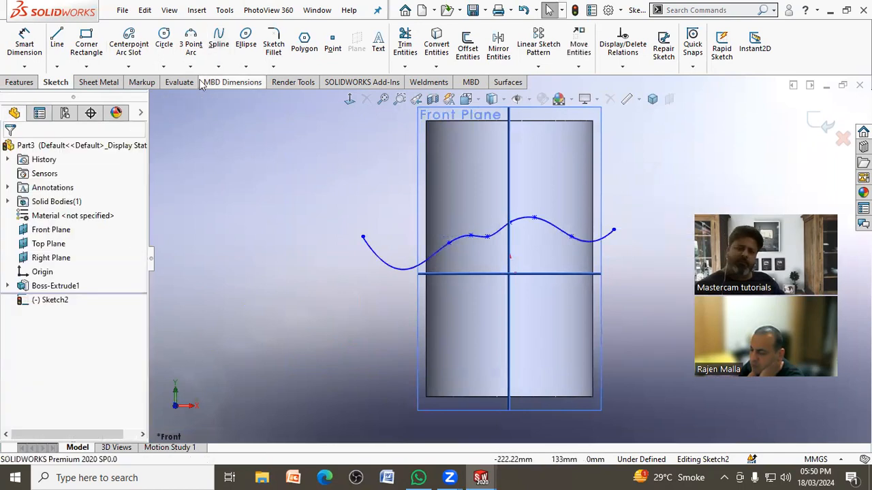
# Step: Draw a second wavy spline below the Top Plane, spanning past both sides of the cylinder
pyautogui.click(219, 41)
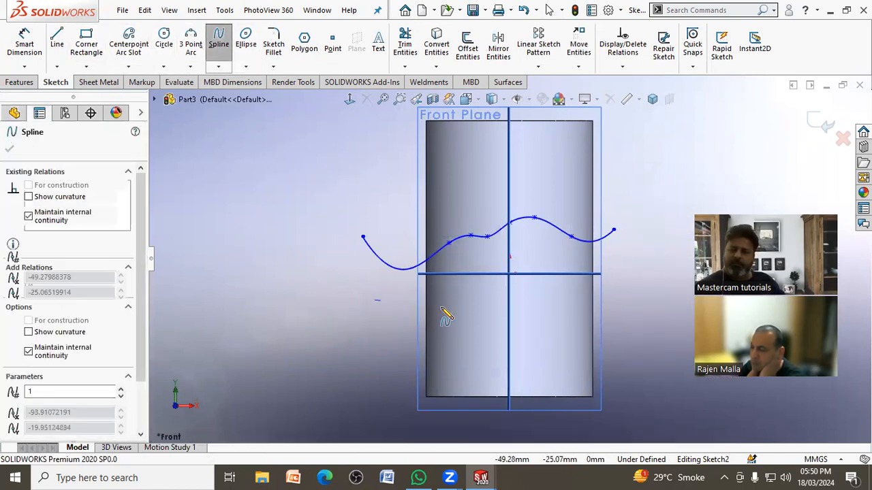
pyautogui.click(442, 307)
pyautogui.click(493, 286)
pyautogui.click(535, 283)
pyautogui.click(592, 293)
pyautogui.click(632, 286)
# Step: Join the two splines' endpoints with a straight line at each end to close the wavy profile, then exit the sketch
pyautogui.click(57, 41)
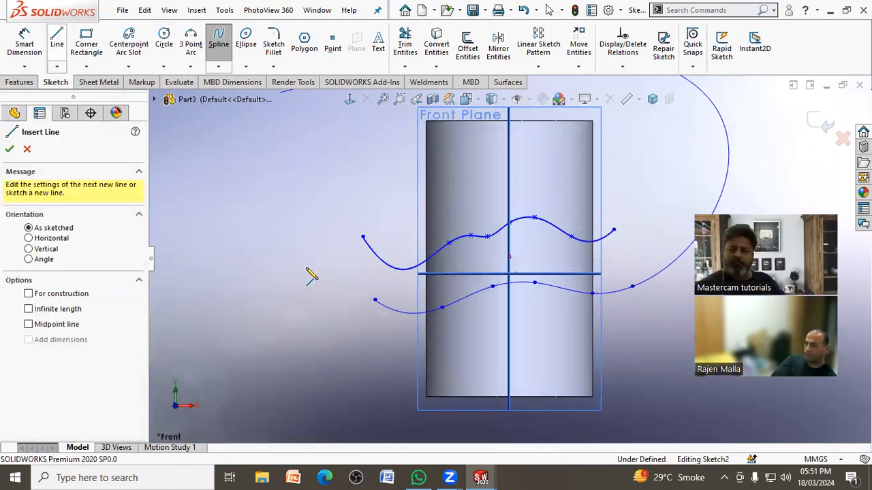
pyautogui.click(363, 238)
pyautogui.click(374, 300)
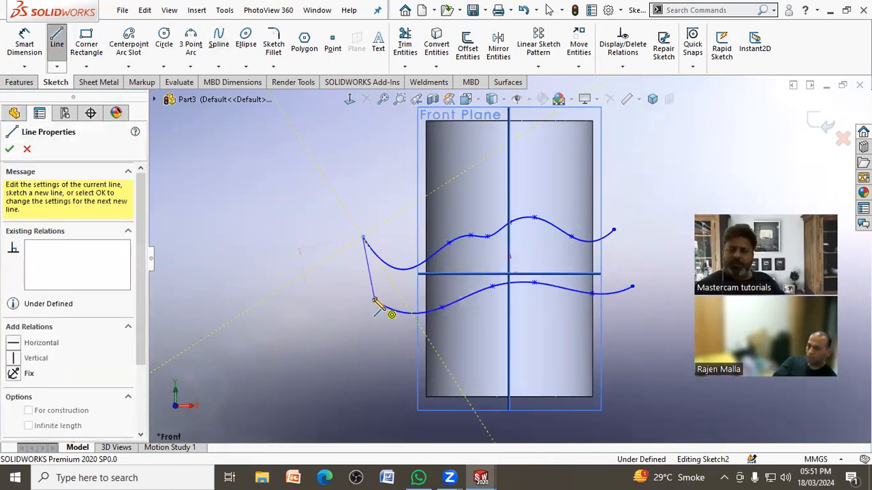
pyautogui.rightClick(375, 300)
pyautogui.click(385, 308)
pyautogui.click(57, 40)
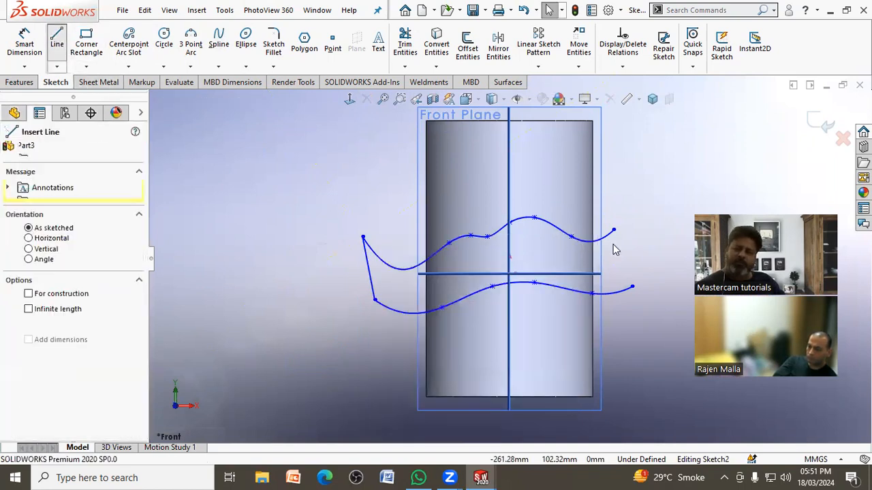
pyautogui.click(614, 230)
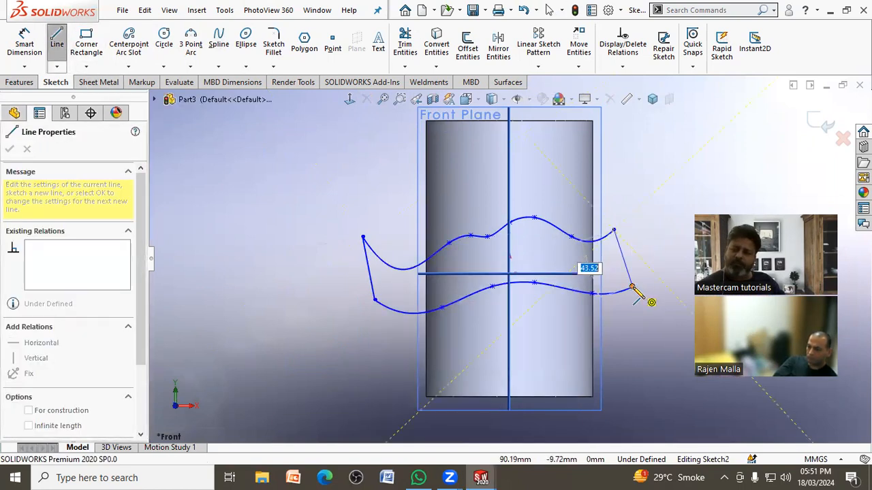
pyautogui.click(632, 287)
pyautogui.rightClick(634, 288)
pyautogui.click(647, 295)
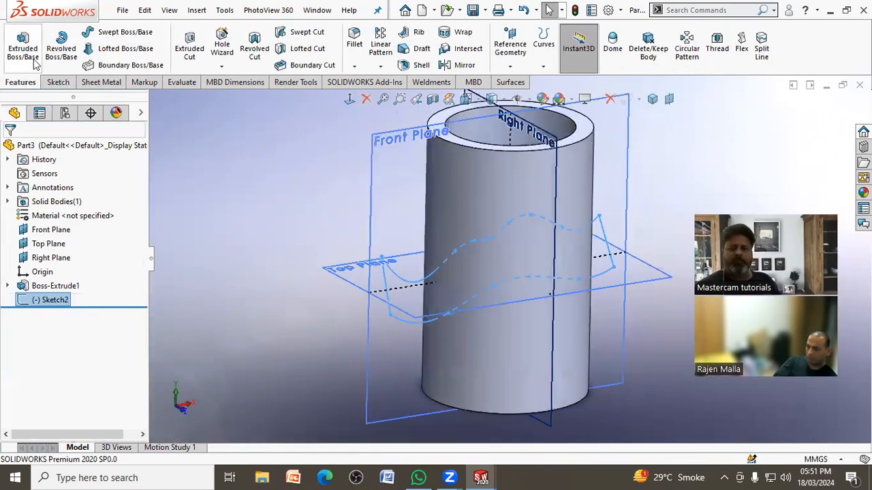
# Step: Extrude the wavy profile with Mid Plane to 276 mm, as a separate body with Merge result off
pyautogui.click(24, 48)
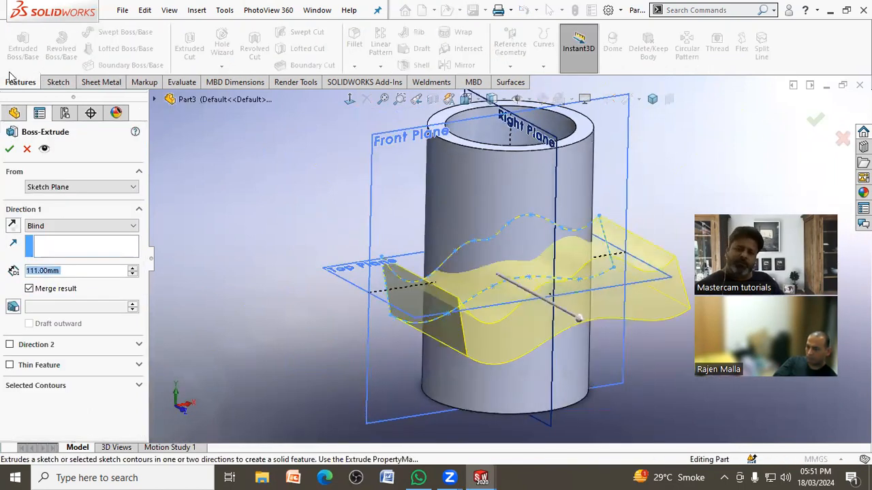
pyautogui.click(45, 226)
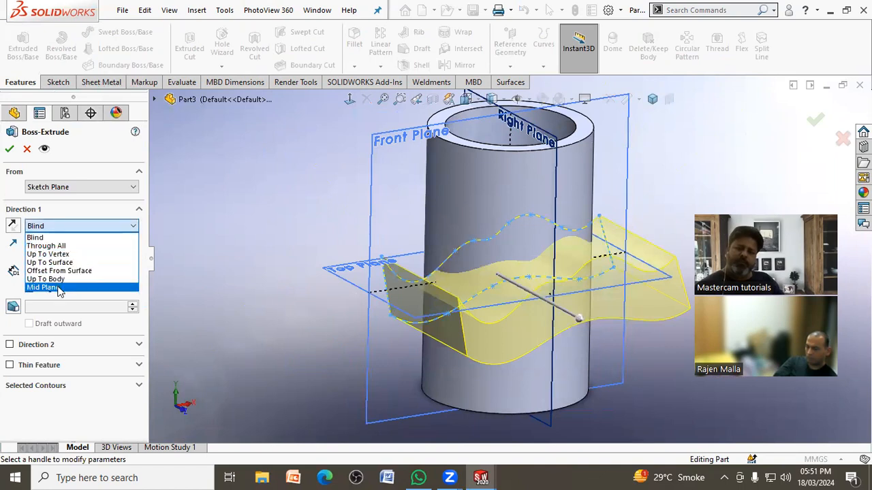
pyautogui.click(59, 288)
pyautogui.moveTo(555, 306); pyautogui.dragTo(600, 312)
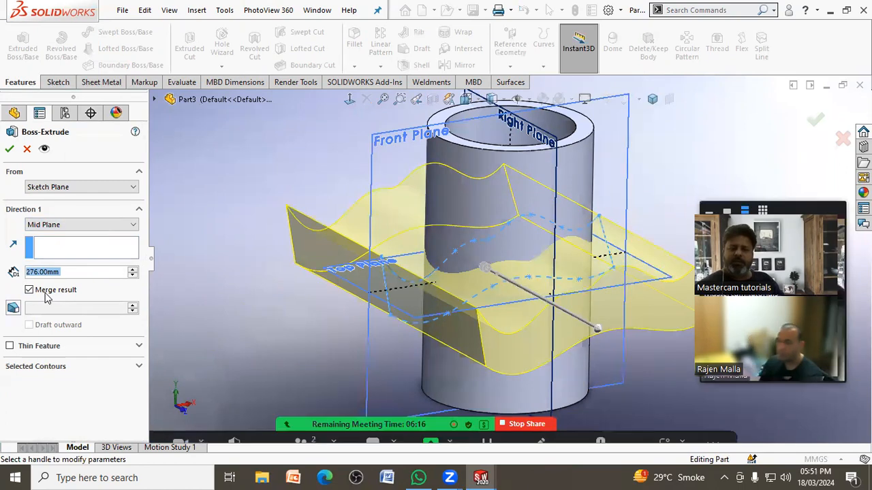
pyautogui.click(9, 148)
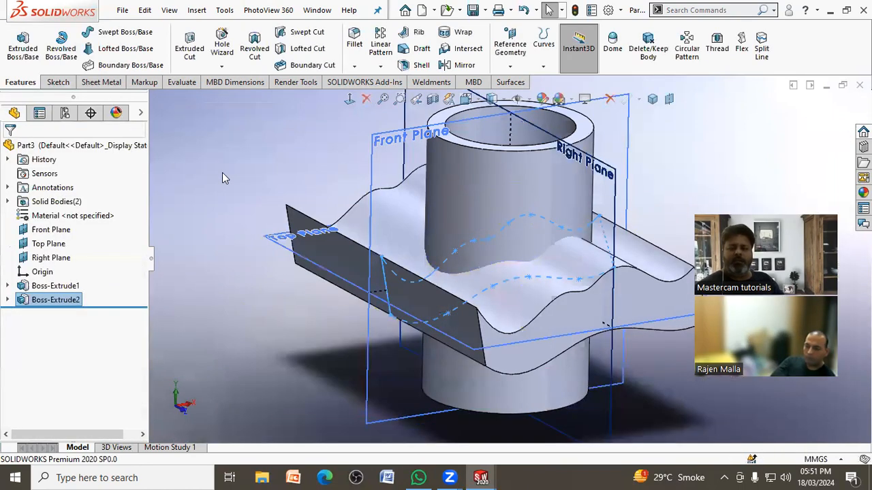
# Step: Combine the hollow cylinder and the wavy slab bodies with the Common operation
pyautogui.moveTo(170, 125); pyautogui.dragTo(330, 257, button='middle')
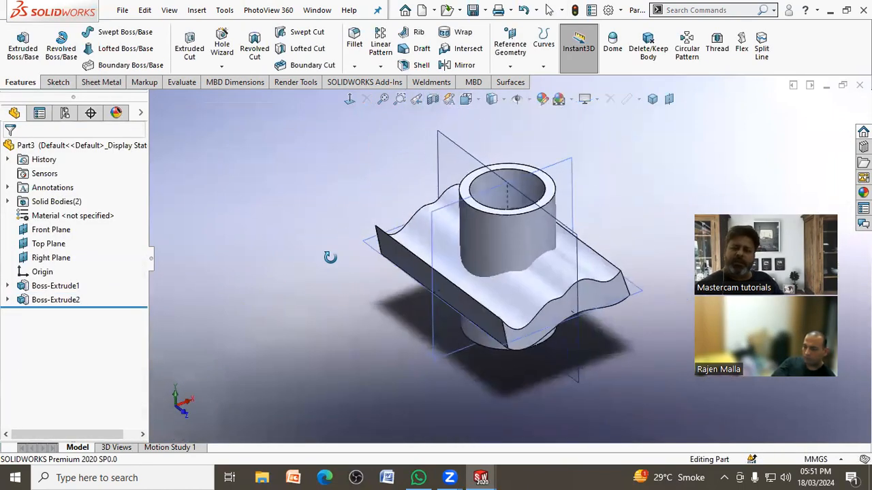
pyautogui.click(225, 10)
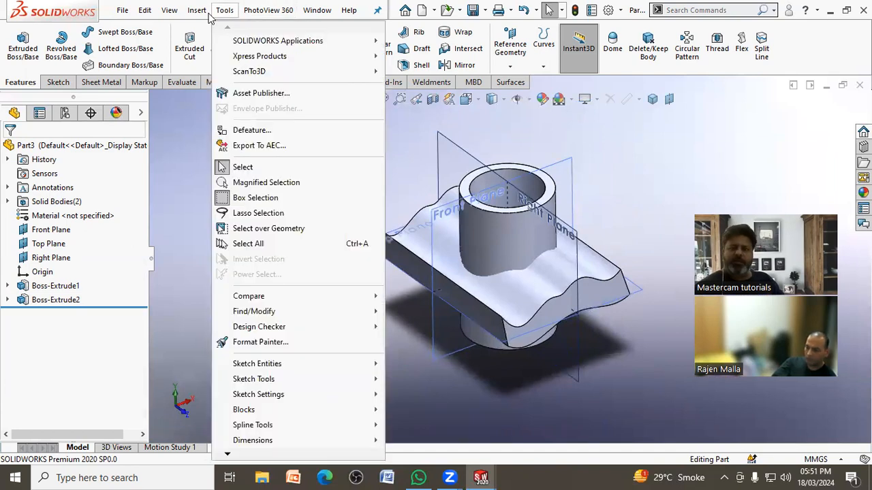
pyautogui.moveTo(197, 11)
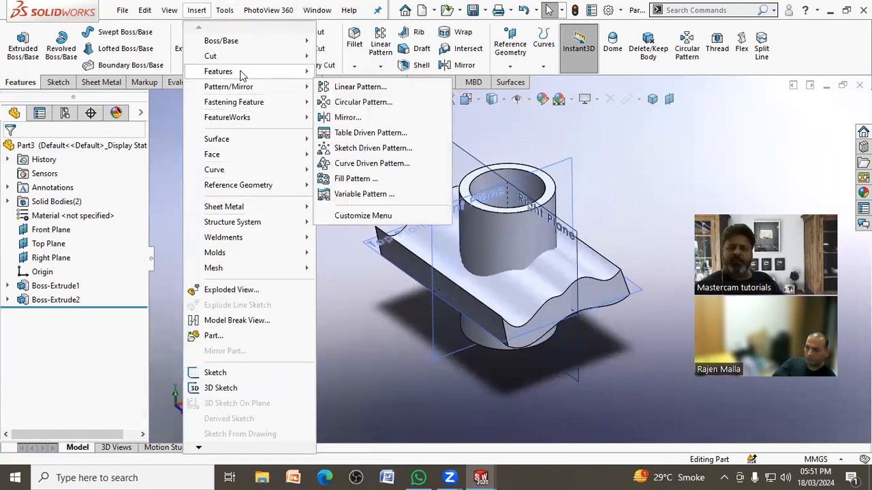
pyautogui.moveTo(241, 71)
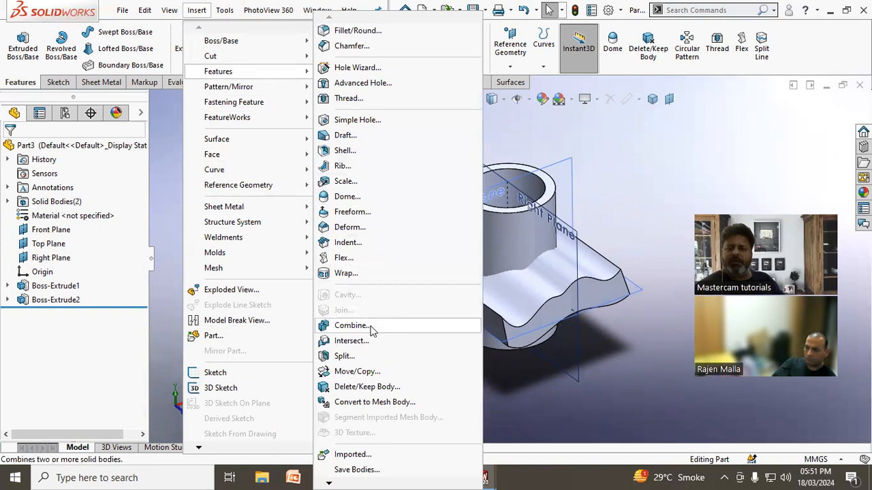
pyautogui.click(373, 331)
pyautogui.click(519, 272)
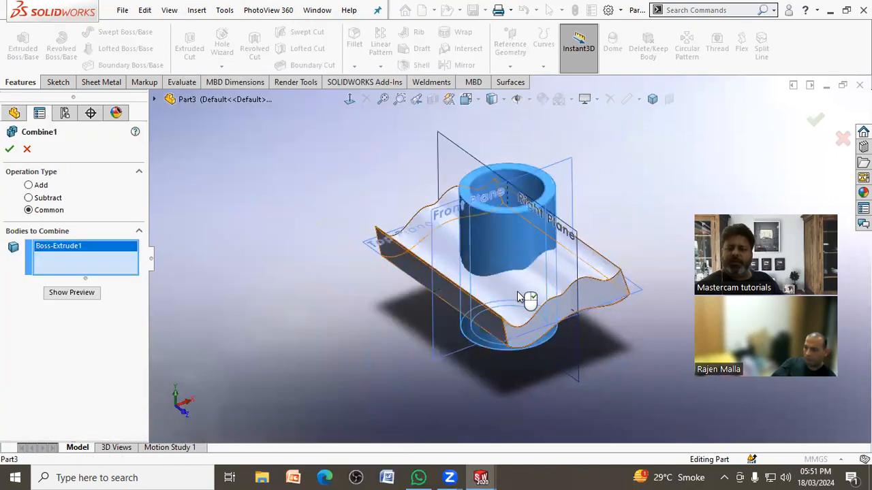
pyautogui.click(517, 298)
pyautogui.click(10, 148)
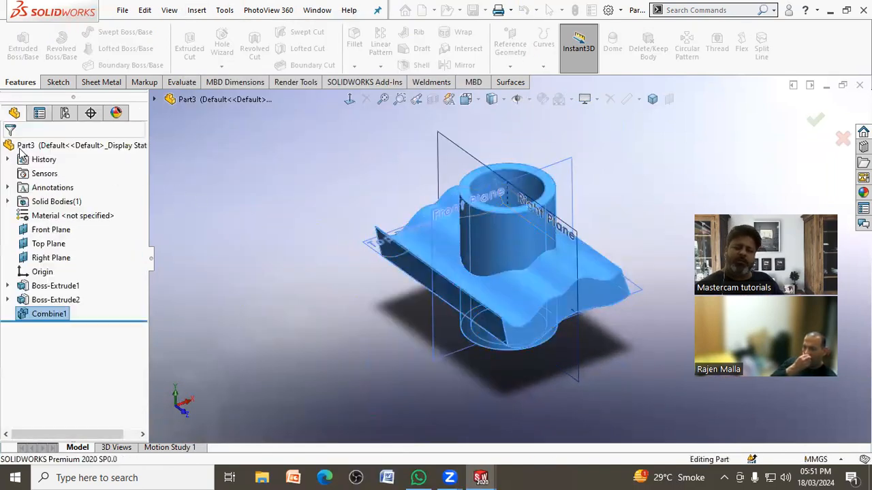
pyautogui.click(355, 242)
pyautogui.scroll(-2, 590, 248)
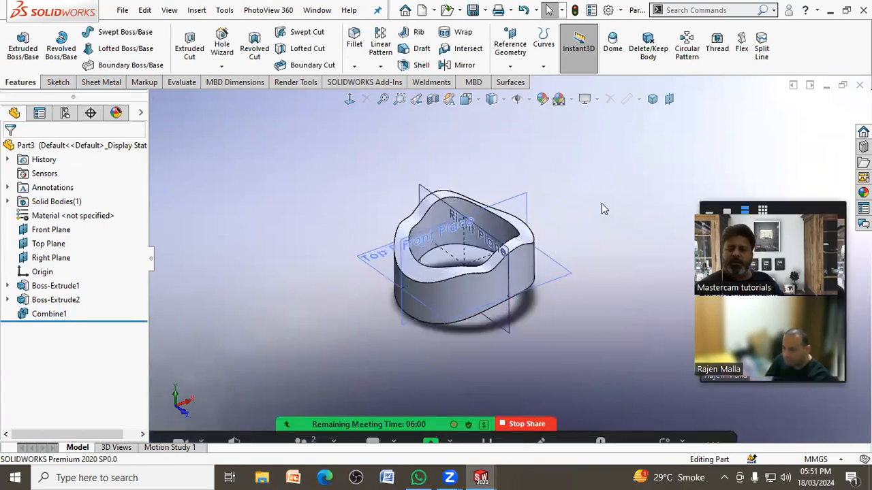
# Step: Examine the combined ring's shape from the top, right and front views and at an angle
pyautogui.click(467, 100)
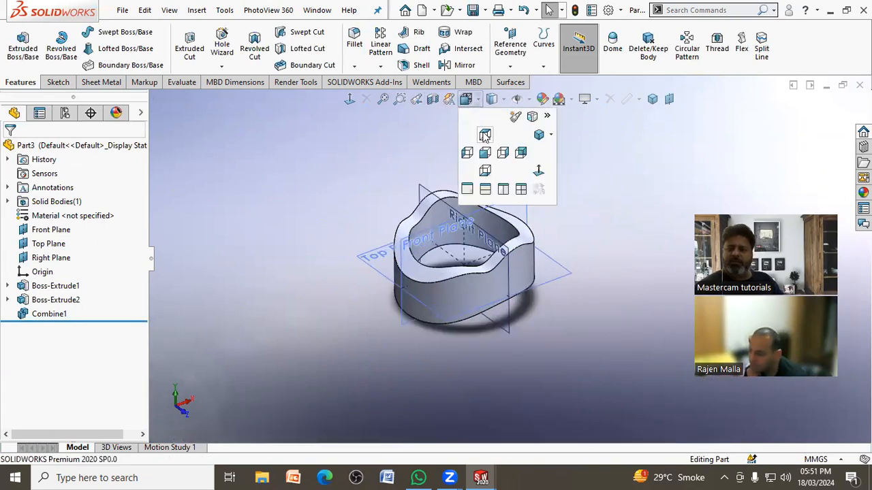
pyautogui.click(484, 136)
pyautogui.click(460, 239)
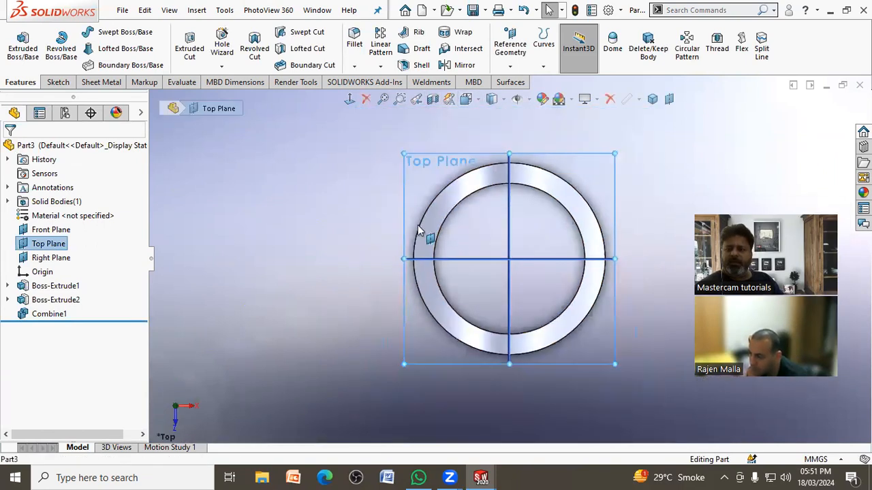
pyautogui.click(289, 208)
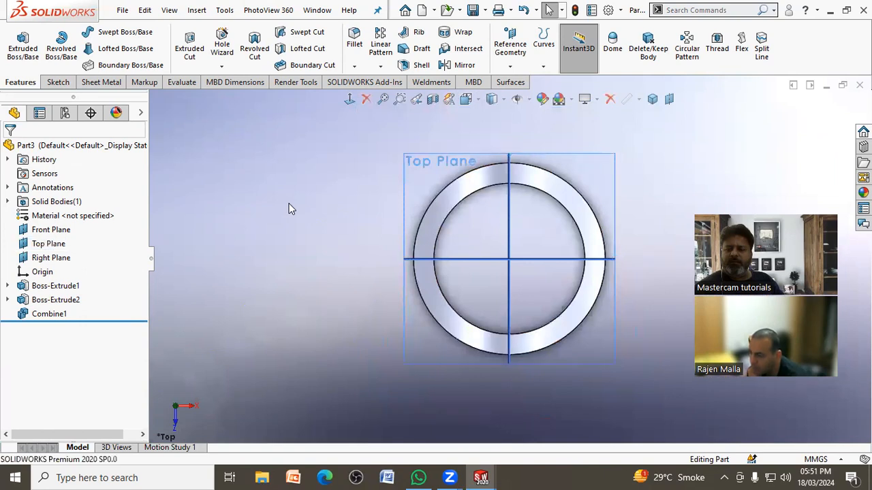
pyautogui.click(477, 100)
pyautogui.click(502, 153)
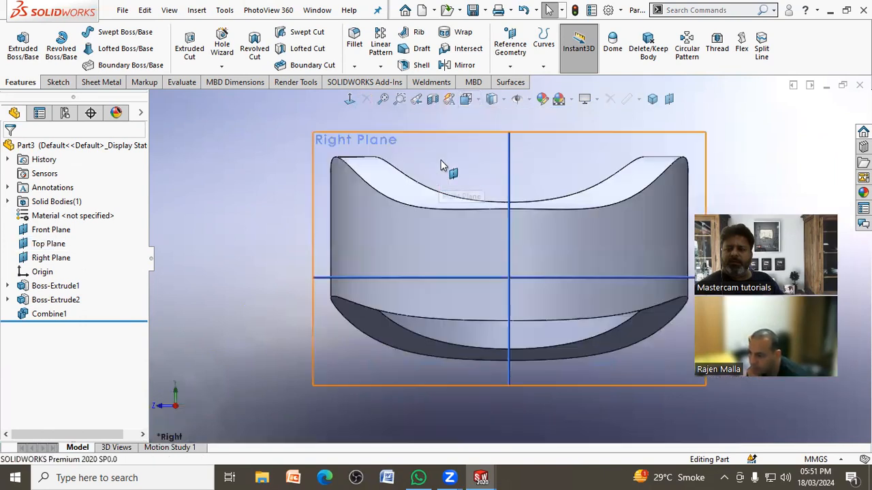
pyautogui.click(479, 101)
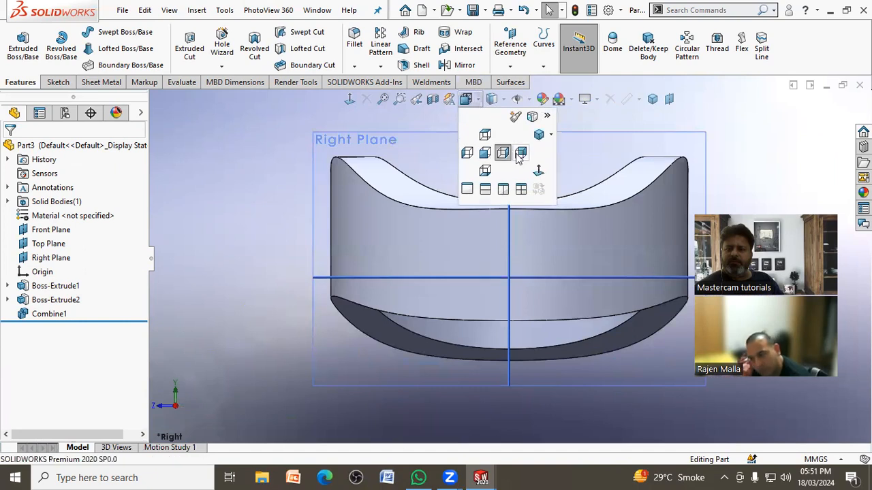
pyautogui.click(485, 153)
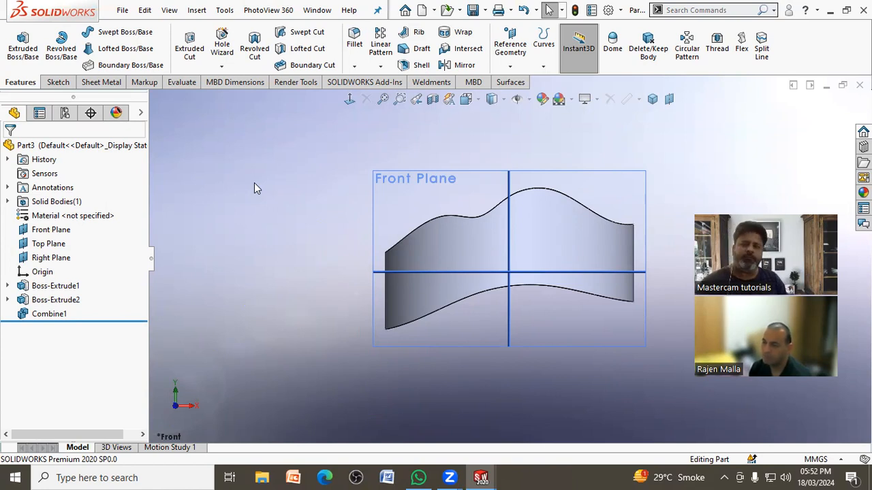
pyautogui.moveTo(297, 212); pyautogui.dragTo(295, 254, button='middle')
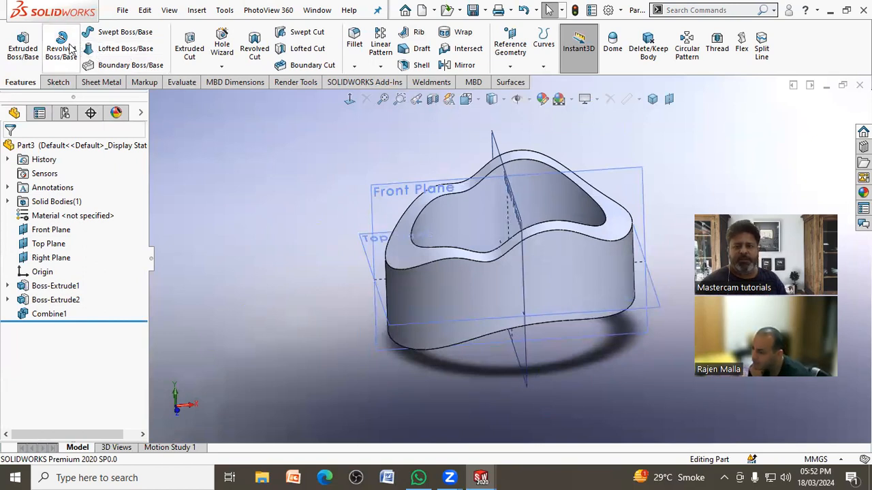
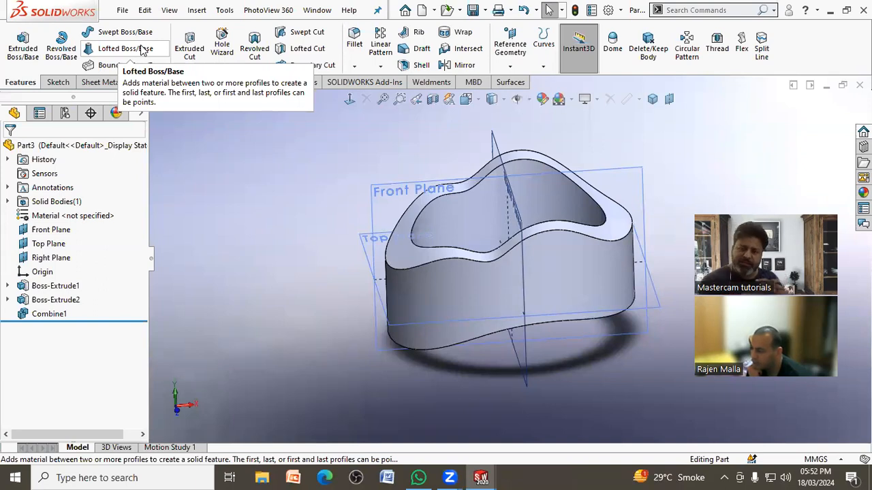
pyautogui.scroll(2, 205, 197)
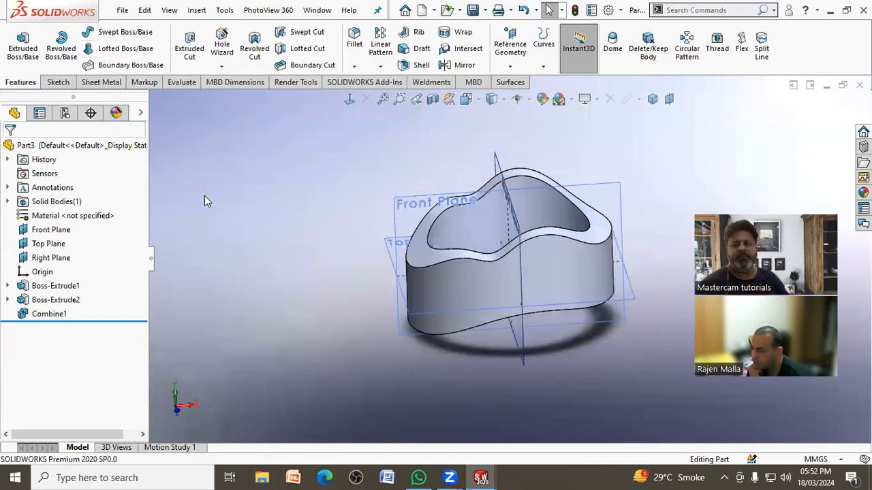
pyautogui.moveTo(468, 231); pyautogui.dragTo(574, 289, button='middle')
pyautogui.scroll(-2, 625, 245)
pyautogui.moveTo(628, 241)
pyautogui.mouseDown(button='middle')
pyautogui.moveTo(613, 226)
pyautogui.moveTo(619, 234)
pyautogui.mouseUp(button='middle')
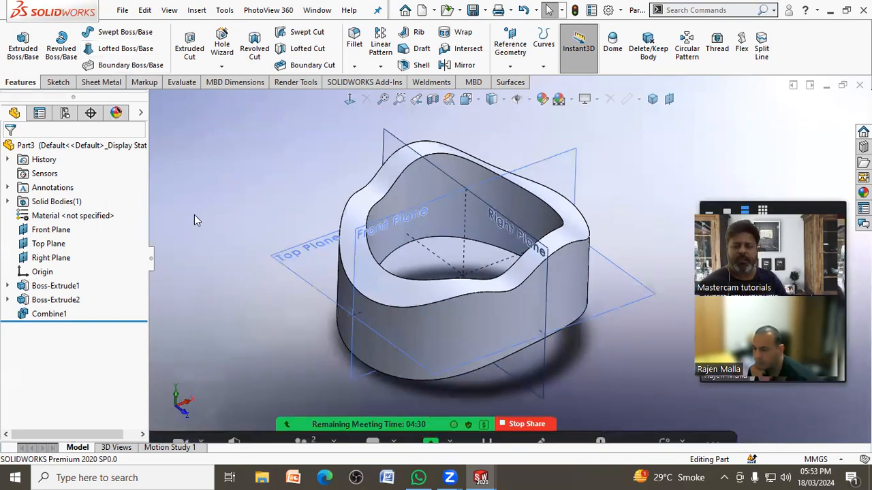
pyautogui.scroll(1, 194, 215)
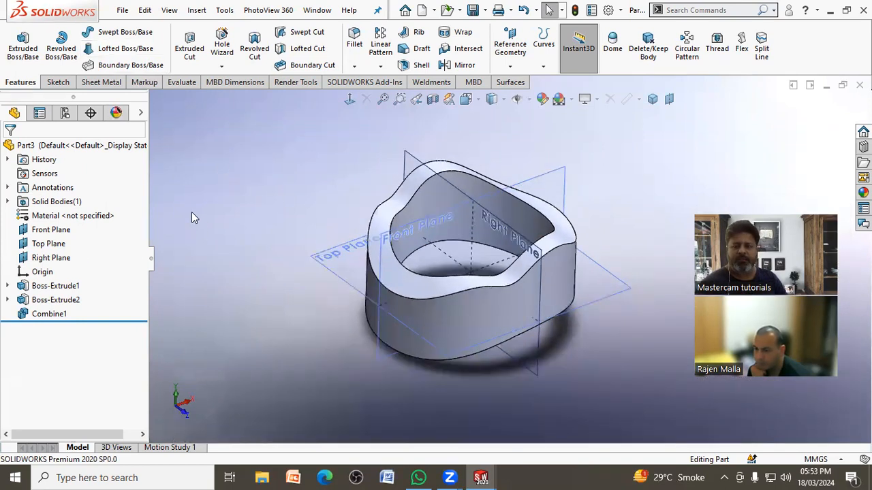
# Step: Insert a 3D sketch plane tangent to the outer face of the ring, then exit the 3D sketch
pyautogui.click(60, 82)
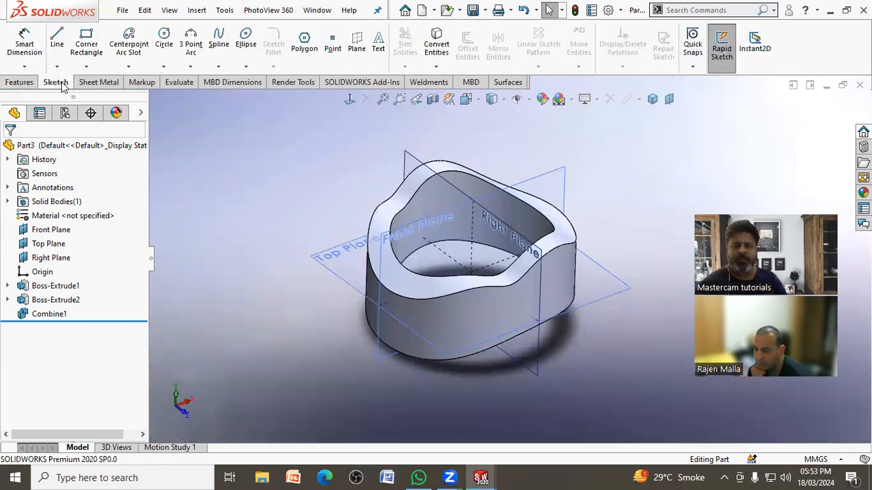
pyautogui.click(357, 63)
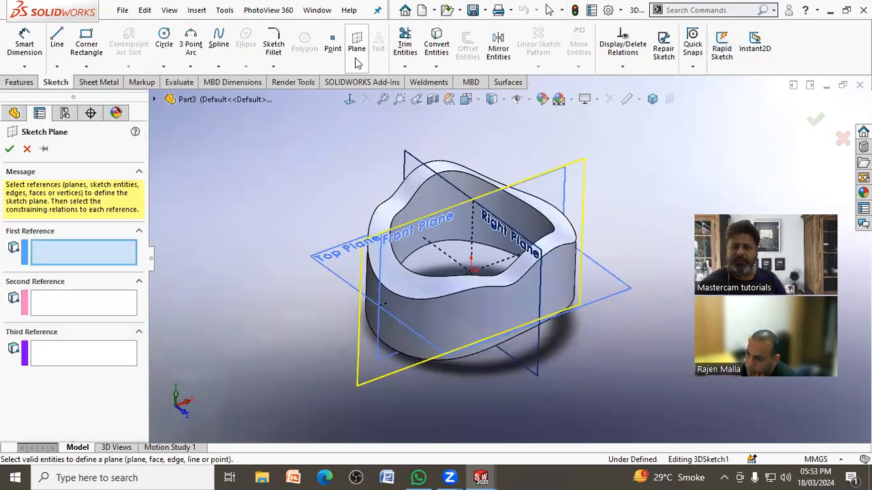
pyautogui.click(458, 329)
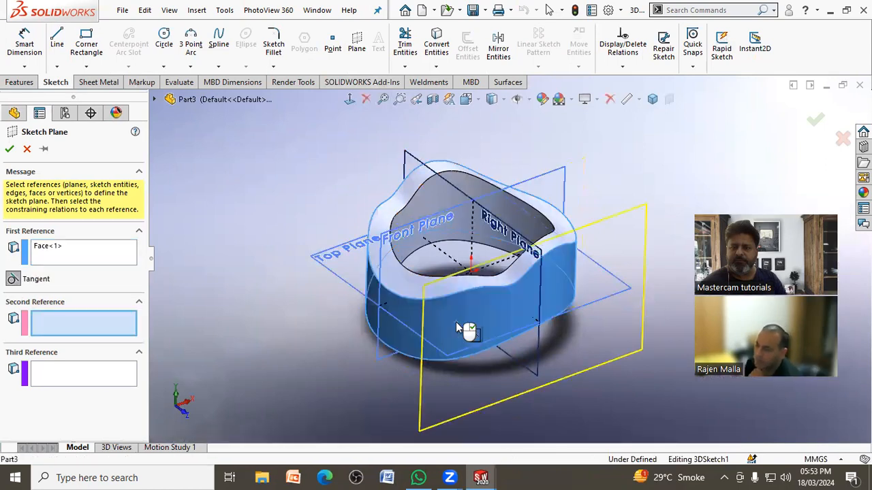
pyautogui.click(9, 150)
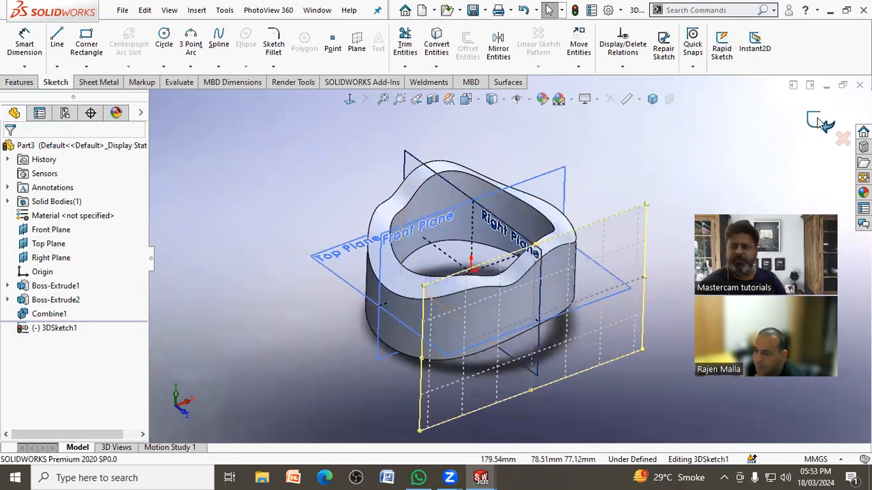
pyautogui.scroll(1, 619, 165)
pyautogui.moveTo(619, 165); pyautogui.dragTo(598, 155, button='middle')
# Step: Open the 3D sketch holding the tangent plane for editing, then leave it without changing anything
pyautogui.click(68, 329)
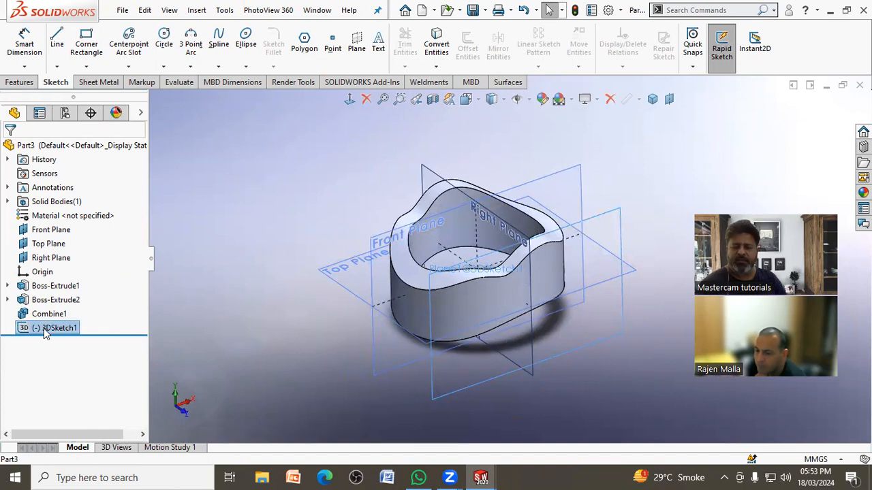
pyautogui.click(194, 266)
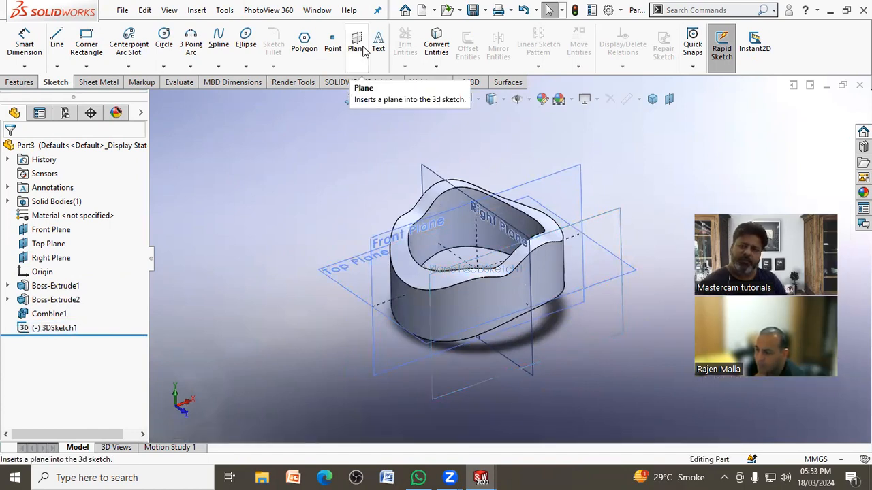
pyautogui.click(53, 328)
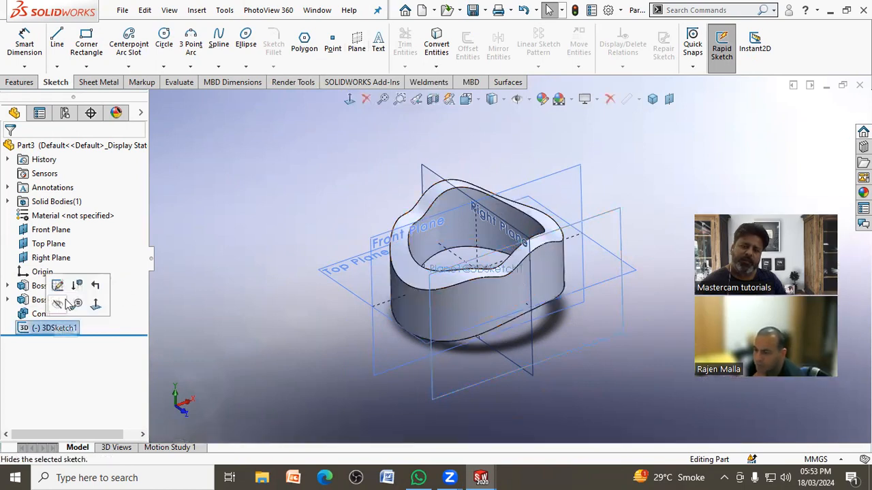
pyautogui.click(57, 285)
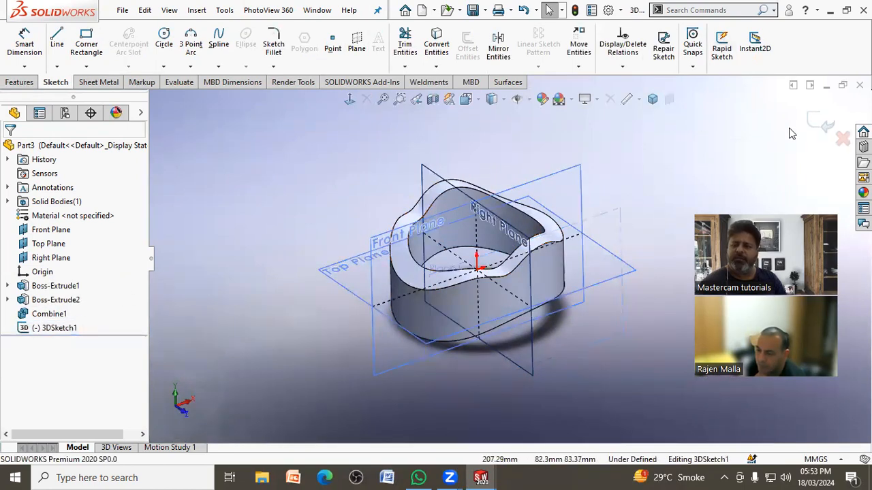
pyautogui.click(825, 124)
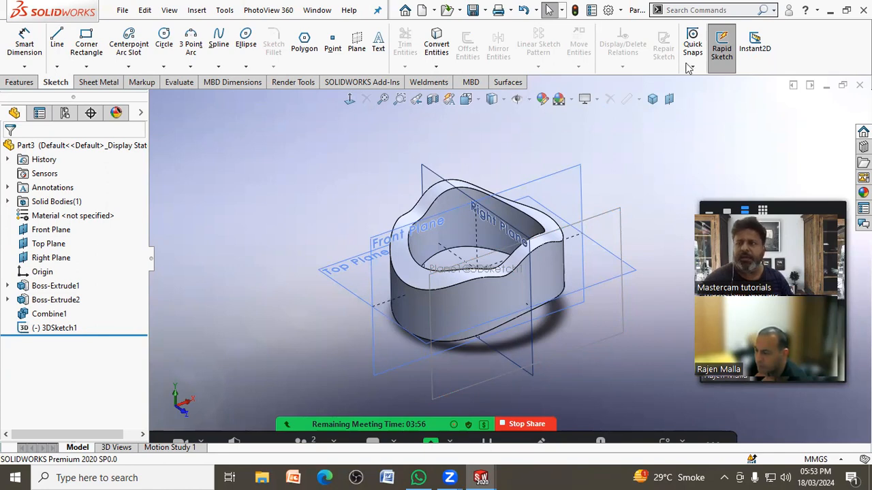
# Step: With Rapid Sketch on, sketch two circles about 20 mm in diameter on the Top Plane, outside the ring
pyautogui.click(721, 54)
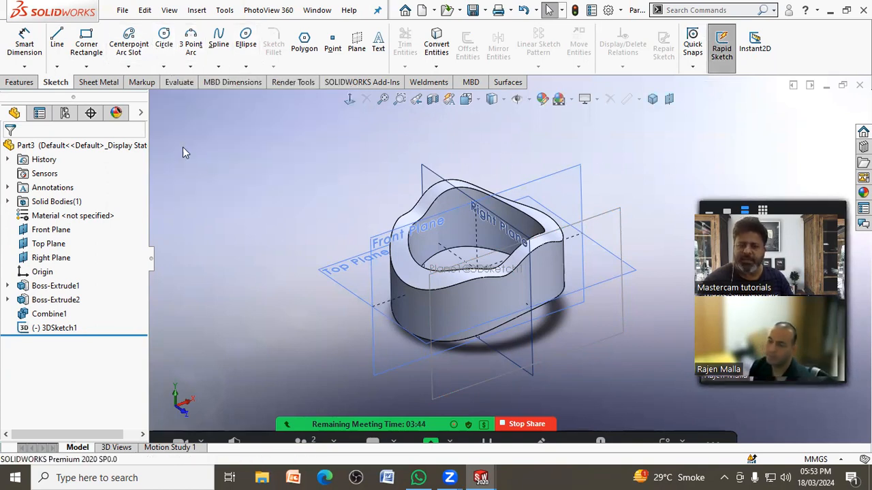
pyautogui.click(164, 43)
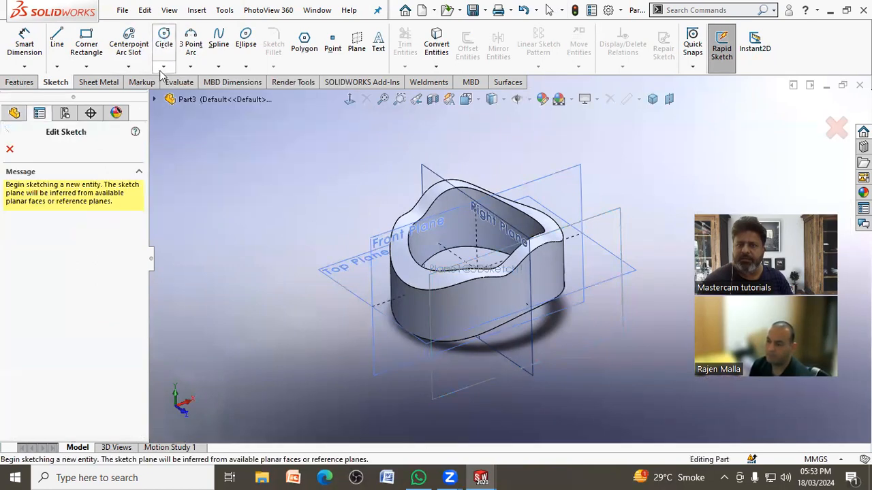
pyautogui.click(358, 285)
pyautogui.click(364, 276)
pyautogui.click(351, 280)
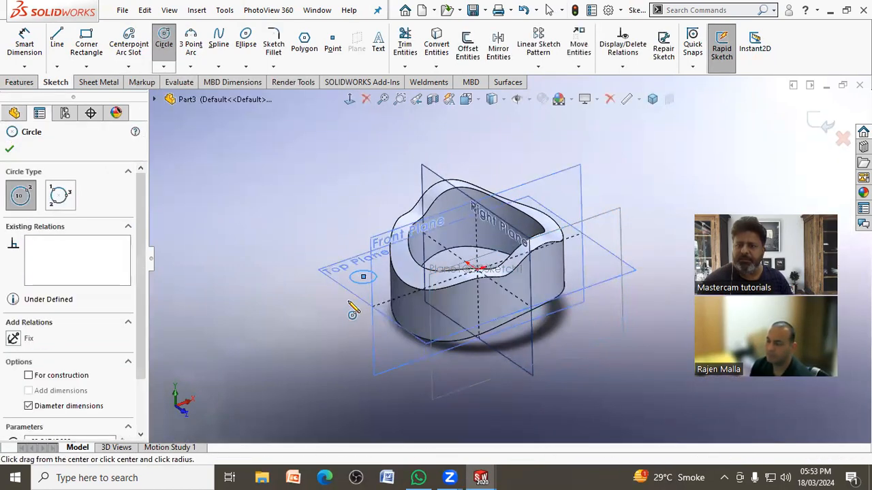
pyautogui.click(392, 349)
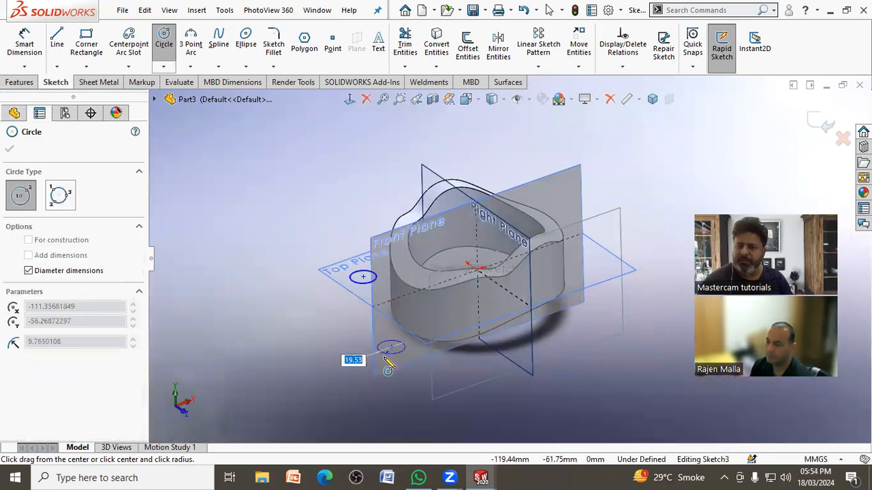
pyautogui.click(387, 354)
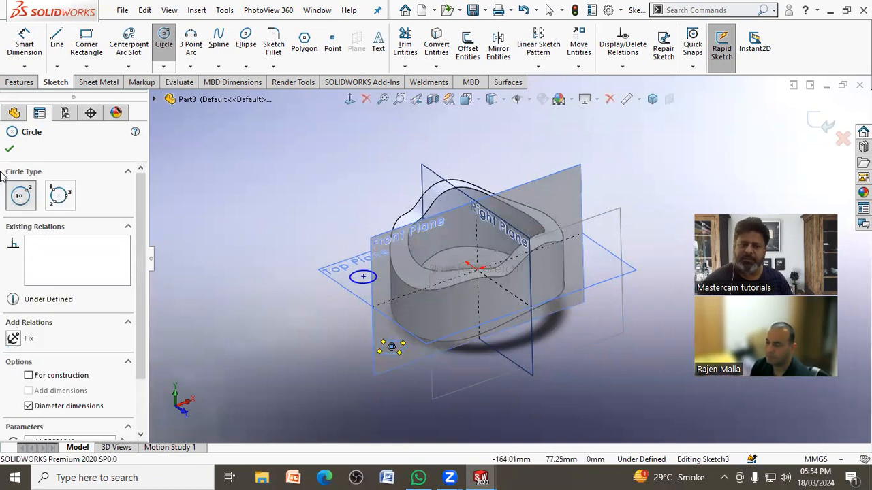
pyautogui.click(12, 150)
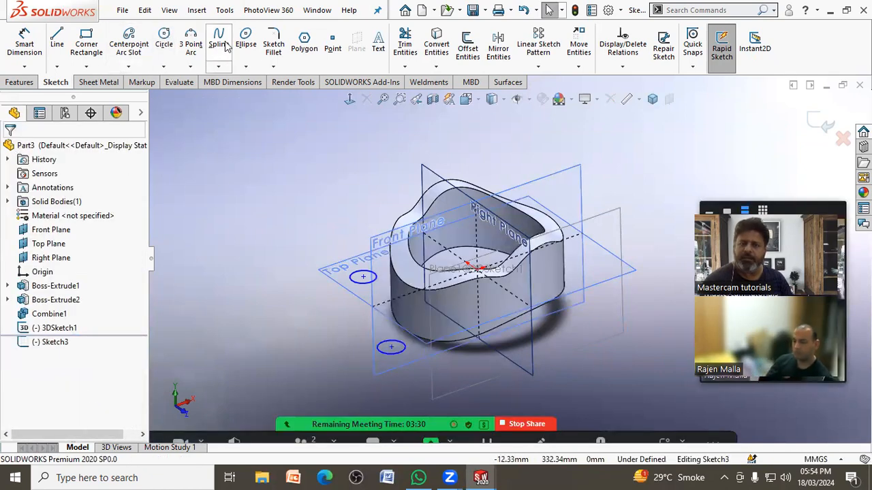
# Step: Add a small corner rectangle to the circles' sketch on the opposite side of the ring, then exit the sketch
pyautogui.click(95, 46)
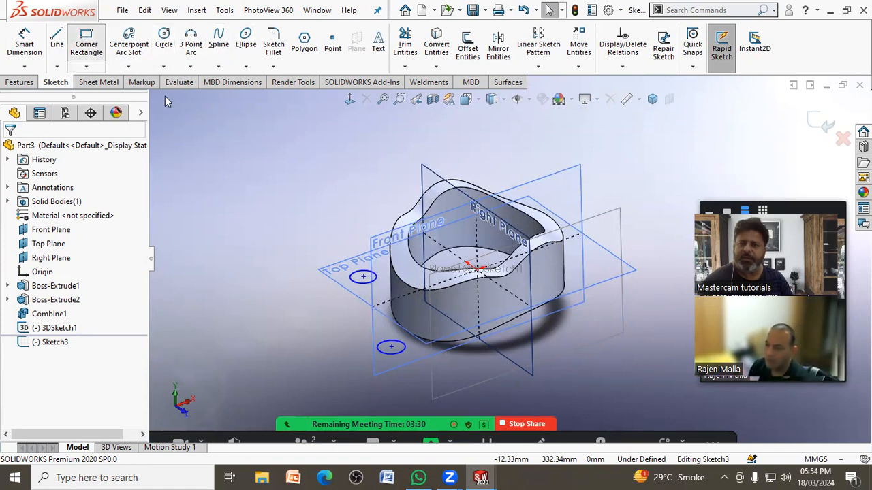
pyautogui.click(561, 190)
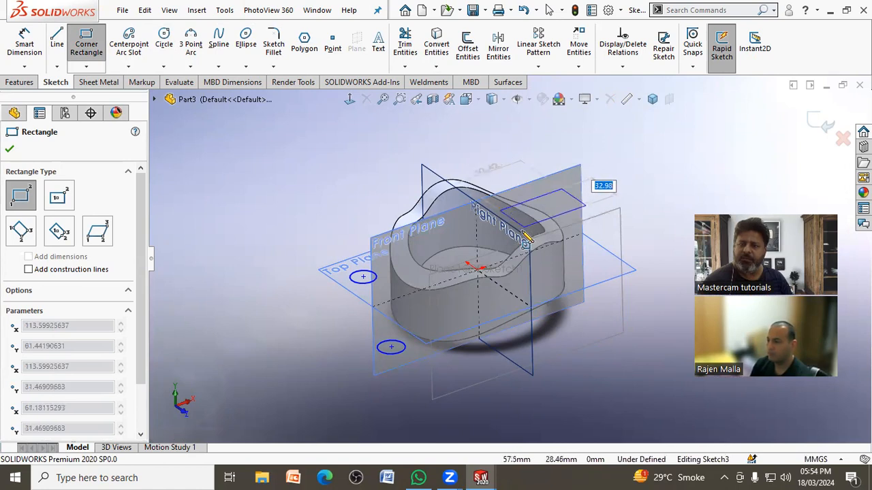
pyautogui.click(555, 184)
pyautogui.rightClick(571, 179)
pyautogui.click(823, 121)
pyautogui.click(702, 166)
pyautogui.moveTo(616, 153)
pyautogui.mouseDown(button='middle')
pyautogui.moveTo(624, 125)
pyautogui.moveTo(604, 150)
pyautogui.mouseUp(button='middle')
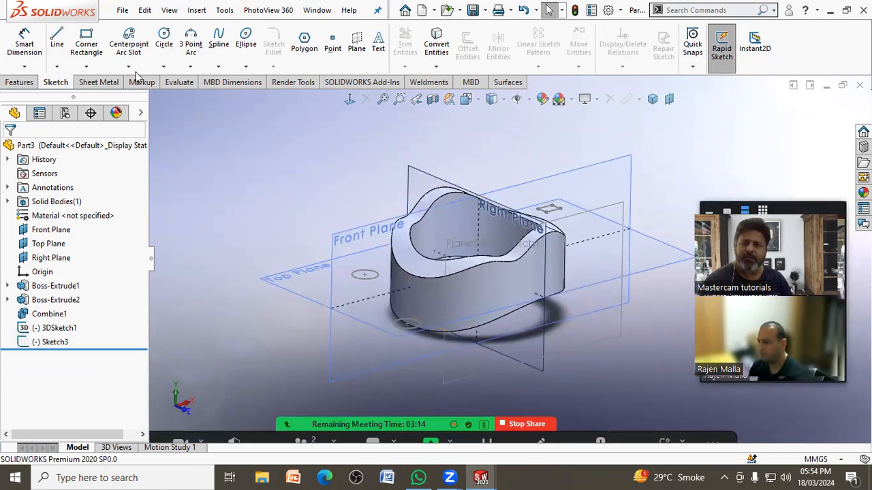
# Step: Sketch a corner rectangle of about 123 by 85 mm directly on the Right Plane, then exit the sketch
pyautogui.click(86, 41)
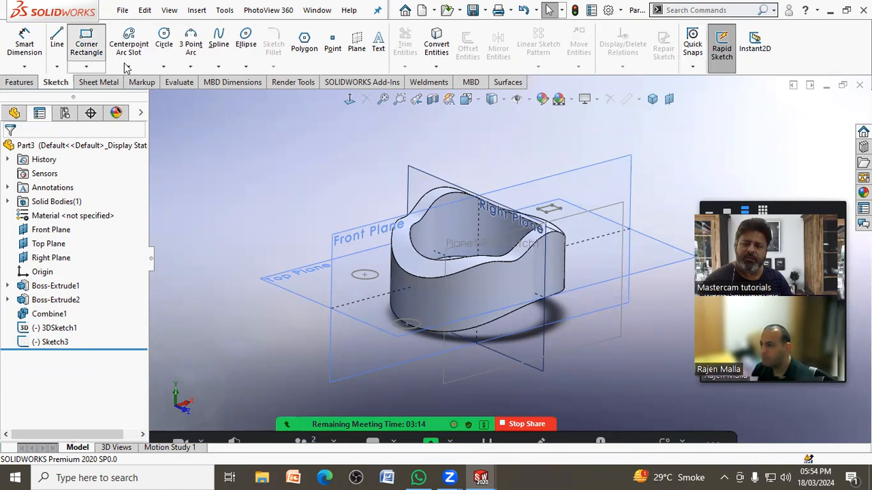
pyautogui.click(417, 187)
pyautogui.click(413, 183)
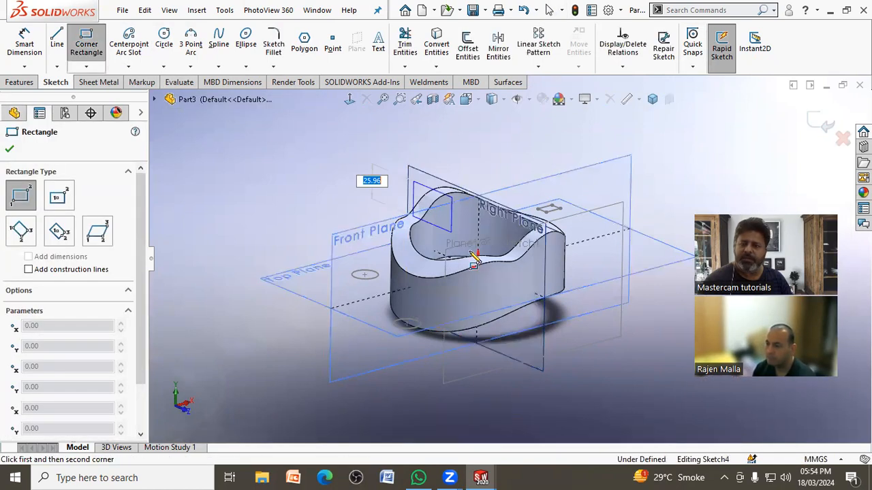
pyautogui.click(524, 343)
pyautogui.rightClick(366, 132)
pyautogui.click(376, 133)
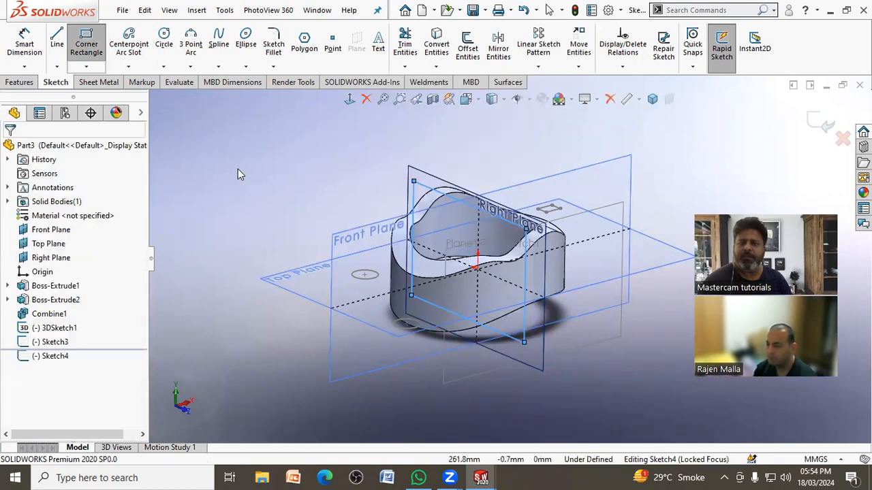
pyautogui.click(822, 125)
pyautogui.moveTo(671, 163)
pyautogui.mouseDown(button='middle')
pyautogui.moveTo(582, 171)
pyautogui.moveTo(590, 198)
pyautogui.mouseUp(button='middle')
# Step: Turn Rapid Sketch off and sketch a corner rectangle inside the larger one on the Right Plane, then exit the sketch
pyautogui.click(722, 64)
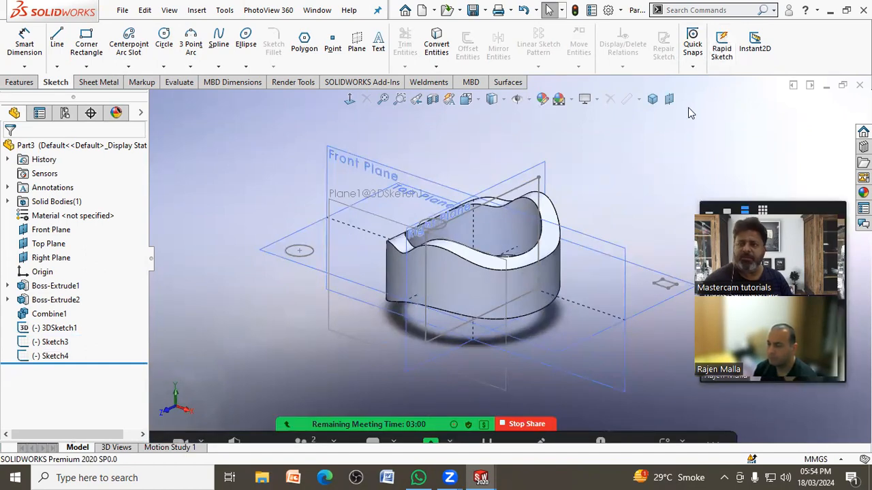
pyautogui.click(87, 41)
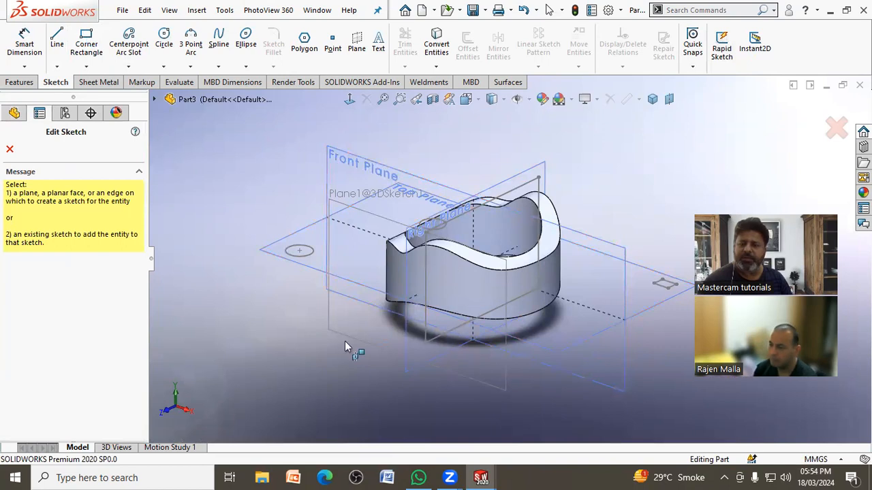
pyautogui.moveTo(280, 226); pyautogui.dragTo(256, 215, button='middle')
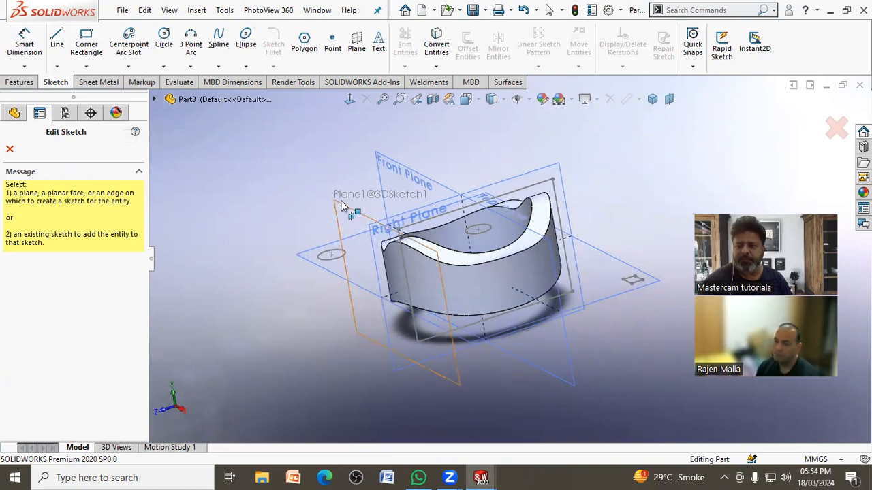
pyautogui.click(517, 193)
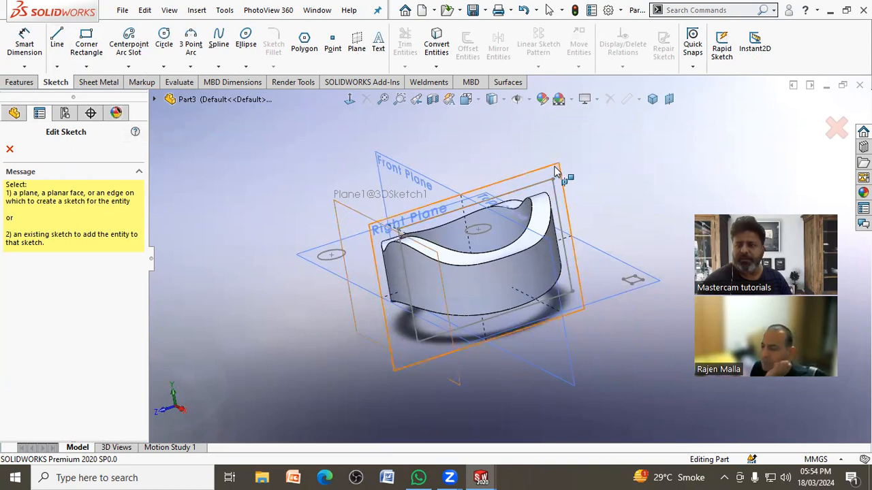
pyautogui.click(86, 43)
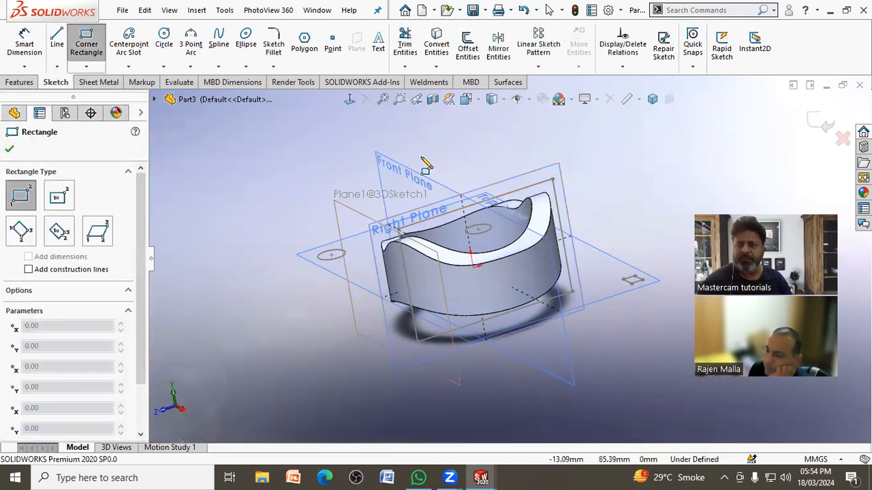
pyautogui.click(425, 245)
pyautogui.click(521, 280)
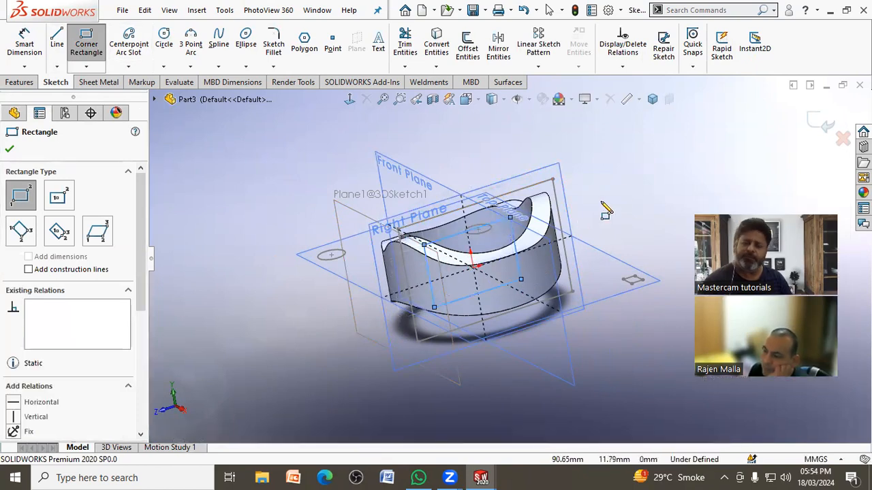
pyautogui.rightClick(629, 206)
pyautogui.click(653, 196)
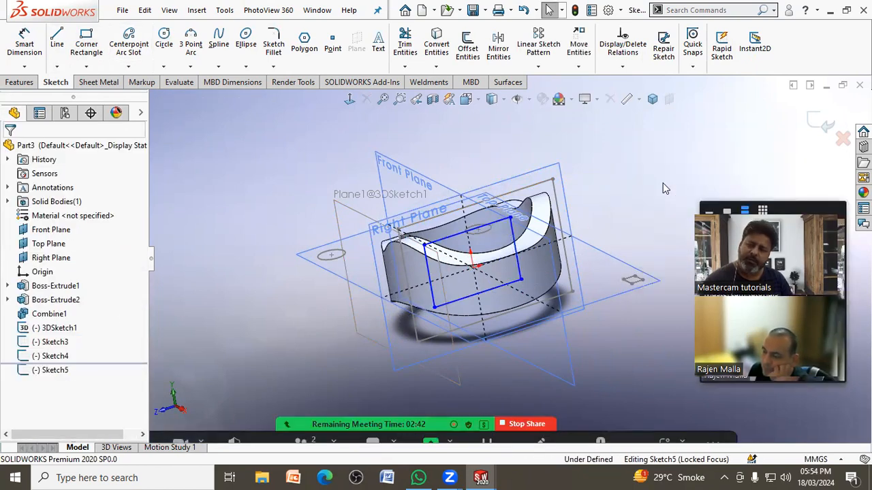
pyautogui.click(821, 121)
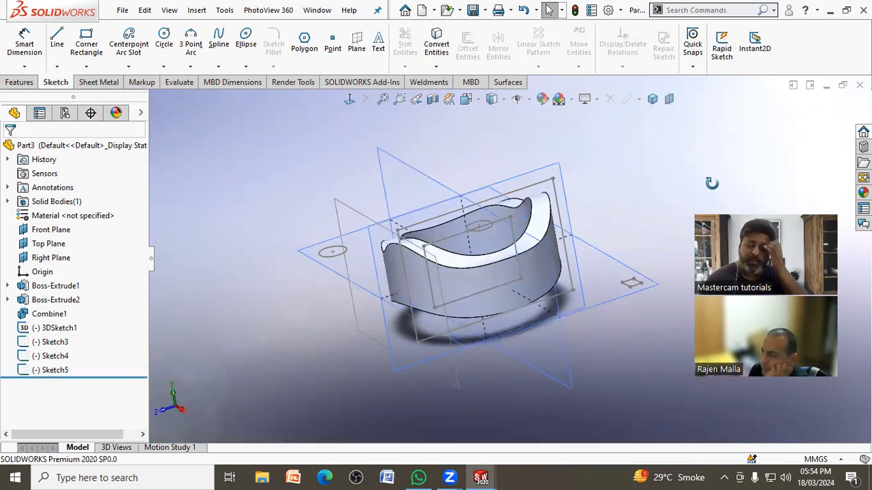
# Step: Turn Rapid Sketch back on and bring up the feature tools
pyautogui.click(727, 55)
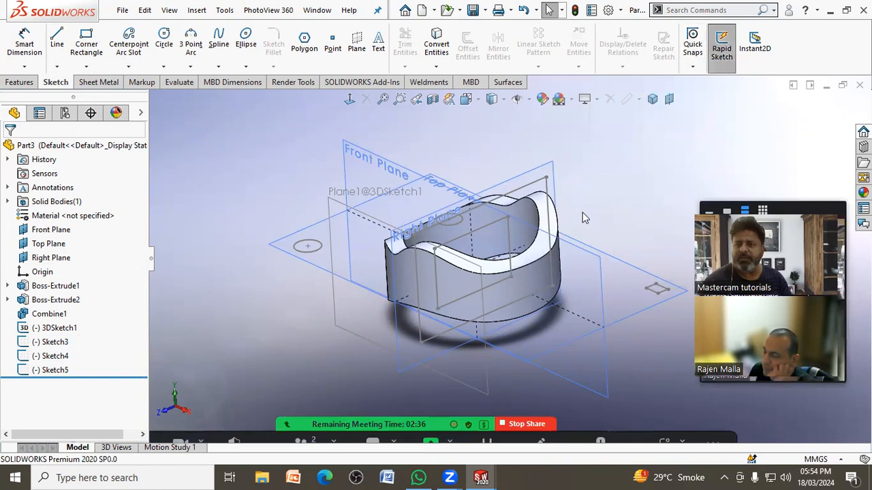
pyautogui.scroll(3, 584, 225)
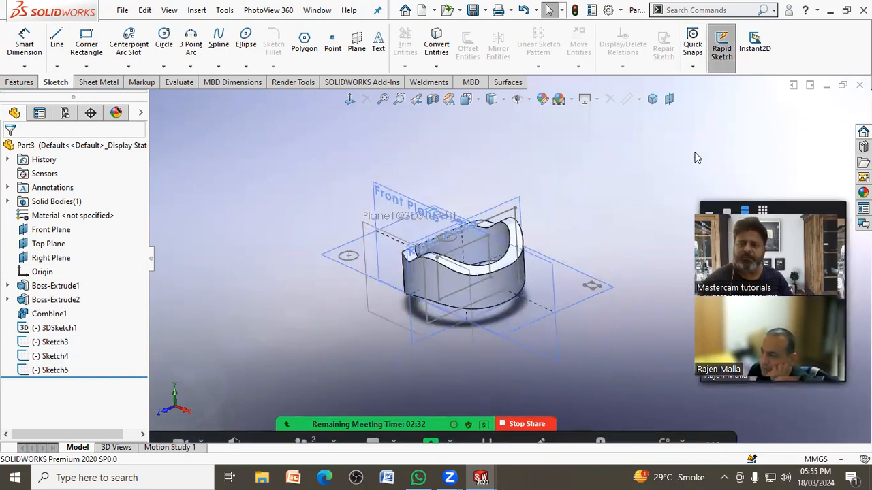
pyautogui.click(31, 82)
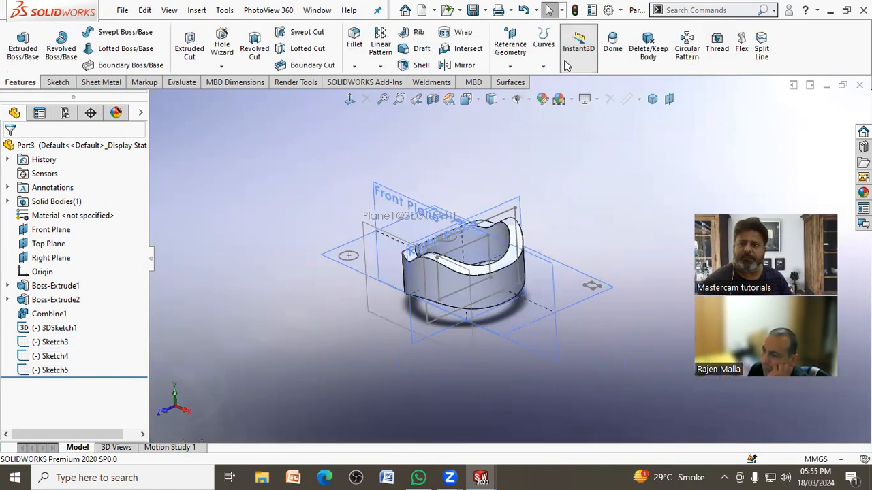
# Step: Create five reference planes offset above the Top Plane at 30 mm spacing
pyautogui.click(509, 54)
pyautogui.click(521, 82)
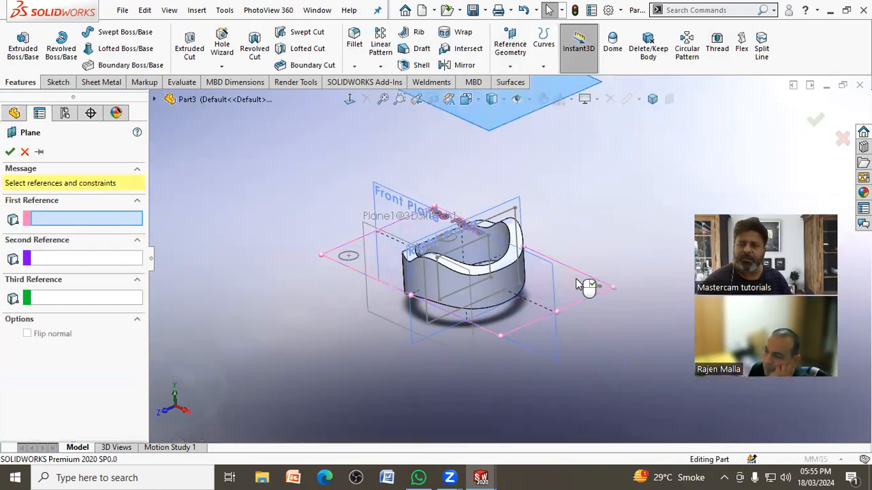
pyautogui.click(584, 287)
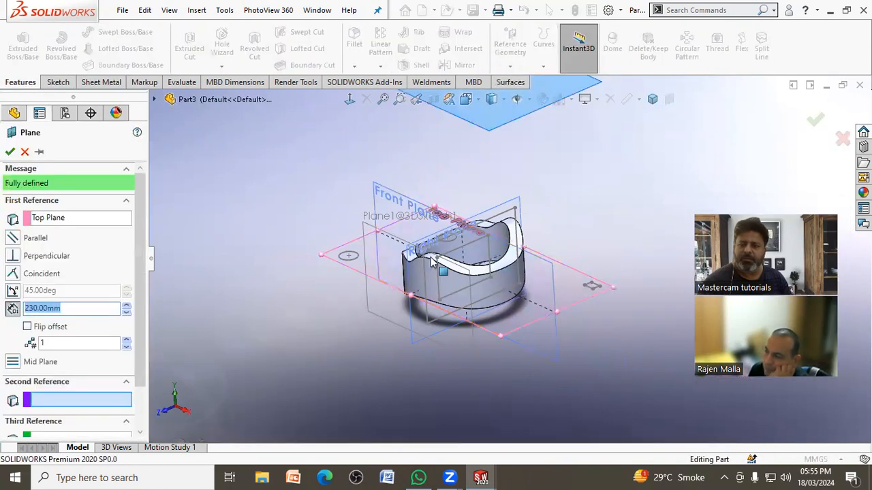
pyautogui.doubleClick(124, 342)
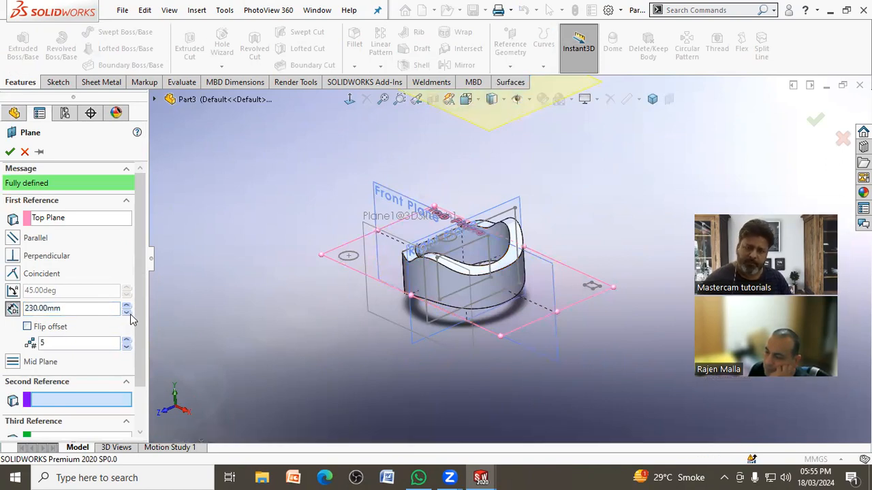
pyautogui.click(130, 314)
pyautogui.click(130, 314)
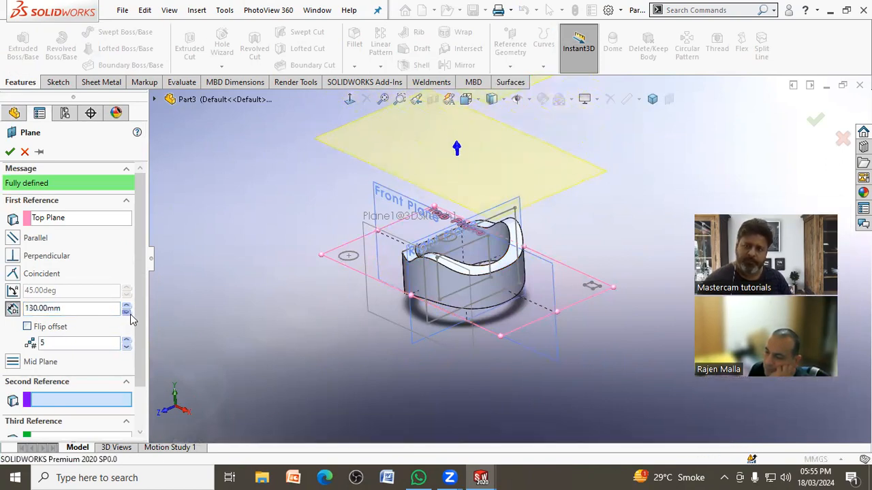
pyautogui.click(130, 314)
pyautogui.click(130, 314)
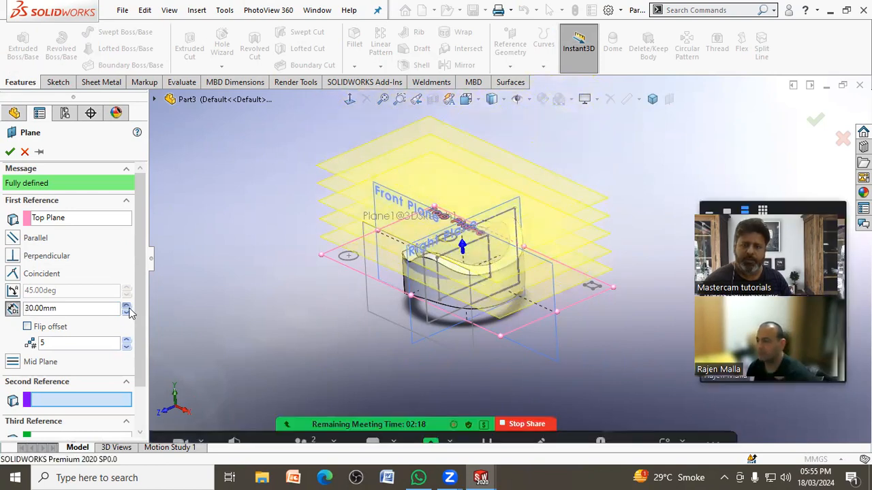
pyautogui.click(127, 306)
pyautogui.click(9, 151)
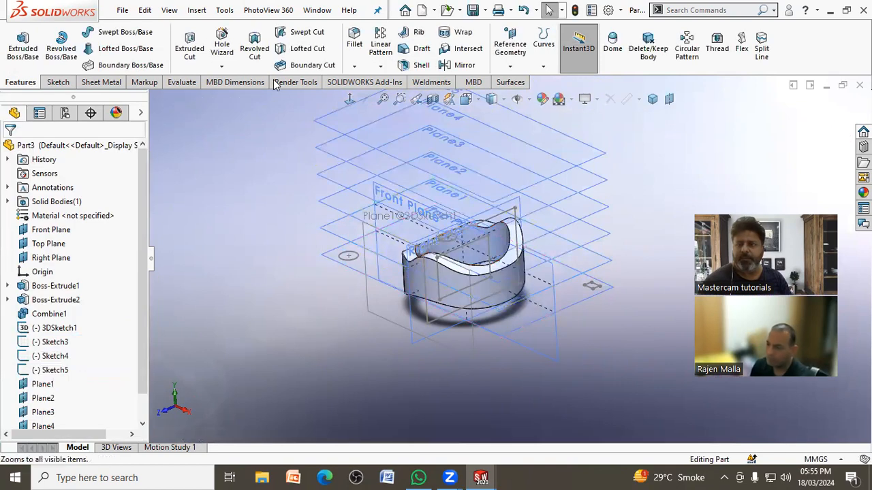
# Step: Sketch a small circle near the outer corner of Plane1 with Rapid Sketch, then exit the sketch
pyautogui.click(58, 82)
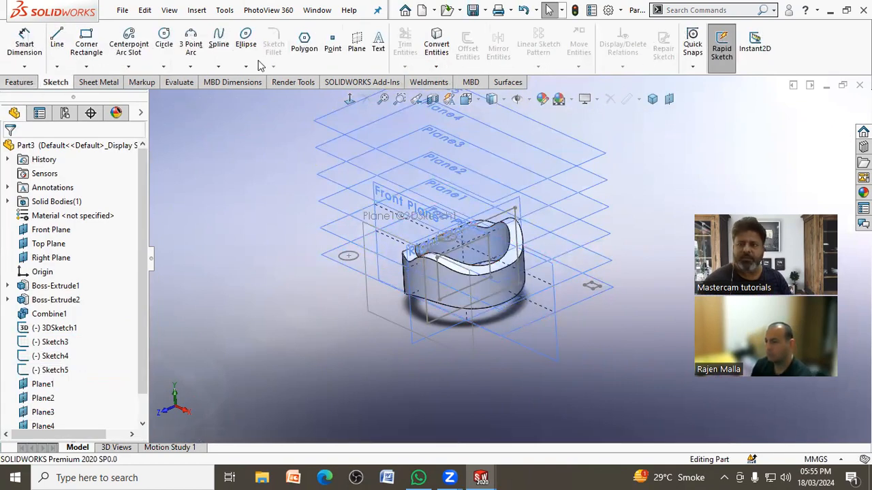
pyautogui.click(162, 40)
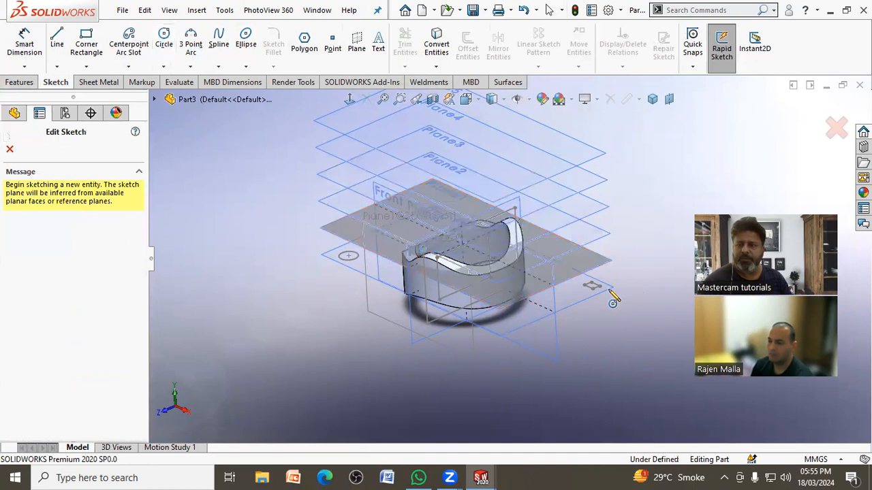
pyautogui.click(578, 260)
pyautogui.click(578, 268)
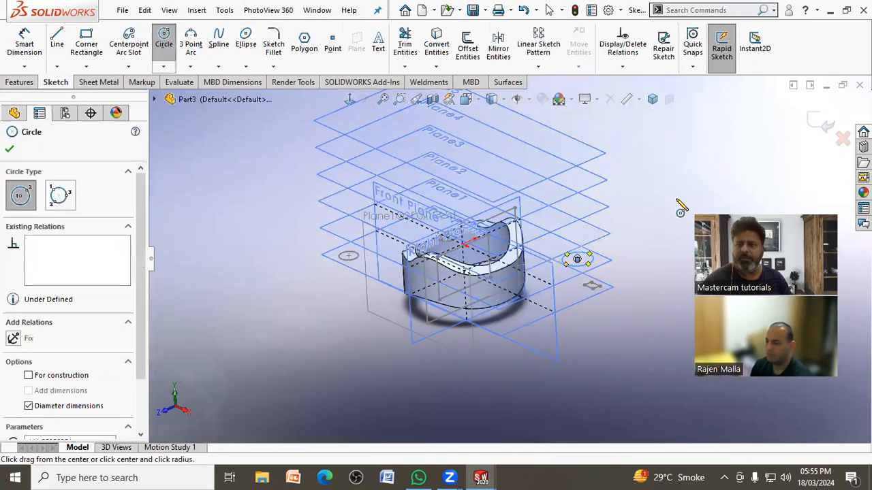
pyautogui.click(817, 135)
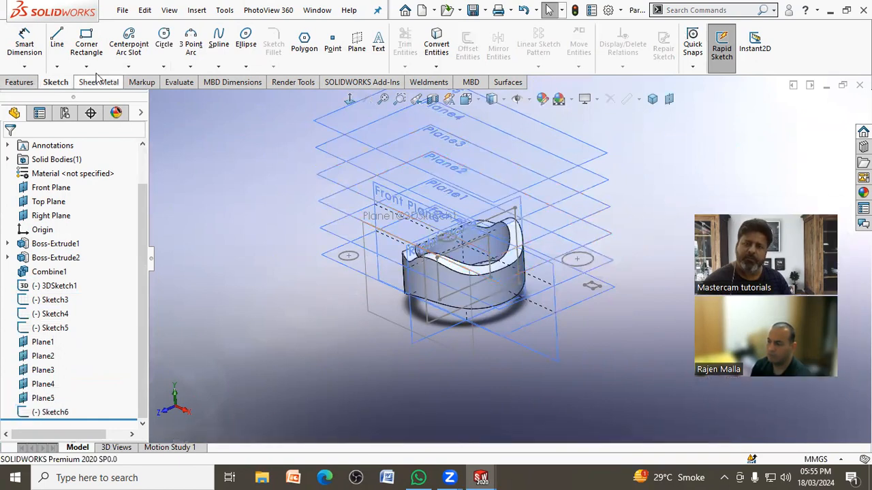
# Step: Sketch a circle about 36.5 mm in diameter near the outer corner of Plane4, then exit the sketch
pyautogui.click(164, 41)
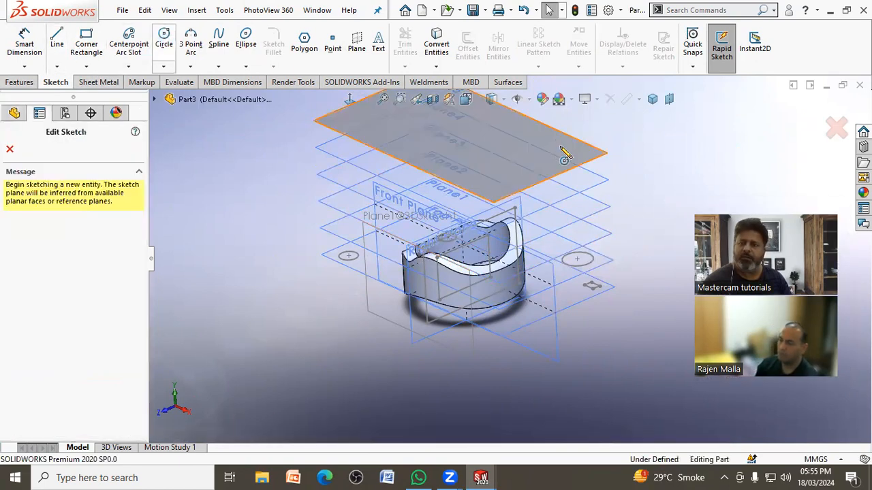
pyautogui.click(579, 184)
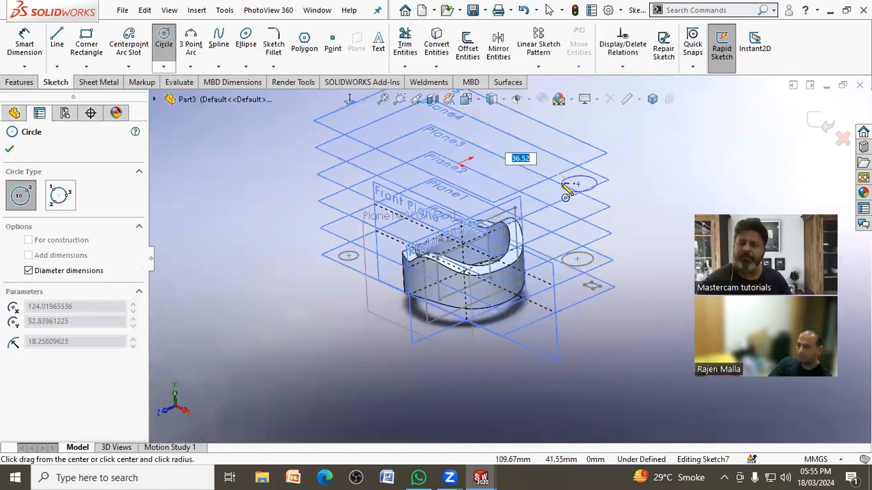
pyautogui.click(563, 182)
pyautogui.press('Escape')
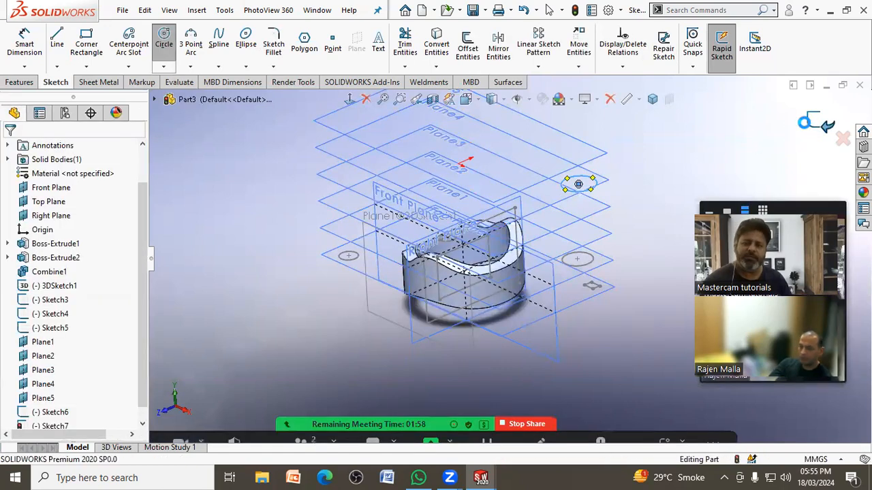
pyautogui.click(721, 166)
pyautogui.moveTo(625, 225)
pyautogui.mouseDown(button='middle')
pyautogui.moveTo(637, 185)
pyautogui.moveTo(637, 210)
pyautogui.mouseUp(button='middle')
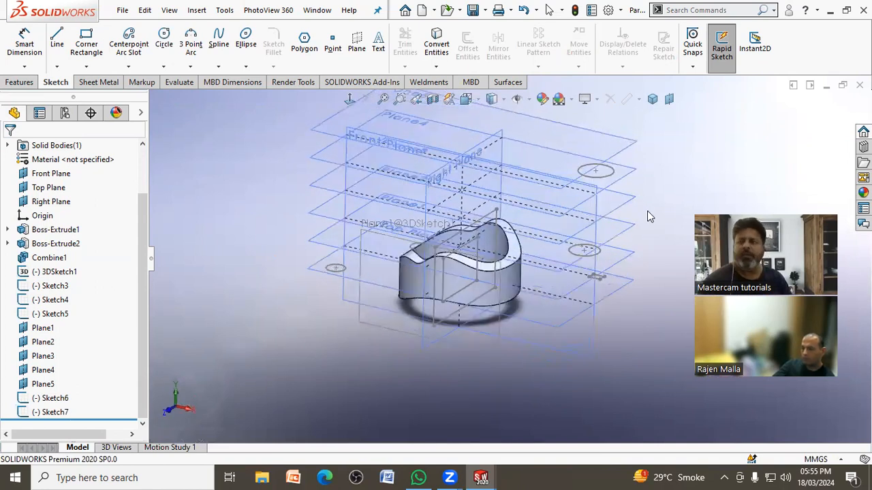
pyautogui.click(20, 82)
pyautogui.scroll(3, 509, 273)
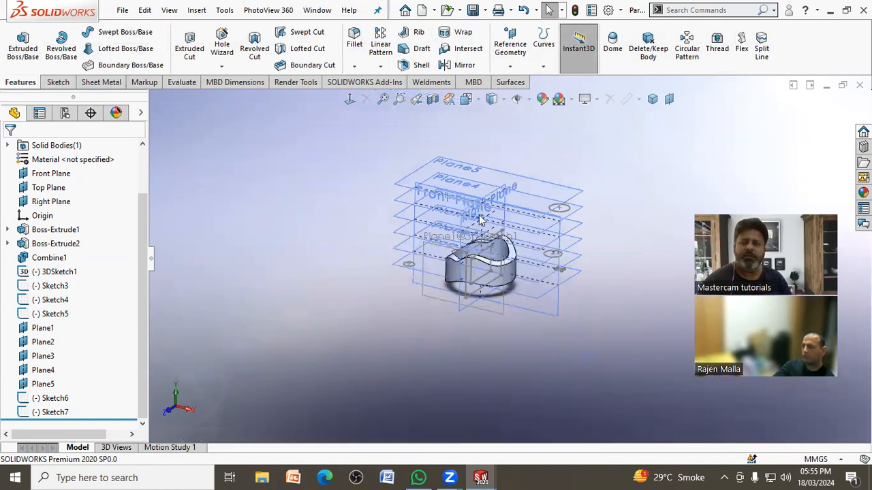
pyautogui.scroll(-3, 523, 182)
pyautogui.click(527, 100)
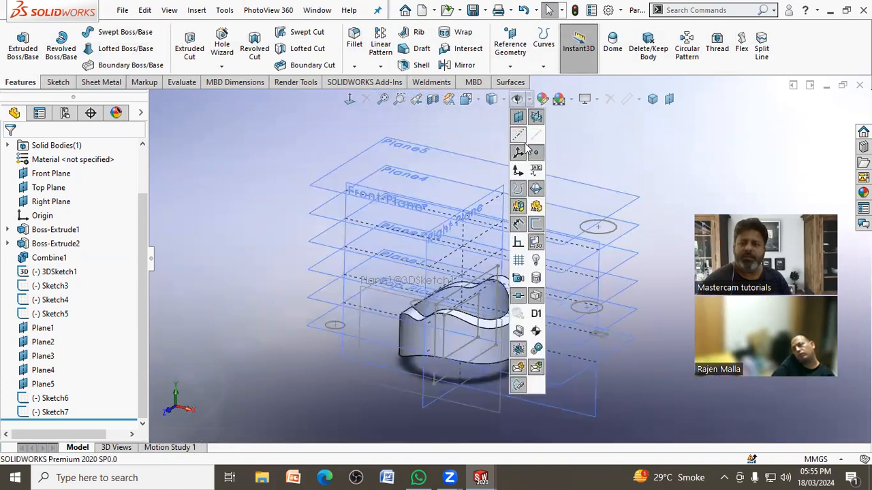
pyautogui.click(628, 173)
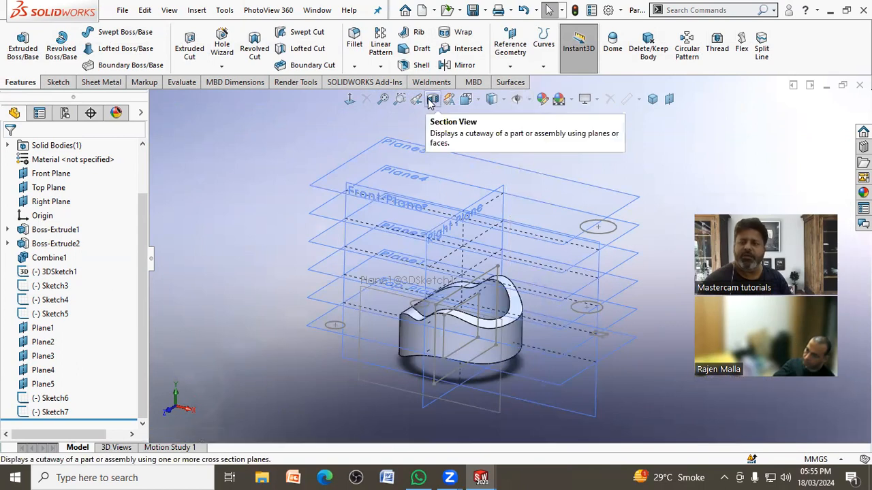
pyautogui.click(479, 100)
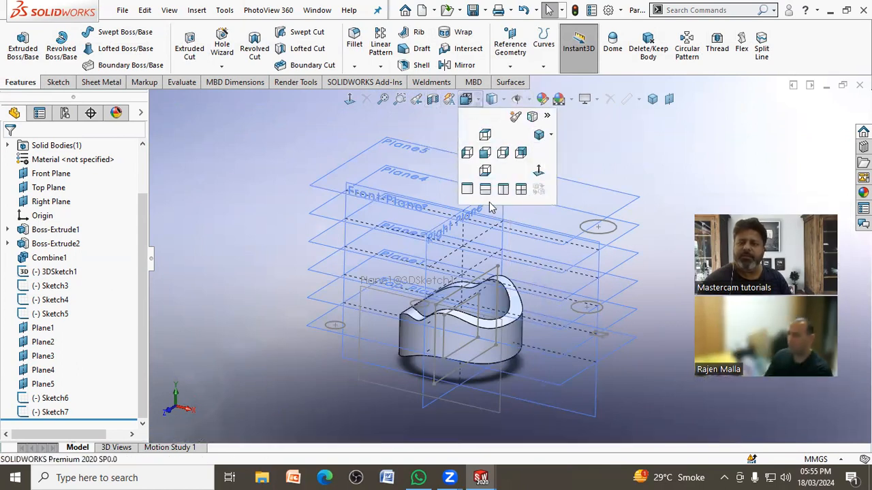
pyautogui.click(279, 174)
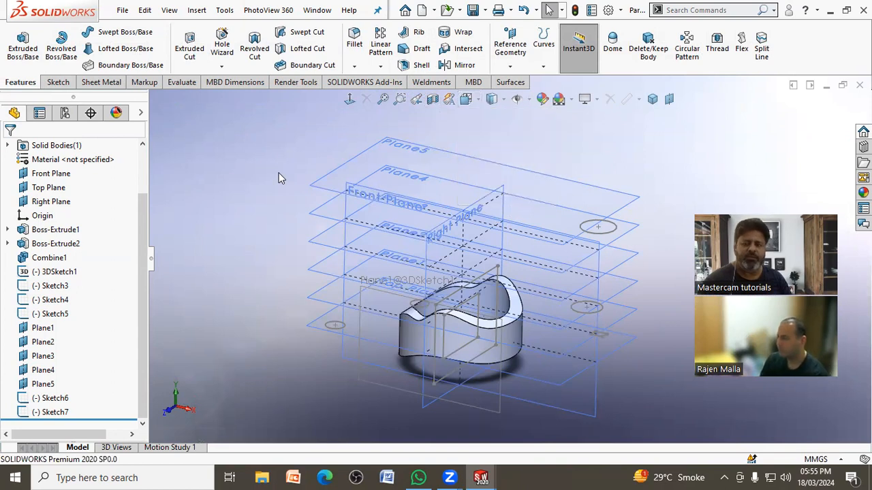
# Step: View the model normal to Plane5, the topmost offset plane
pyautogui.click(366, 153)
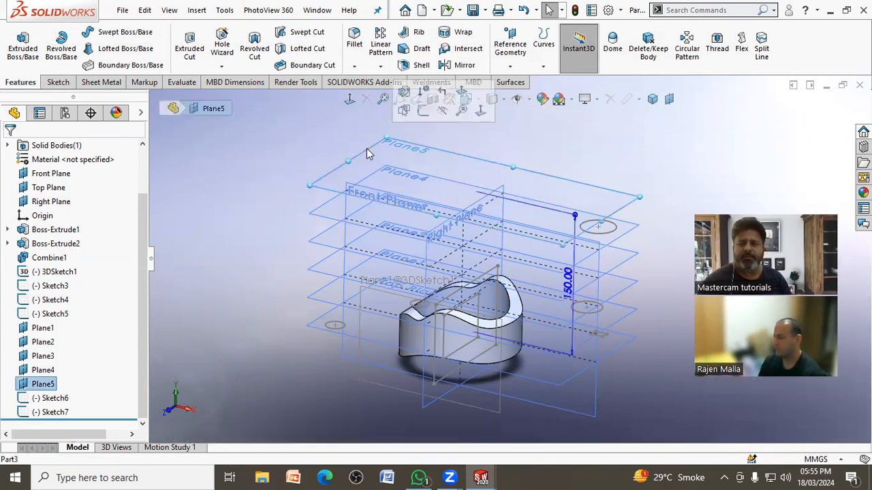
pyautogui.click(351, 99)
pyautogui.click(260, 244)
pyautogui.scroll(2, 234, 286)
pyautogui.moveTo(233, 286); pyautogui.dragTo(272, 339, button='middle')
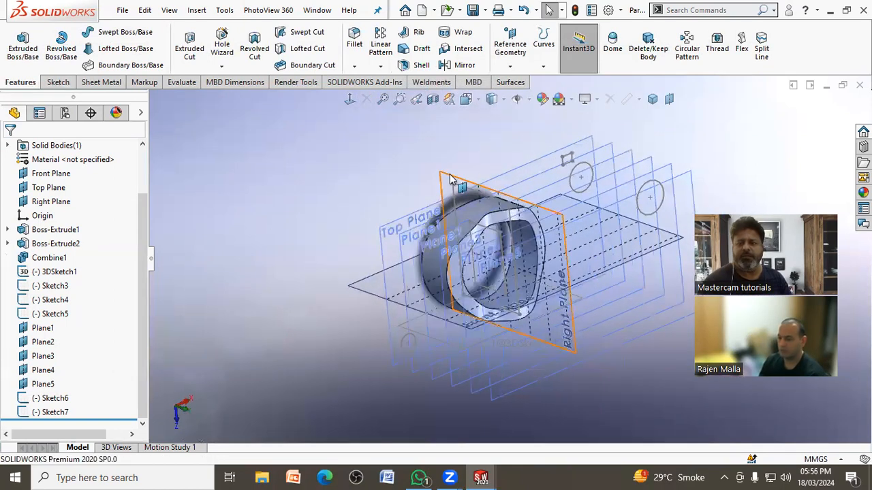
# Step: View the model normal to the Right Plane
pyautogui.click(446, 180)
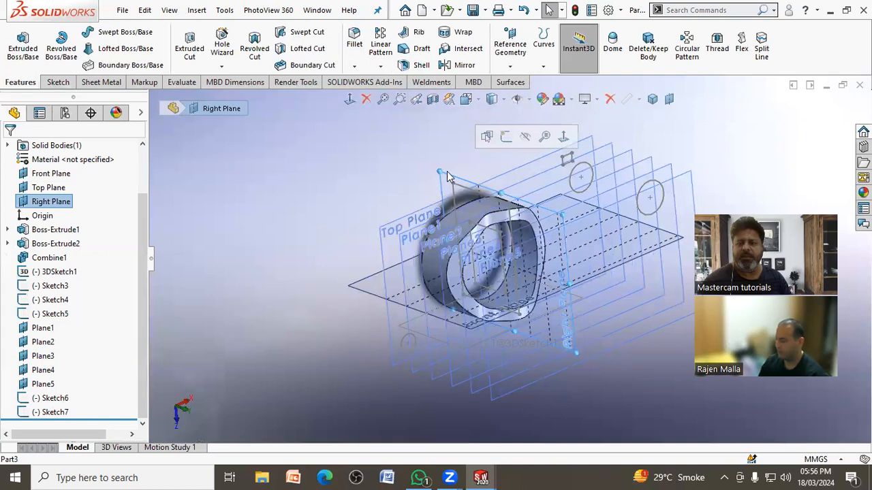
pyautogui.click(351, 100)
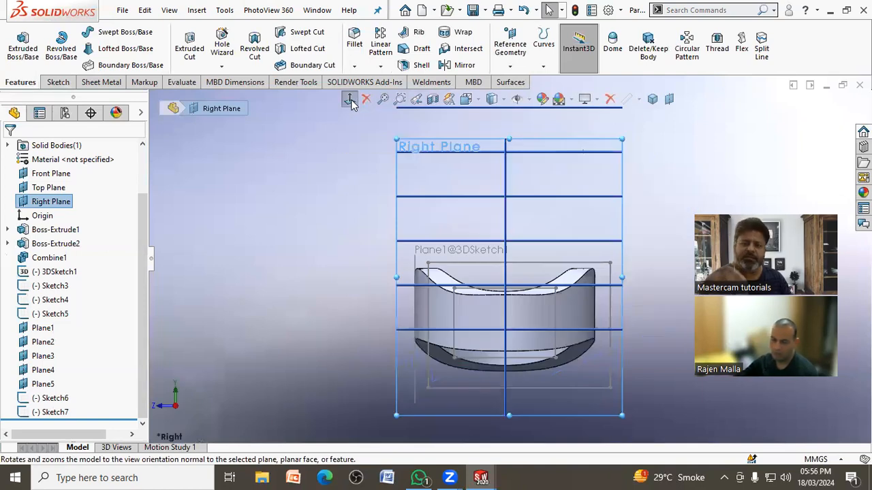
pyautogui.click(330, 205)
pyautogui.scroll(4, 504, 231)
pyautogui.moveTo(504, 230); pyautogui.dragTo(421, 356, button='middle')
# Step: Start a sketch on the Front Plane, view it straight on, and exit without drawing anything
pyautogui.click(429, 353)
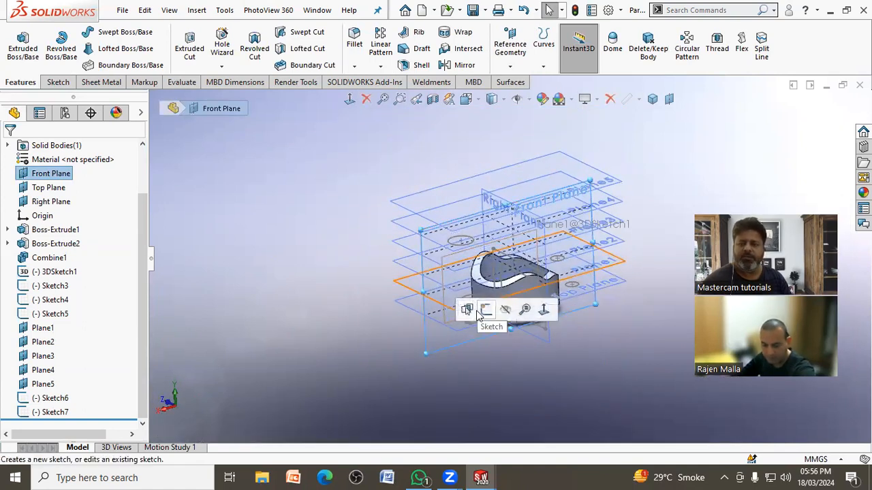
pyautogui.click(484, 311)
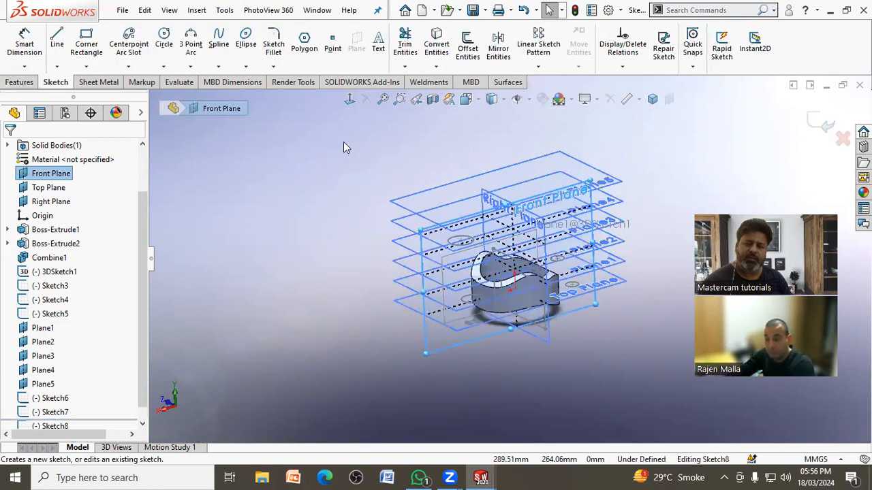
pyautogui.click(350, 99)
pyautogui.click(272, 198)
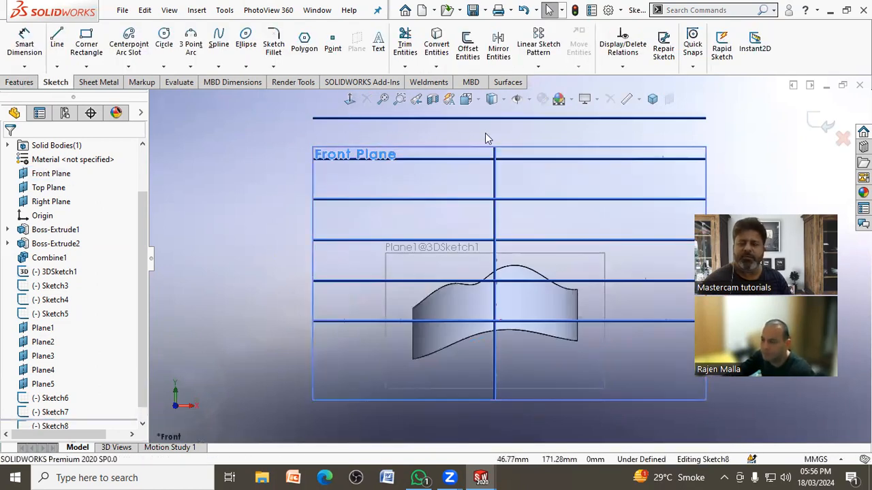
pyautogui.click(823, 124)
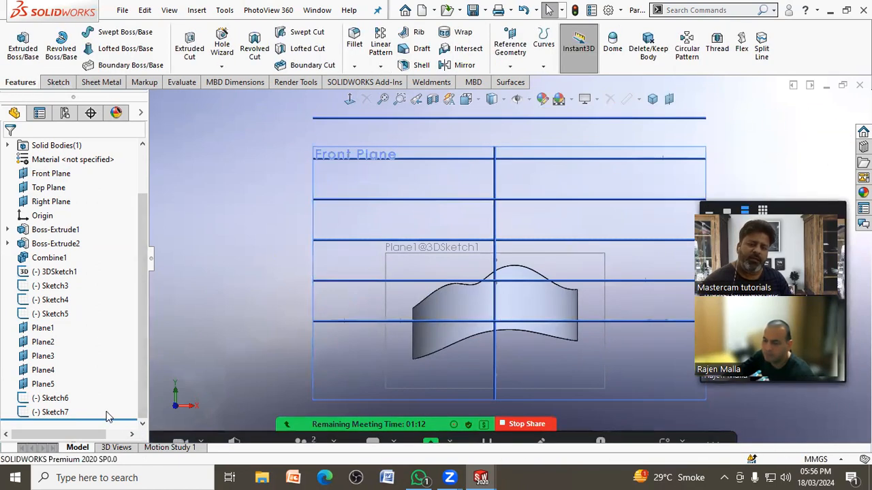
# Step: Roll the feature history back to just after Combine1, before the 3D sketch, extra sketches and planes
pyautogui.moveTo(105, 418); pyautogui.dragTo(142, 266)
pyautogui.scroll(-2, 545, 293)
pyautogui.scroll(3, 610, 292)
pyautogui.moveTo(499, 264); pyautogui.dragTo(576, 294, button='middle')
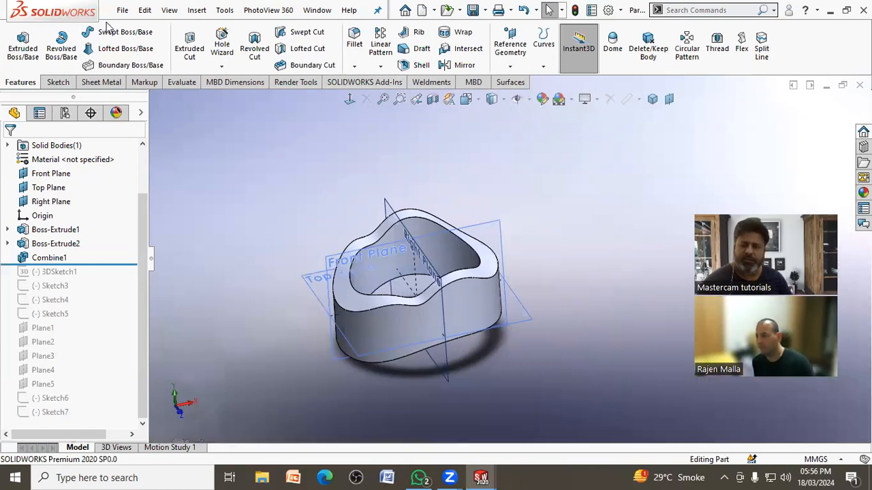
# Step: Open the recent drawing drg14 and open the block part shown in its drawing view
pyautogui.click(124, 9)
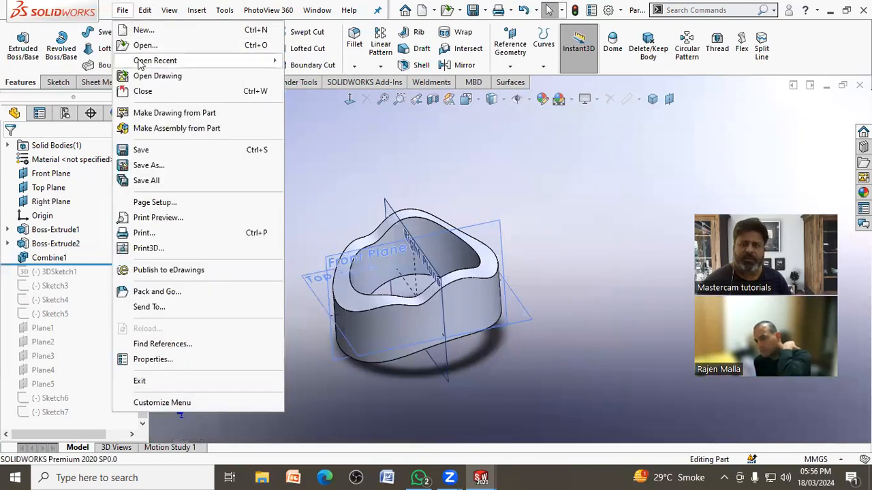
pyautogui.moveTo(155, 61)
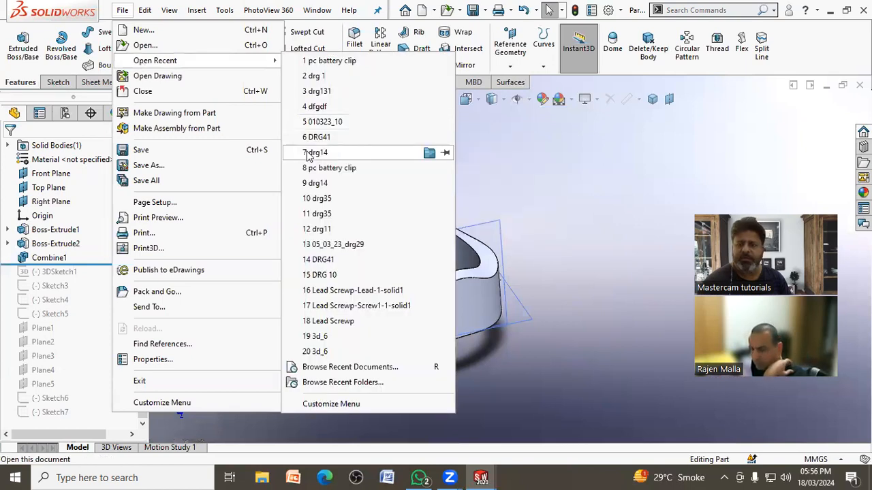
pyautogui.click(307, 152)
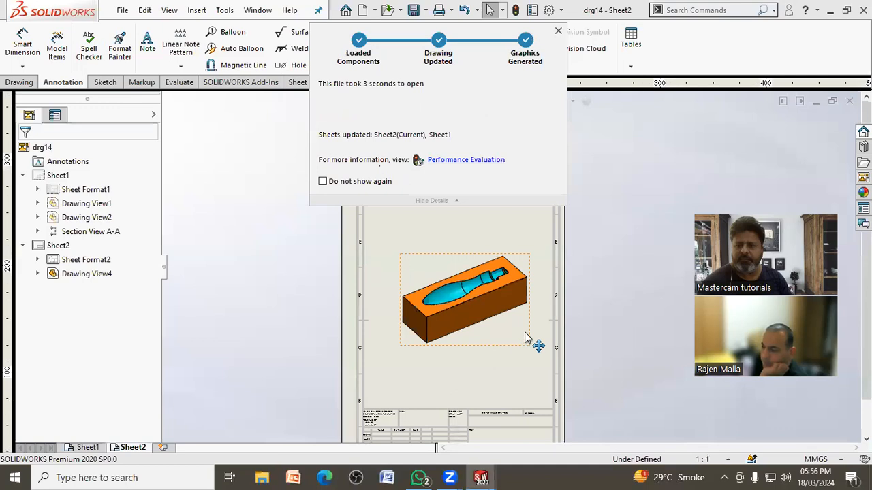
pyautogui.click(529, 331)
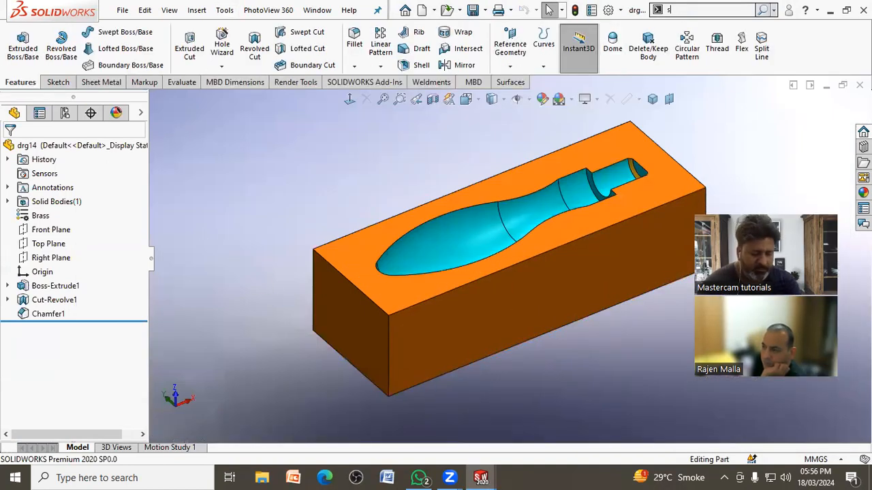
# Step: Start the Slicing command on the block's narrow end face and reverse the slicing direction so the planes run into the block
pyautogui.write('li')
pyautogui.click(685, 27)
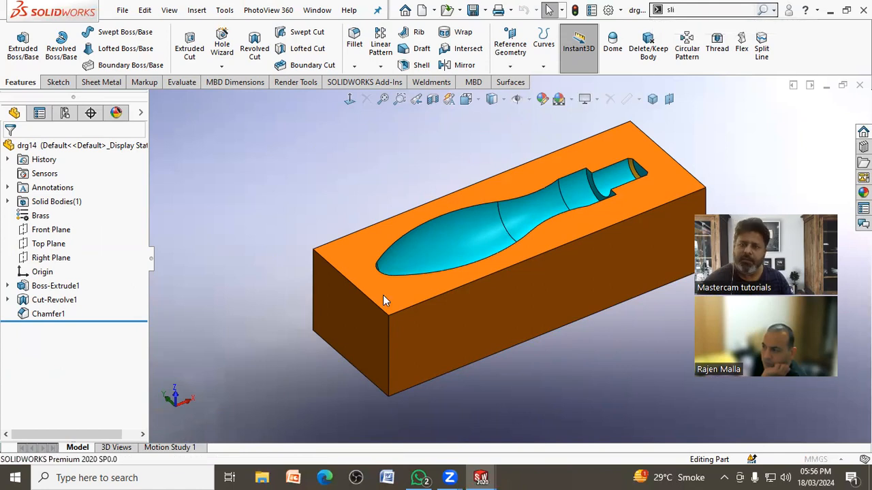
pyautogui.click(364, 313)
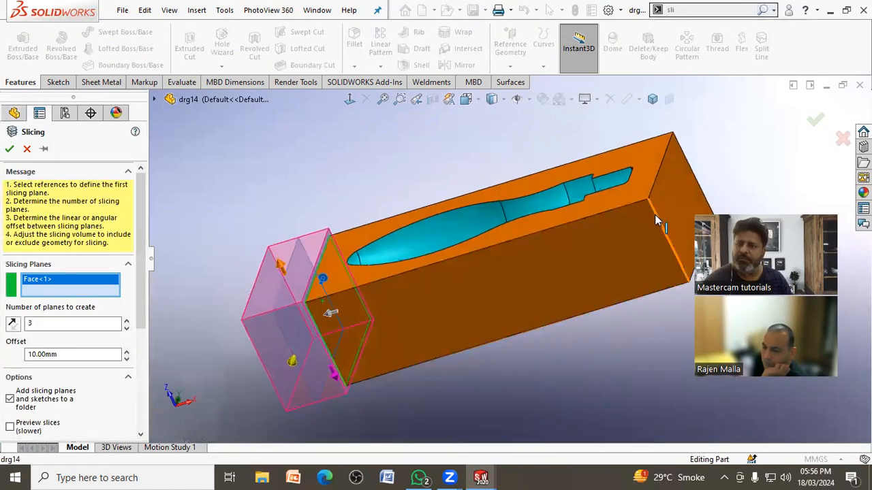
pyautogui.click(11, 325)
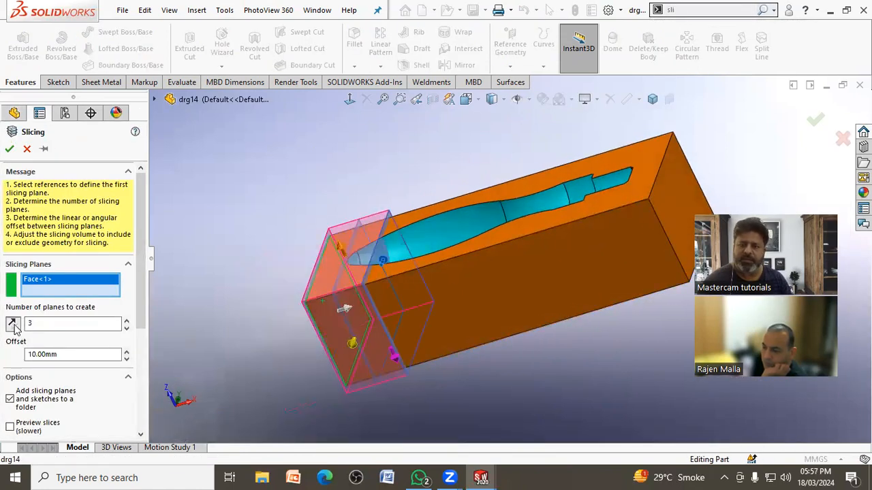
# Step: Set the slicing to 4 planes with a 30 mm offset and create the slice sketches through the block
pyautogui.click(126, 320)
pyautogui.click(126, 320)
pyautogui.click(126, 320)
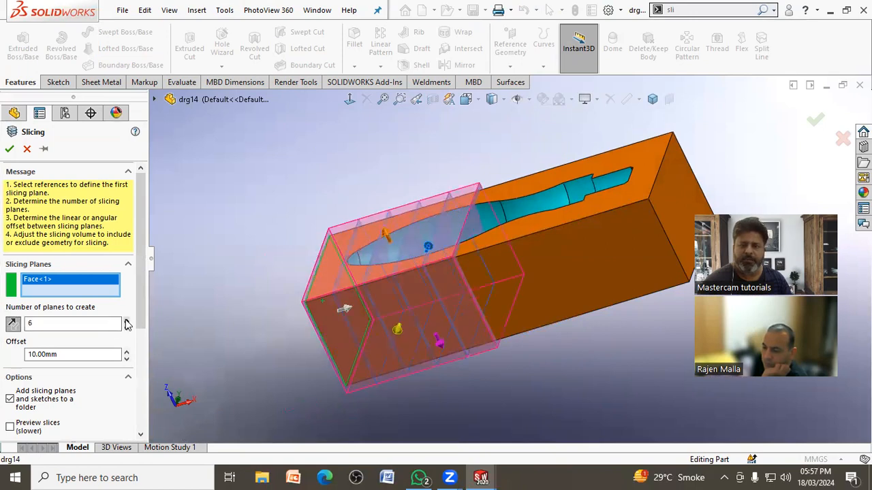
pyautogui.click(126, 328)
pyautogui.click(126, 329)
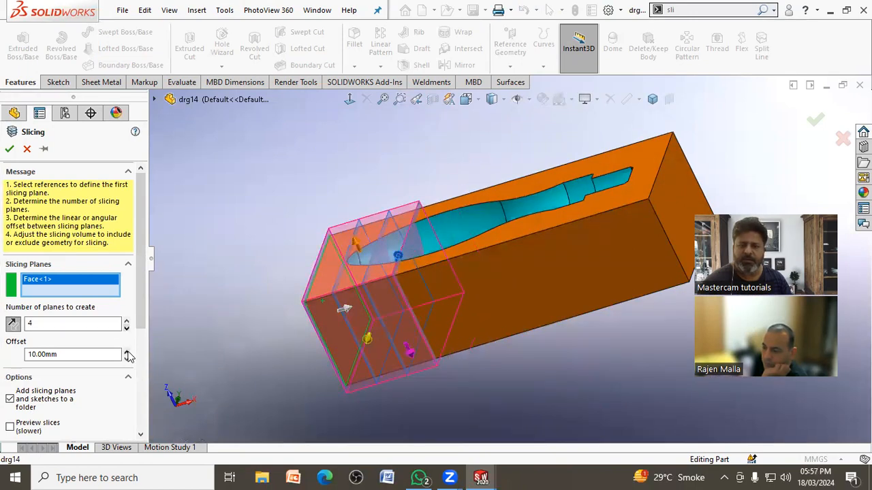
pyautogui.click(126, 352)
pyautogui.click(127, 352)
pyautogui.click(127, 352)
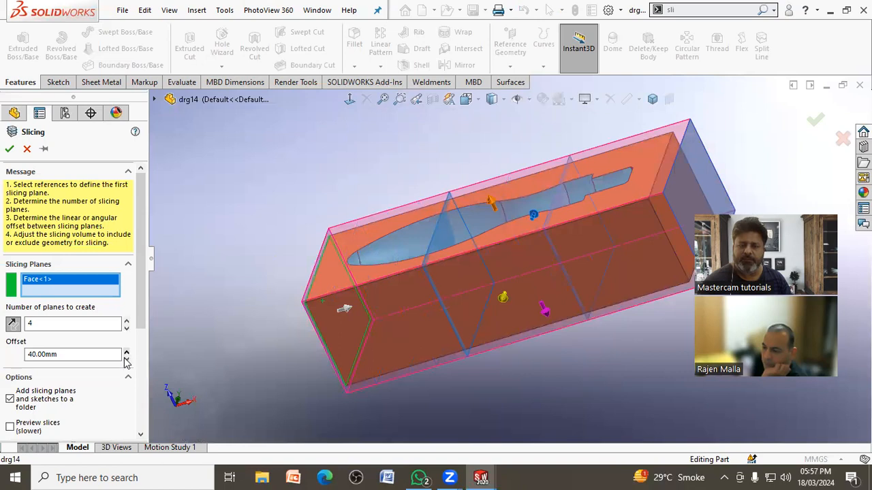
pyautogui.click(126, 361)
pyautogui.click(126, 361)
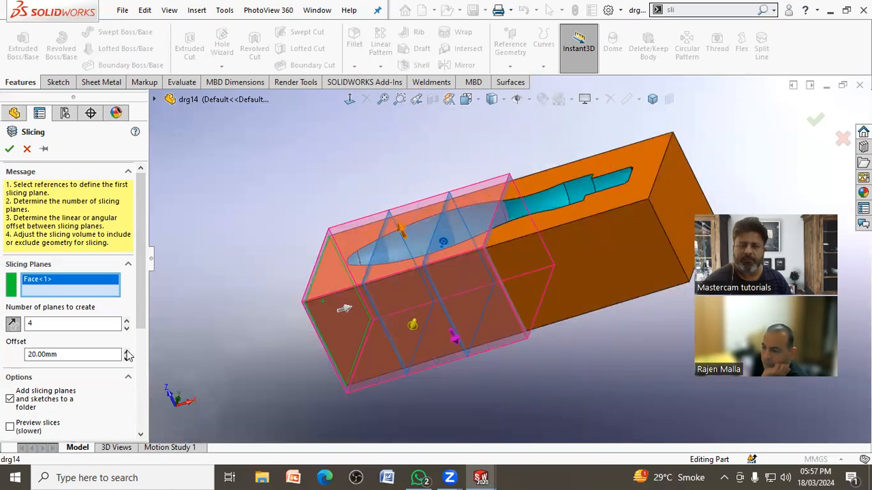
pyautogui.click(126, 352)
pyautogui.moveTo(300, 276); pyautogui.dragTo(261, 271, button='middle')
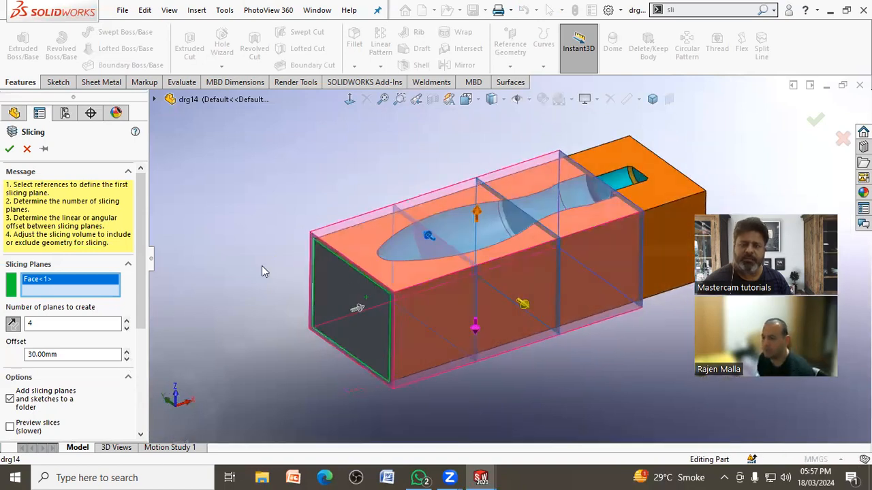
pyautogui.click(9, 151)
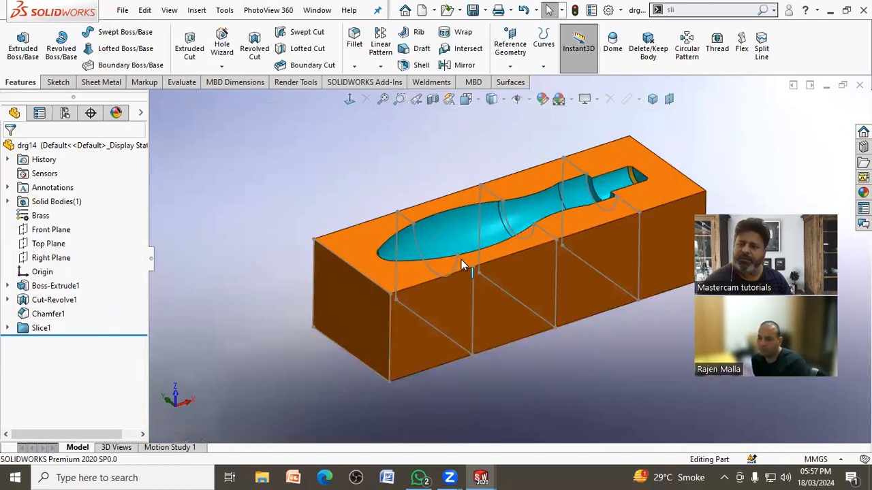
# Step: Hide the solid block body so only the slice sketches are displayed
pyautogui.click(409, 268)
pyautogui.click(485, 230)
pyautogui.click(270, 223)
pyautogui.moveTo(269, 223); pyautogui.dragTo(254, 222, button='middle')
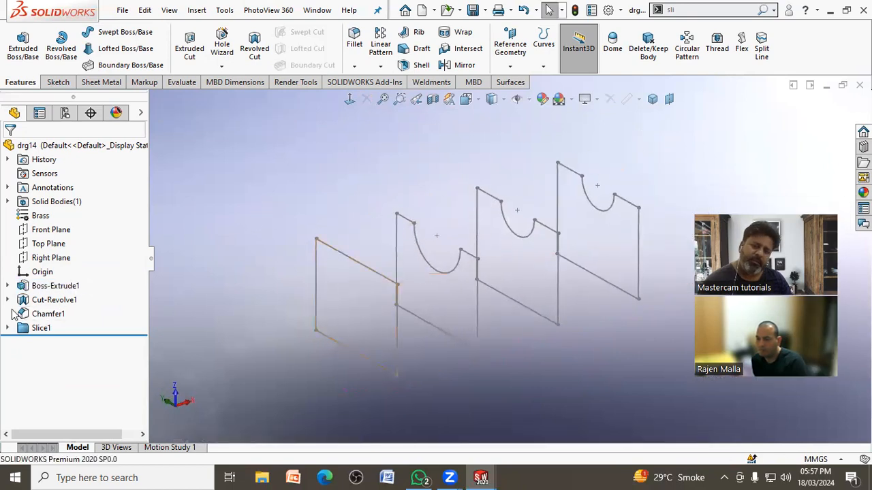
# Step: Expand the Slice1 folder and highlight Plane1, Plane2, Plane3 and Plane4 one after another, then clear the selection
pyautogui.click(9, 329)
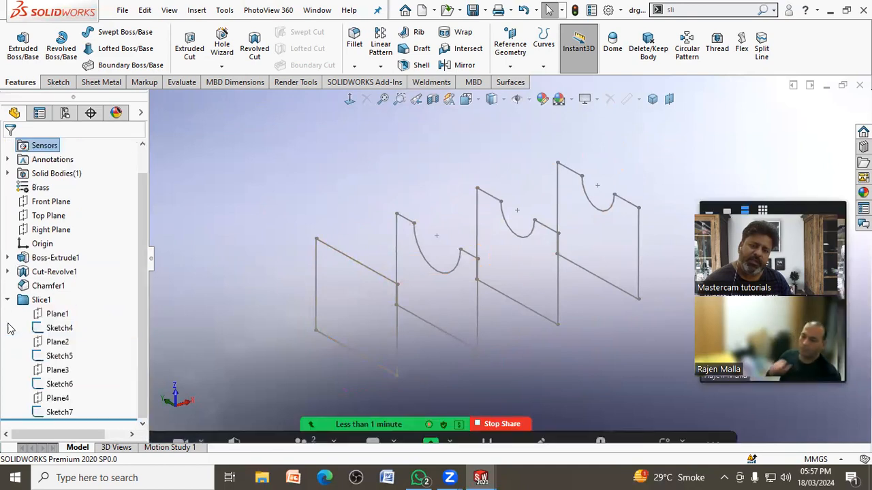
pyautogui.click(57, 314)
pyautogui.click(58, 342)
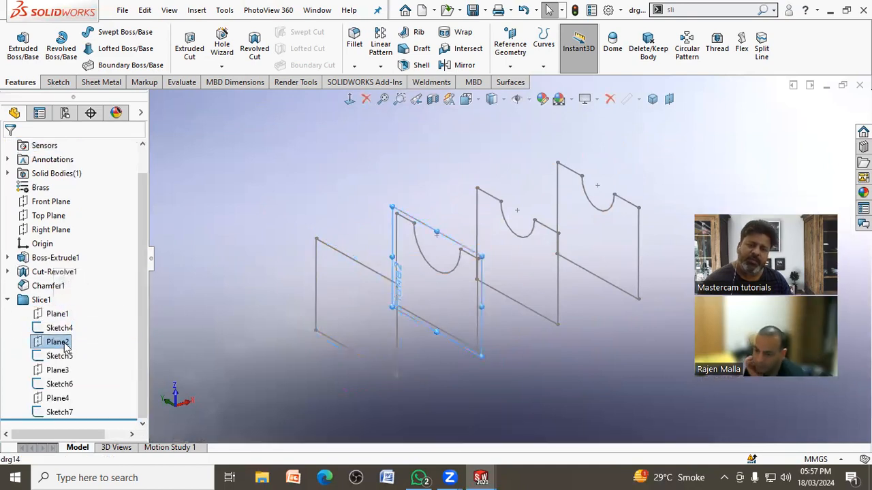
pyautogui.click(58, 370)
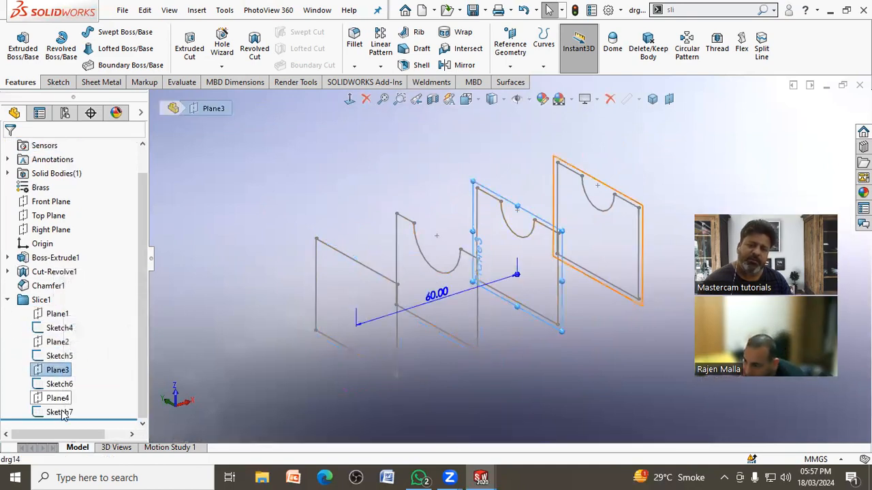
pyautogui.click(58, 398)
pyautogui.click(235, 373)
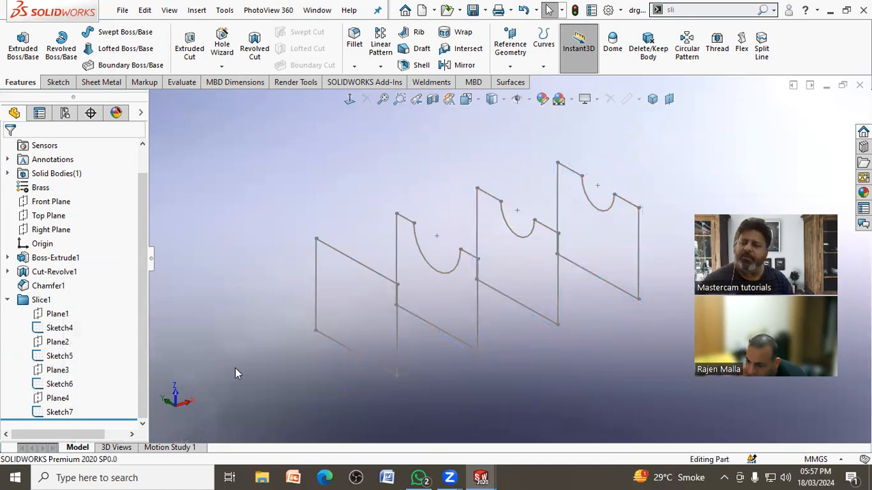